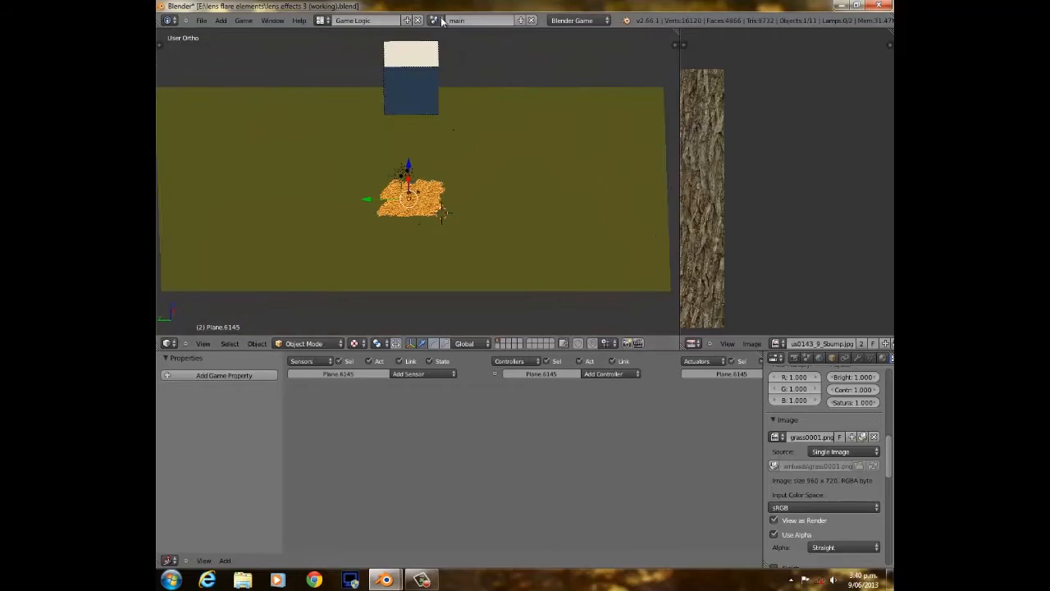
# Preview the main scene's lens flare by running the game from the camera view, and end the preview.
pyautogui.press('KP_0')
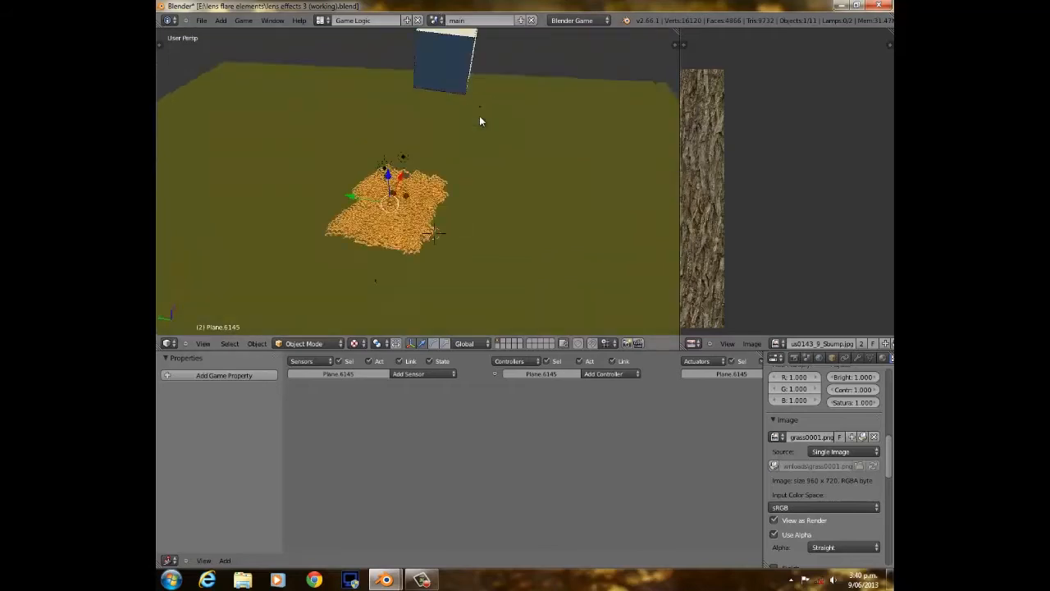
pyautogui.press('p')
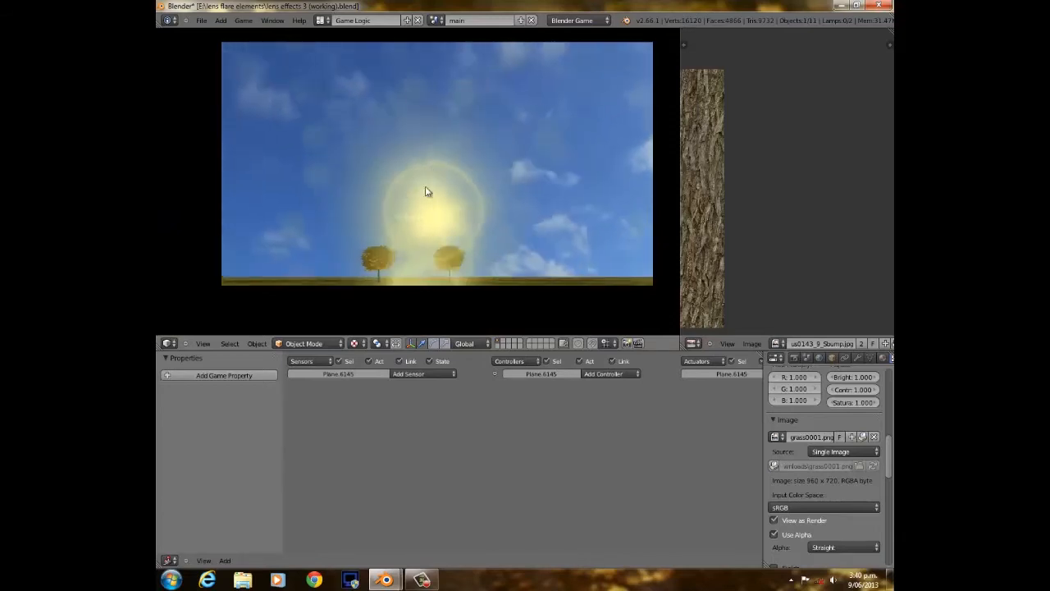
pyautogui.press('Escape')
# Switch to the flare scene and examine the individual flare elements strung between the sun glow and the camera.
pyautogui.click(436, 20)
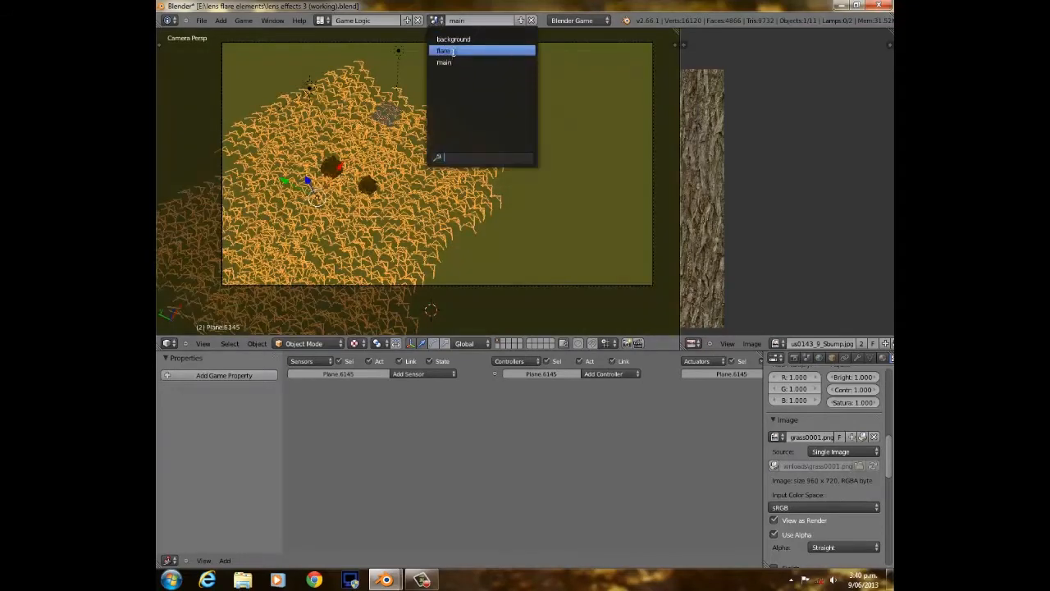
pyautogui.click(452, 51)
pyautogui.moveTo(427, 184); pyautogui.dragTo(361, 204, button='middle')
pyautogui.scroll(-6, 360, 208)
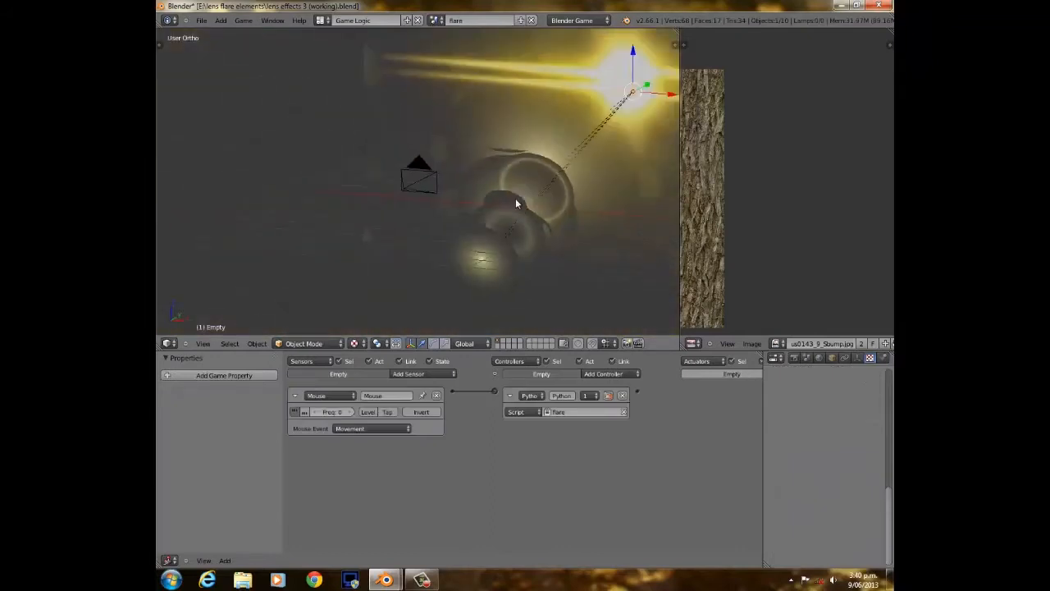
pyautogui.rightClick(459, 215)
pyautogui.rightClick(461, 213)
pyautogui.rightClick(479, 198)
pyautogui.moveTo(548, 189); pyautogui.dragTo(567, 177, button='middle')
pyautogui.keyDown('shift'); pyautogui.moveTo(617, 140); pyautogui.dragTo(485, 165, button='middle'); pyautogui.keyUp('shift')
pyautogui.rightClick(572, 117)
pyautogui.rightClick(570, 129)
# Select the sunflare plane and examine from several angles how the flare elements line up in front of the camera.
pyautogui.scroll(-3, 609, 156)
pyautogui.rightClick(452, 167)
pyautogui.scroll(-4, 435, 205)
pyautogui.moveTo(425, 218); pyautogui.dragTo(492, 236, button='middle')
pyautogui.scroll(3, 492, 236)
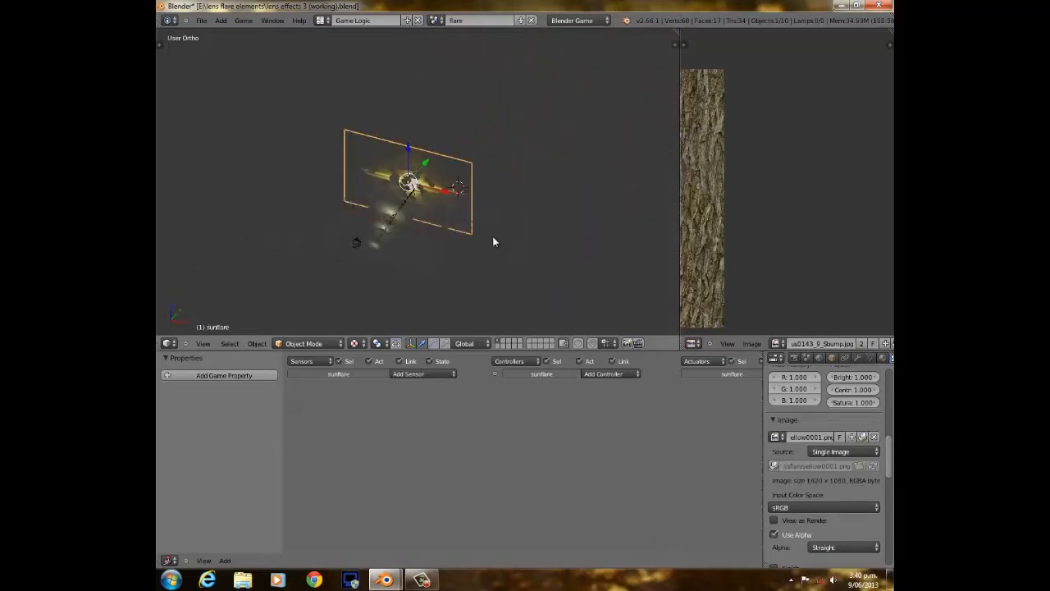
pyautogui.scroll(-4, 456, 224)
pyautogui.moveTo(435, 219); pyautogui.dragTo(496, 186, button='middle')
pyautogui.scroll(2, 497, 185)
pyautogui.scroll(9, 496, 186)
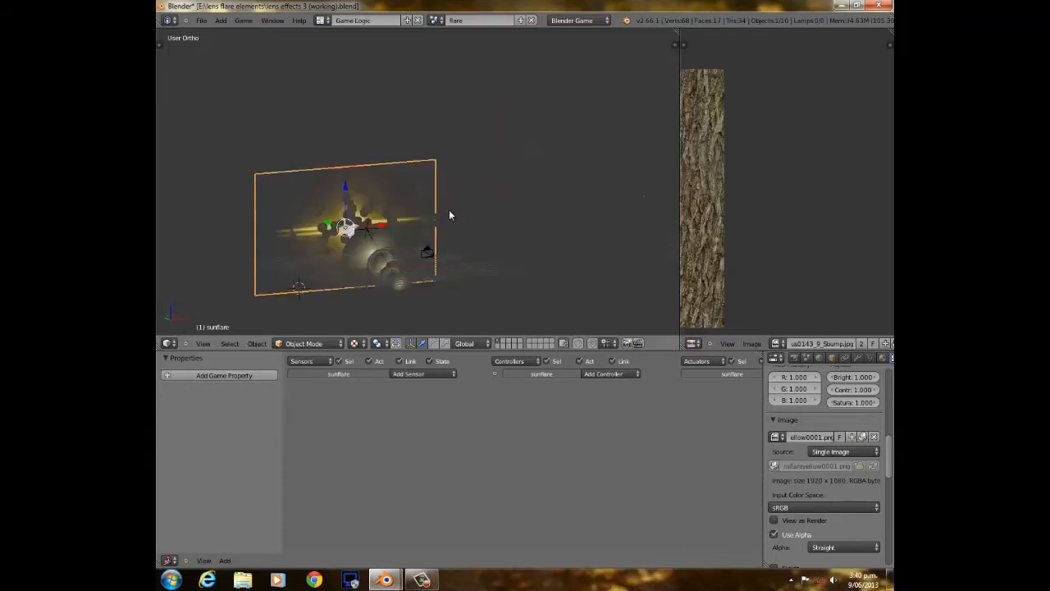
pyautogui.moveTo(386, 281); pyautogui.dragTo(462, 200, button='middle')
pyautogui.scroll(-3, 595, 157)
pyautogui.scroll(5, 462, 201)
pyautogui.scroll(-3, 410, 270)
pyautogui.moveTo(410, 270)
pyautogui.mouseDown(button='middle')
pyautogui.moveTo(399, 140)
pyautogui.moveTo(394, 266)
pyautogui.mouseUp(button='middle')
pyautogui.scroll(-4, 395, 262)
pyautogui.moveTo(488, 260); pyautogui.dragTo(381, 202, button='middle')
pyautogui.scroll(4, 405, 267)
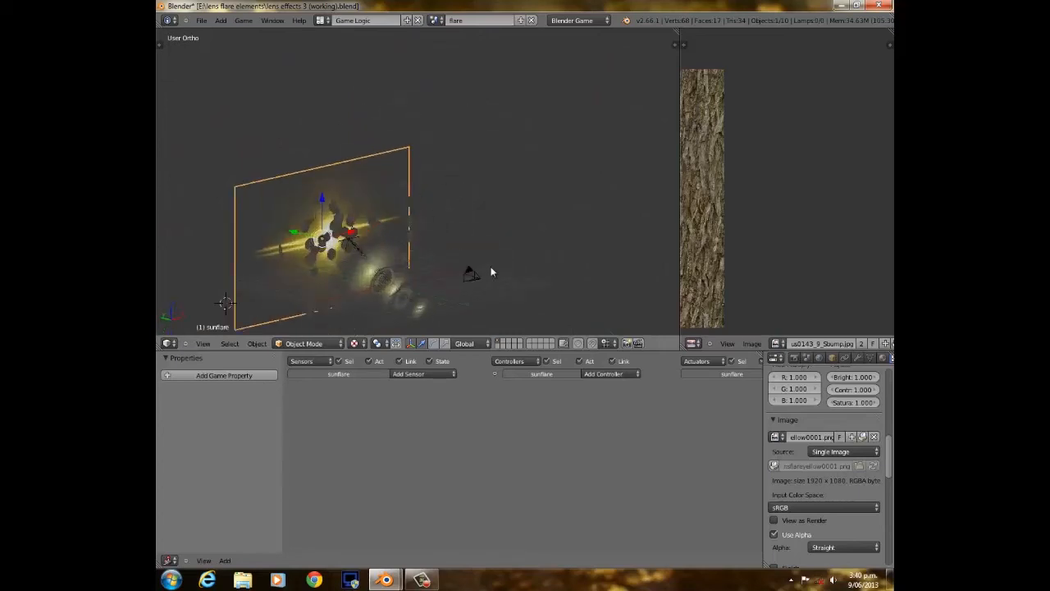
# Start a new scene by reloading the start-up file.
pyautogui.click(436, 20)
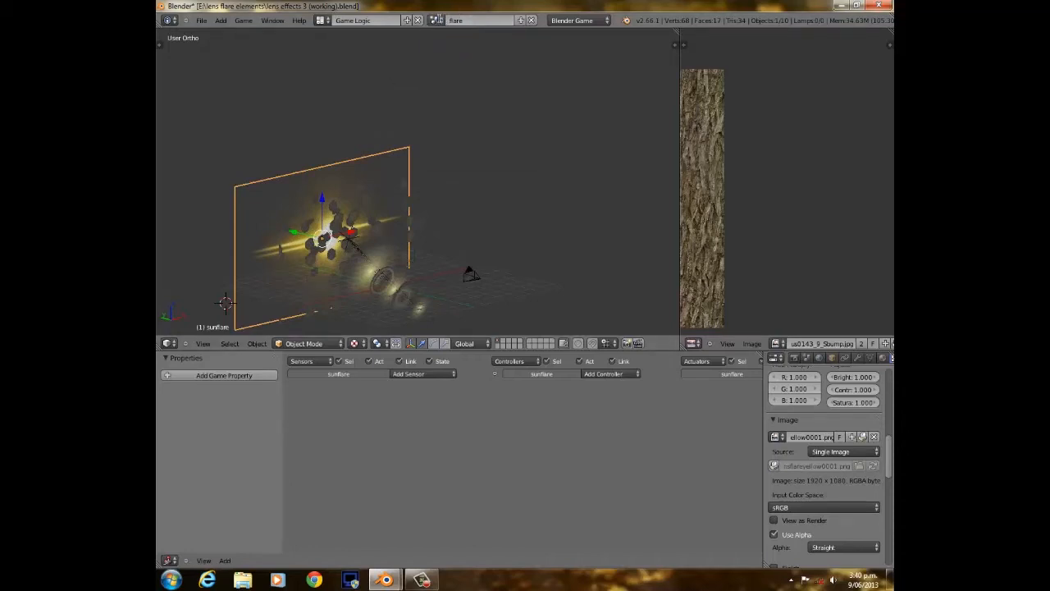
pyautogui.click(435, 20)
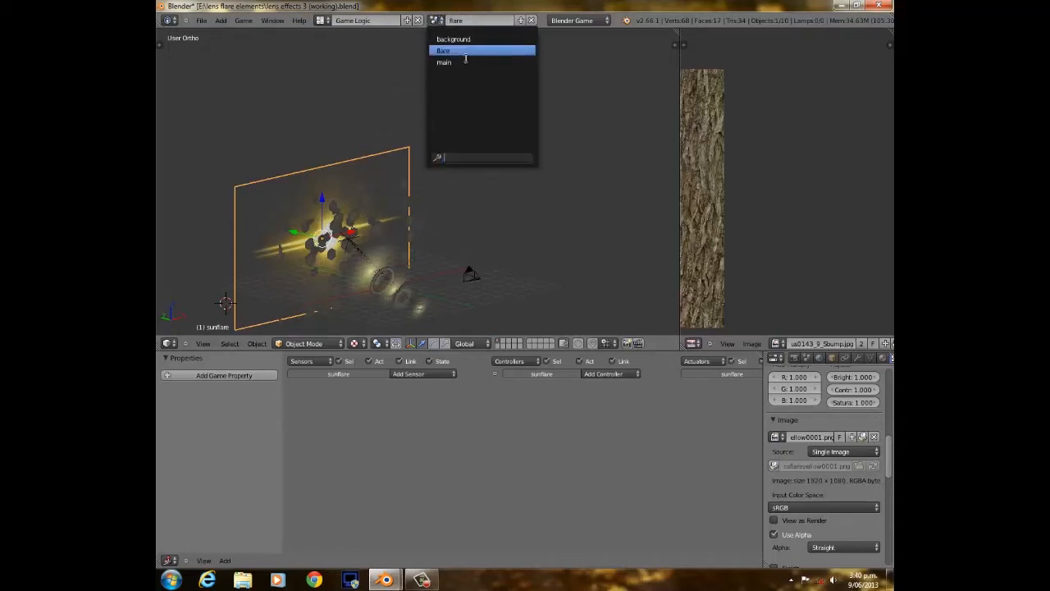
pyautogui.click(201, 21)
pyautogui.click(218, 33)
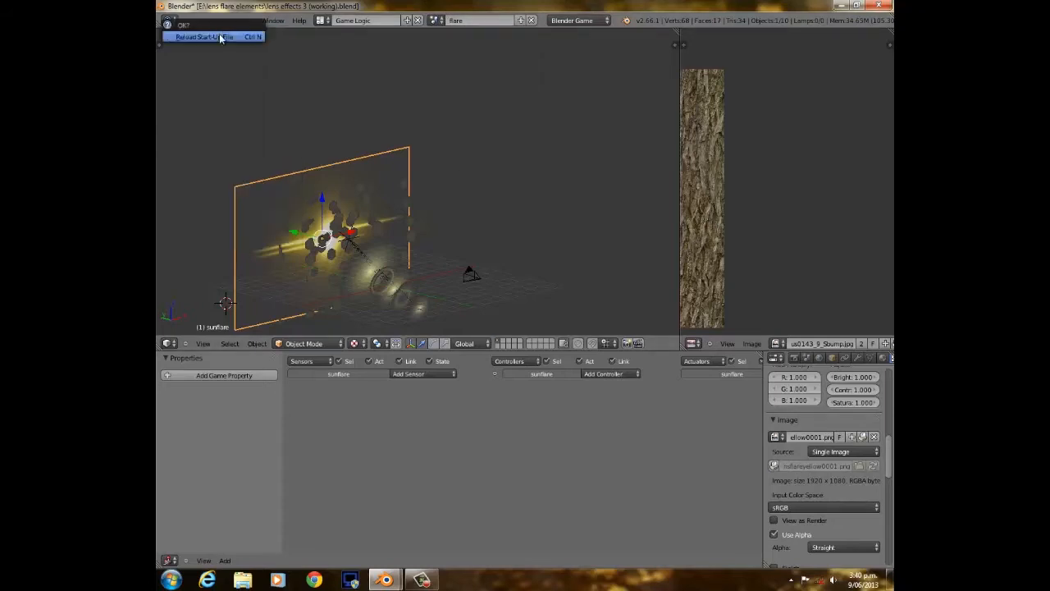
pyautogui.click(219, 38)
# Show the default cube from the front and start the Screencast Keys display.
pyautogui.scroll(-5, 496, 227)
pyautogui.scroll(7, 515, 229)
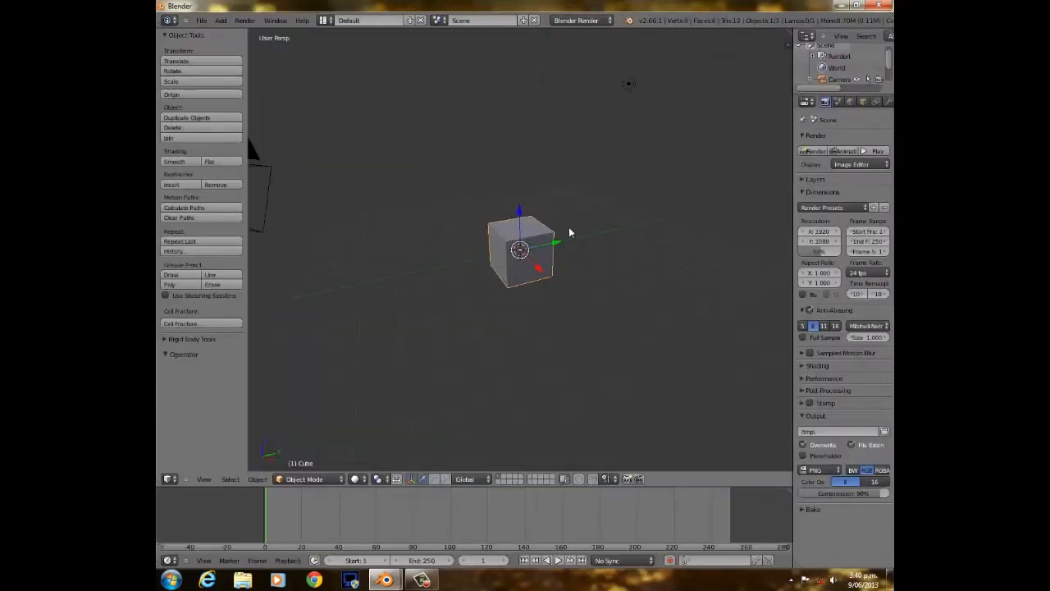
pyautogui.scroll(-4, 520, 229)
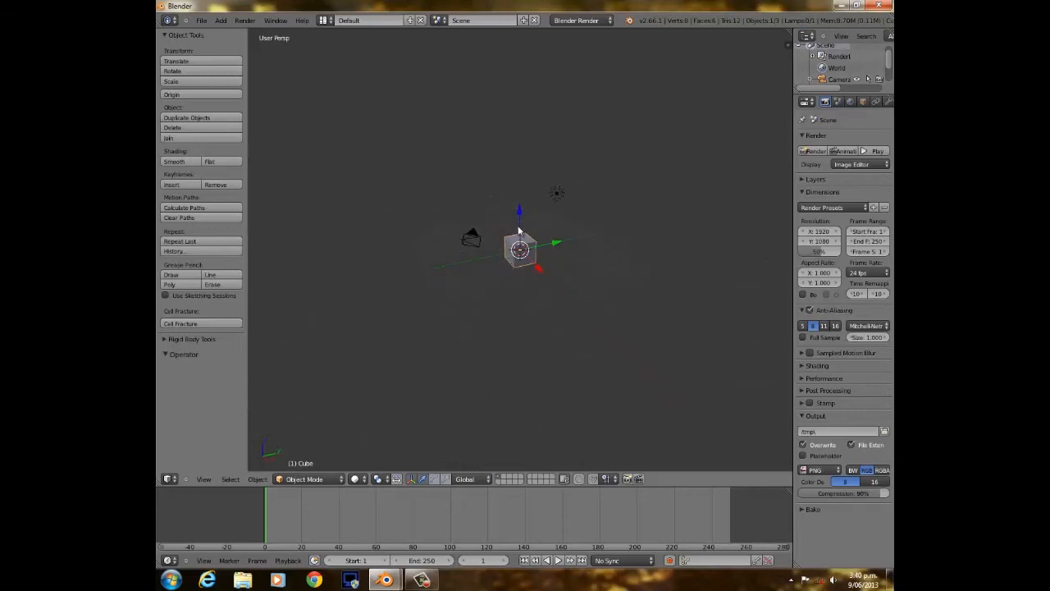
pyautogui.press('KP_1')
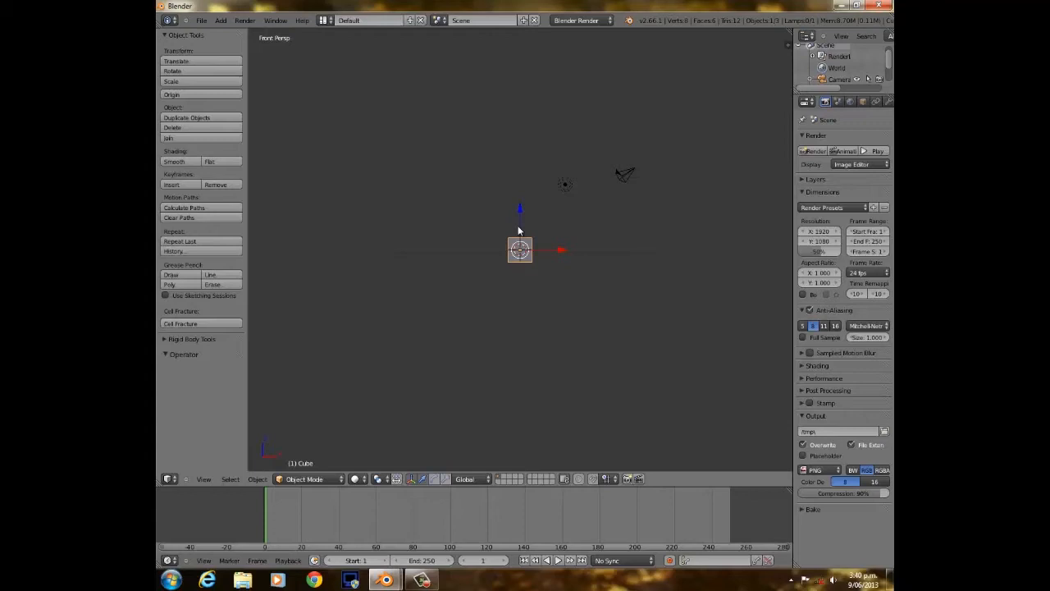
pyautogui.press('n')
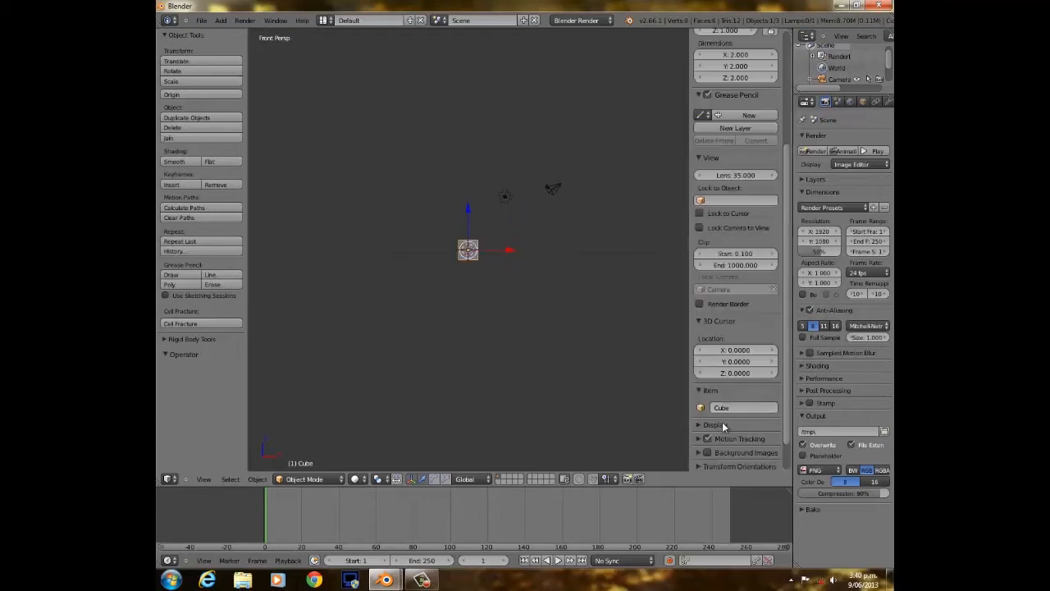
pyautogui.scroll(-2, 697, 467)
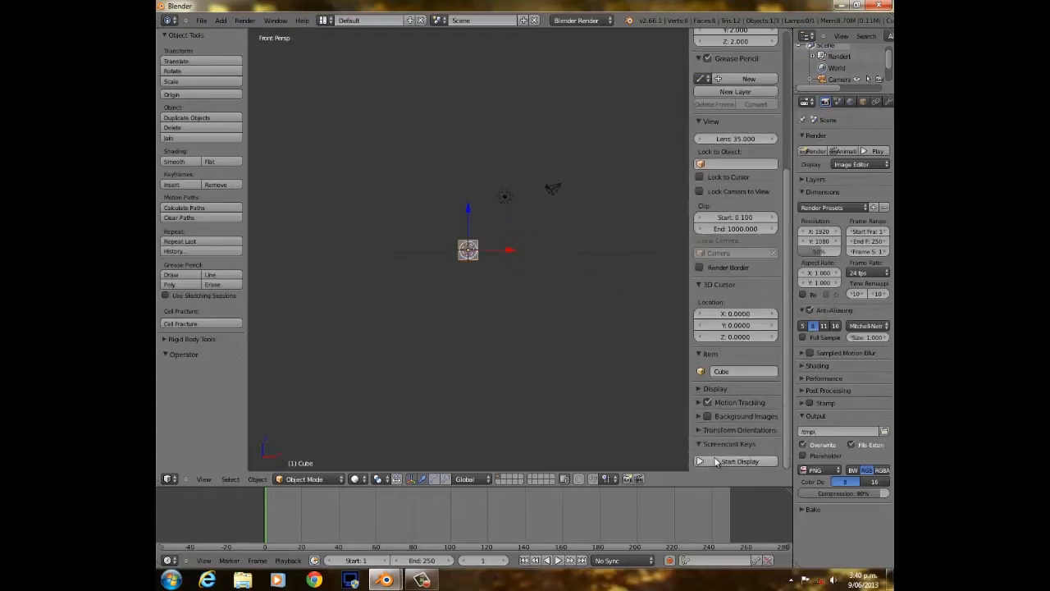
pyautogui.click(739, 461)
pyautogui.press('n')
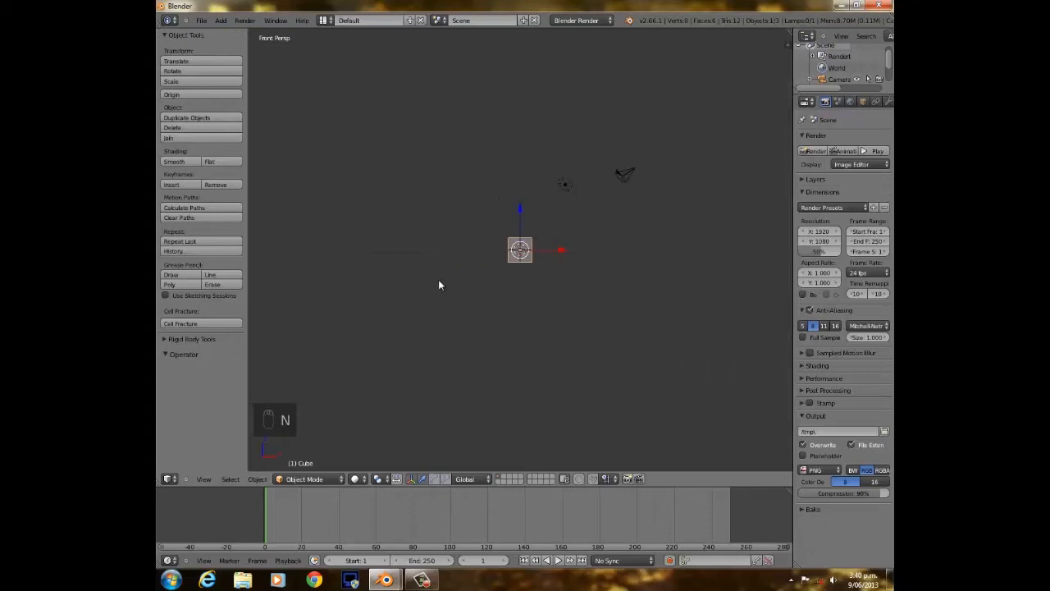
# Align the camera to the front view with the tool shelf hidden, and scale up the cube uniformly.
pyautogui.press('t')
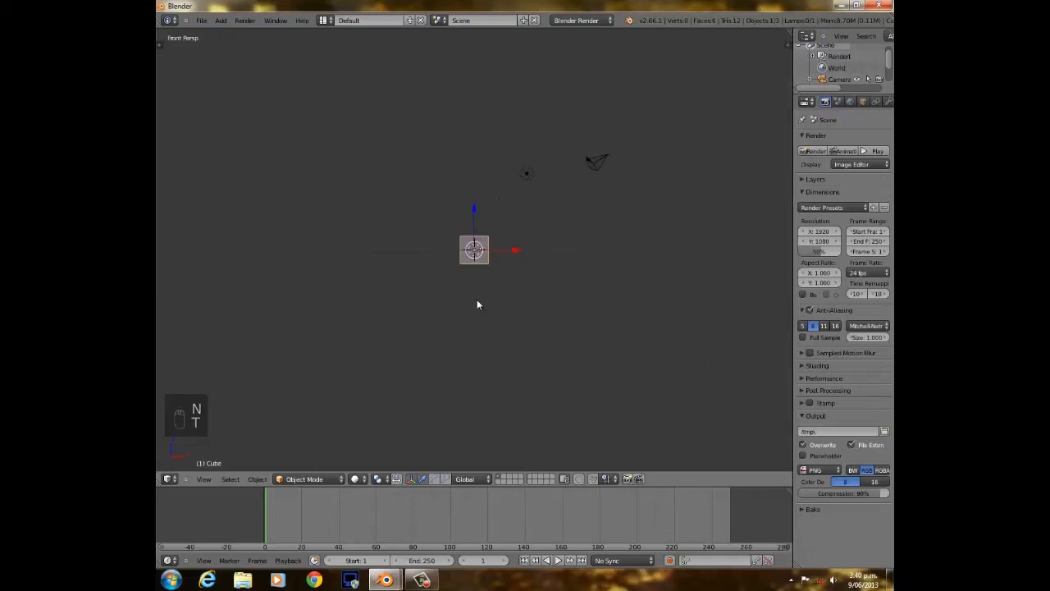
pyautogui.press('ctrl+alt+KP_0')
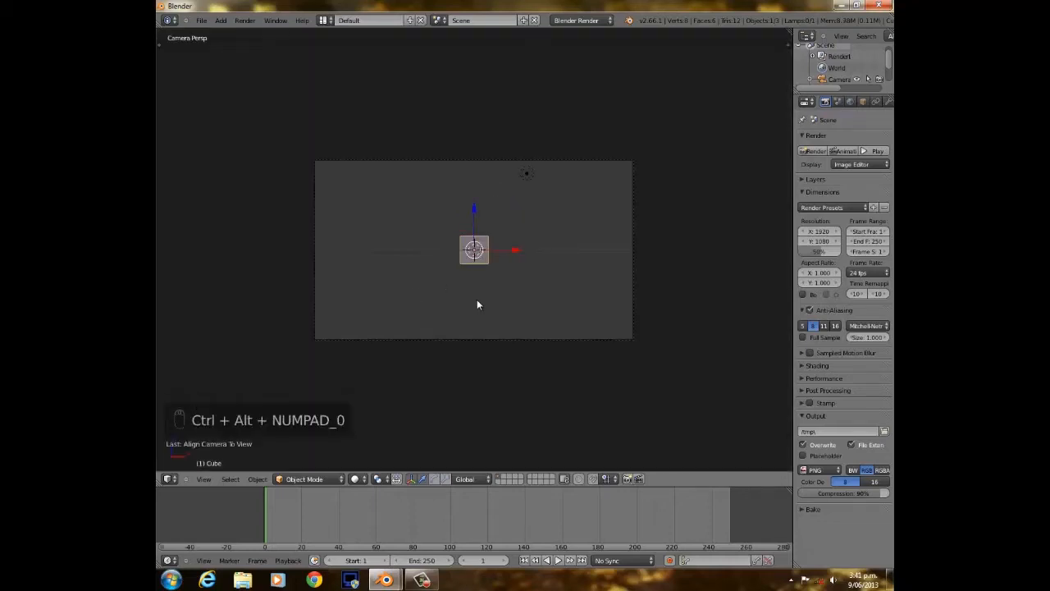
pyautogui.press('s')
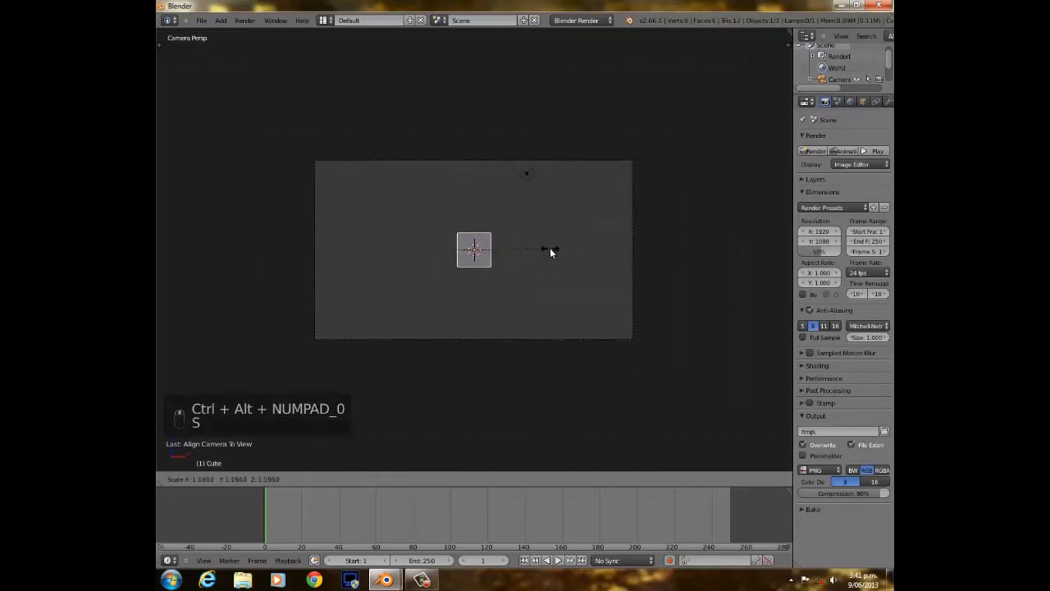
pyautogui.click(584, 246)
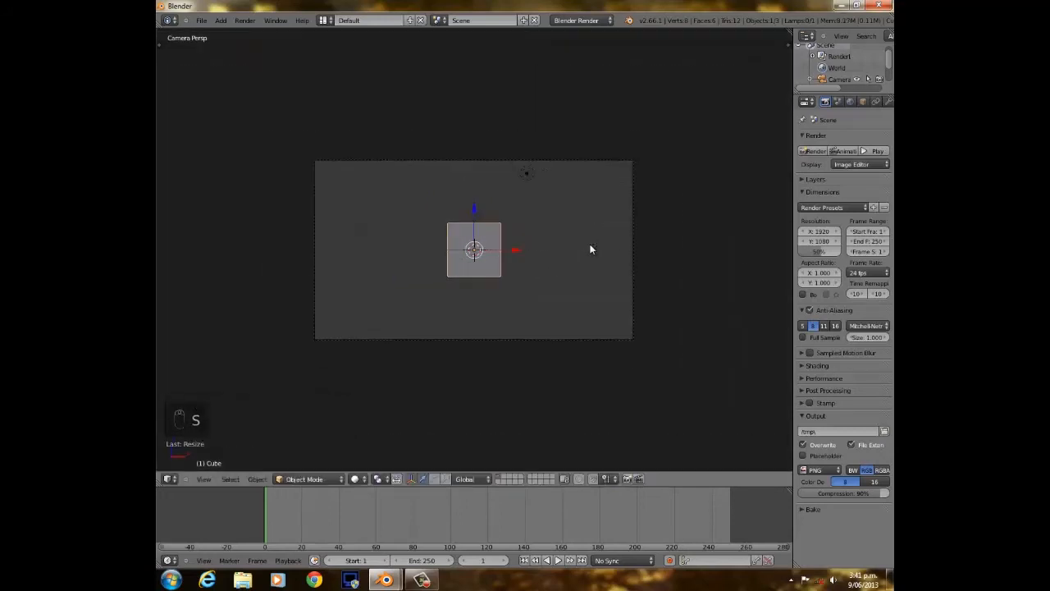
# Delete all of the cube's vertices except the one at its upper-left front corner.
pyautogui.press('Tab')
pyautogui.rightClick(448, 224)
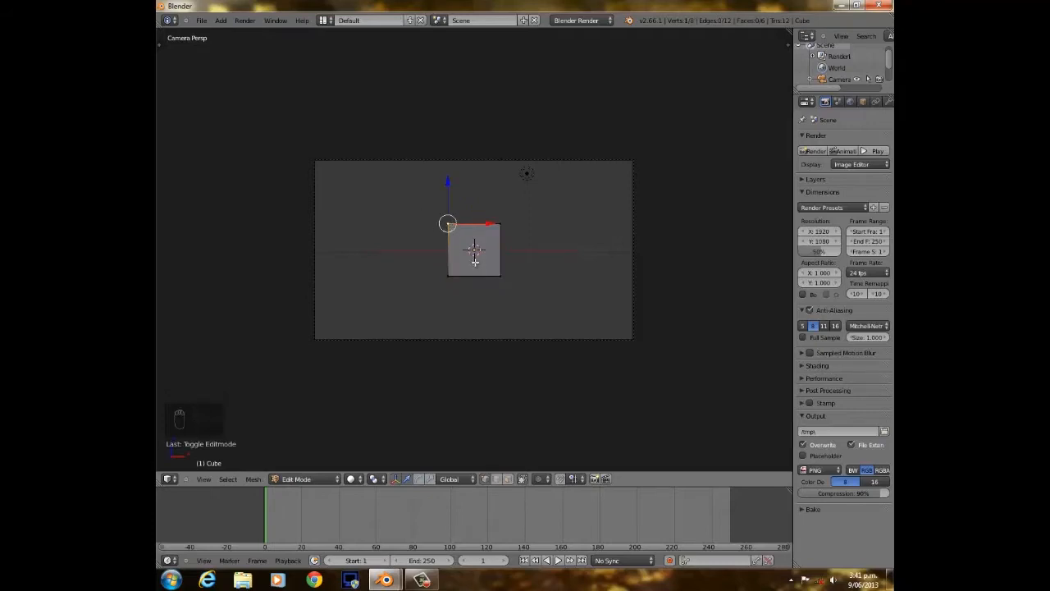
pyautogui.hotkey('ctrl', 'i')
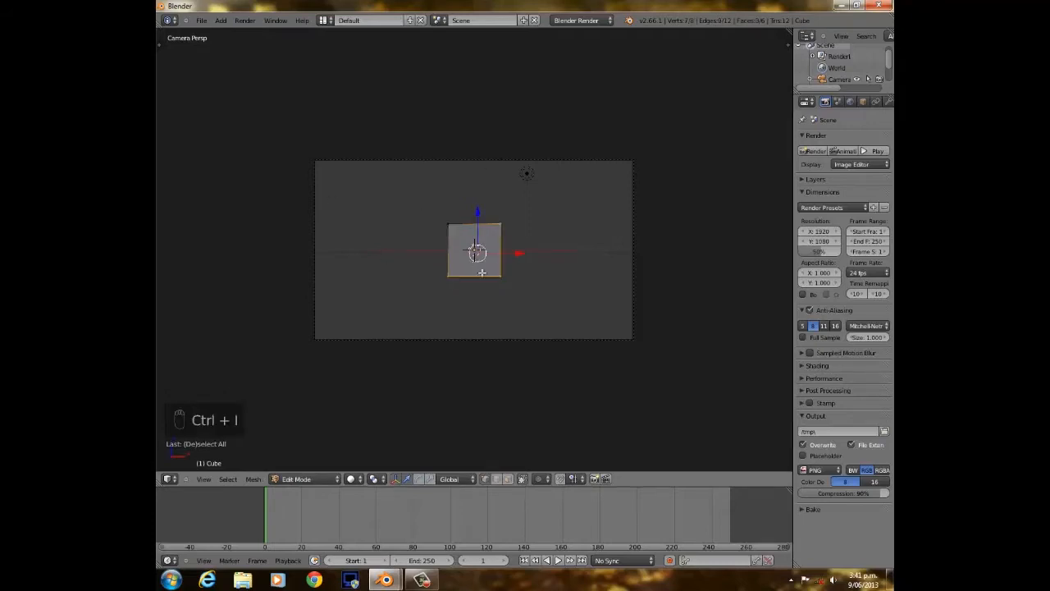
pyautogui.press('x')
pyautogui.click(522, 254)
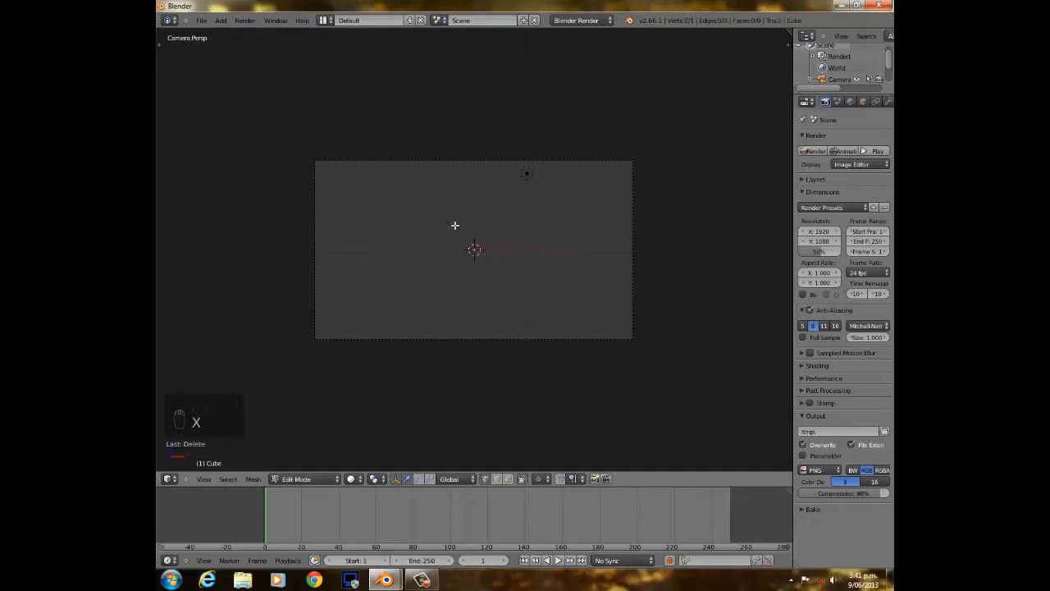
pyautogui.press('Tab')
# Move the remaining vertex onto the object's origin with Geometry to Origin and return to Edit Mode.
pyautogui.press('t')
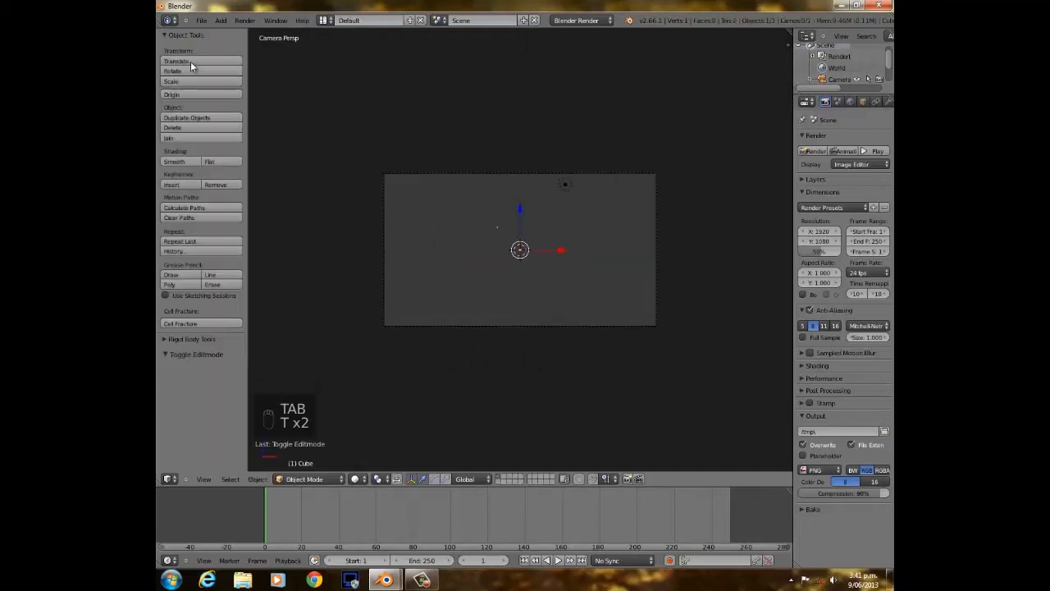
pyautogui.click(190, 95)
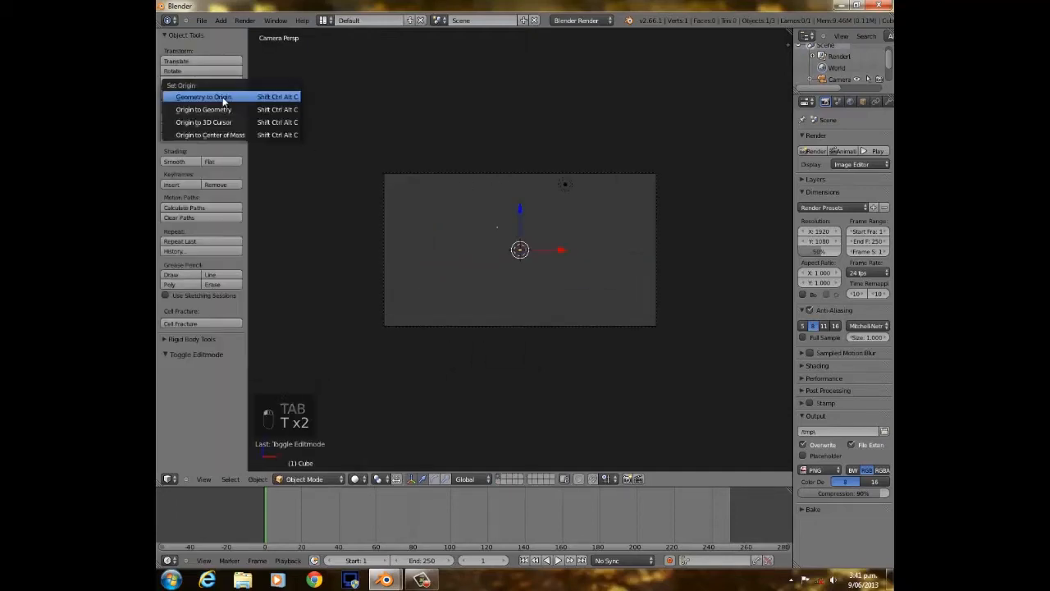
pyautogui.click(209, 96)
pyautogui.press('Tab')
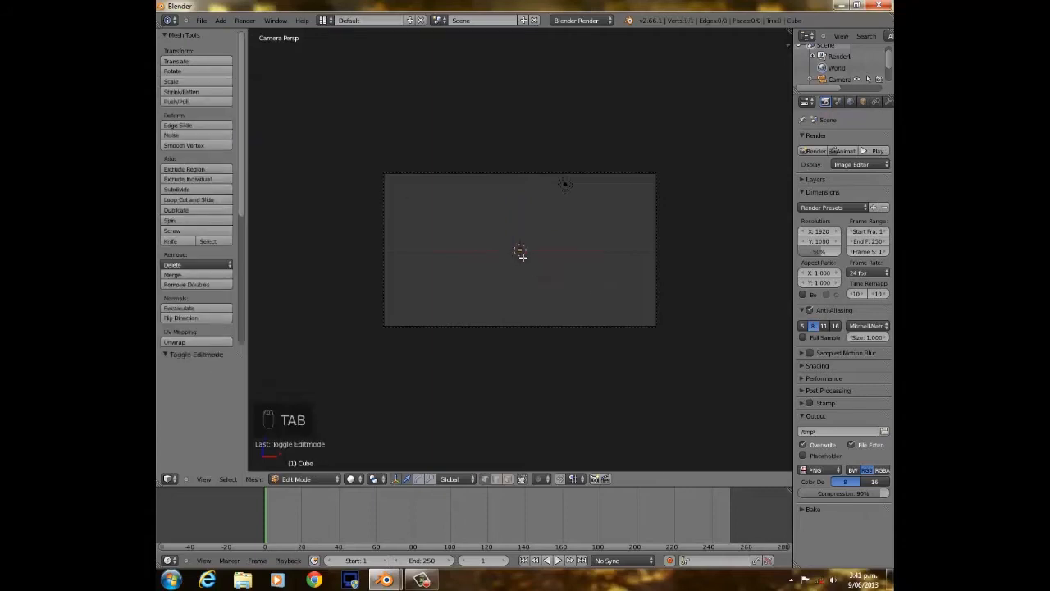
# Give the vertex a new Halo material with size 5, Add 1 and Soft enabled, and render the image.
pyautogui.click(868, 101)
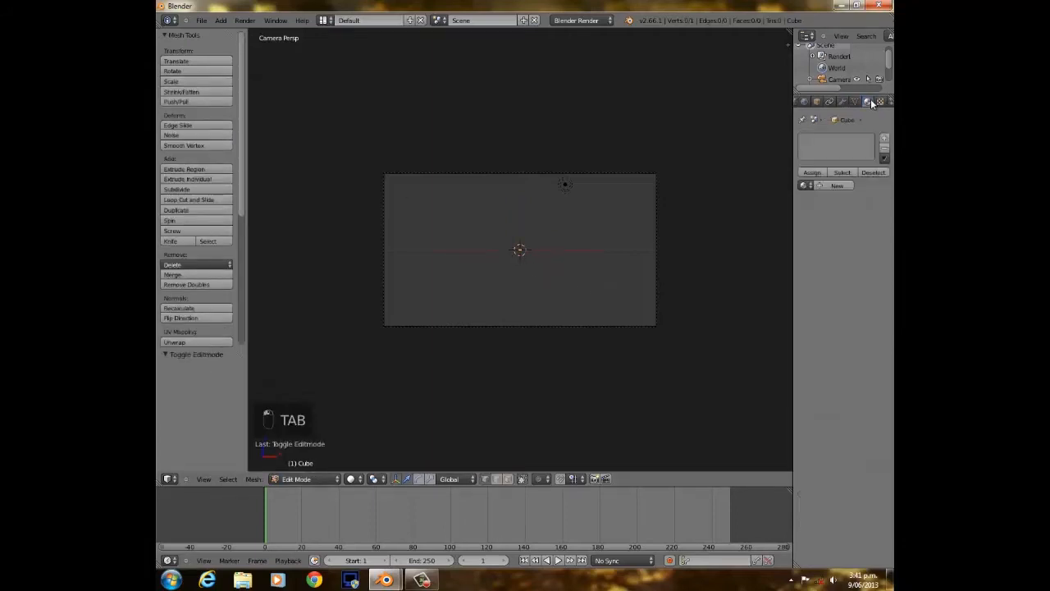
pyautogui.click(844, 186)
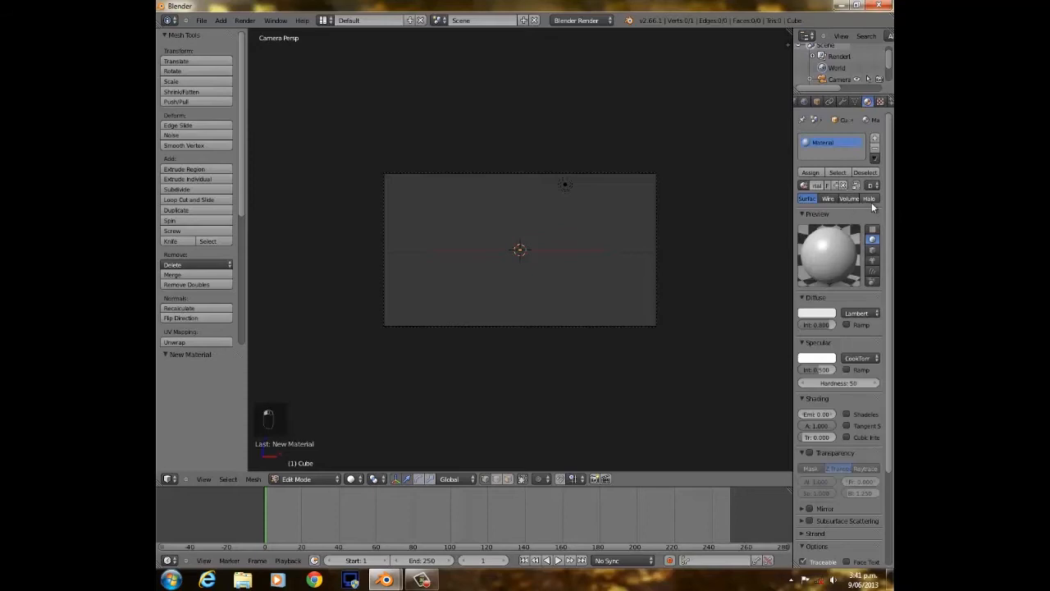
pyautogui.click(869, 198)
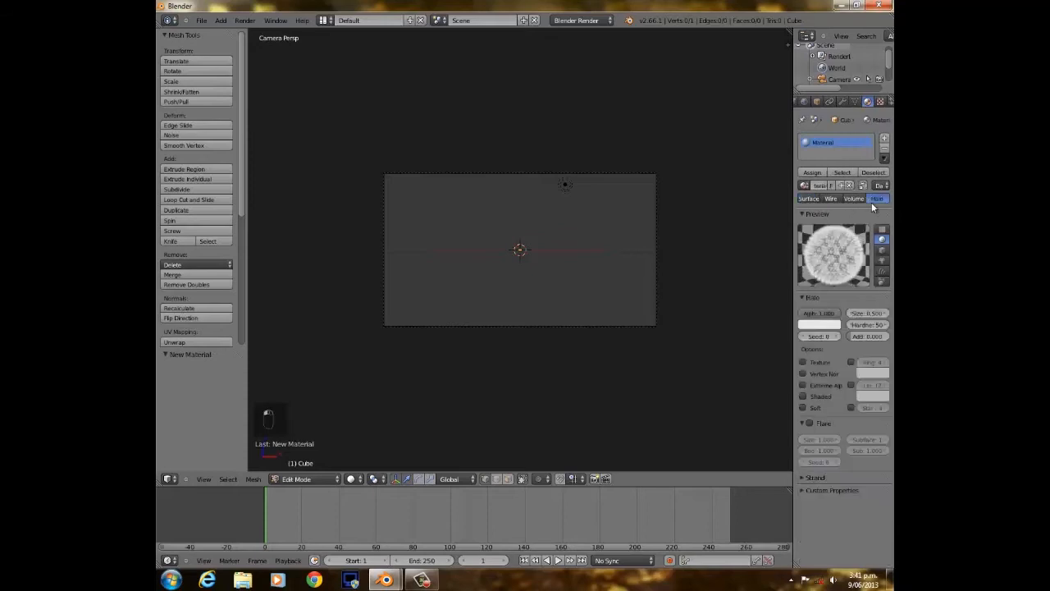
pyautogui.click(868, 314)
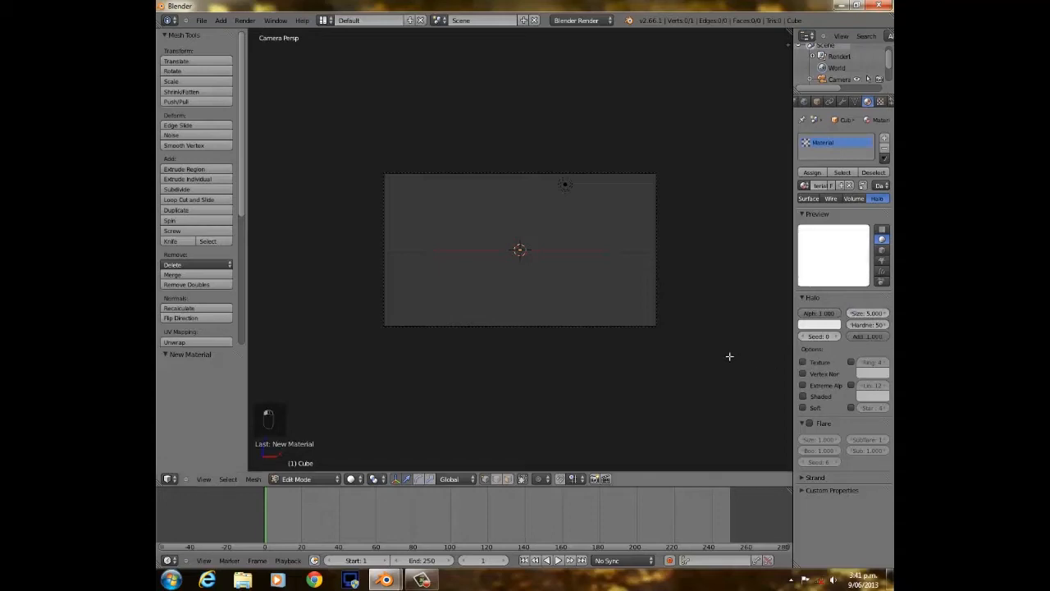
pyautogui.click(802, 408)
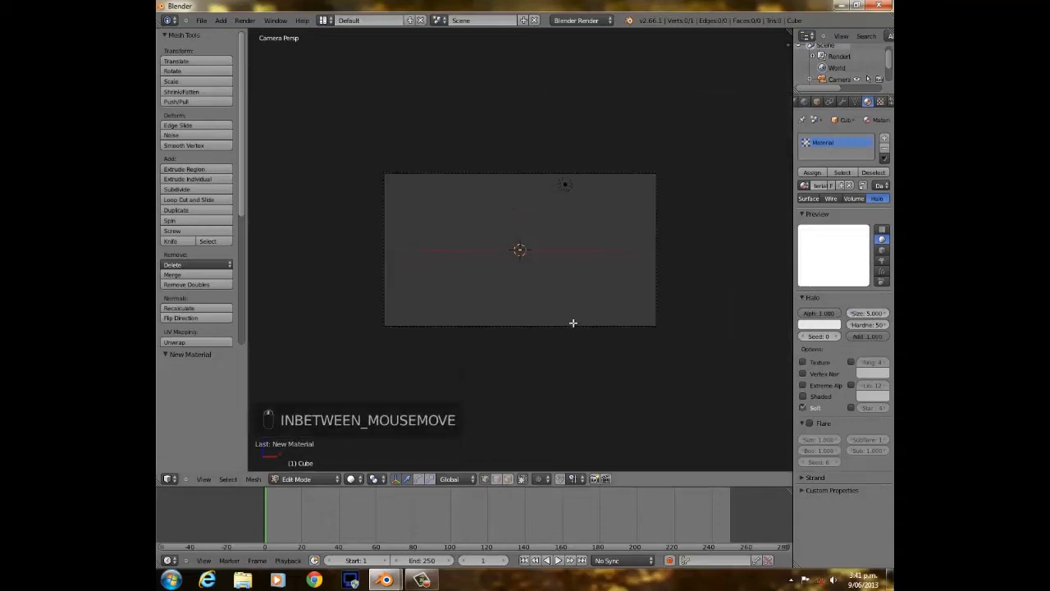
pyautogui.press('F12')
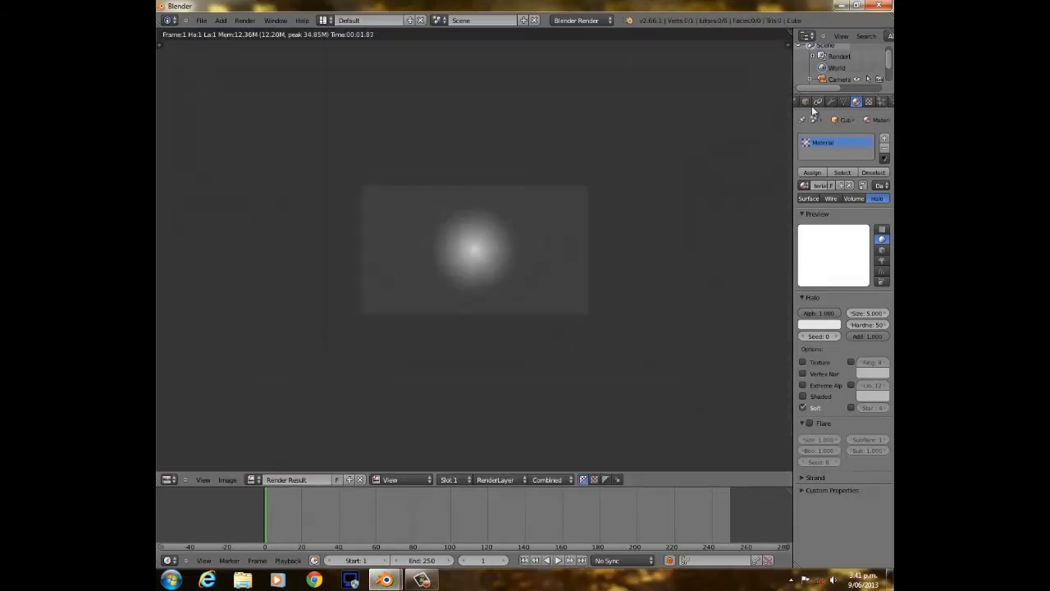
# Create a folder named "lens flare elements" on the Desktop and set it as the render output directory.
pyautogui.click(813, 101)
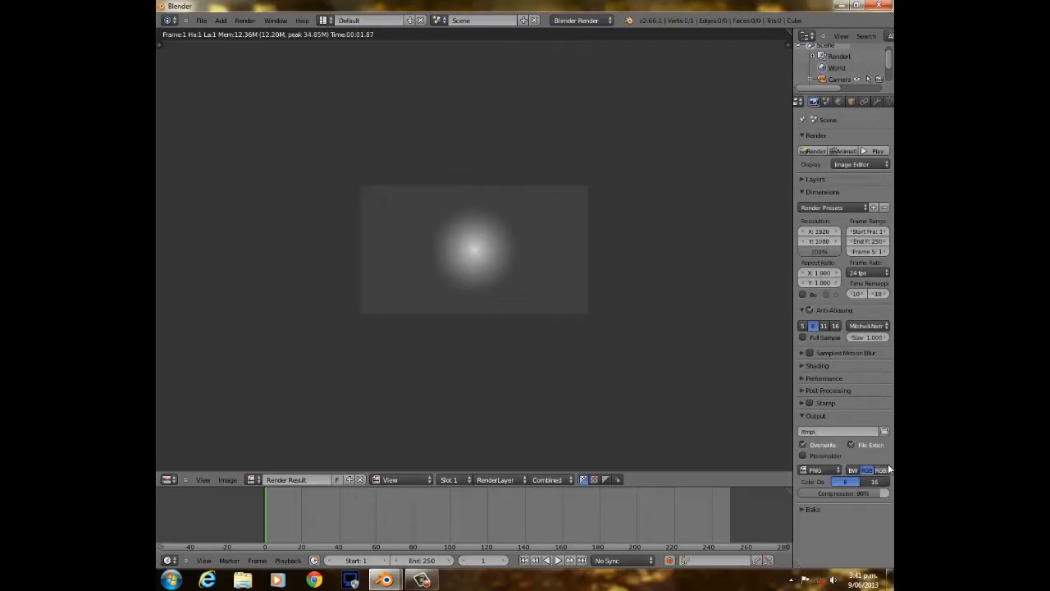
pyautogui.click(883, 432)
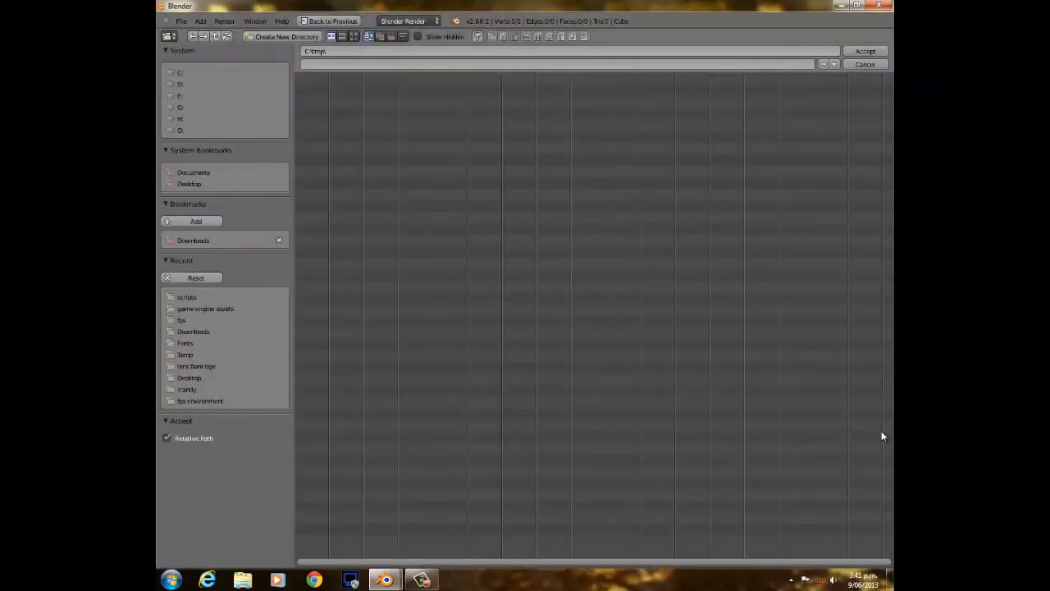
pyautogui.click(210, 183)
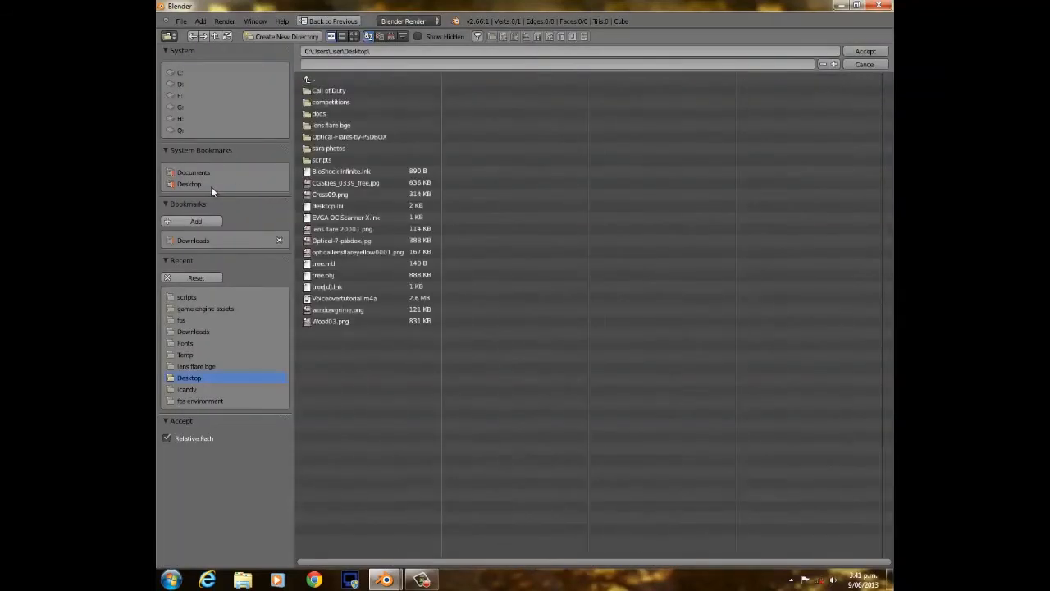
pyautogui.click(300, 37)
pyautogui.click(300, 38)
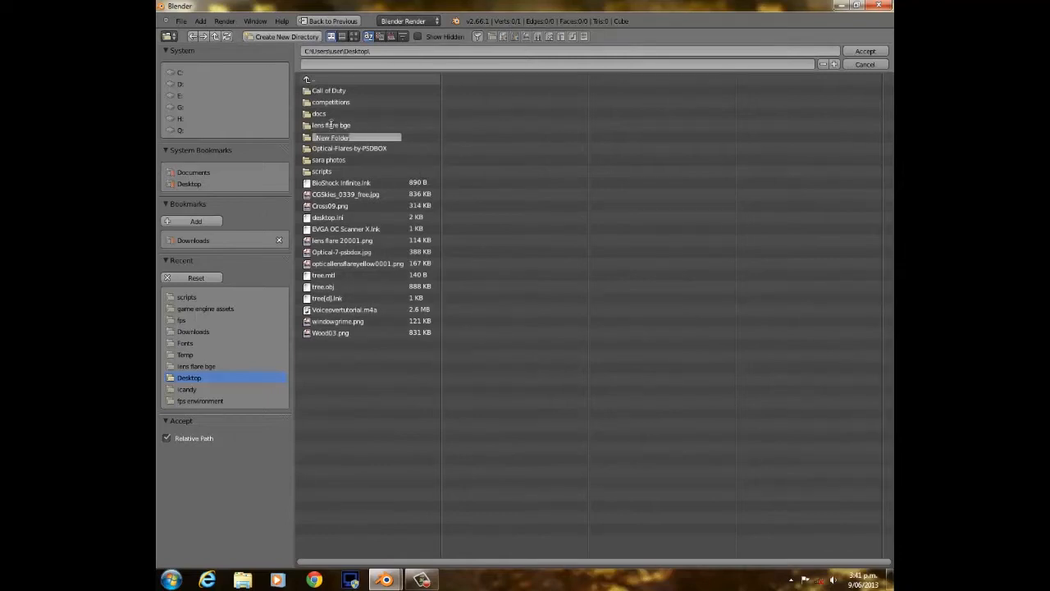
pyautogui.press('BackSpace')
pyautogui.write('lens flare elements')
pyautogui.press('Return')
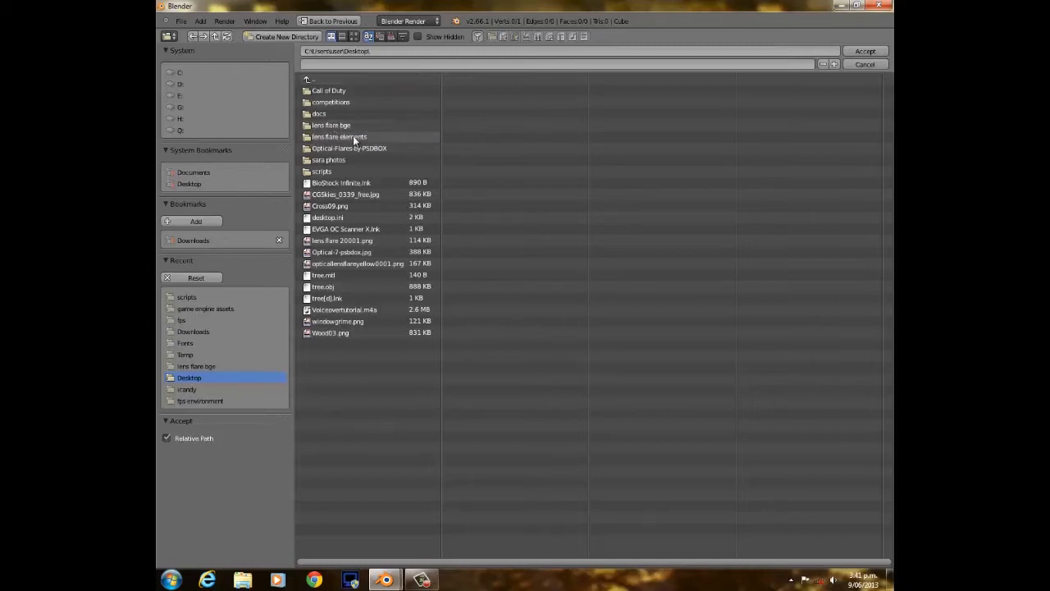
pyautogui.click(352, 135)
pyautogui.click(865, 51)
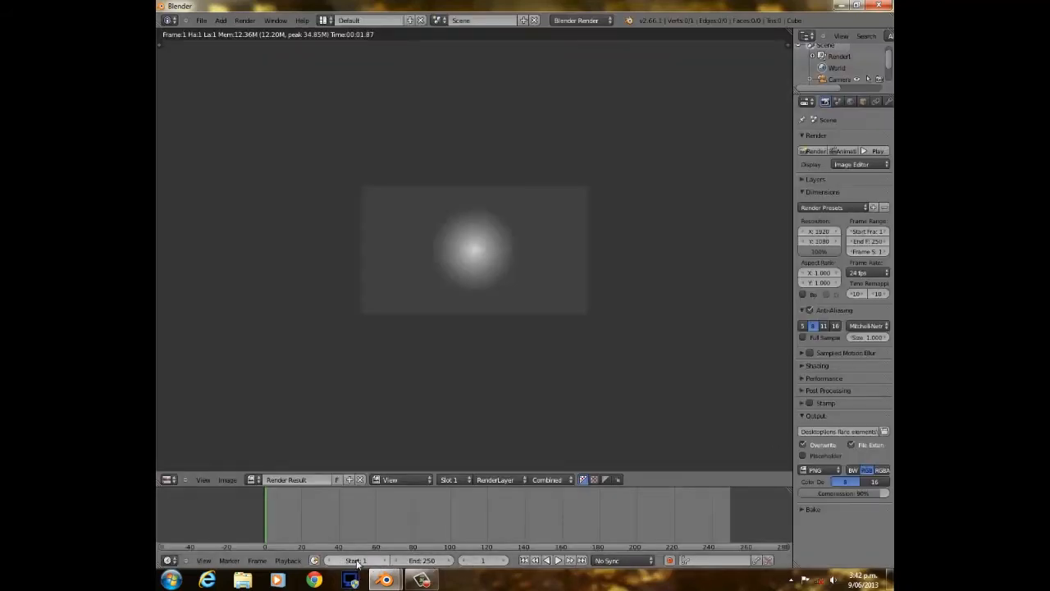
# Set the animation's end frame to 1.
pyautogui.click(426, 561)
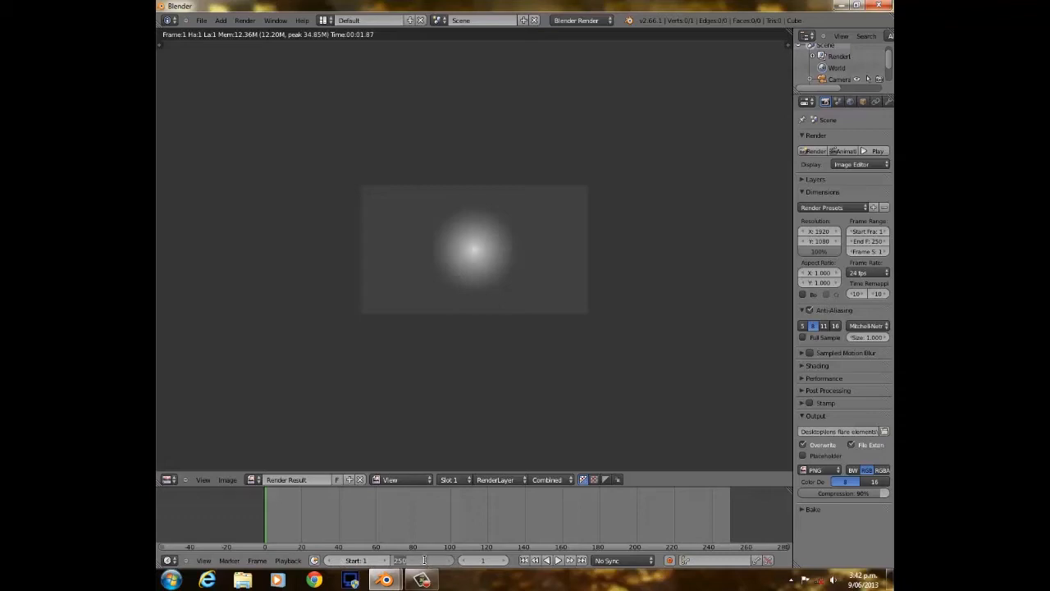
pyautogui.write('1')
pyautogui.press('Return')
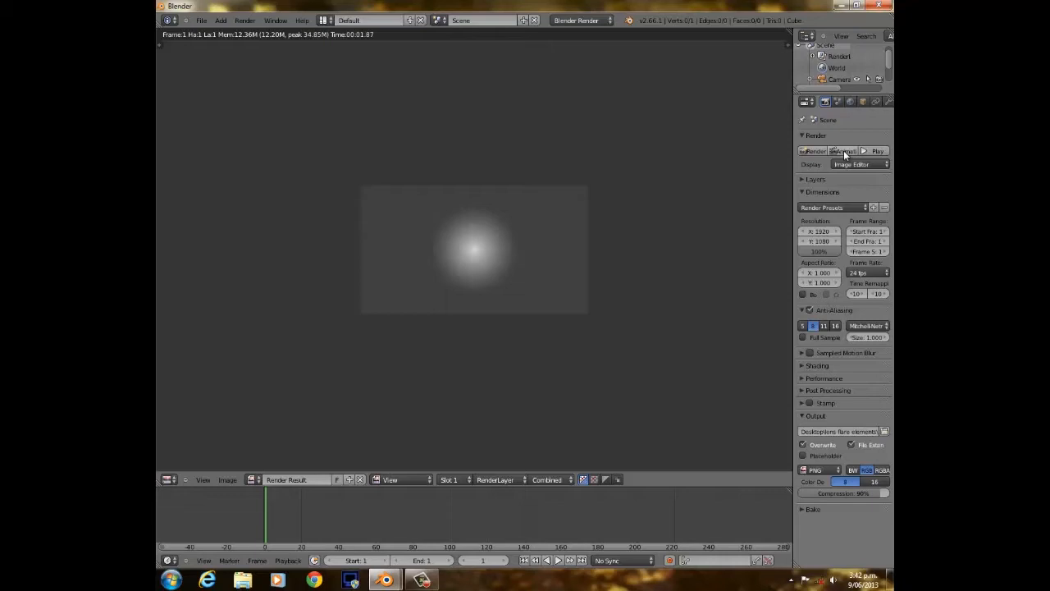
# Set the world horizon color to black, render the single-frame animation to the output folder, and close the render view.
pyautogui.click(850, 101)
pyautogui.click(817, 274)
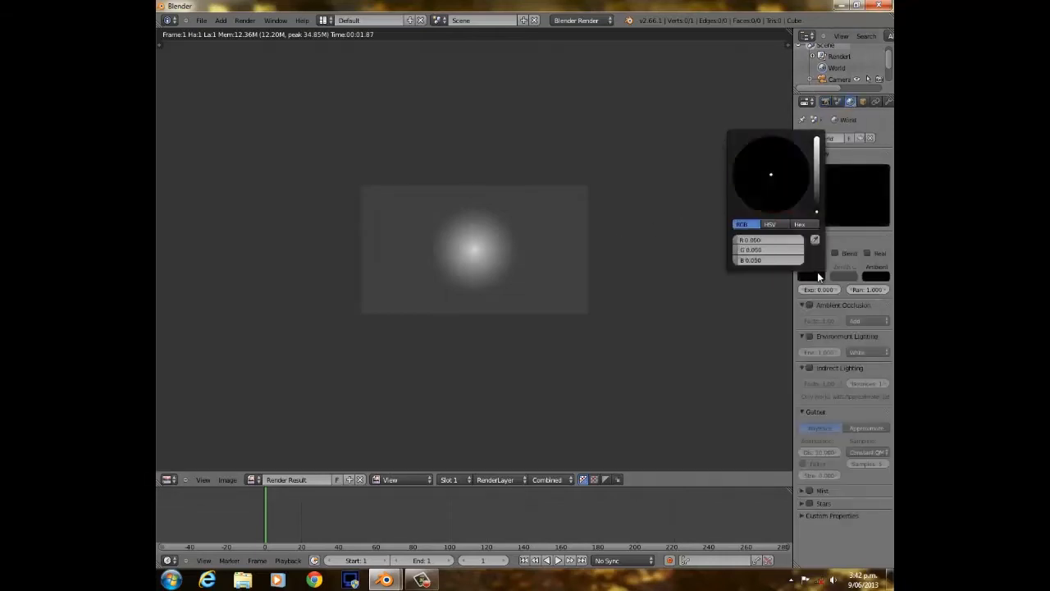
pyautogui.click(819, 276)
pyautogui.moveTo(818, 207)
pyautogui.mouseDown()
pyautogui.moveTo(818, 187)
pyautogui.moveTo(818, 210)
pyautogui.mouseUp()
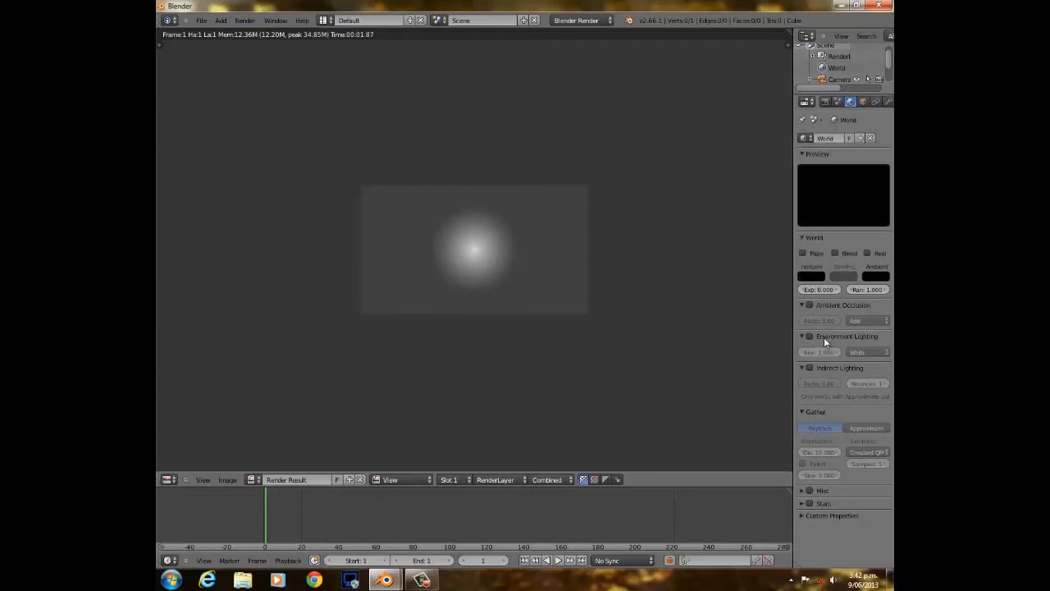
pyautogui.click(825, 101)
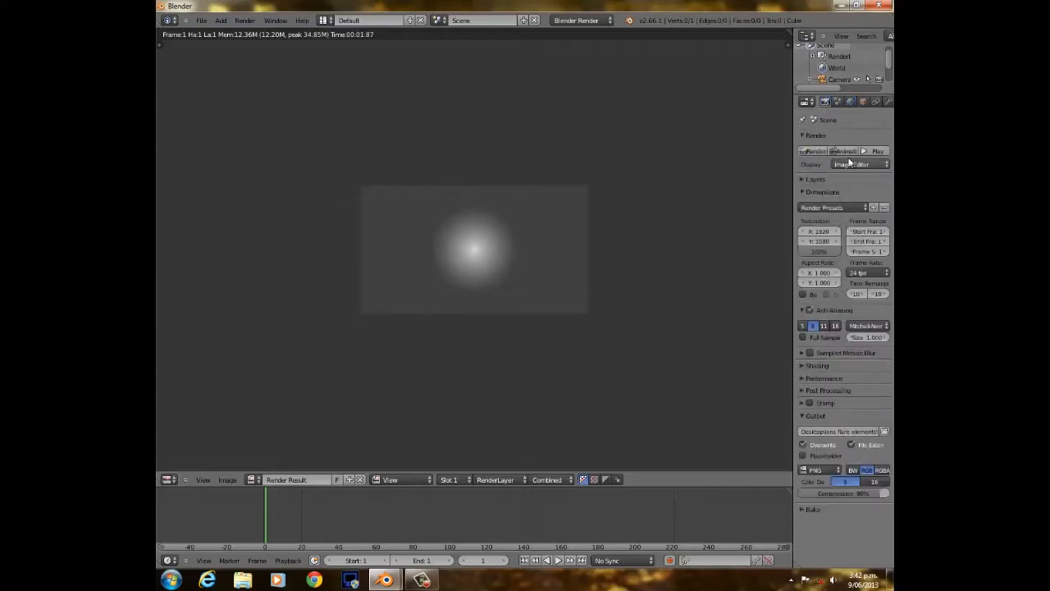
pyautogui.click(846, 154)
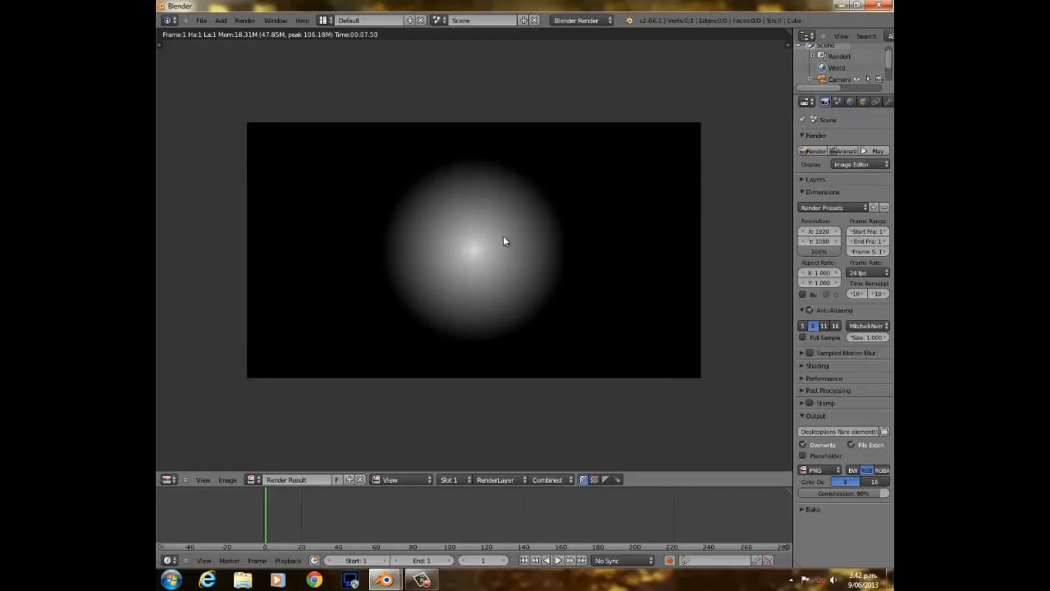
pyautogui.press('Escape')
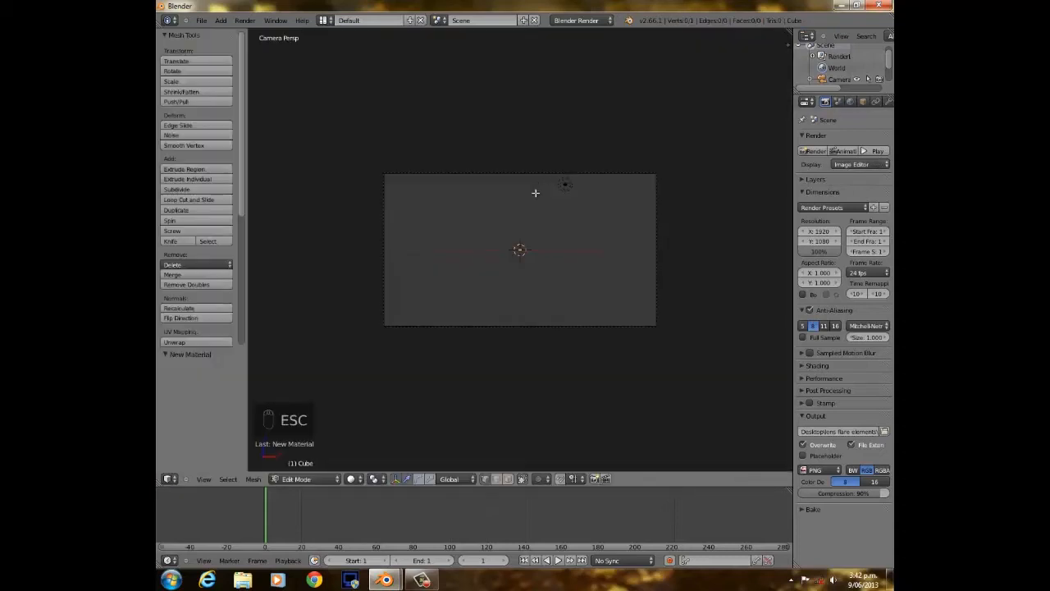
# Hide the tool shelf and delete the single-vertex halo object in Object Mode.
pyautogui.scroll(5, 476, 238)
pyautogui.scroll(-5, 476, 237)
pyautogui.scroll(4, 474, 250)
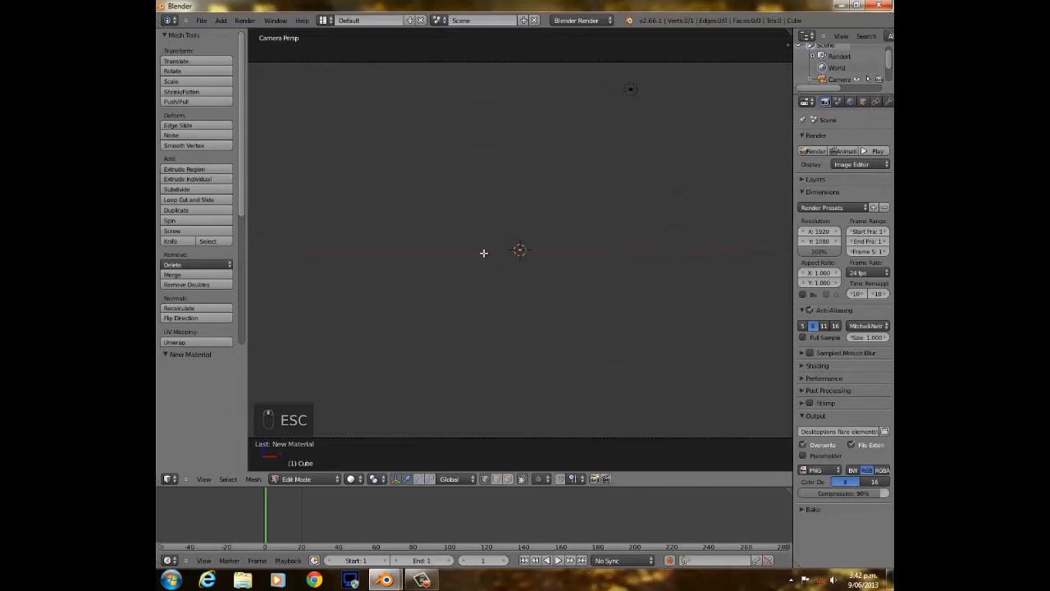
pyautogui.press('t')
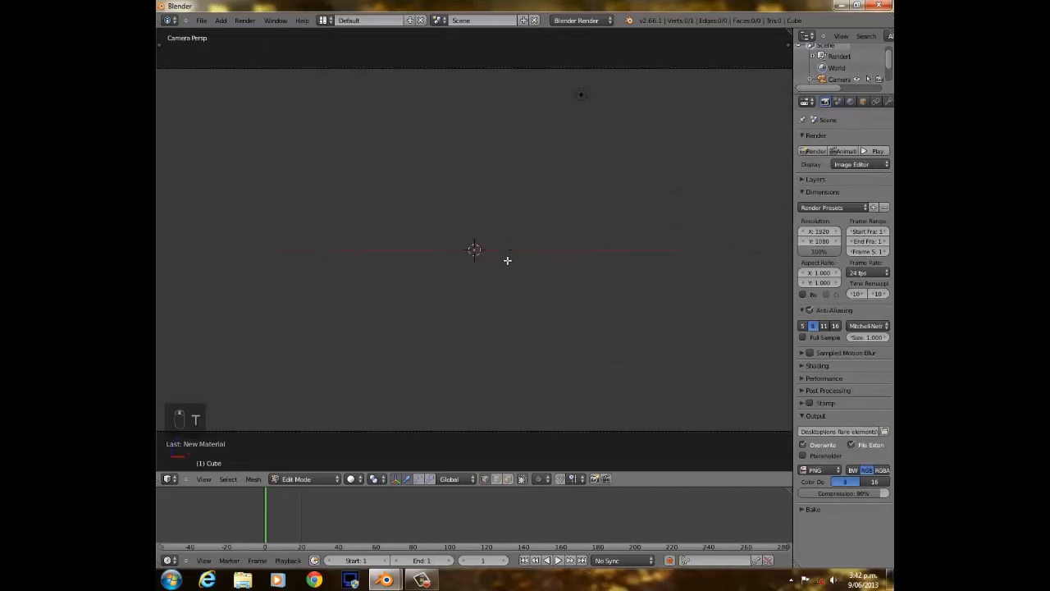
pyautogui.scroll(-4, 500, 260)
pyautogui.scroll(4, 499, 260)
pyautogui.scroll(-2, 500, 260)
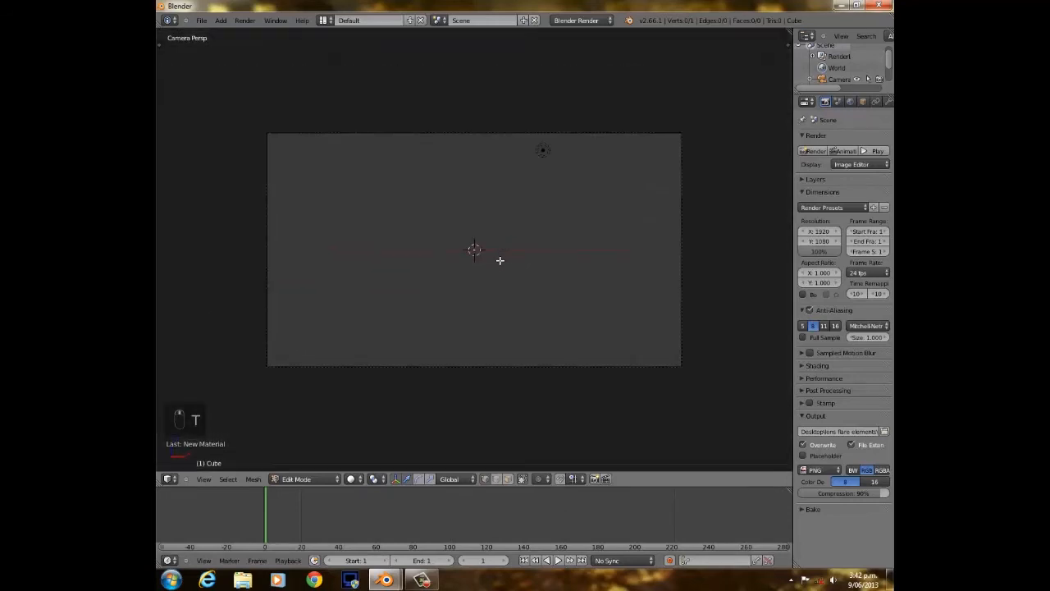
pyautogui.press('Tab')
pyautogui.moveTo(500, 264); pyautogui.dragTo(549, 293, button='middle')
pyautogui.press('x')
pyautogui.click(523, 250)
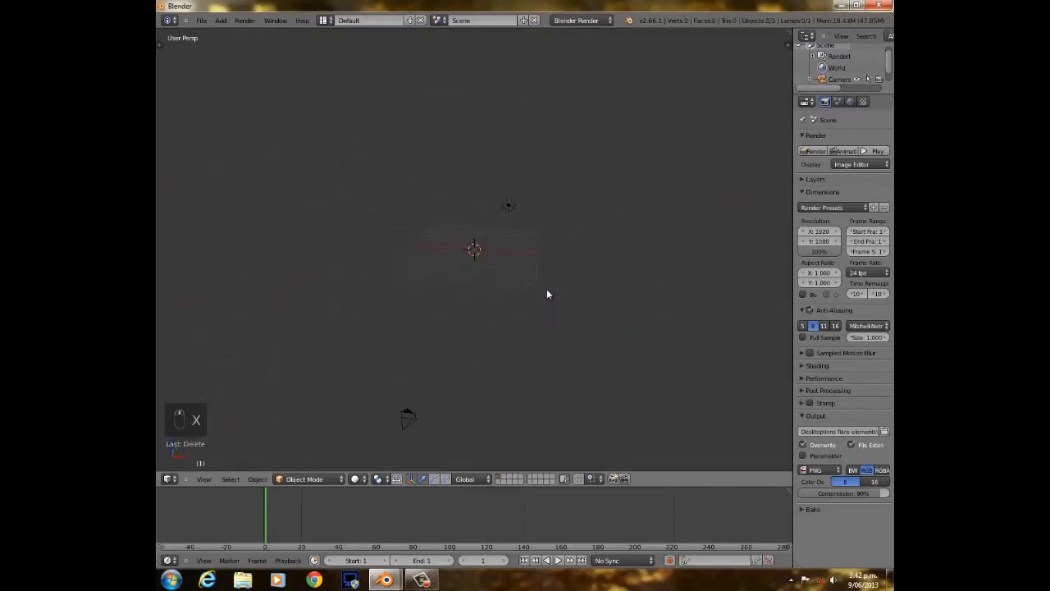
# Add a cylinder mesh, rotate it 90 degrees about the X axis, and return to the camera view.
pyautogui.hotkey('shift', 'a')
pyautogui.moveTo(546, 289)
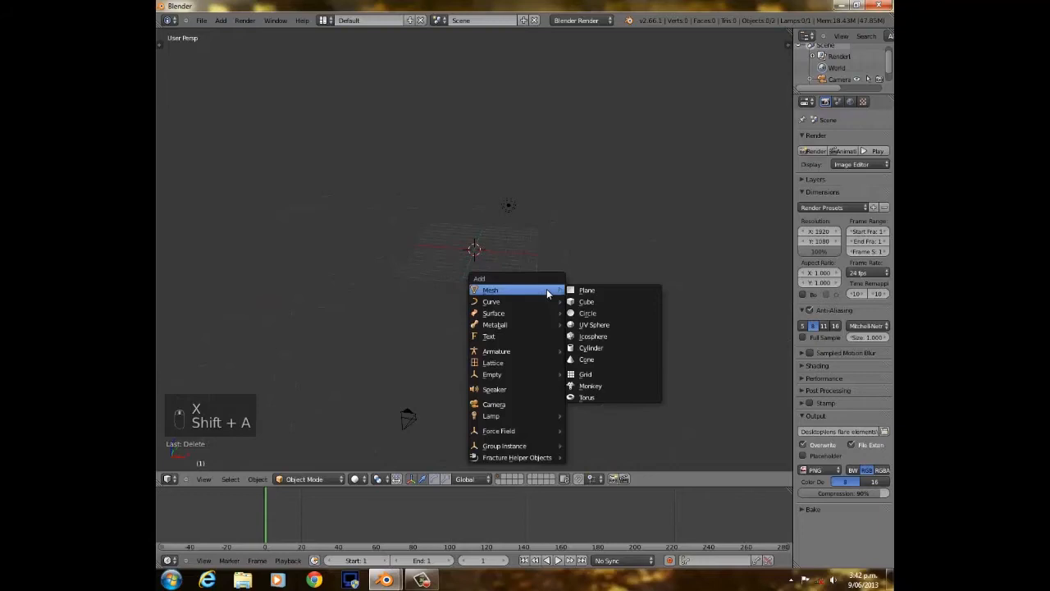
pyautogui.click(599, 348)
pyautogui.moveTo(535, 234); pyautogui.dragTo(506, 260, button='middle')
pyautogui.press('r')
pyautogui.write('x')
pyautogui.write('90')
pyautogui.press('Return')
pyautogui.press('KP_0')
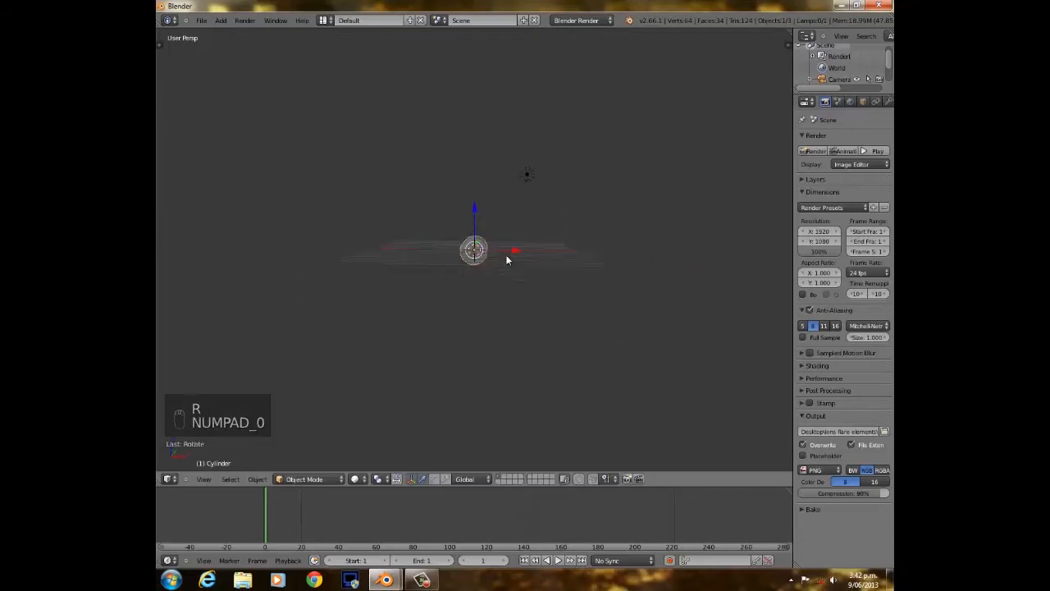
pyautogui.scroll(1, 506, 260)
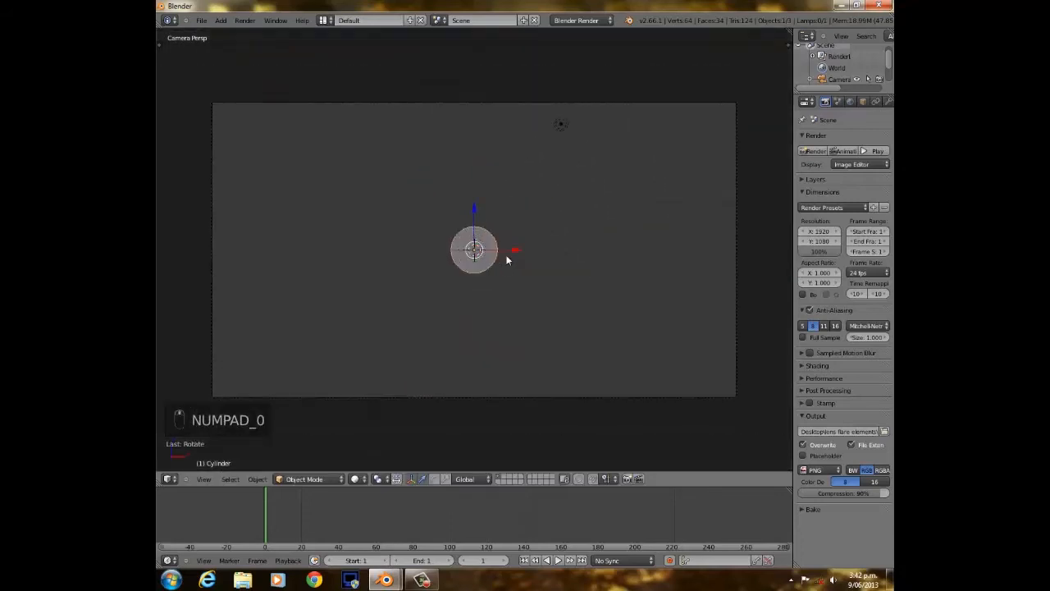
pyautogui.scroll(1, 525, 253)
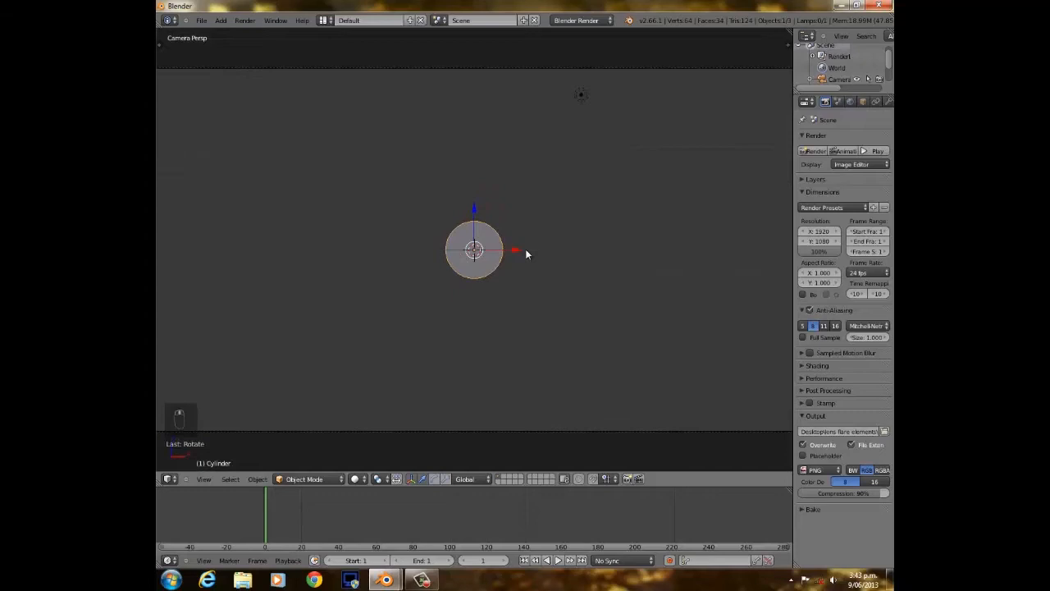
# Scale up the cylinder's mesh uniformly in Edit Mode to about two thirds of the camera frame's height.
pyautogui.press('Tab')
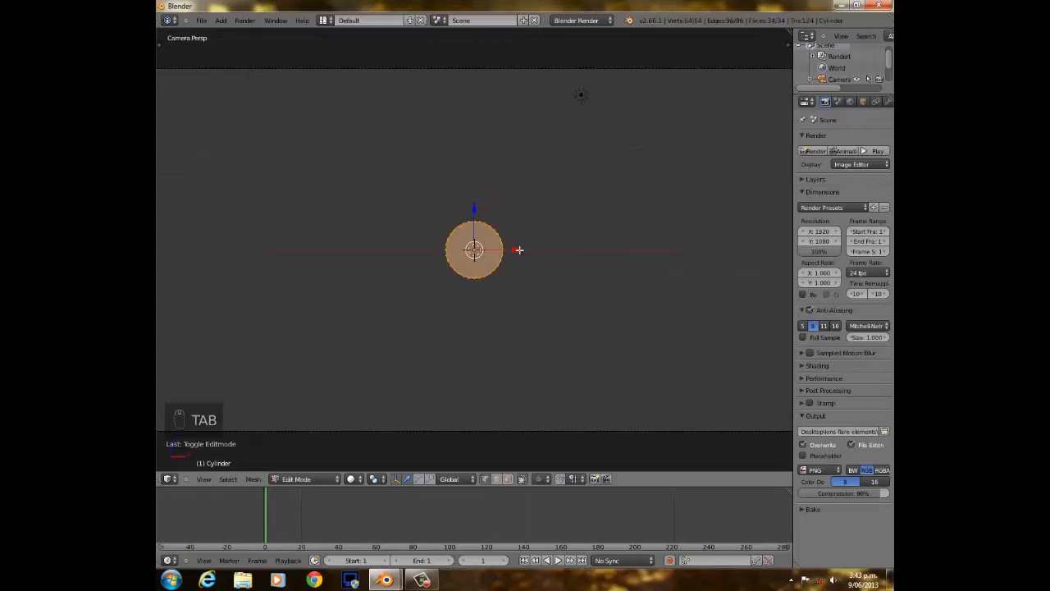
pyautogui.press('s')
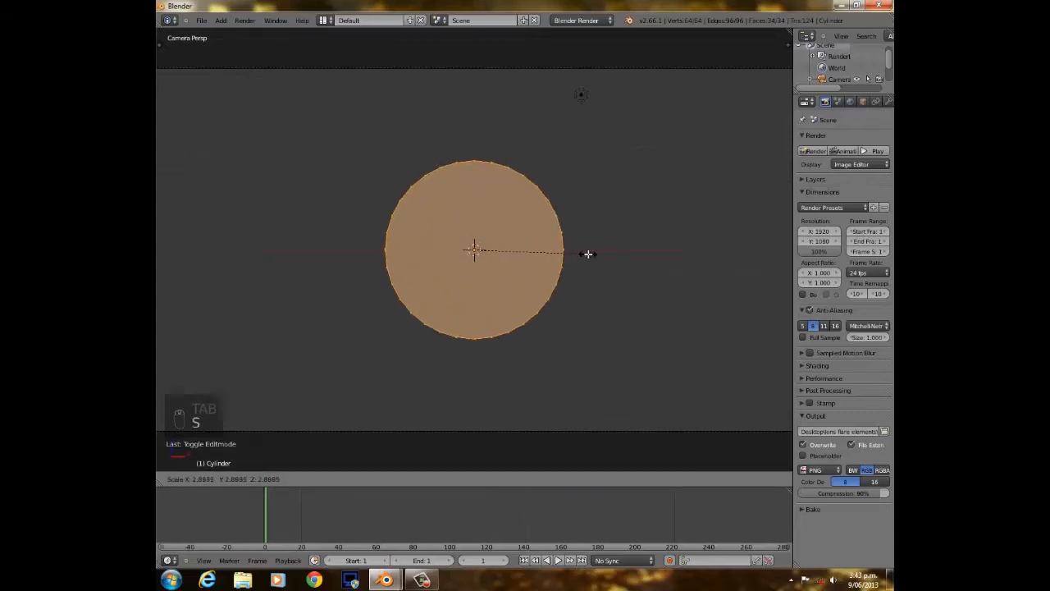
pyautogui.click(587, 254)
pyautogui.press('s')
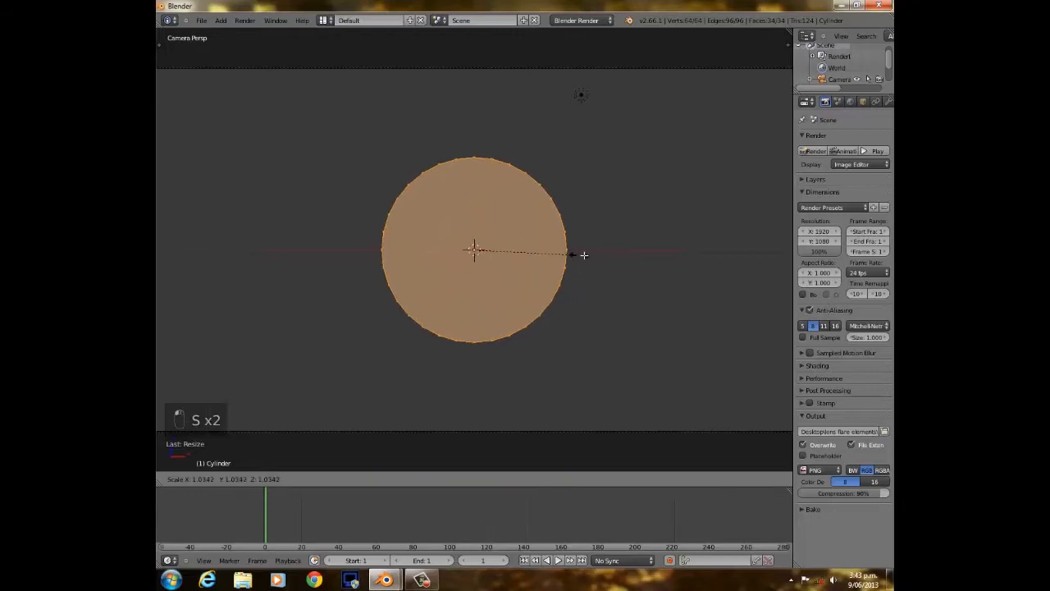
pyautogui.click(604, 253)
pyautogui.press('Tab')
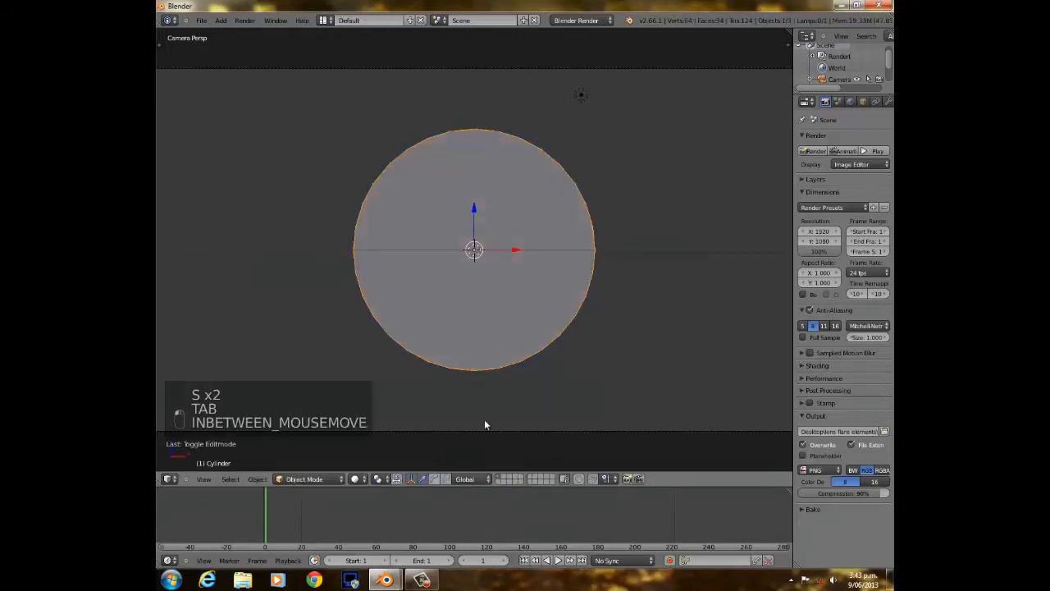
# Delete the cylinder's front and back cap faces in face select mode, leaving only the side wall.
pyautogui.press('Tab')
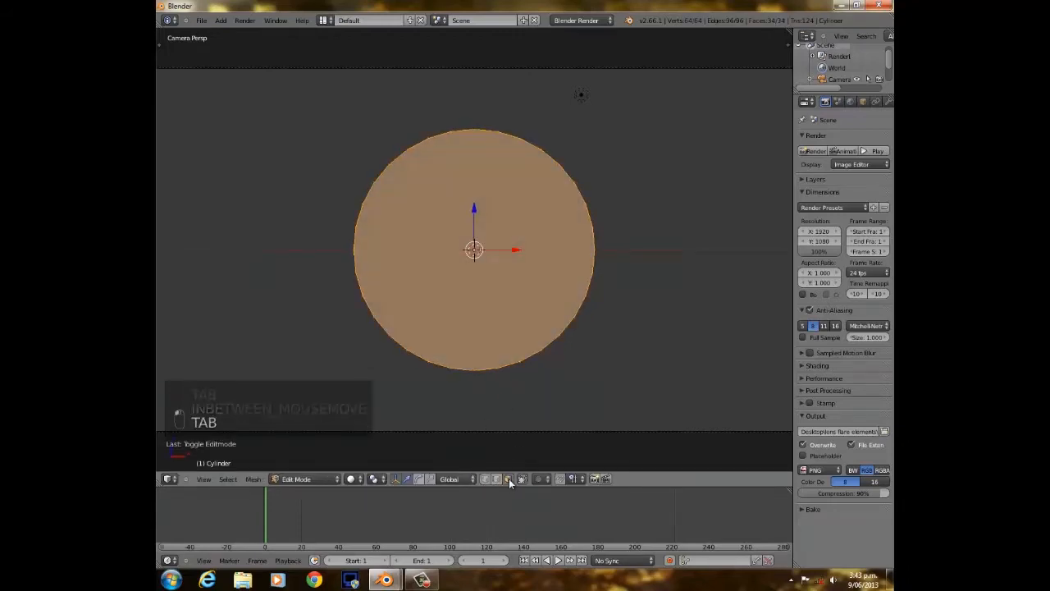
pyautogui.rightClick(473, 237)
pyautogui.press('x')
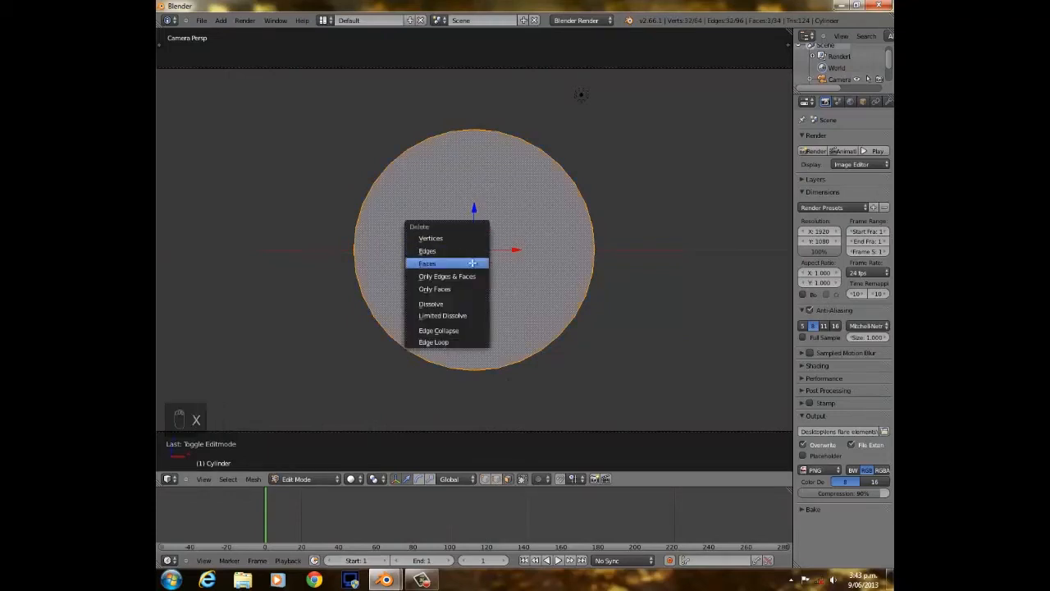
pyautogui.click(474, 263)
pyautogui.rightClick(474, 240)
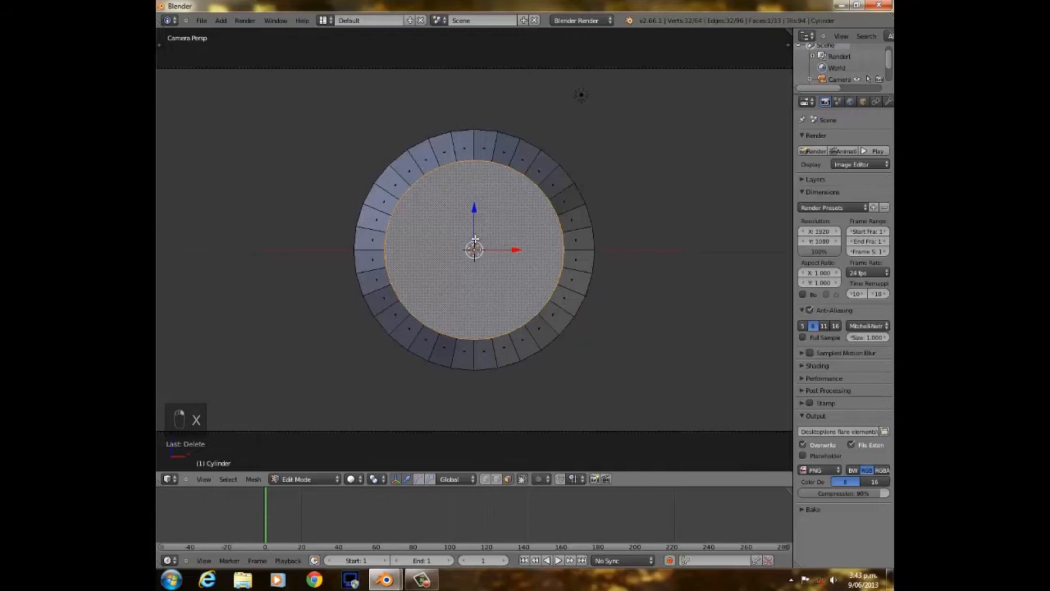
pyautogui.press('x')
pyautogui.click(474, 239)
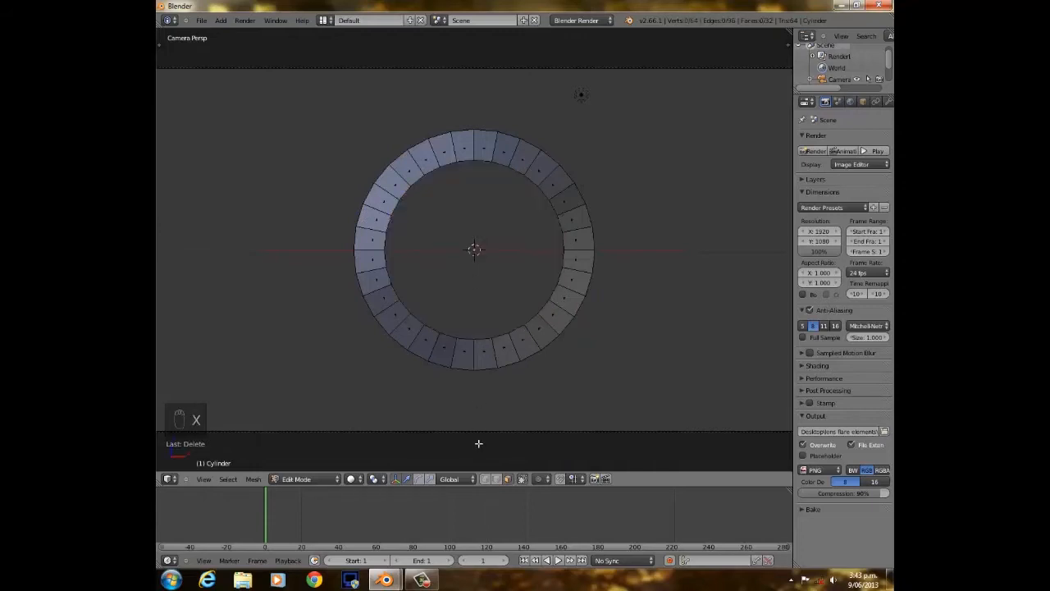
# Circle-select the vertices of the cylinder's inner rim and scale them up by about 1.315 to form a thin ring.
pyautogui.press('c')
pyautogui.moveTo(474, 170)
pyautogui.mouseDown()
pyautogui.moveTo(431, 173)
pyautogui.moveTo(395, 233)
pyautogui.mouseUp()
pyautogui.moveTo(389, 267)
pyautogui.mouseDown()
pyautogui.moveTo(410, 305)
pyautogui.moveTo(498, 335)
pyautogui.moveTo(555, 271)
pyautogui.moveTo(544, 286)
pyautogui.moveTo(546, 211)
pyautogui.moveTo(509, 164)
pyautogui.moveTo(477, 168)
pyautogui.mouseUp()
pyautogui.rightClick(477, 167)
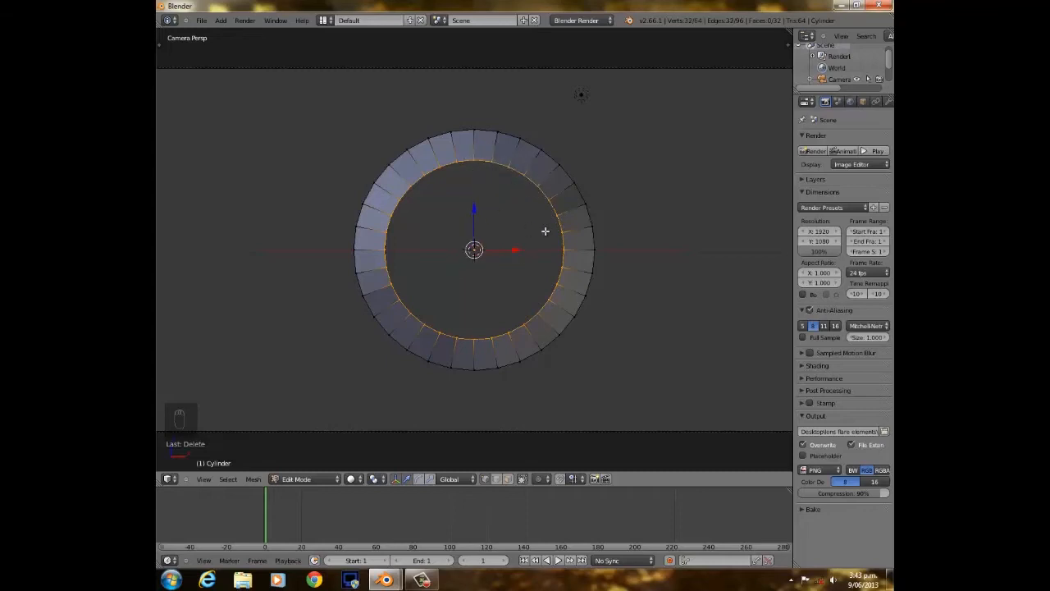
pyautogui.press('s')
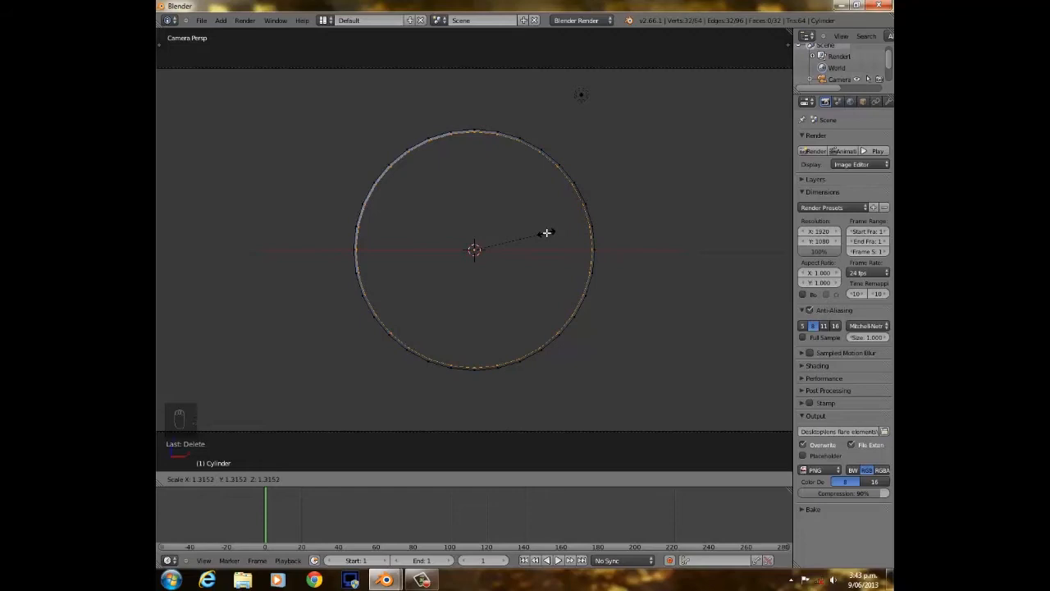
pyautogui.click(547, 233)
pyautogui.press('Tab')
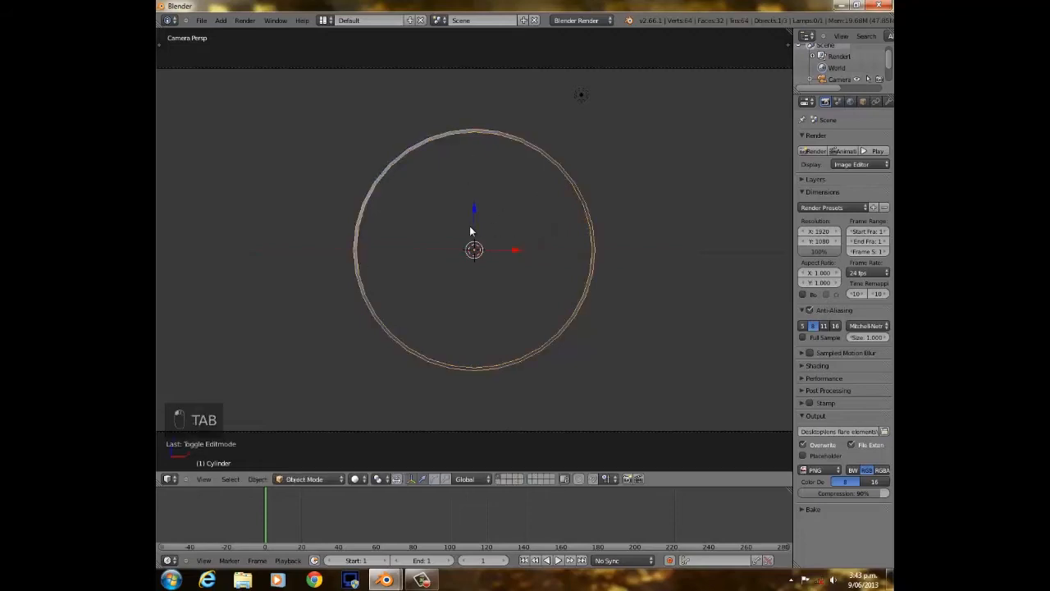
# Add a new material to the thin ring.
pyautogui.scroll(-2, 865, 102)
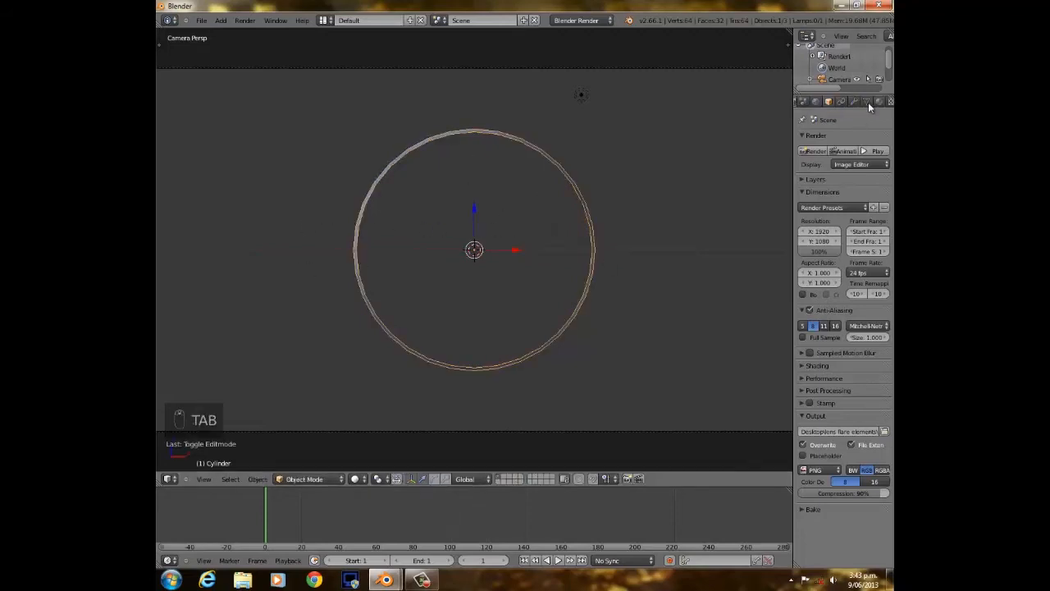
pyautogui.click(879, 101)
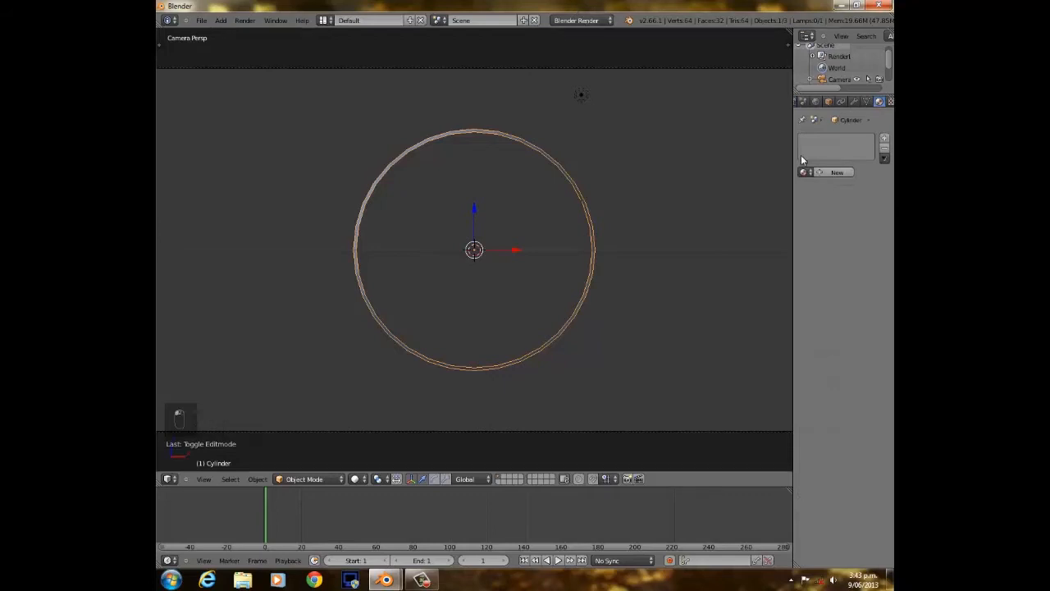
pyautogui.click(838, 172)
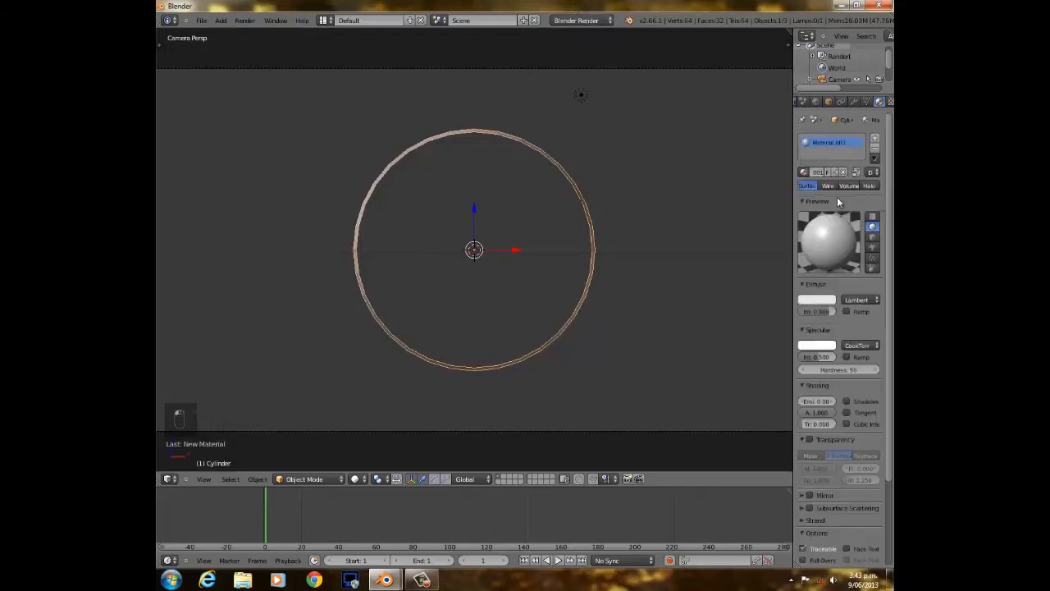
# Set the ring material's specular intensity to 0 and its emit value to 3.
pyautogui.moveTo(825, 358); pyautogui.dragTo(705, 385)
pyautogui.scroll(-3, 831, 368)
pyautogui.scroll(-1, 843, 329)
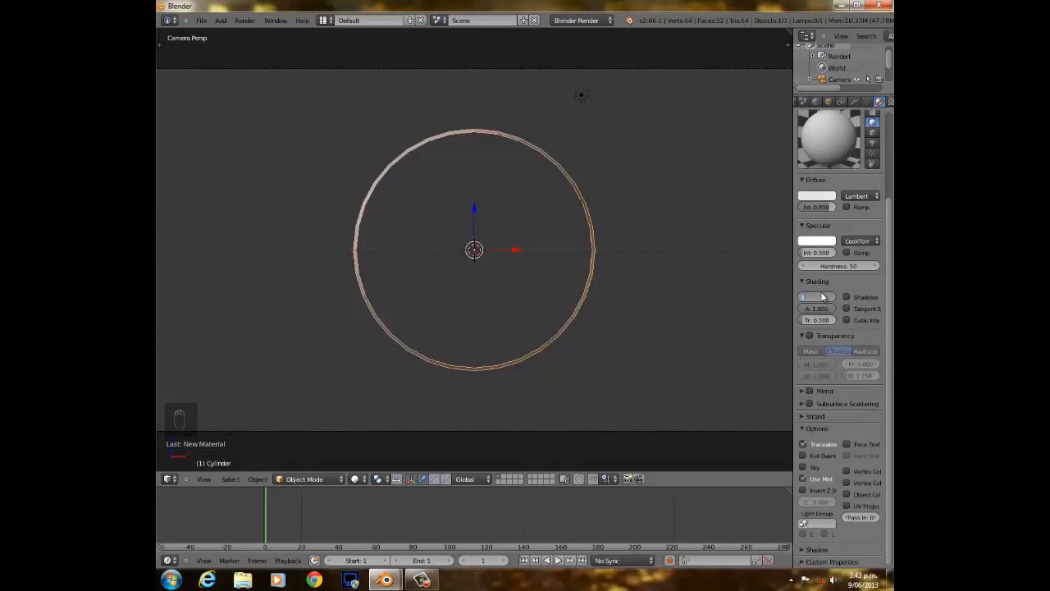
pyautogui.press('Return')
pyautogui.scroll(4, 503, 286)
pyautogui.scroll(-2, 504, 286)
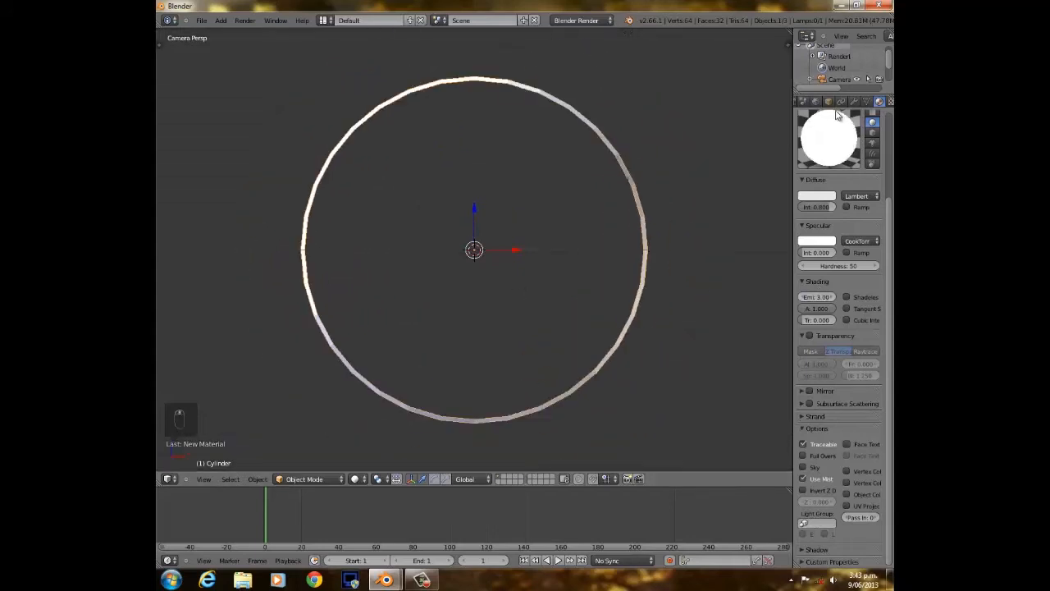
# Render a still image of the glowing ring against the black world background and return to the camera view.
pyautogui.click(815, 101)
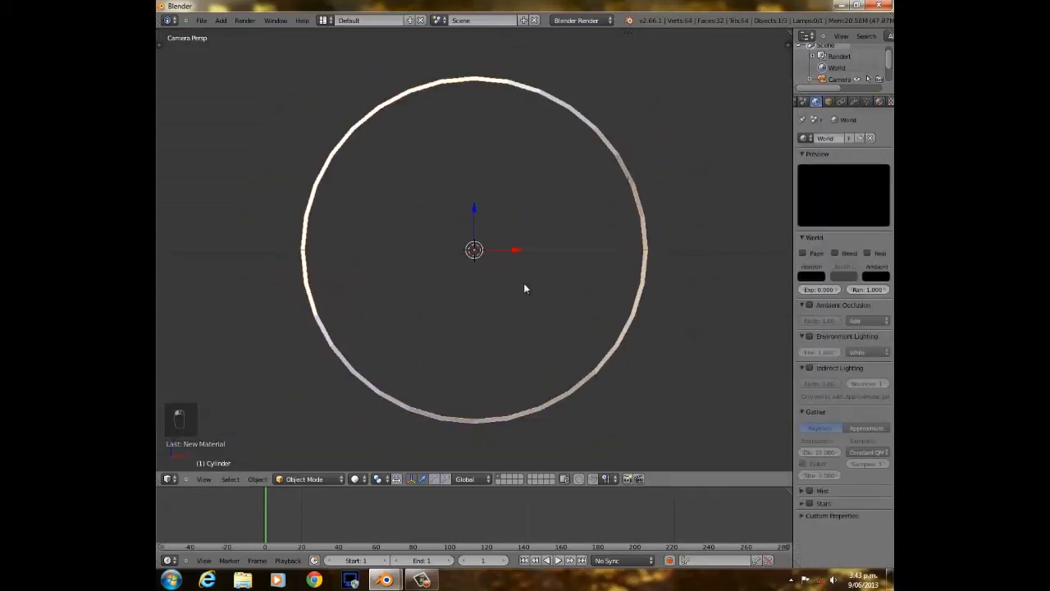
pyautogui.scroll(-5, 481, 283)
pyautogui.scroll(3, 480, 283)
pyautogui.press('F12')
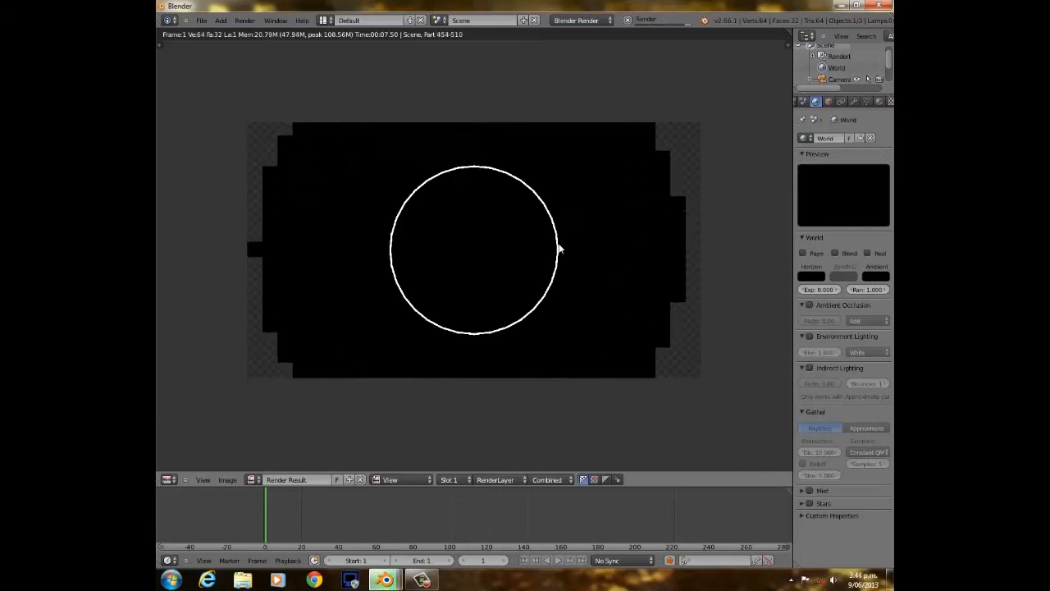
pyautogui.press('Escape')
pyautogui.scroll(4, 560, 249)
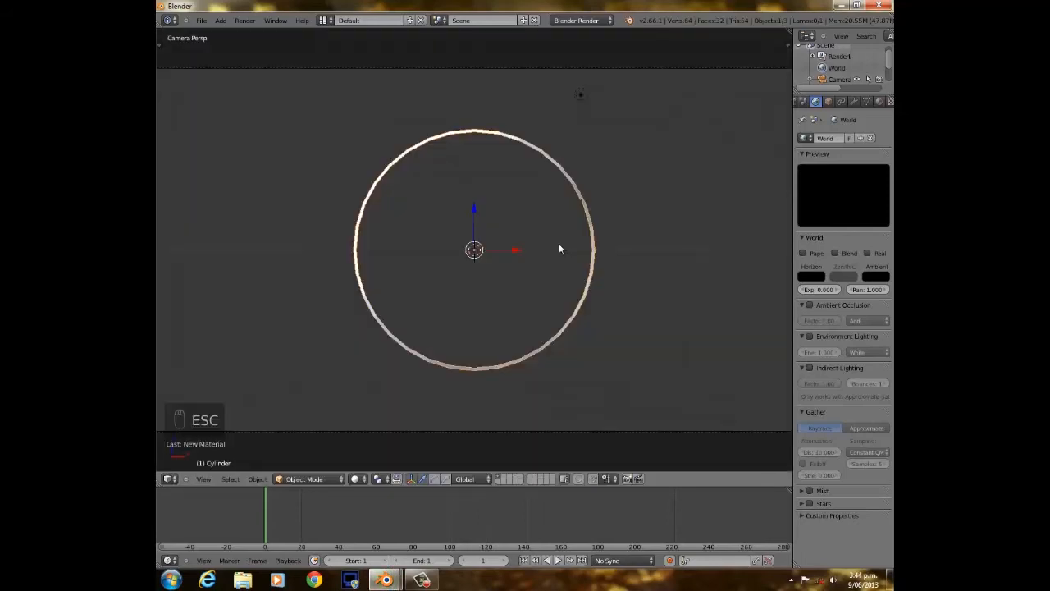
pyautogui.scroll(-4, 556, 271)
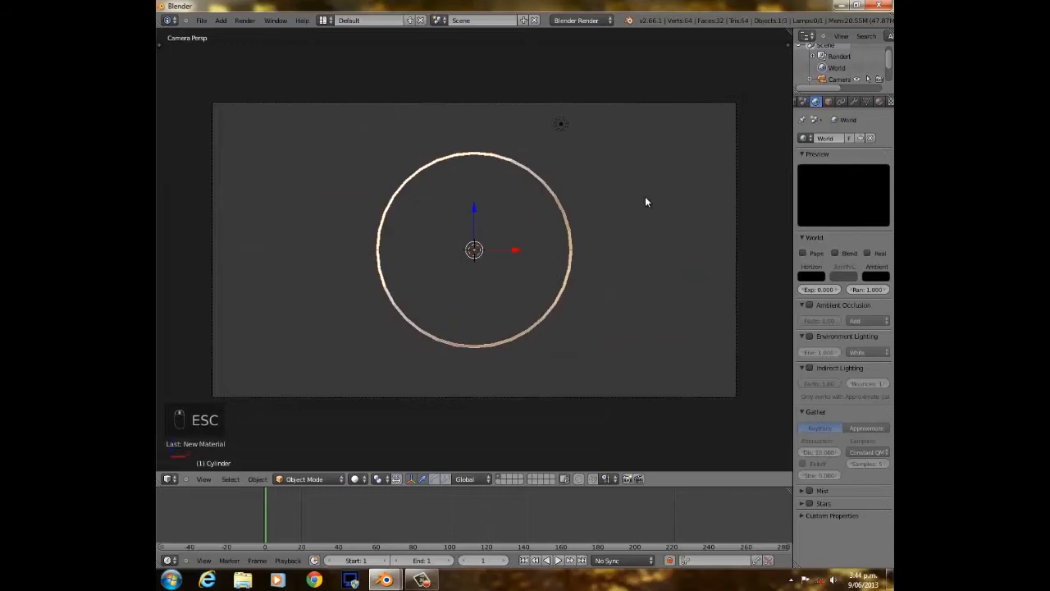
# Scale the ring down to about half of the camera frame's height, keeping its outline thin.
pyautogui.press('s')
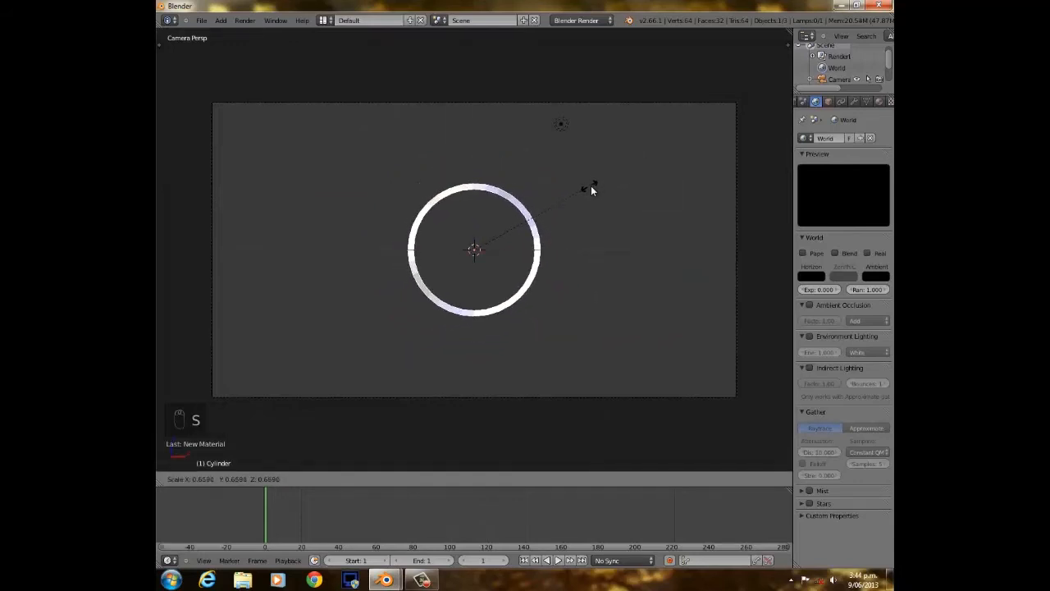
pyautogui.click(615, 168)
pyautogui.press('s')
pyautogui.click(607, 175)
pyautogui.press('Tab')
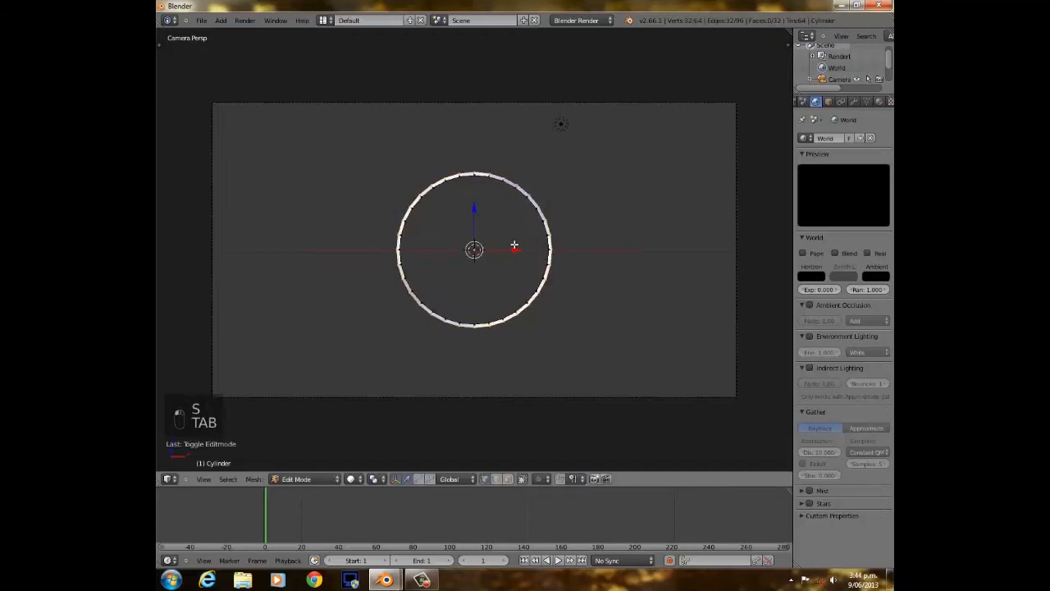
pyautogui.press('s')
pyautogui.rightClick(596, 204)
pyautogui.press('Tab')
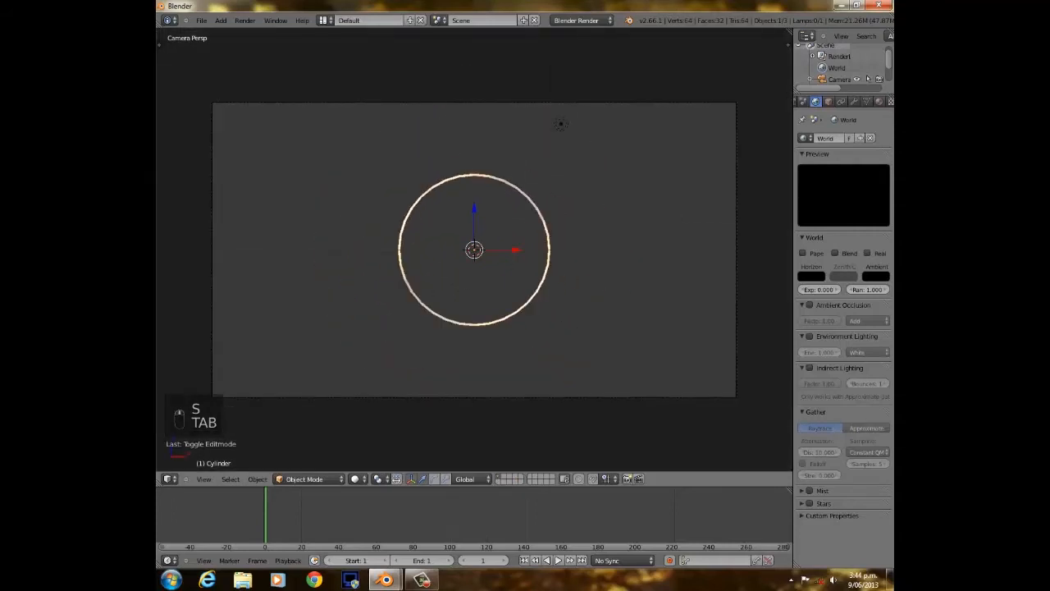
# Split the 3D viewport into two side-by-side areas and turn the new one into a Node Editor without its sidebar.
pyautogui.moveTo(792, 32); pyautogui.dragTo(482, 271)
pyautogui.click(496, 479)
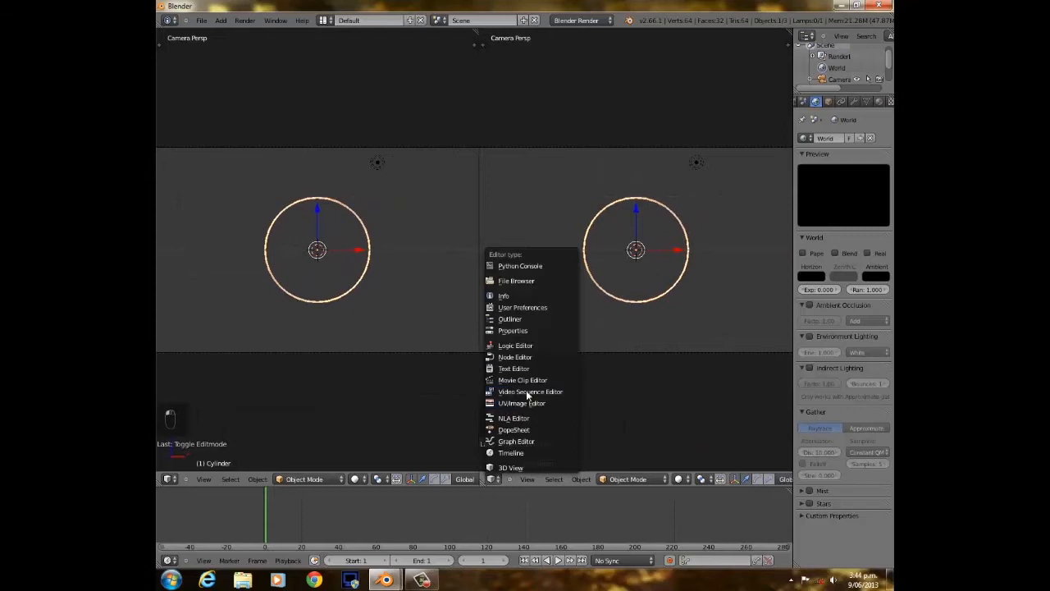
pyautogui.click(515, 357)
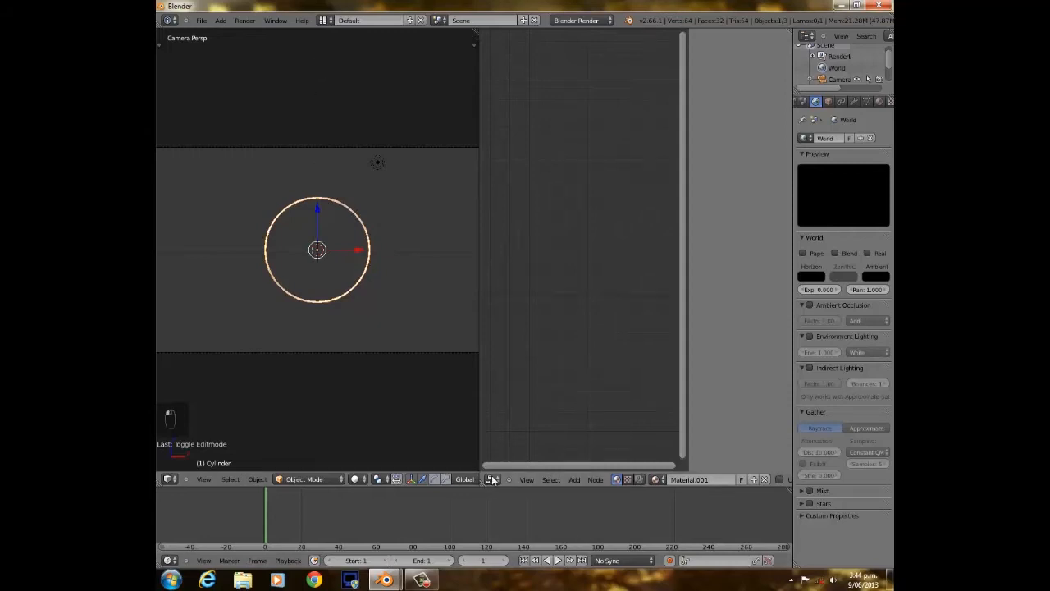
pyautogui.press('n')
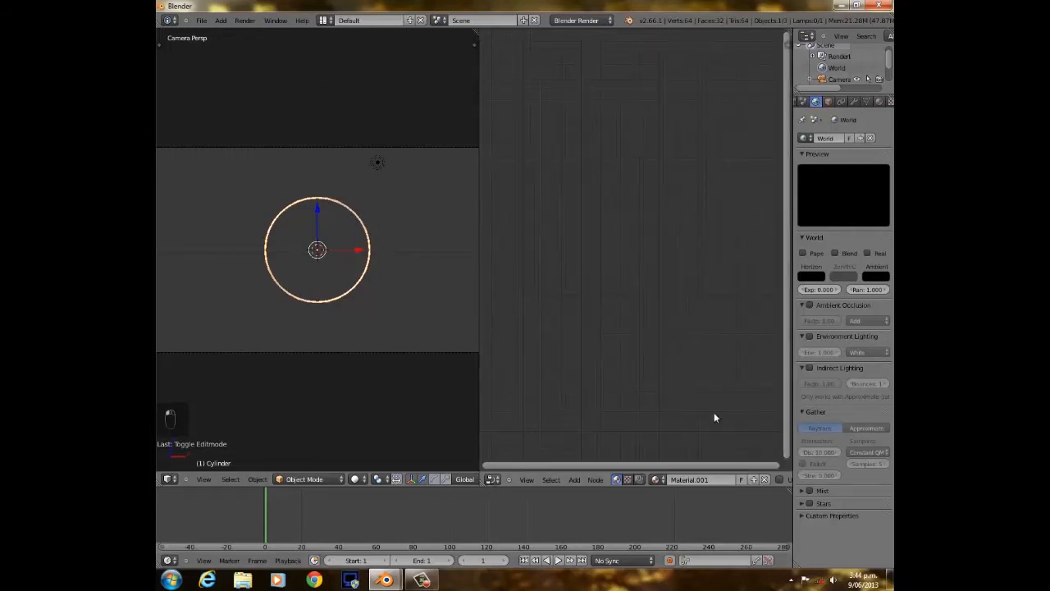
# Enable compositing nodes for the scene and move the Render Layers and Composite nodes apart.
pyautogui.click(639, 479)
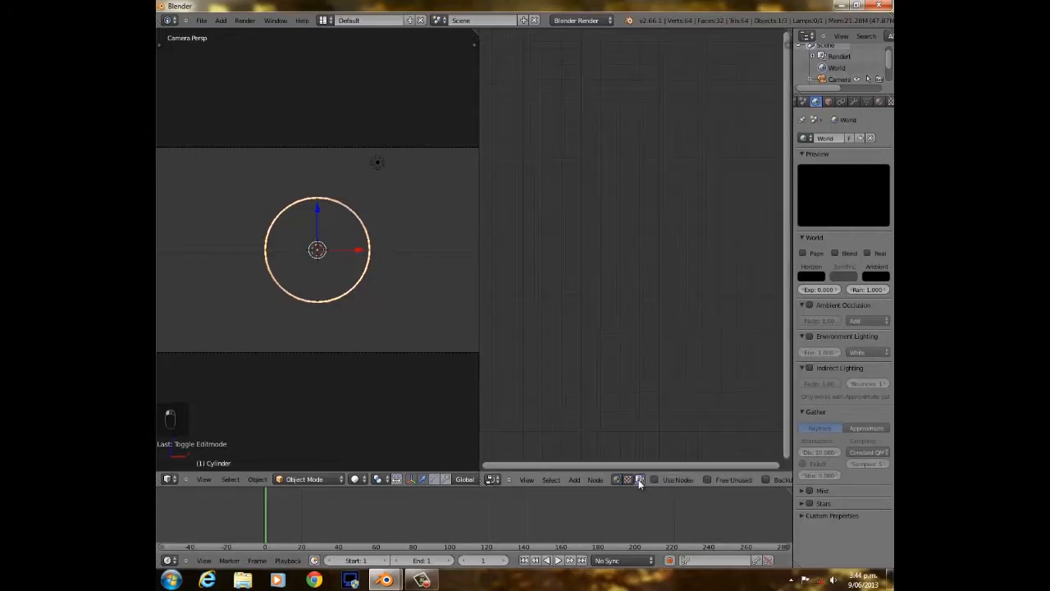
pyautogui.click(654, 480)
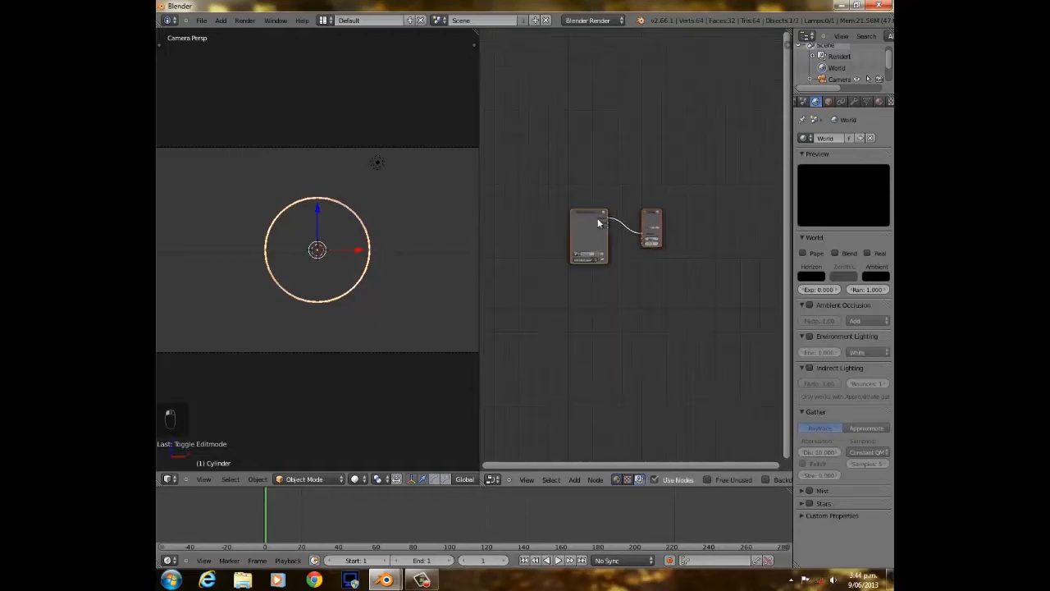
pyautogui.moveTo(586, 228); pyautogui.dragTo(497, 172)
pyautogui.moveTo(652, 220); pyautogui.dragTo(725, 172)
pyautogui.scroll(-3, 674, 211)
pyautogui.moveTo(633, 257); pyautogui.dragTo(691, 310, button='middle')
pyautogui.scroll(3, 693, 309)
# Insert a Blur node between Render Layers and Composite and set its filter type to Fast Gaussian.
pyautogui.hotkey('shift', 'a')
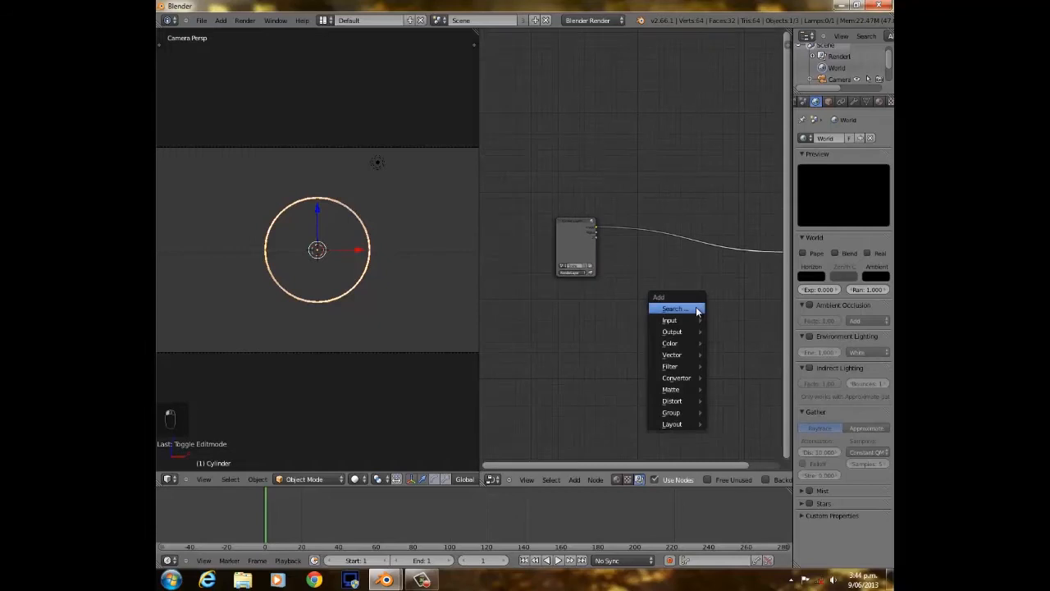
pyautogui.moveTo(679, 350)
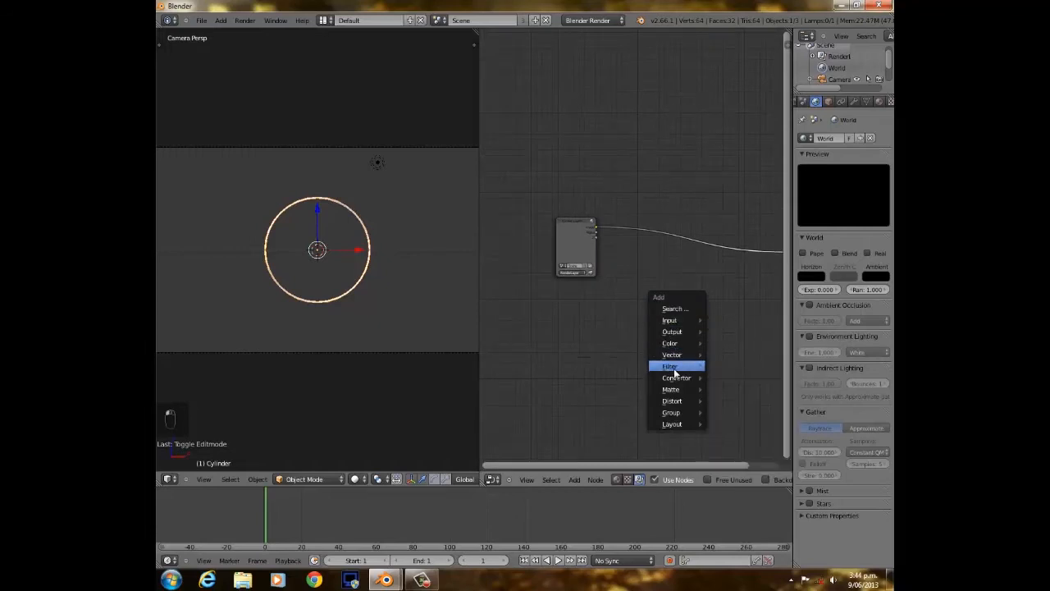
pyautogui.click(732, 379)
pyautogui.press('g')
pyautogui.click(626, 189)
pyautogui.scroll(4, 662, 200)
pyautogui.moveTo(661, 198); pyautogui.dragTo(642, 233, button='middle')
pyautogui.click(636, 230)
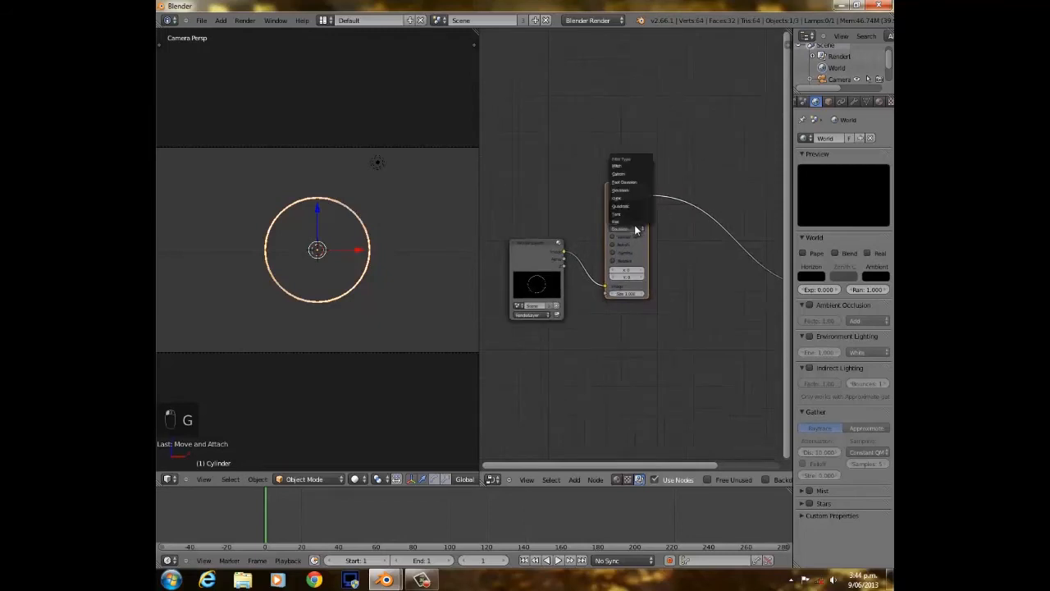
pyautogui.click(625, 190)
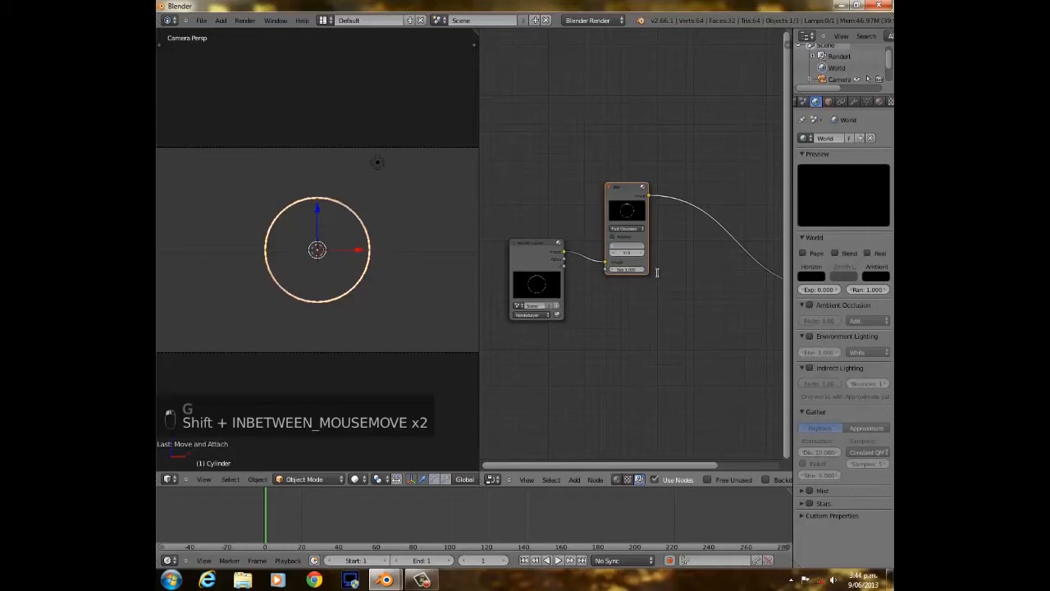
# Set the Blur node's X and Y sizes to 50.
pyautogui.write('20')
pyautogui.press('Return')
pyautogui.scroll(4, 658, 277)
pyautogui.click(624, 246)
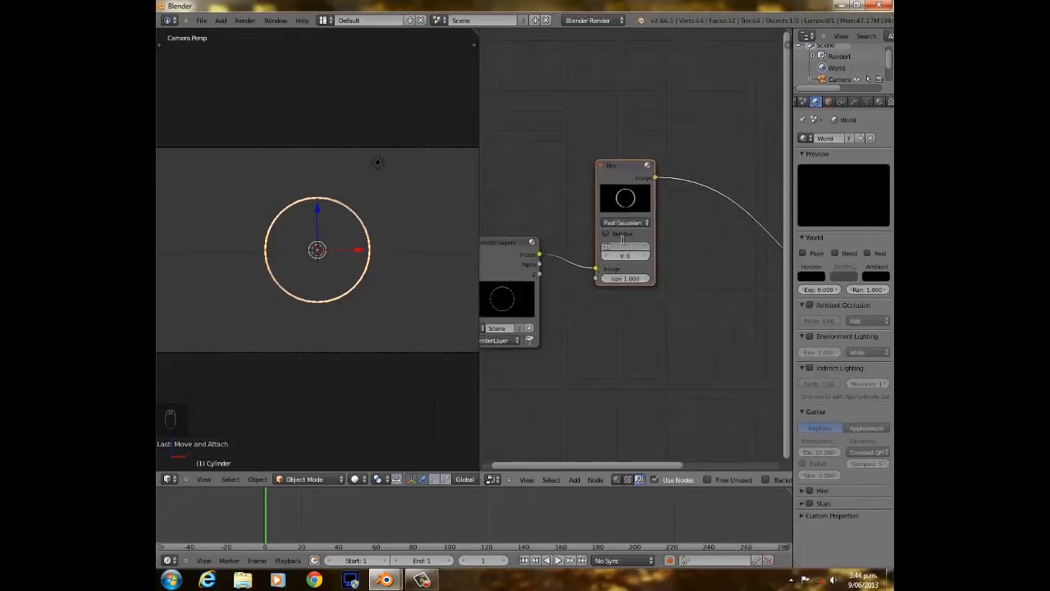
pyautogui.write('50')
pyautogui.press('Return')
pyautogui.click(630, 256)
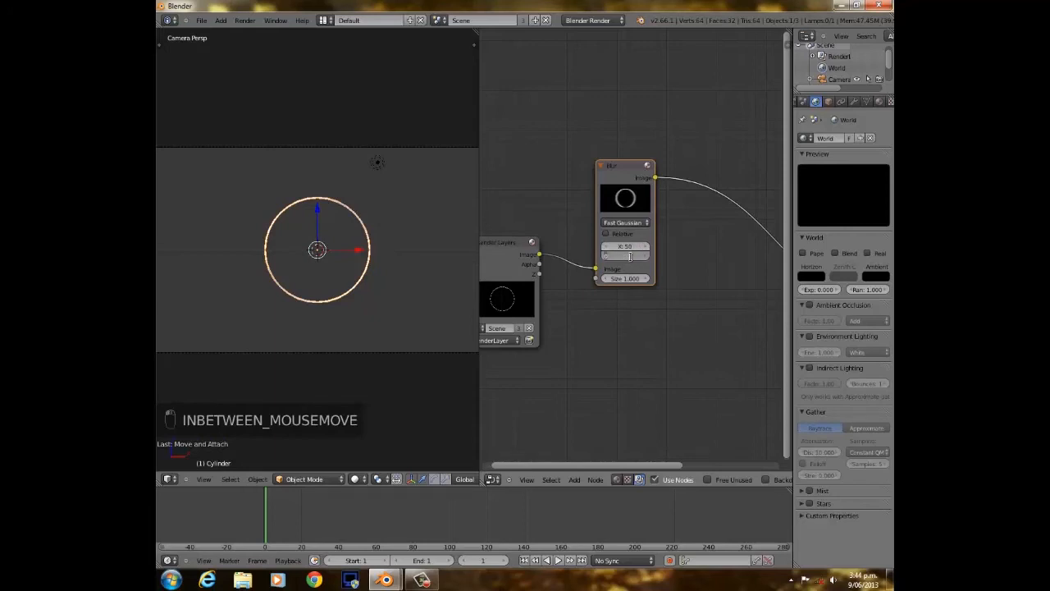
pyautogui.write('50')
pyautogui.press('Return')
pyautogui.scroll(1, 402, 296)
# Change the remaining 3D viewport into a UV/Image Editor showing the render result with the blurred ring.
pyautogui.scroll(-5, 402, 297)
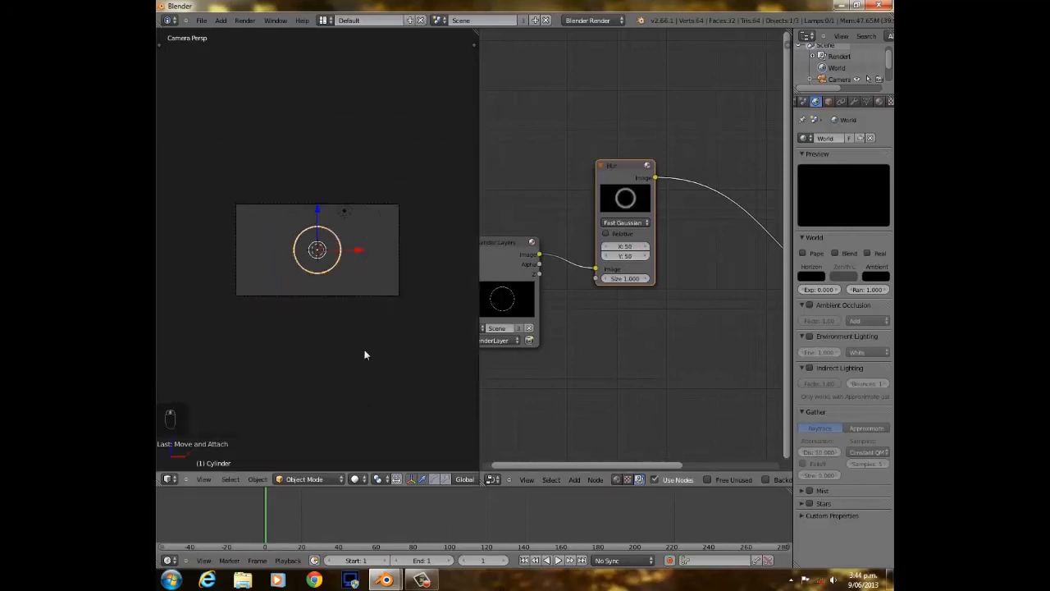
pyautogui.click(169, 479)
pyautogui.click(187, 404)
pyautogui.scroll(1, 319, 353)
pyautogui.scroll(-2, 319, 353)
pyautogui.scroll(3, 320, 359)
pyautogui.scroll(-3, 320, 358)
pyautogui.scroll(3, 320, 358)
pyautogui.scroll(-1, 320, 359)
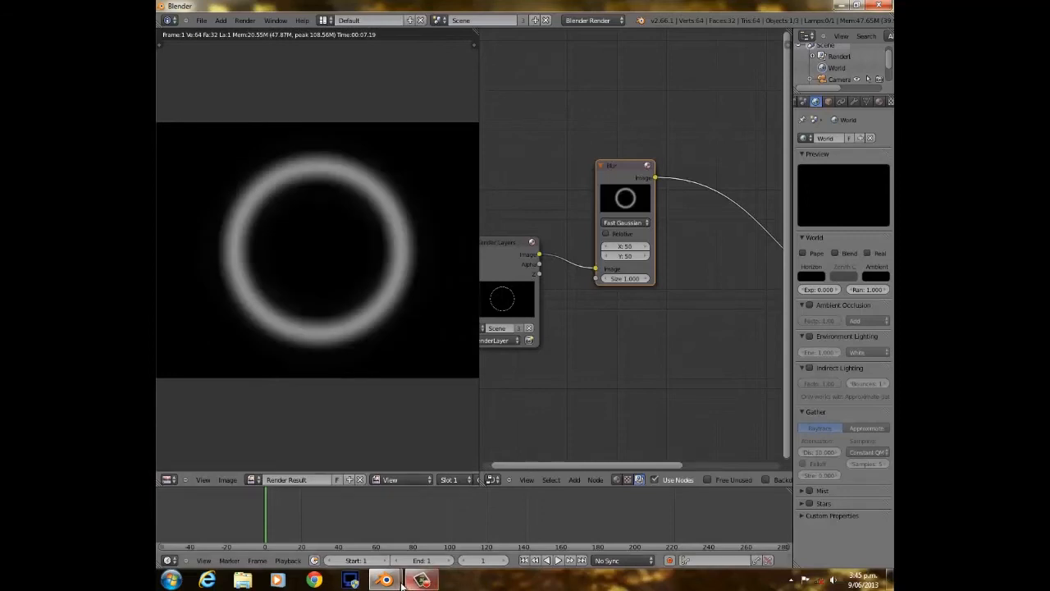
# Compare the blurred ring in the render result with the halo render in the other Blender window.
pyautogui.moveTo(384, 580)
pyautogui.moveTo(325, 517)
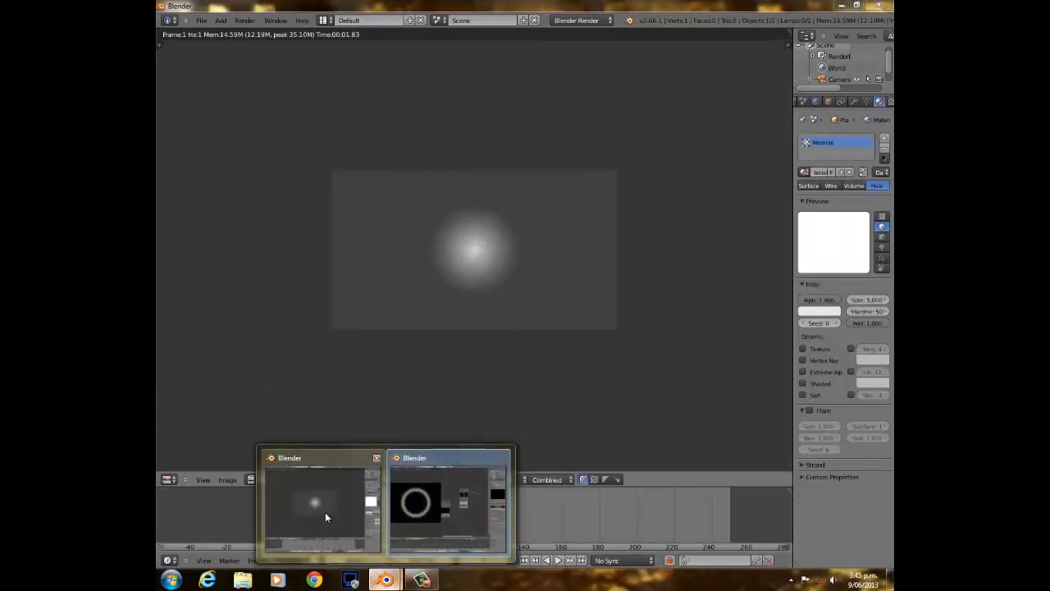
pyautogui.click(425, 509)
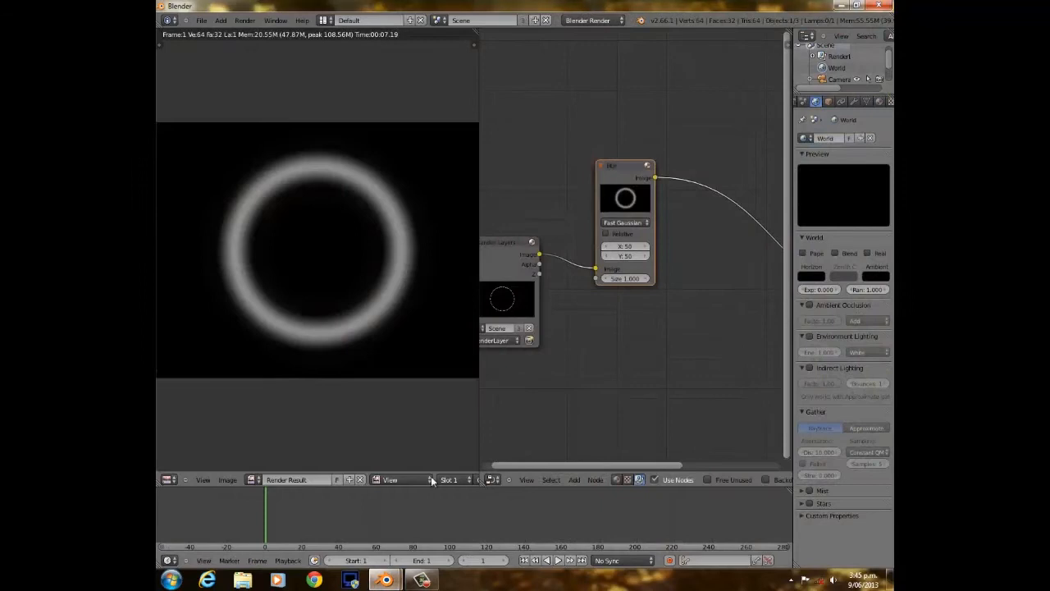
pyautogui.scroll(-1, 356, 358)
pyautogui.scroll(4, 356, 358)
pyautogui.scroll(-4, 356, 358)
pyautogui.moveTo(374, 348); pyautogui.dragTo(320, 363, button='middle')
pyautogui.scroll(-3, 661, 282)
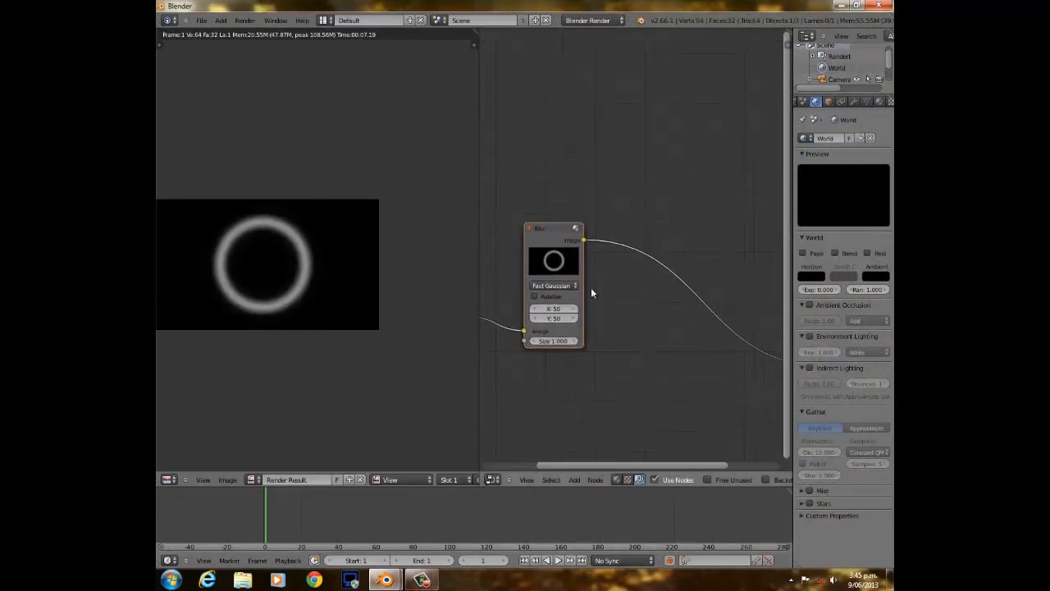
# Insert a Mix color node between the Blur and Composite nodes.
pyautogui.moveTo(668, 310); pyautogui.dragTo(717, 281, button='middle')
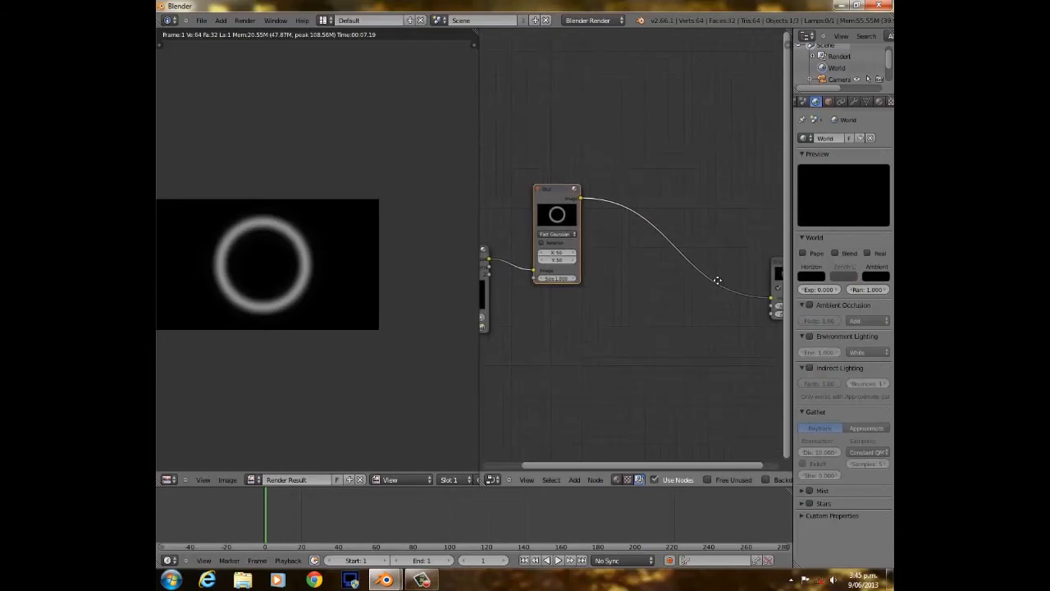
pyautogui.scroll(-1, 675, 288)
pyautogui.hotkey('shift', 'a')
pyautogui.moveTo(678, 291)
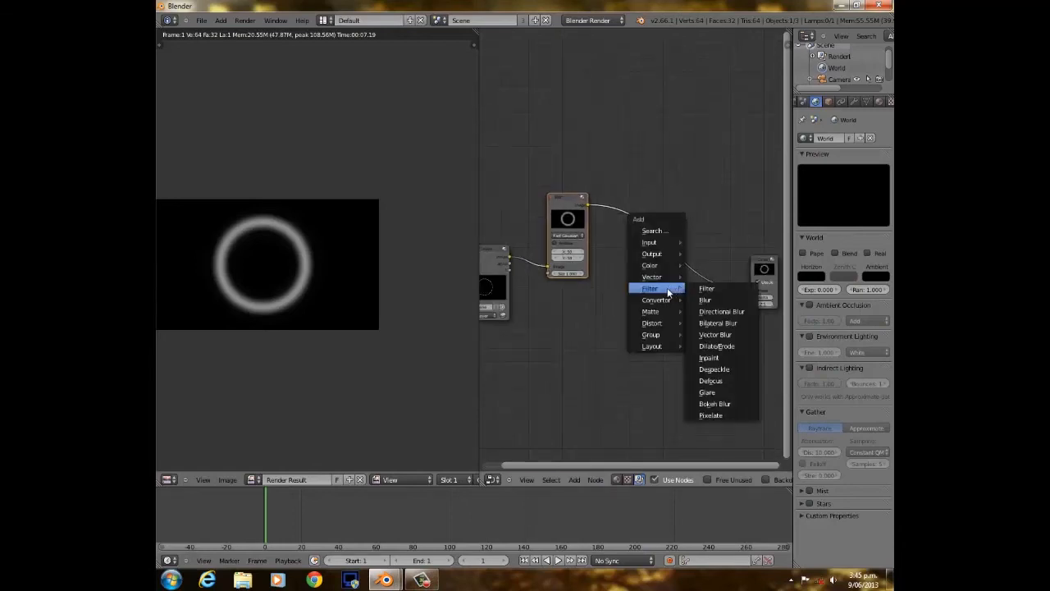
pyautogui.moveTo(657, 266)
pyautogui.click(698, 276)
pyautogui.click(612, 216)
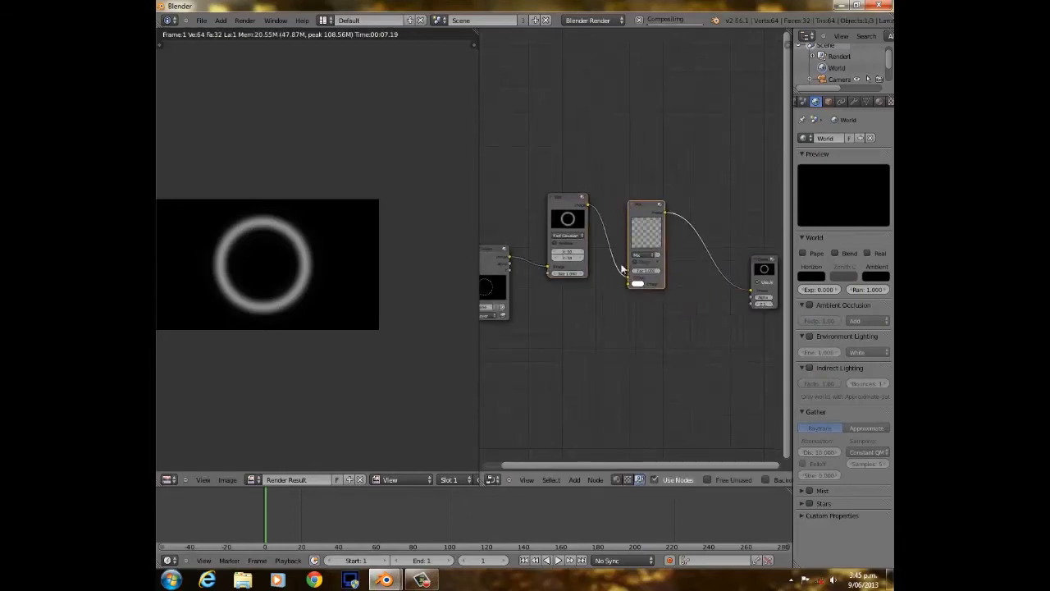
# Connect the Render Layers image to the Mix node's second image input with a factor of 0.5, and inspect the combined ring.
pyautogui.scroll(1, 622, 269)
pyautogui.moveTo(630, 276); pyautogui.dragTo(488, 260)
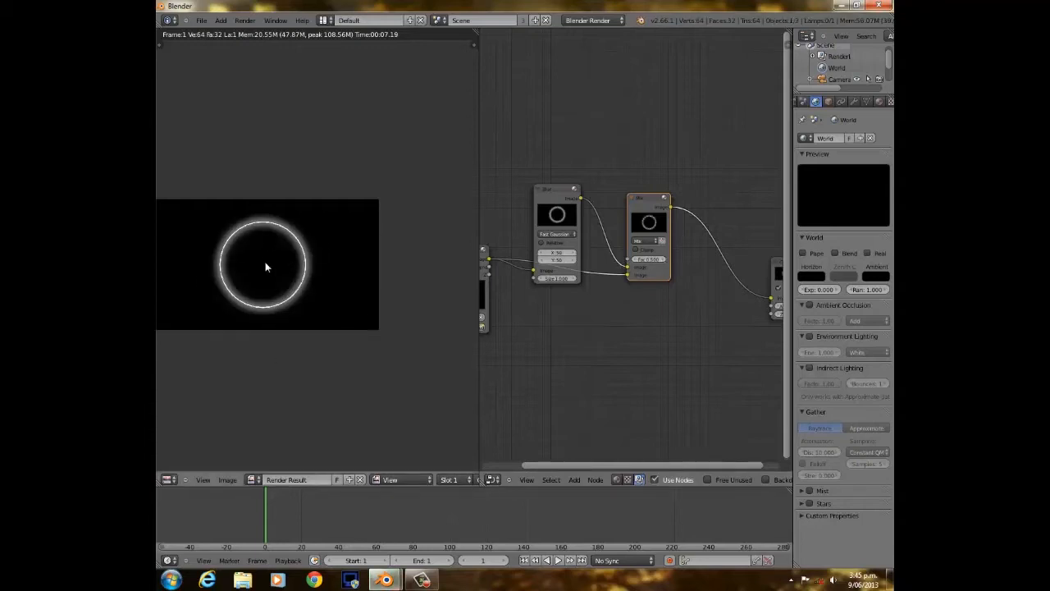
pyautogui.scroll(4, 265, 267)
pyautogui.scroll(6, 301, 280)
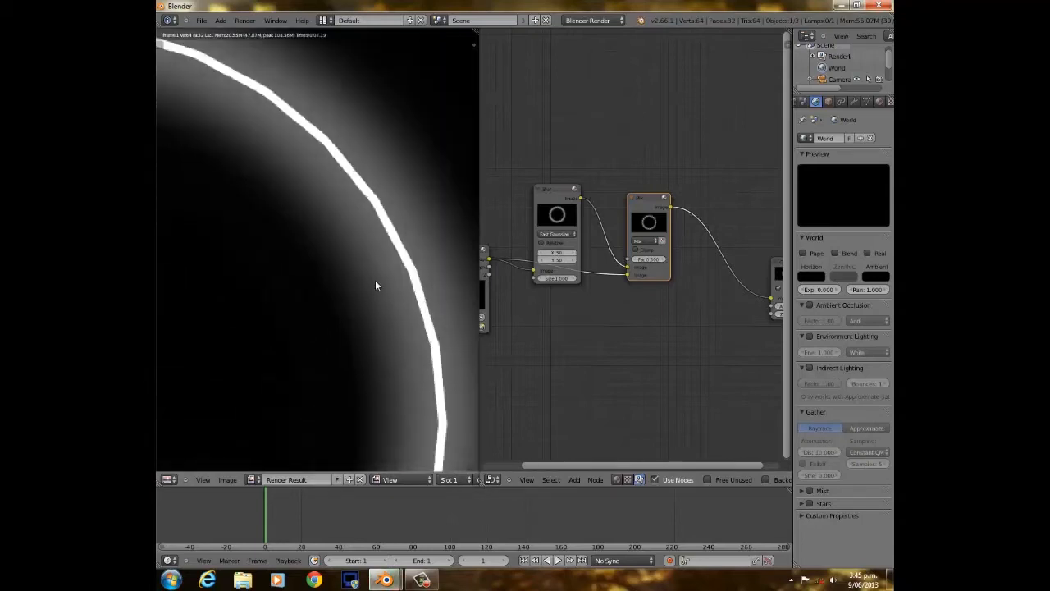
# Move the Blur node up and insert a duplicate of it between Render Layers and the Mix node's second image input.
pyautogui.scroll(4, 642, 314)
pyautogui.moveTo(659, 248); pyautogui.dragTo(667, 237, button='middle')
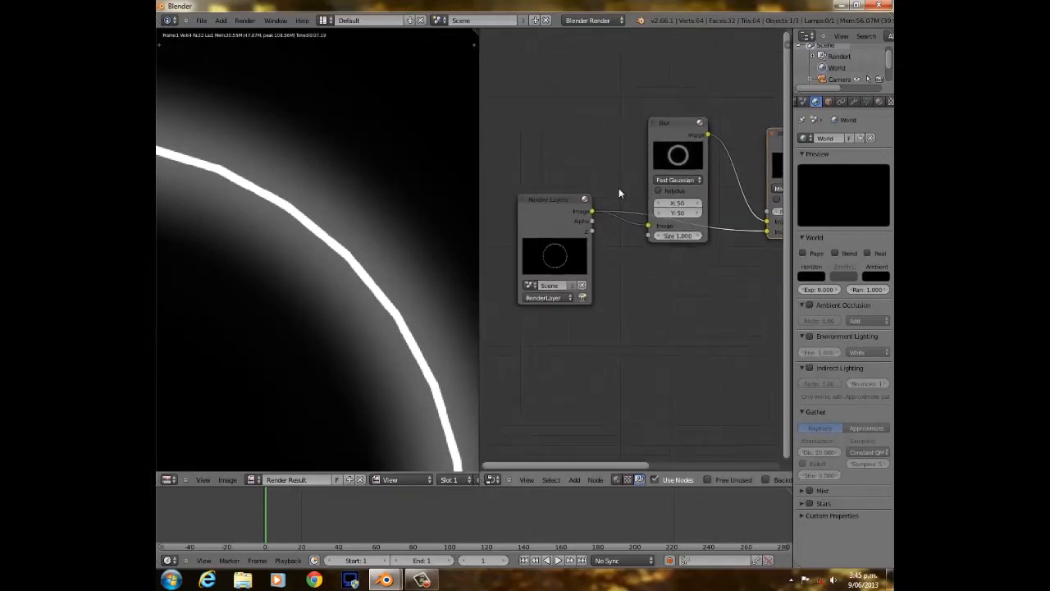
pyautogui.moveTo(672, 128); pyautogui.dragTo(594, 61)
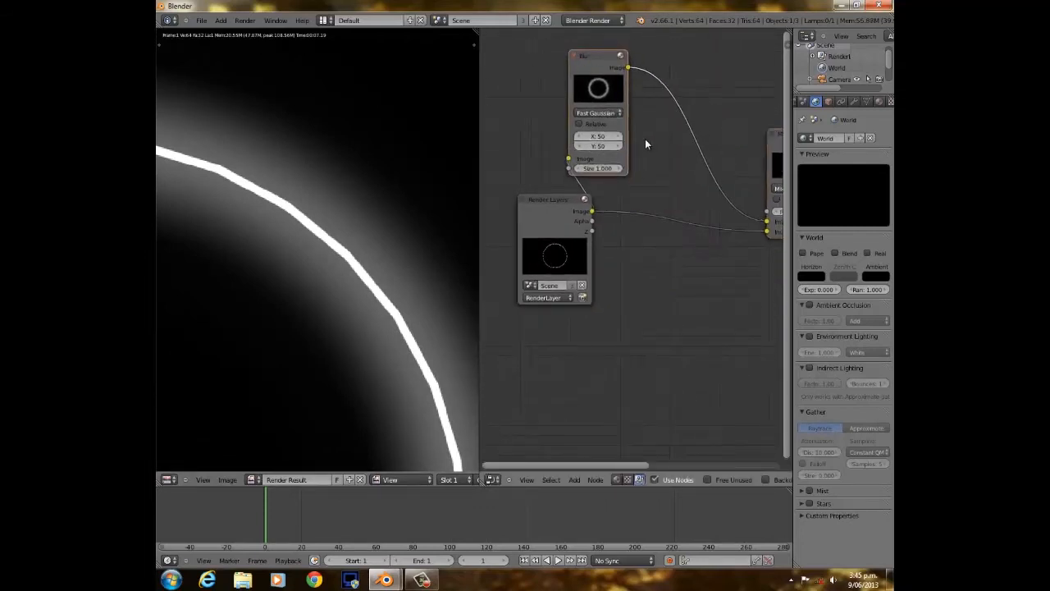
pyautogui.hotkey('shift', 'd')
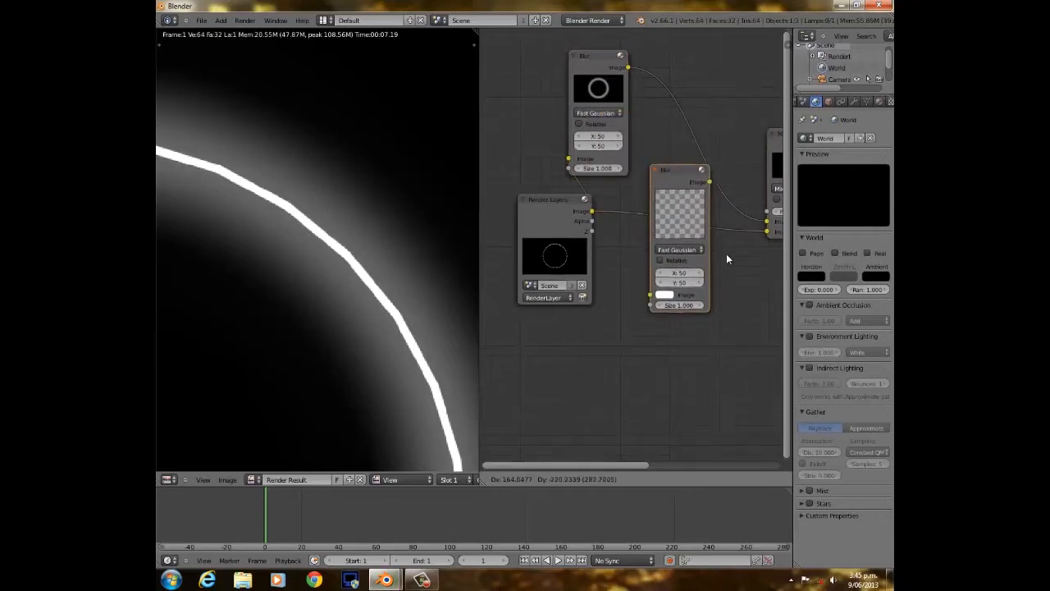
pyautogui.click(718, 292)
pyautogui.moveTo(704, 260); pyautogui.dragTo(686, 219, button='middle')
pyautogui.scroll(-6, 329, 296)
# Set the duplicated Blur node's X and Y sizes to 5.
pyautogui.click(654, 250)
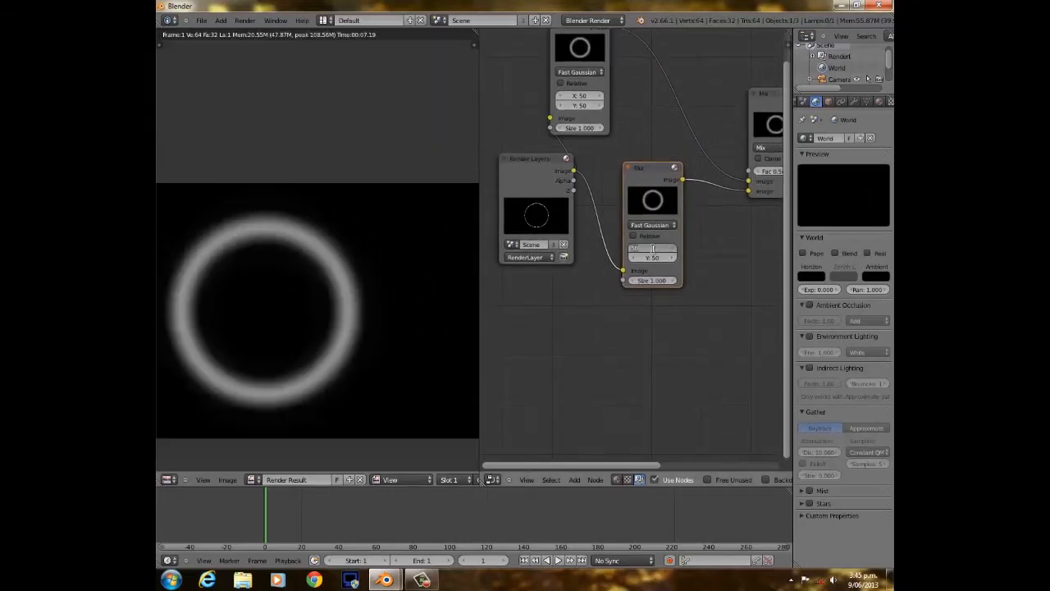
pyautogui.press('Return')
pyautogui.click(653, 258)
pyautogui.write('5')
pyautogui.press('Return')
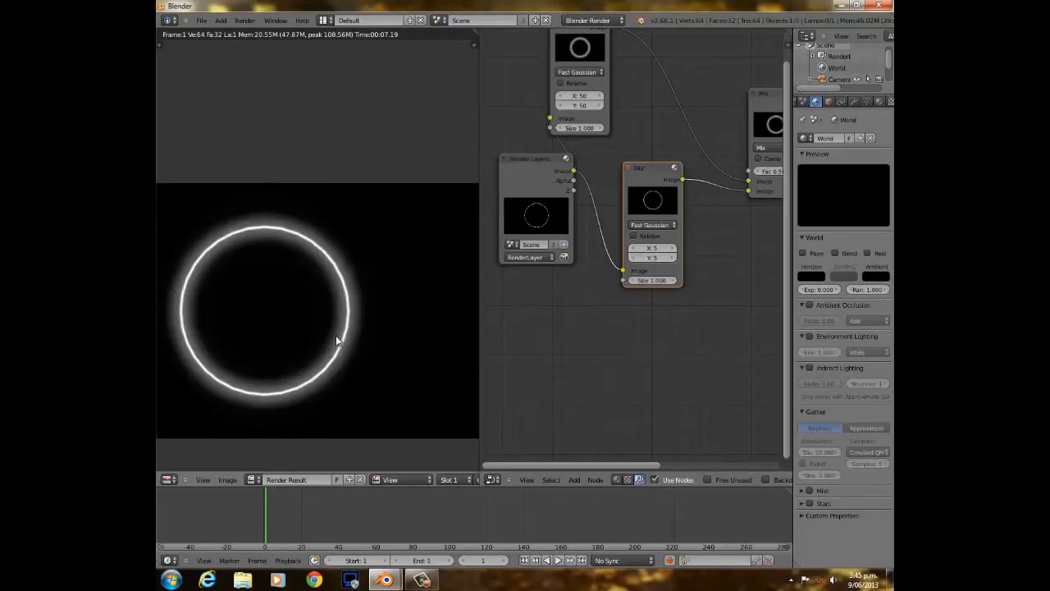
# Set the lower Blur node's X and Y sizes to 10 and inspect the glowing ring in the render result.
pyautogui.scroll(3, 341, 338)
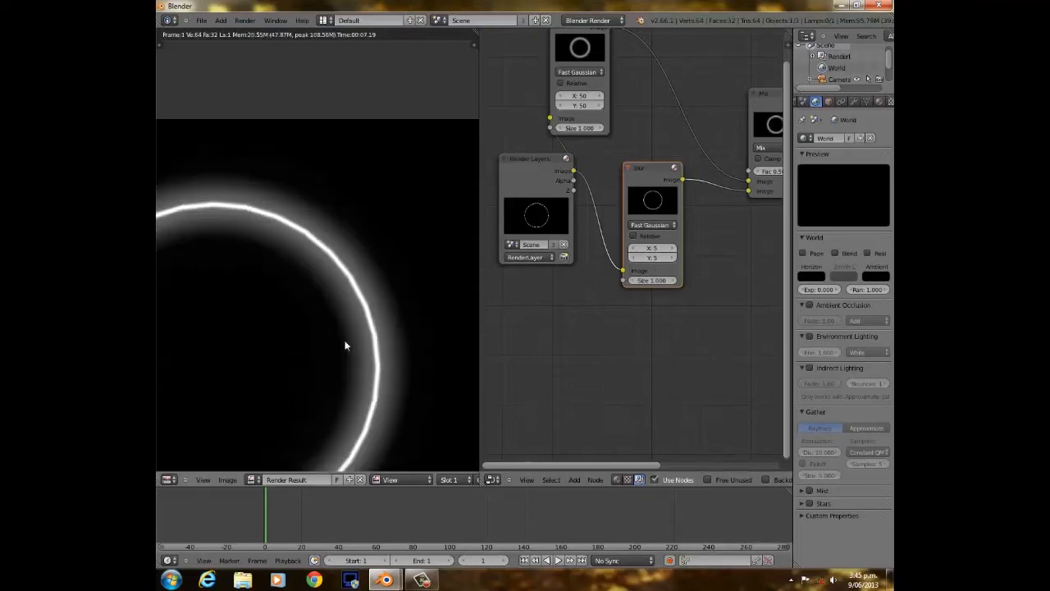
pyautogui.click(653, 247)
pyautogui.write('10')
pyautogui.press('Return')
pyautogui.click(651, 260)
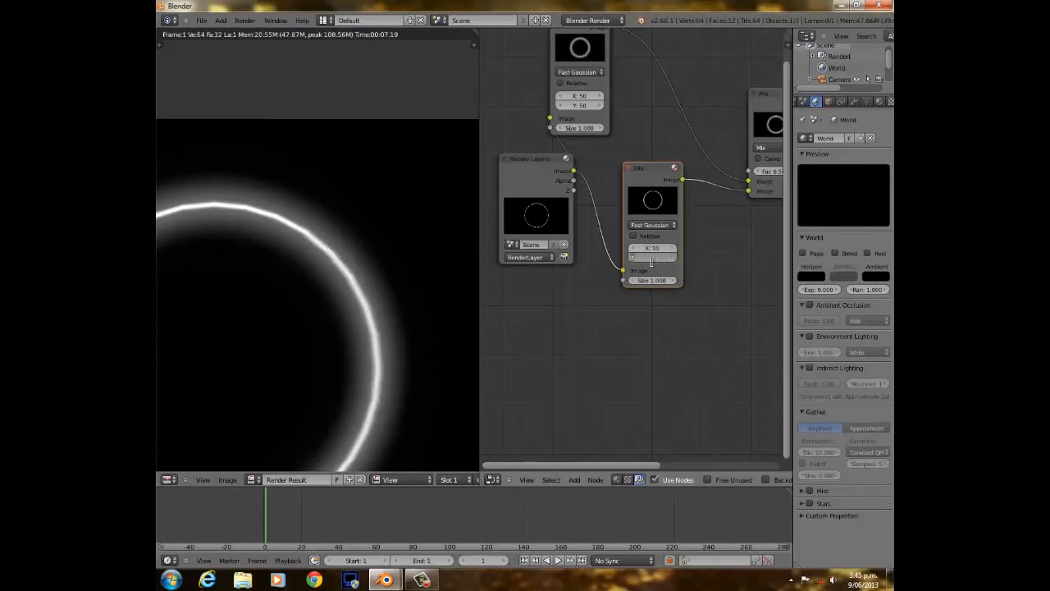
pyautogui.write('10')
pyautogui.press('Return')
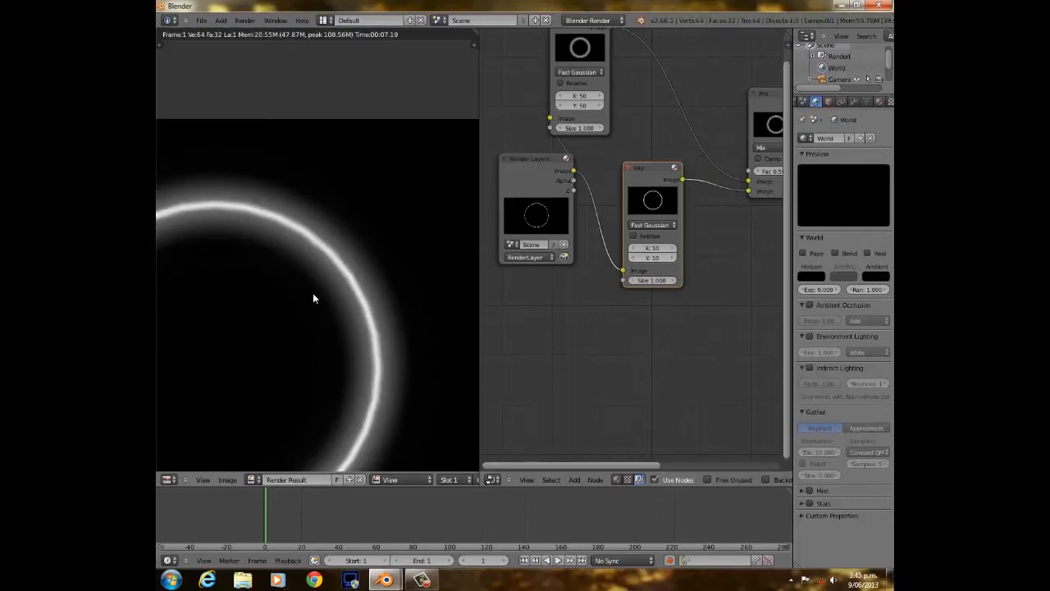
pyautogui.scroll(-3, 324, 294)
pyautogui.scroll(5, 424, 316)
pyautogui.moveTo(327, 304); pyautogui.dragTo(313, 256, button='middle')
pyautogui.scroll(-3, 305, 246)
pyautogui.scroll(-3, 370, 237)
pyautogui.scroll(3, 370, 238)
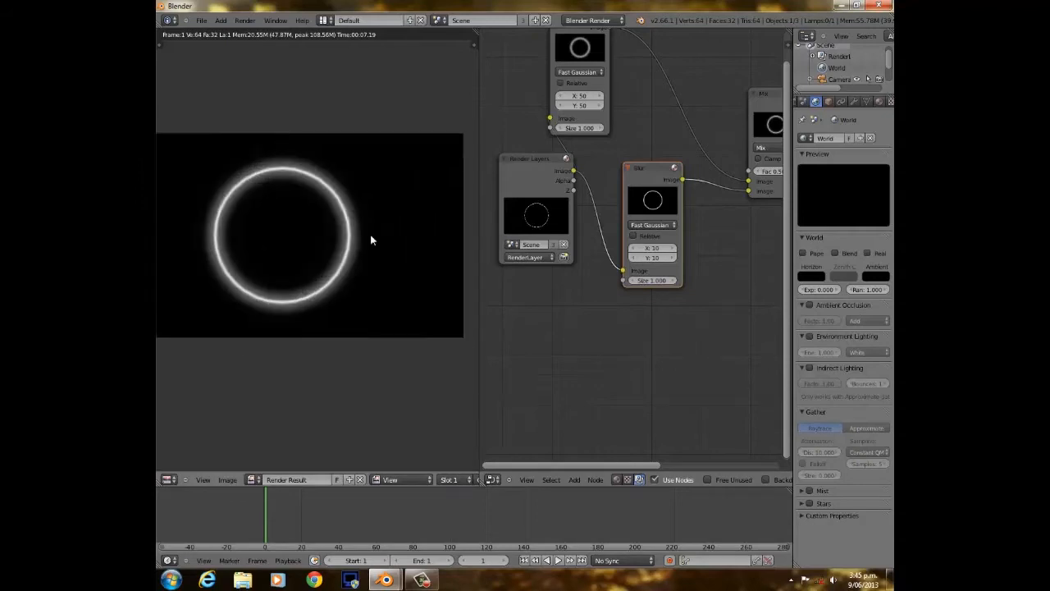
# Set the render output file name to ring inside the lens flare elements folder.
pyautogui.moveTo(663, 293); pyautogui.dragTo(698, 324, button='middle')
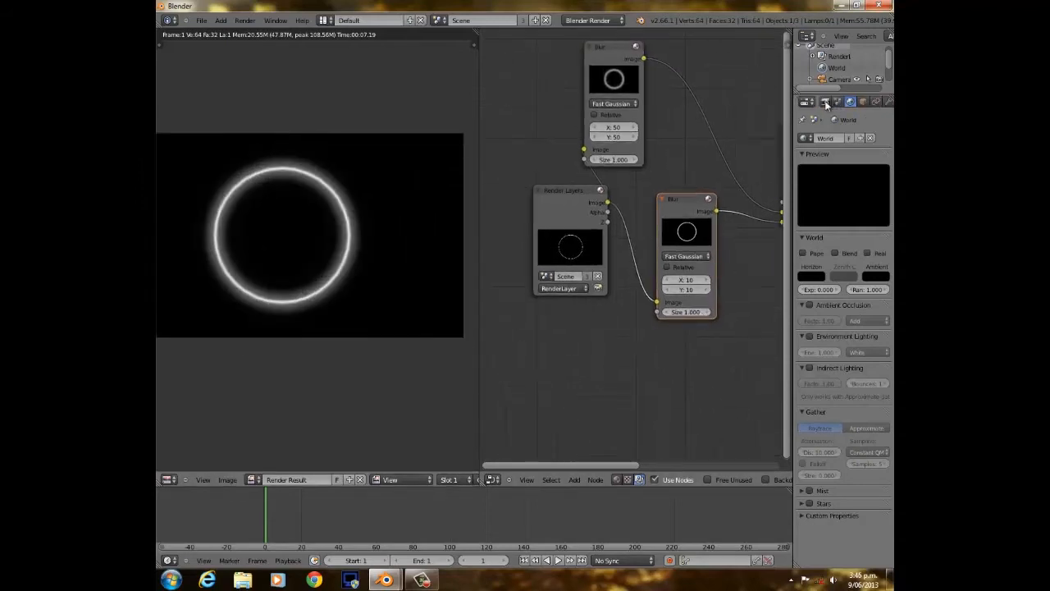
pyautogui.click(825, 102)
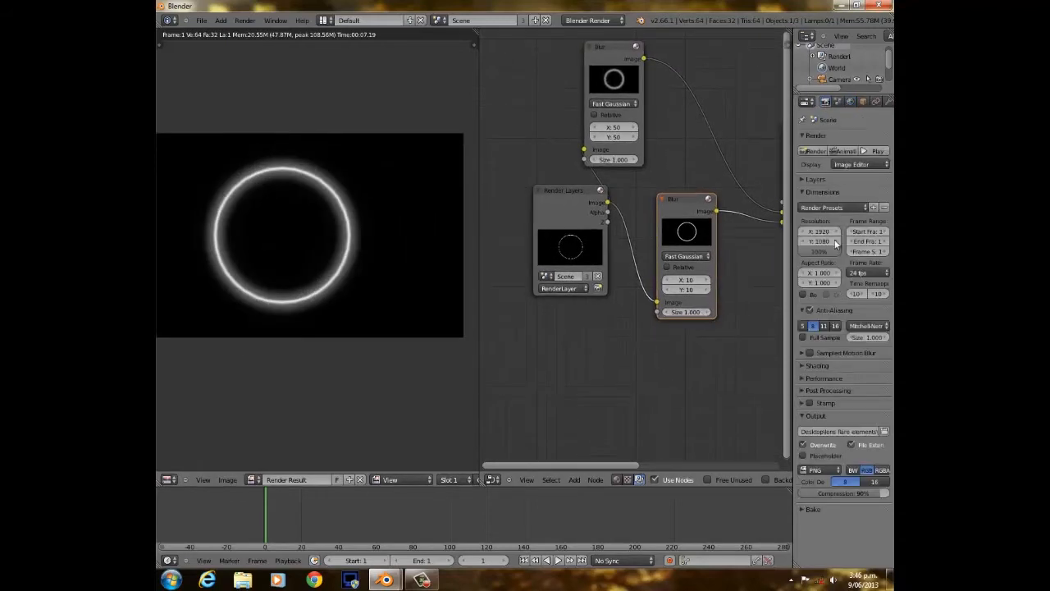
pyautogui.click(885, 431)
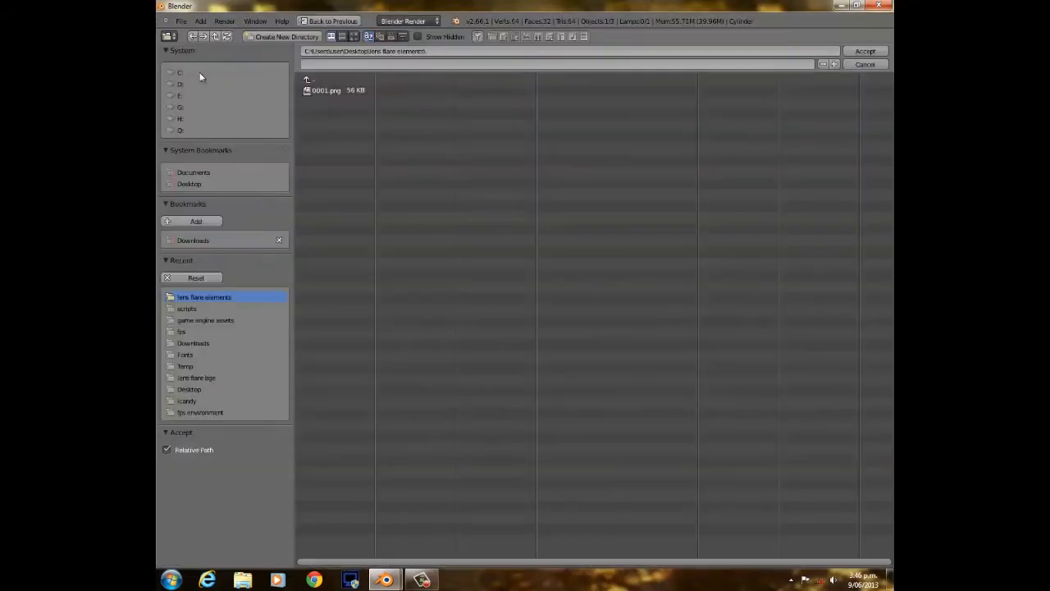
pyautogui.click(347, 63)
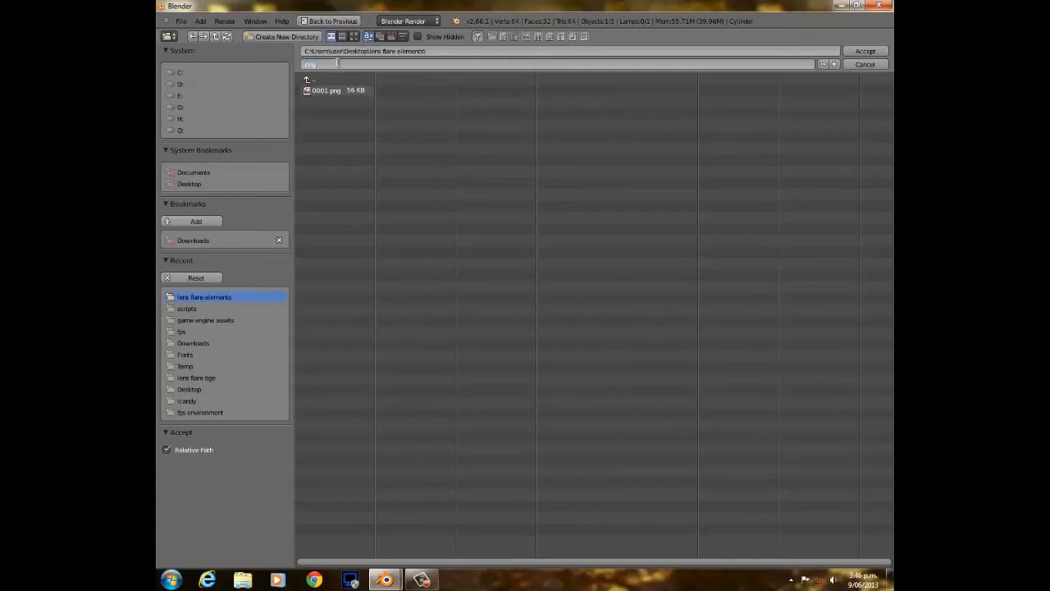
pyautogui.click(852, 50)
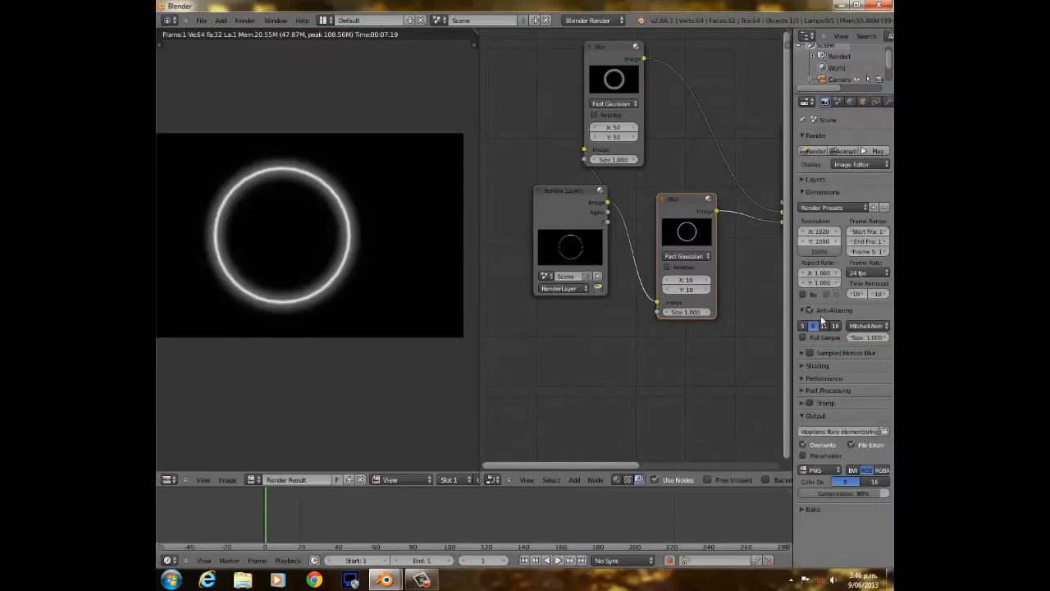
# Render the one-frame animation to save the ring image, and inspect the result.
pyautogui.click(841, 153)
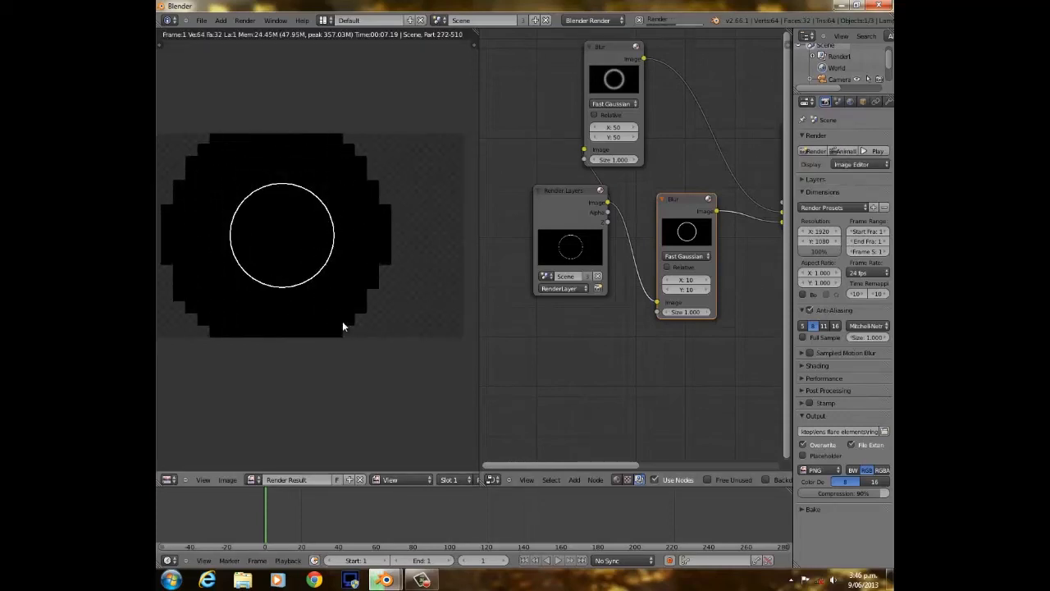
pyautogui.moveTo(284, 274); pyautogui.dragTo(340, 272, button='middle')
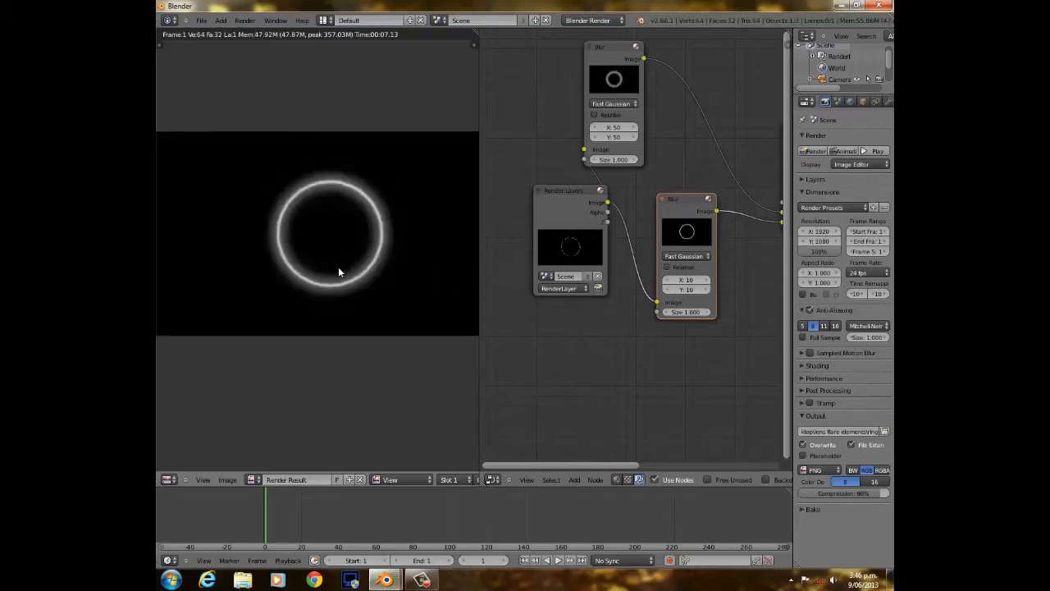
pyautogui.scroll(-3, 344, 279)
pyautogui.scroll(3, 347, 284)
pyautogui.scroll(-3, 355, 280)
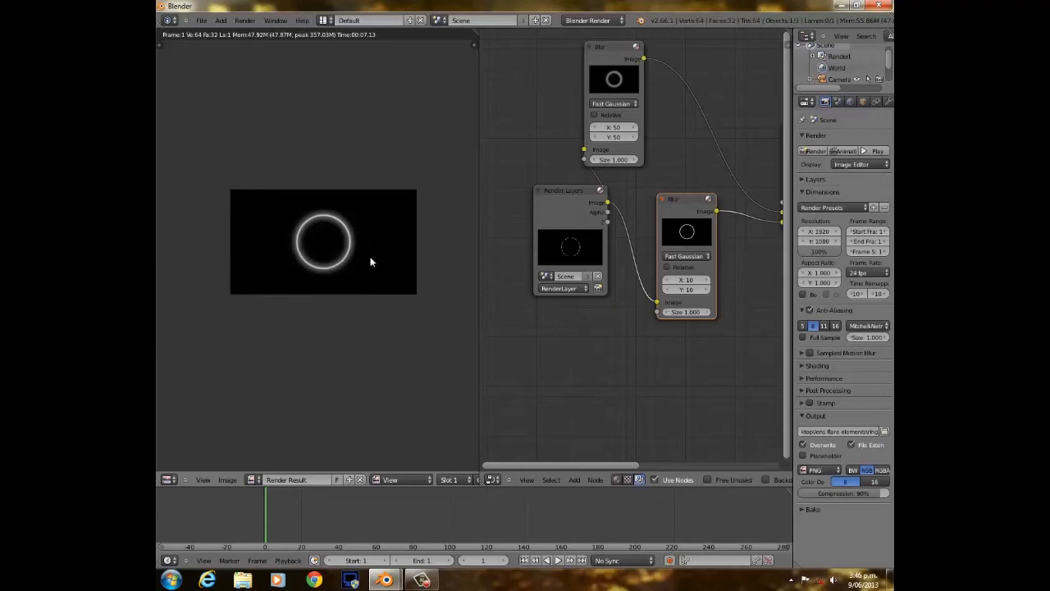
pyautogui.scroll(-1, 384, 251)
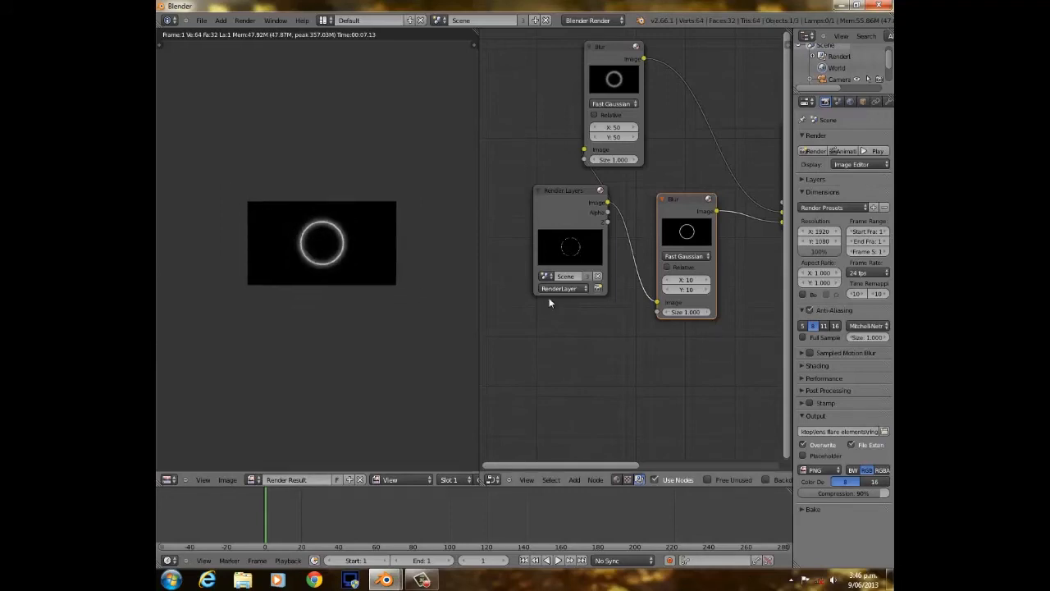
# Set the upper Blur node's Y size to 30.
pyautogui.scroll(-3, 566, 291)
pyautogui.scroll(4, 649, 301)
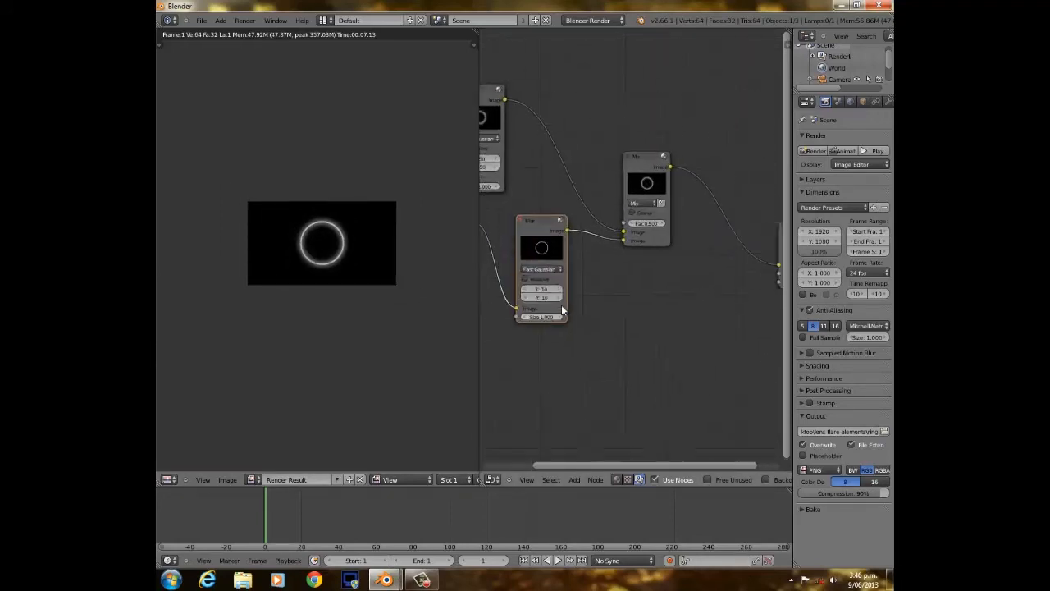
pyautogui.scroll(-2, 681, 312)
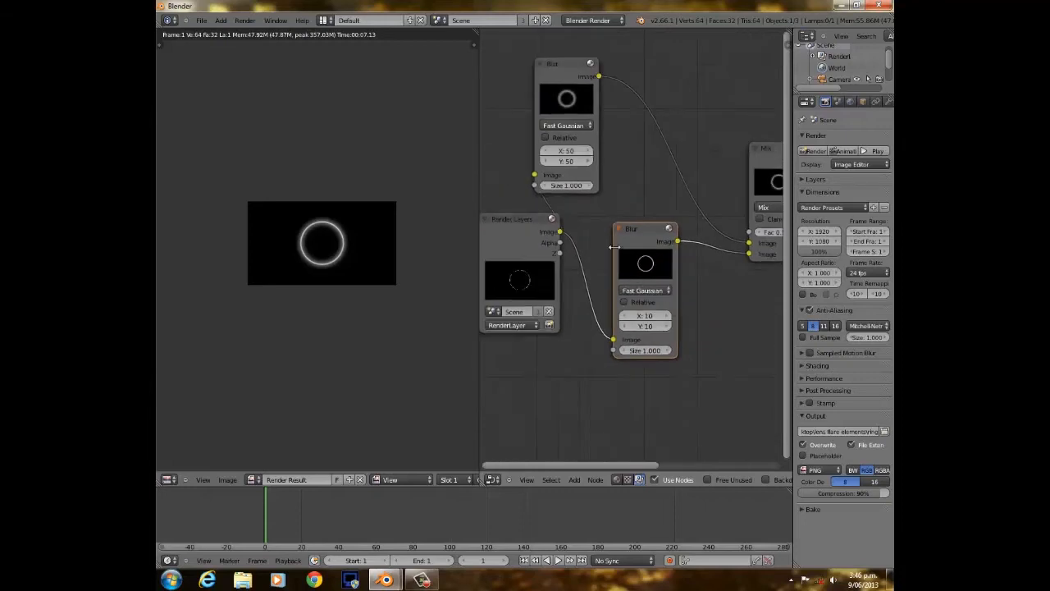
pyautogui.scroll(2, 711, 342)
pyautogui.moveTo(670, 257); pyautogui.dragTo(728, 308, button='middle')
pyautogui.click(593, 192)
pyautogui.write('30')
pyautogui.press('Return')
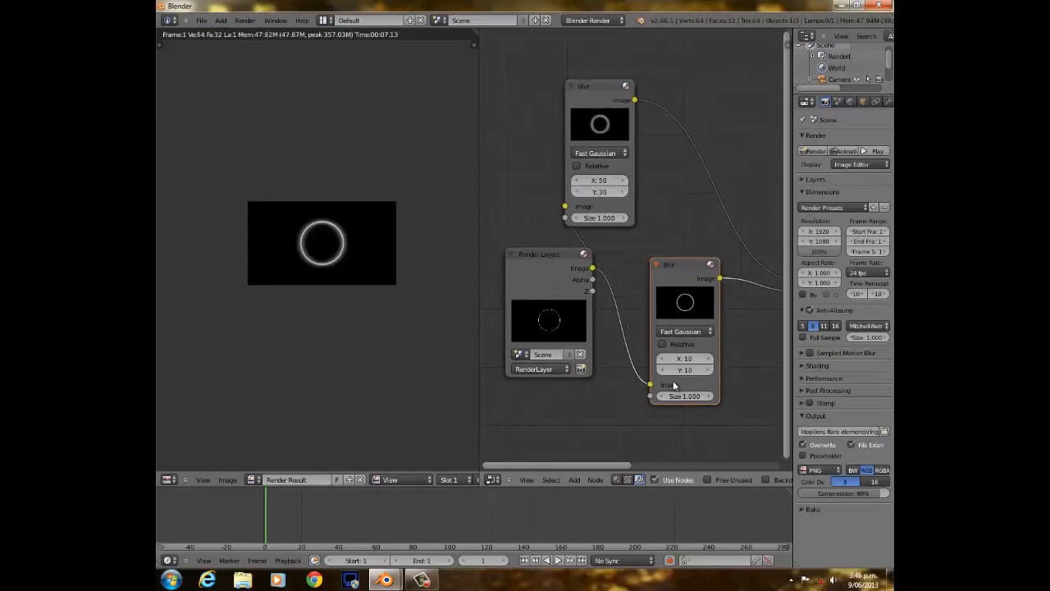
# Set the lower Blur node's Y size to 2 and check the ring in the render result.
pyautogui.scroll(1, 672, 385)
pyautogui.scroll(2, 283, 261)
pyautogui.moveTo(734, 364); pyautogui.dragTo(718, 302, button='middle')
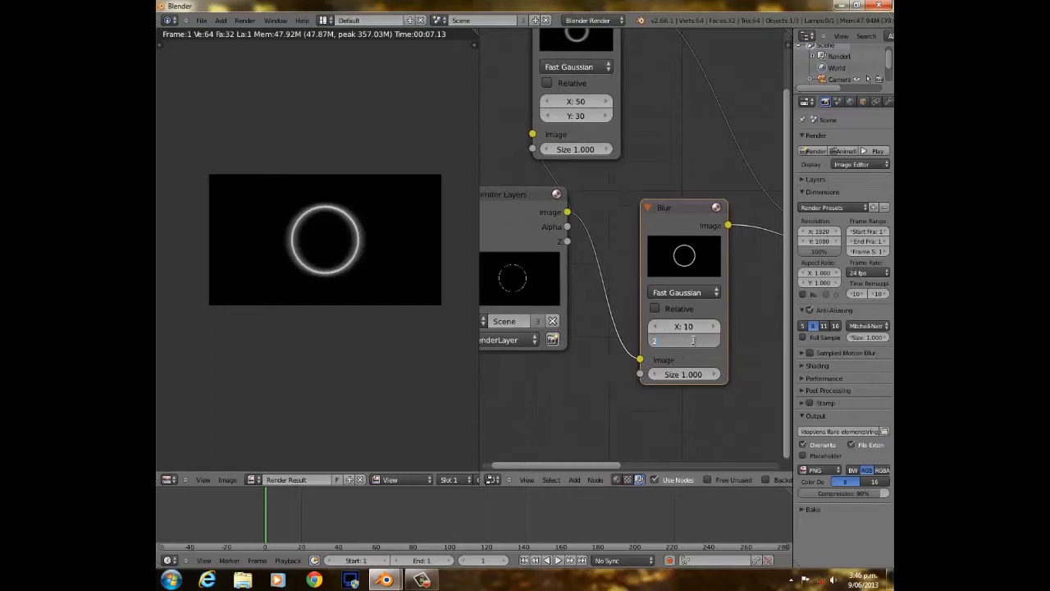
pyautogui.press('Return')
pyautogui.scroll(2, 329, 287)
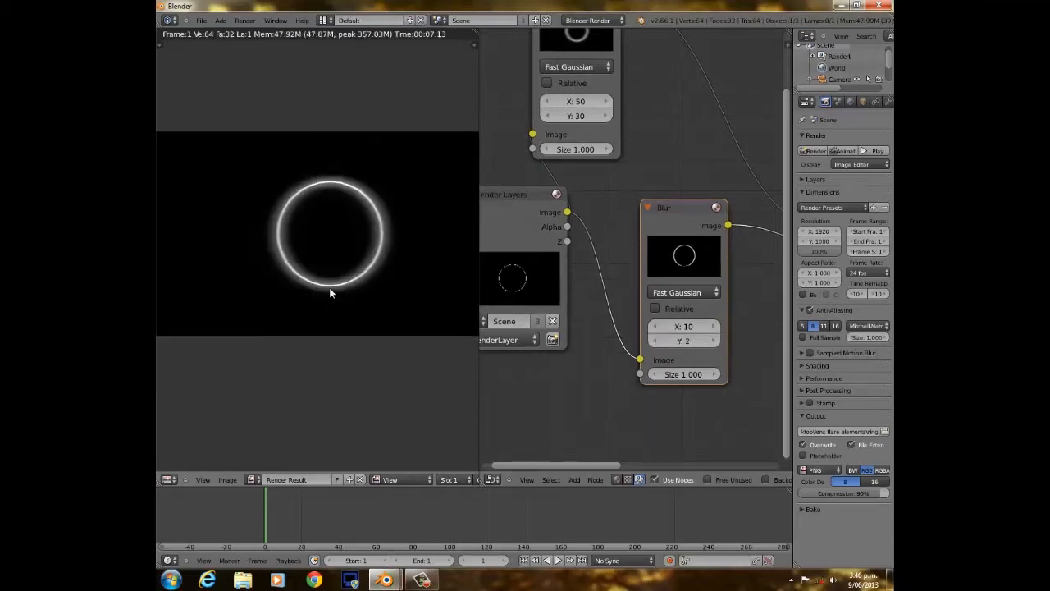
pyautogui.scroll(3, 331, 292)
pyautogui.scroll(-4, 331, 292)
# Return the upper Blur node's Y size to 50 and check the halo around the ring.
pyautogui.click(577, 116)
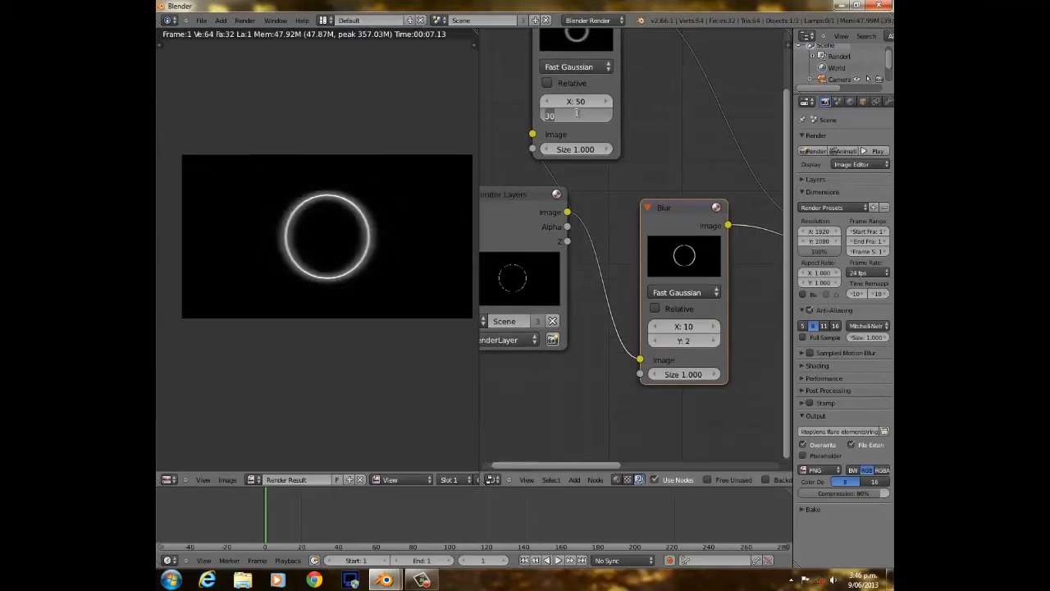
pyautogui.press('Return')
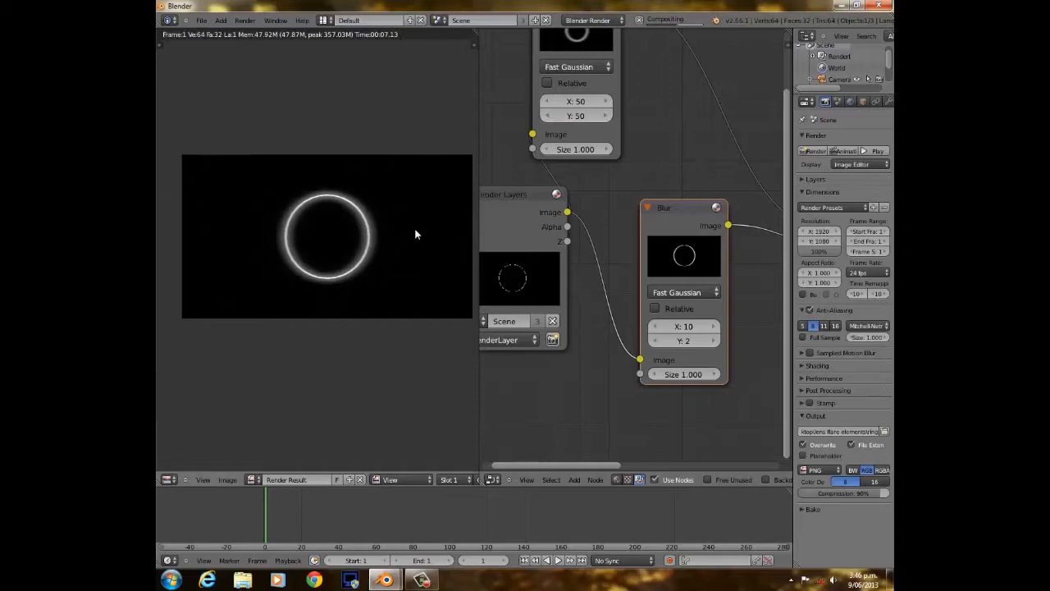
pyautogui.scroll(4, 414, 230)
pyautogui.scroll(-4, 414, 227)
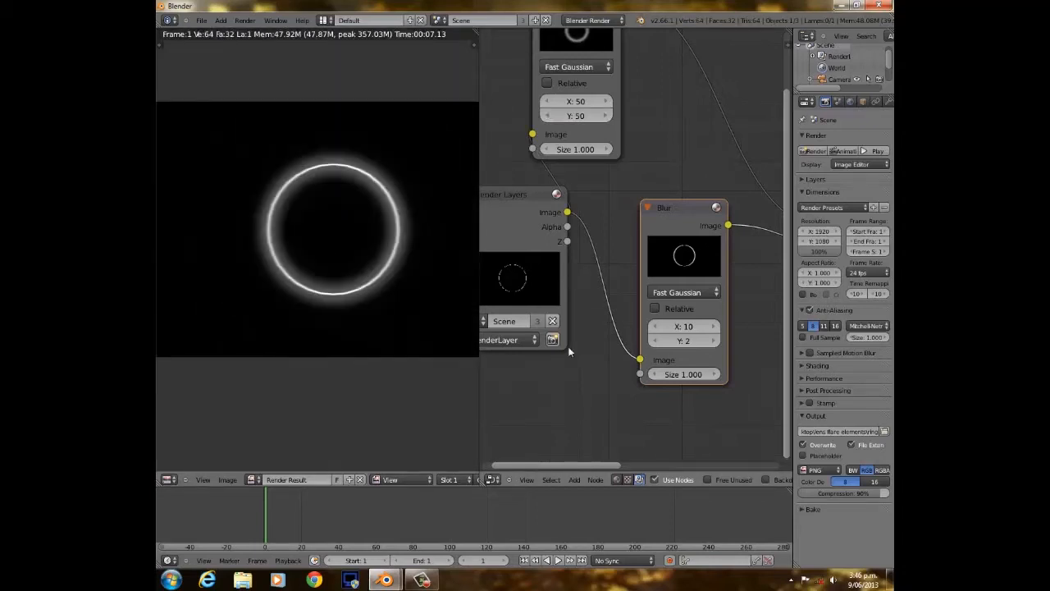
# Try an X size of 50 on the lower Blur node, and settle on X 2 and Y 50 instead.
pyautogui.click(677, 327)
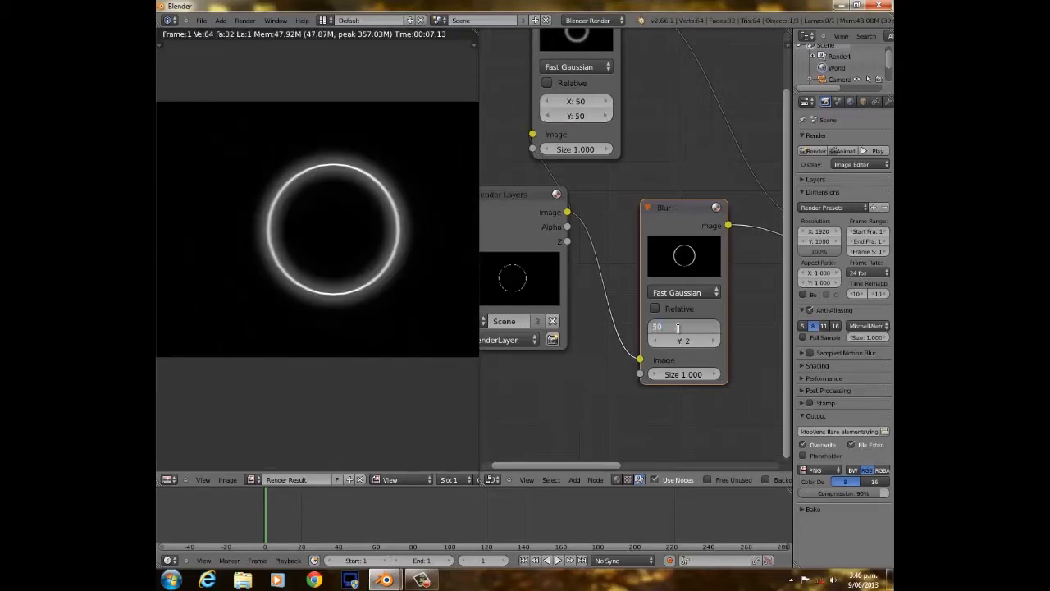
pyautogui.press('Return')
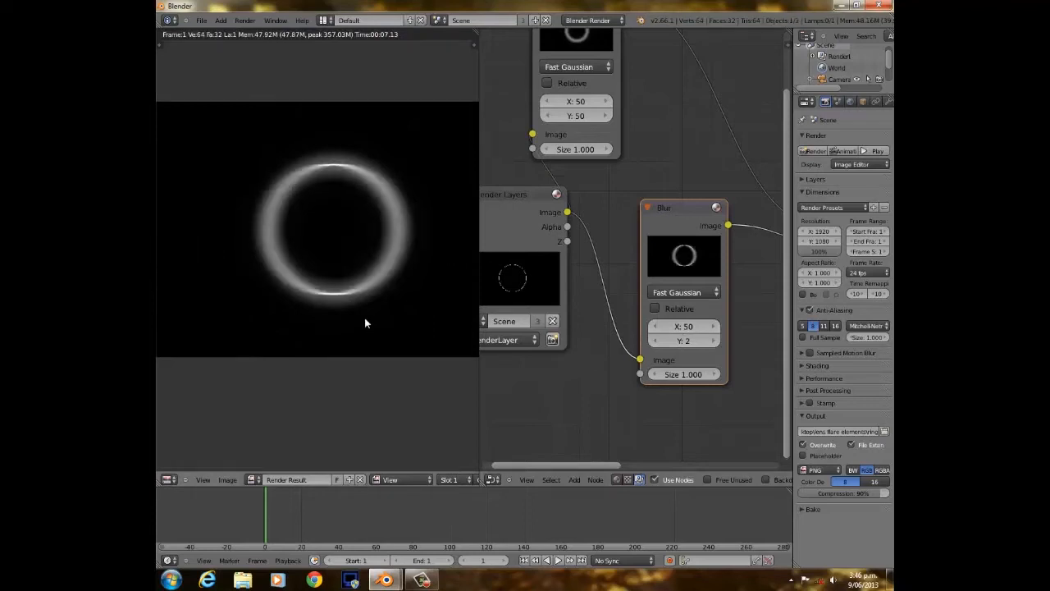
pyautogui.click(680, 326)
pyautogui.write('2')
pyautogui.press('Return')
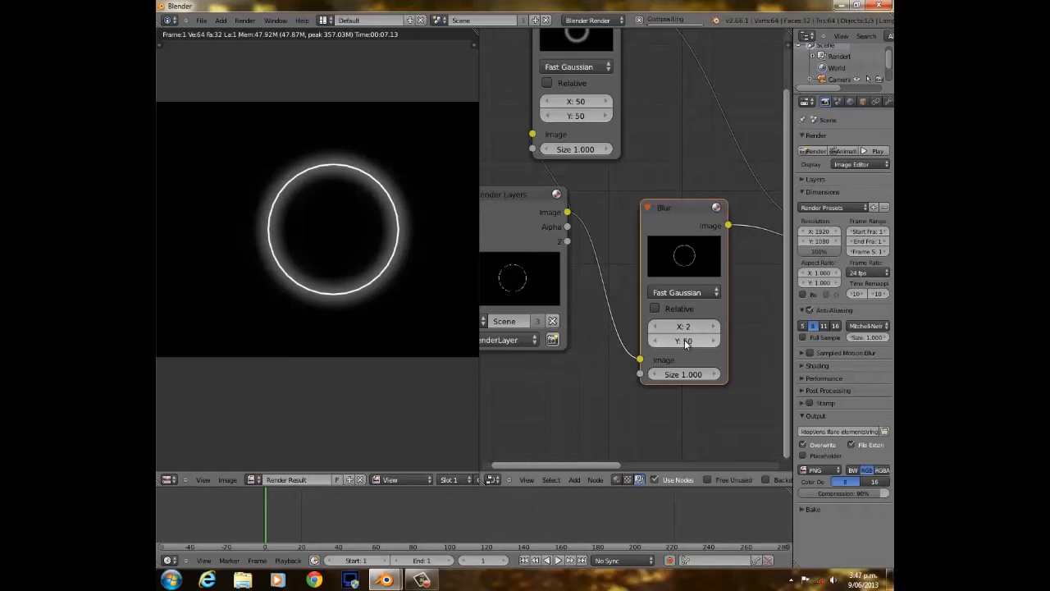
# Examine the unevenly blurred ring in the render result up close and at full size.
pyautogui.moveTo(612, 113); pyautogui.dragTo(611, 232, button='middle')
pyautogui.scroll(2, 361, 221)
pyautogui.scroll(-1, 361, 221)
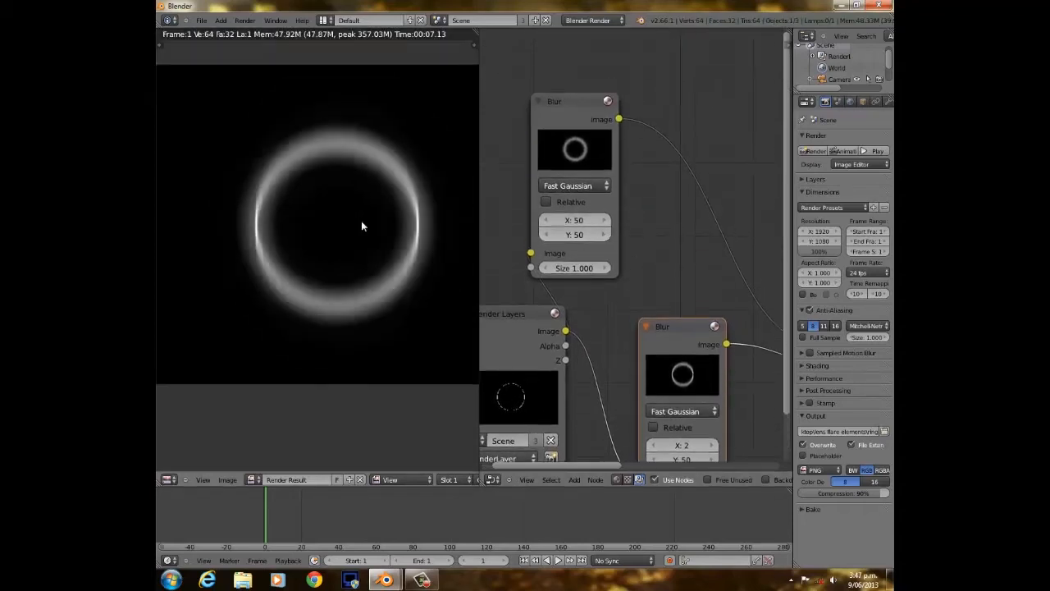
pyautogui.scroll(3, 361, 221)
pyautogui.moveTo(362, 190); pyautogui.dragTo(335, 271, button='middle')
pyautogui.scroll(-2, 296, 242)
pyautogui.scroll(1, 295, 242)
pyautogui.scroll(2, 434, 262)
pyautogui.scroll(-4, 435, 262)
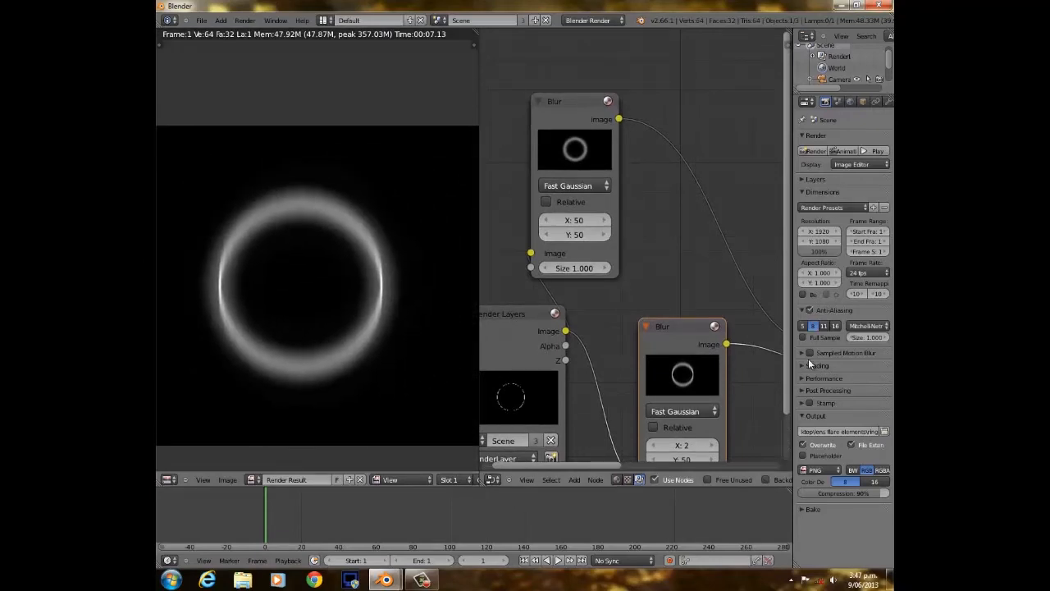
# Give the output a second ring file name in the lens flare elements folder and render the animation to save this variant.
pyautogui.click(884, 431)
pyautogui.click(320, 64)
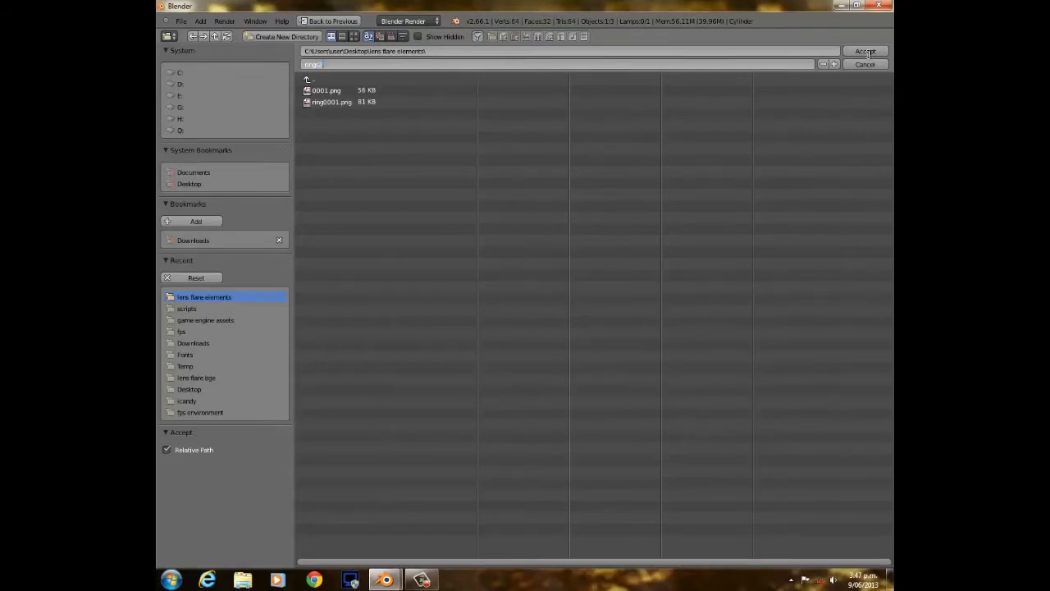
pyautogui.click(866, 51)
pyautogui.click(845, 151)
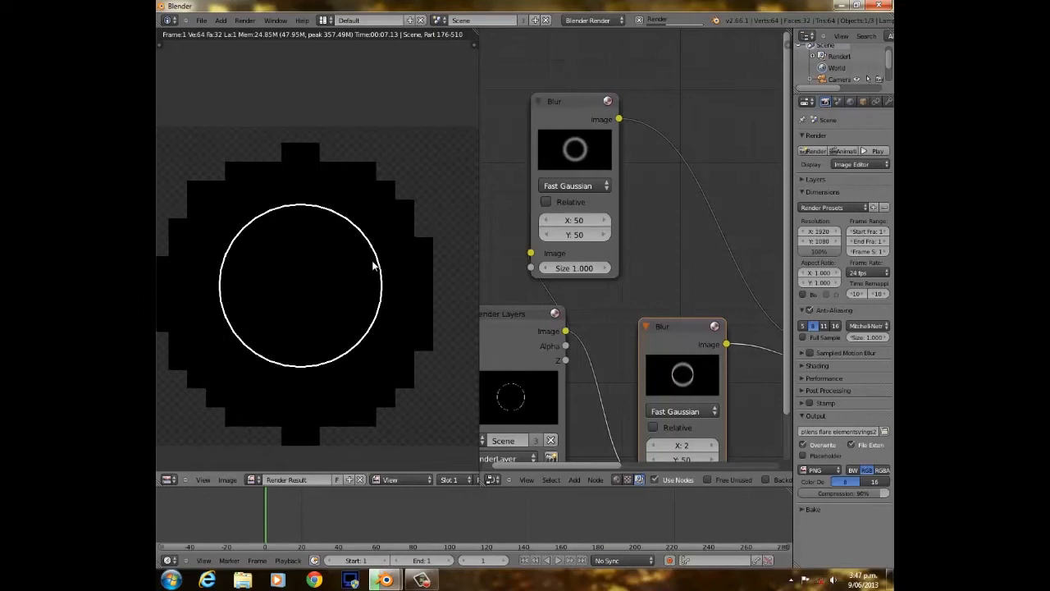
pyautogui.scroll(-4, 372, 261)
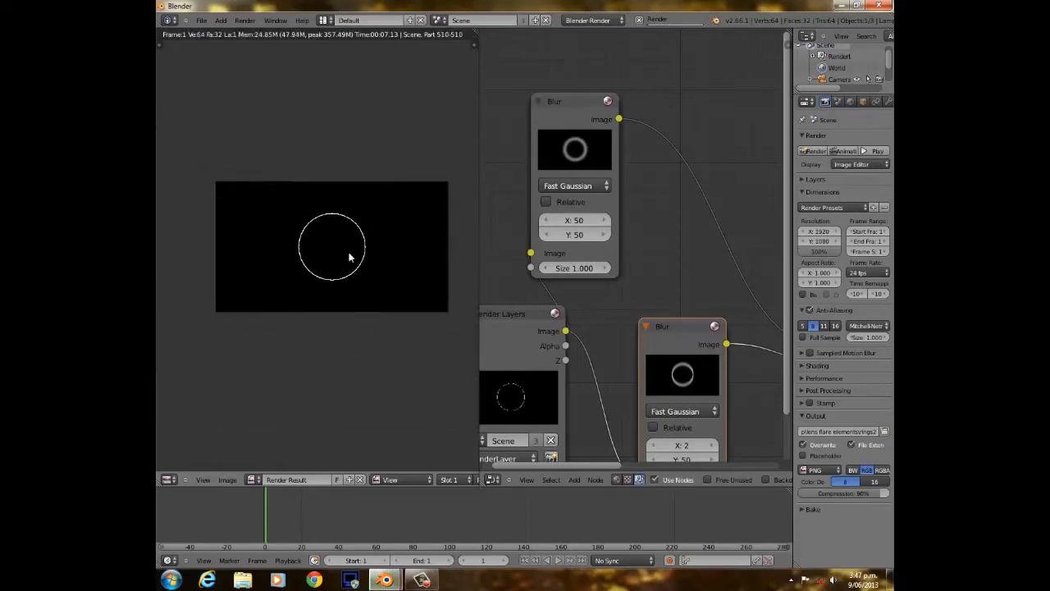
pyautogui.scroll(2, 349, 258)
pyautogui.scroll(1, 348, 257)
pyautogui.scroll(-1, 349, 258)
pyautogui.scroll(2, 349, 257)
pyautogui.scroll(-2, 349, 257)
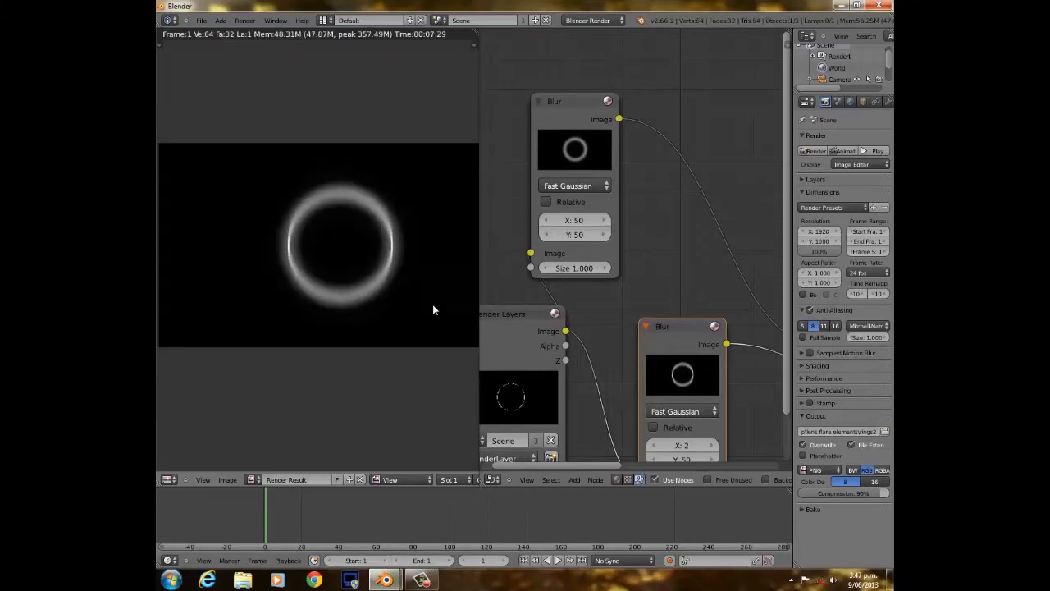
pyautogui.scroll(-2, 419, 309)
# Set the upper Blur node's X size to 40 and Y size to 10, and check the ring.
pyautogui.moveTo(535, 319); pyautogui.dragTo(593, 329, button='middle')
pyautogui.scroll(-1, 629, 236)
pyautogui.scroll(3, 629, 237)
pyautogui.scroll(-3, 546, 254)
pyautogui.scroll(3, 606, 331)
pyautogui.scroll(1, 607, 329)
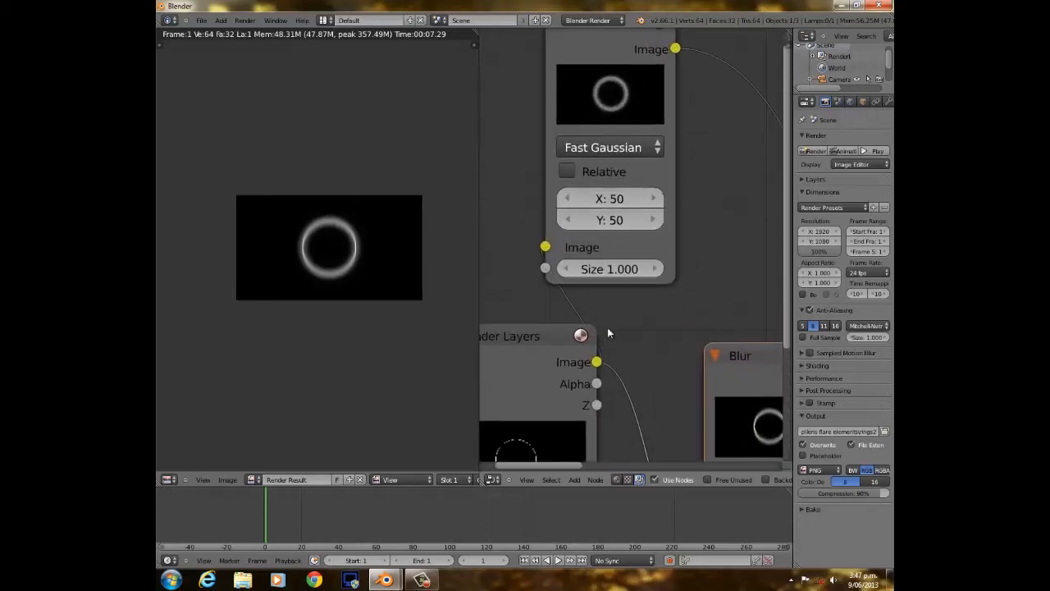
pyautogui.scroll(-2, 607, 328)
pyautogui.click(616, 213)
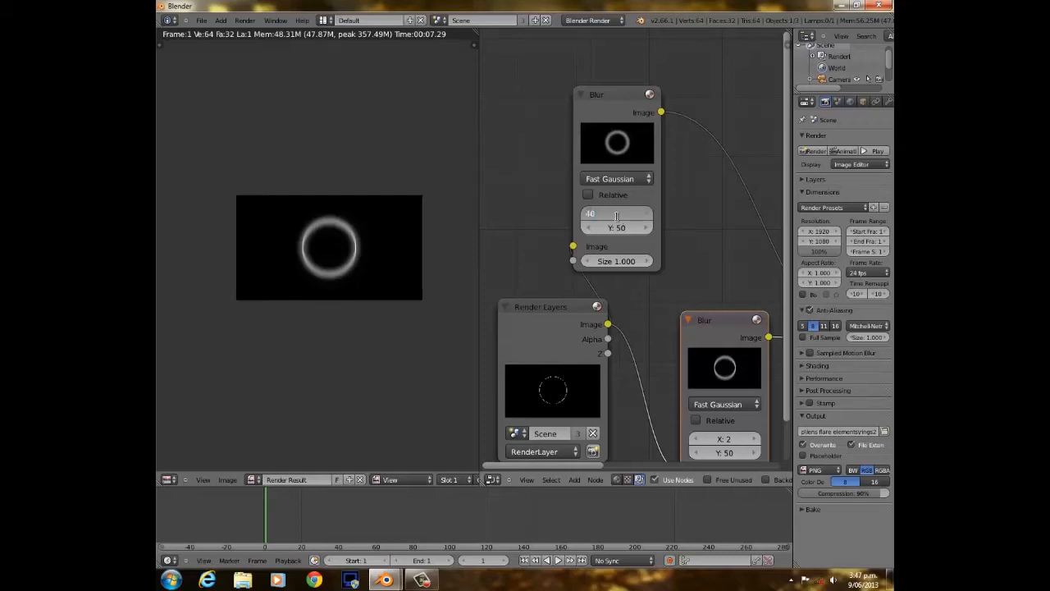
pyautogui.press('Tab')
pyautogui.write('10')
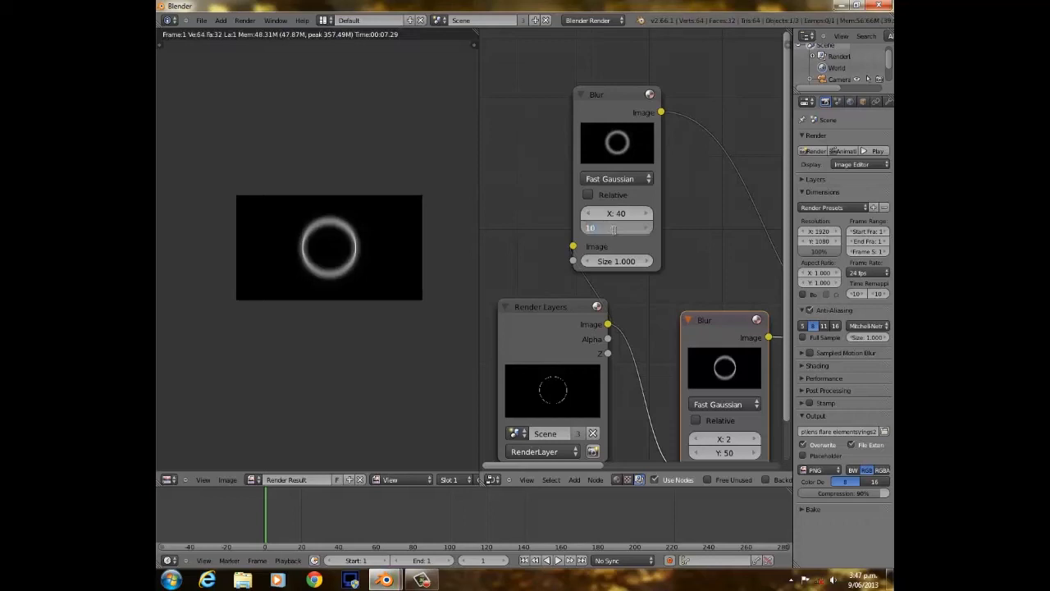
pyautogui.press('Return')
pyautogui.scroll(5, 316, 293)
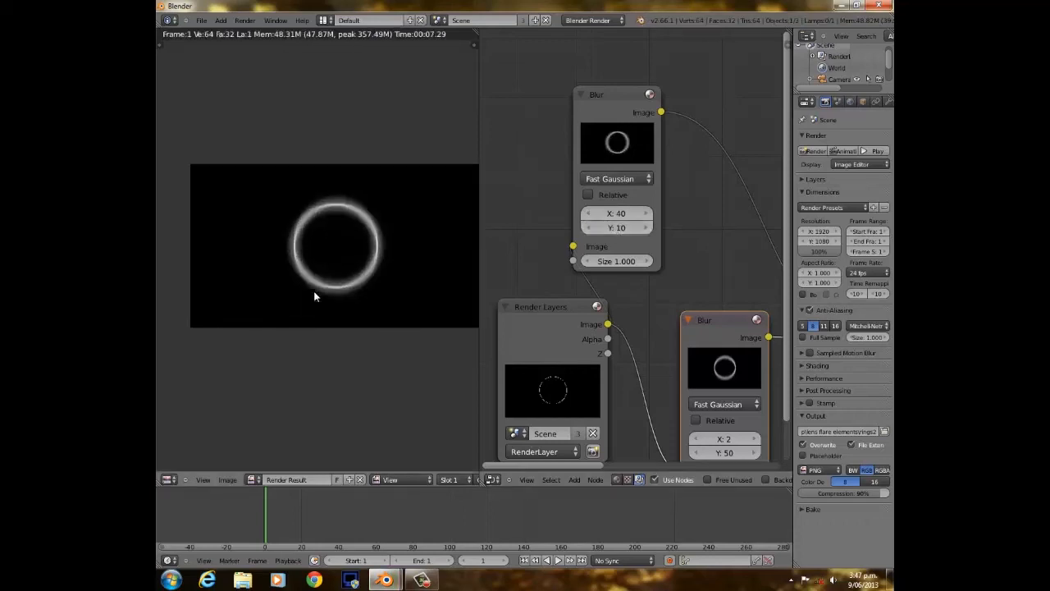
# Set both the X and Y sizes of the upper Blur node to 30.
pyautogui.press('Return')
pyautogui.click(623, 214)
pyautogui.write('30')
pyautogui.press('Return')
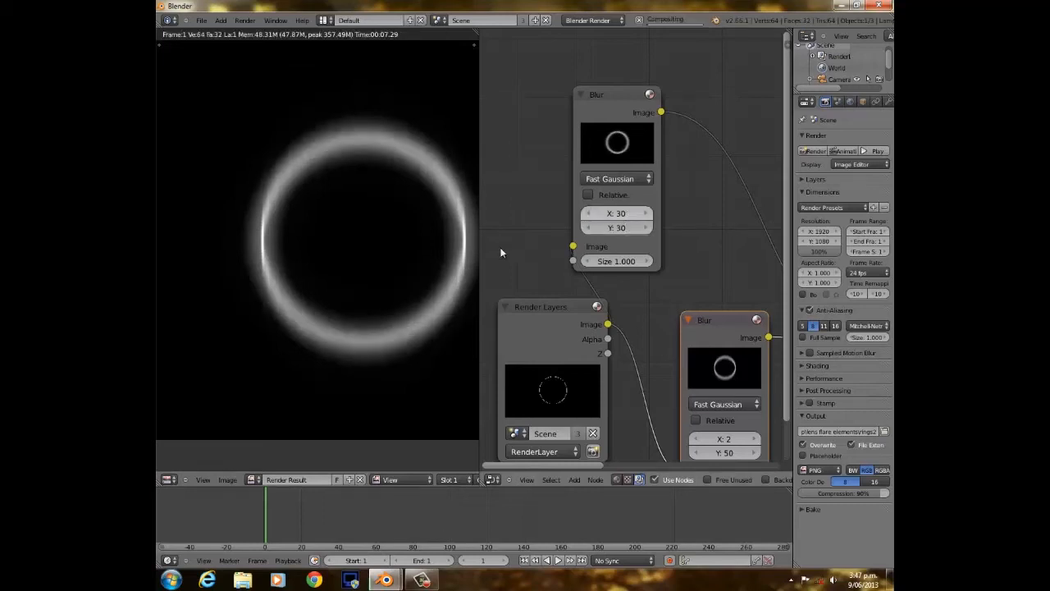
# Set both the X and Y sizes of the lower Blur node to 20 and check the ring in the render result.
pyautogui.scroll(-5, 321, 251)
pyautogui.scroll(8, 320, 253)
pyautogui.scroll(-4, 320, 248)
pyautogui.click(719, 438)
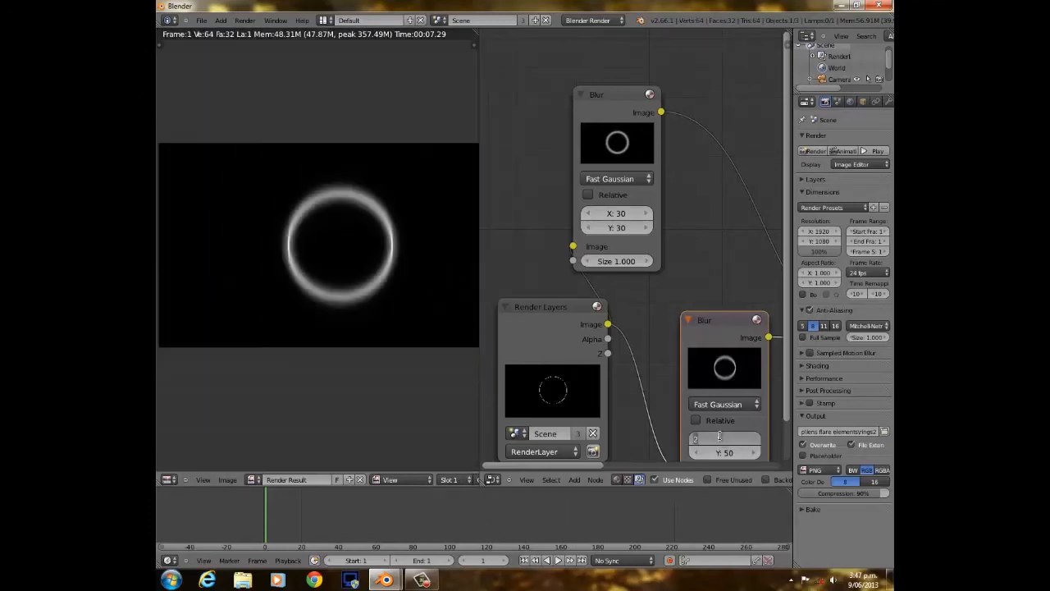
pyautogui.write('20')
pyautogui.press('Return')
pyautogui.click(725, 453)
pyautogui.write('20')
pyautogui.press('Return')
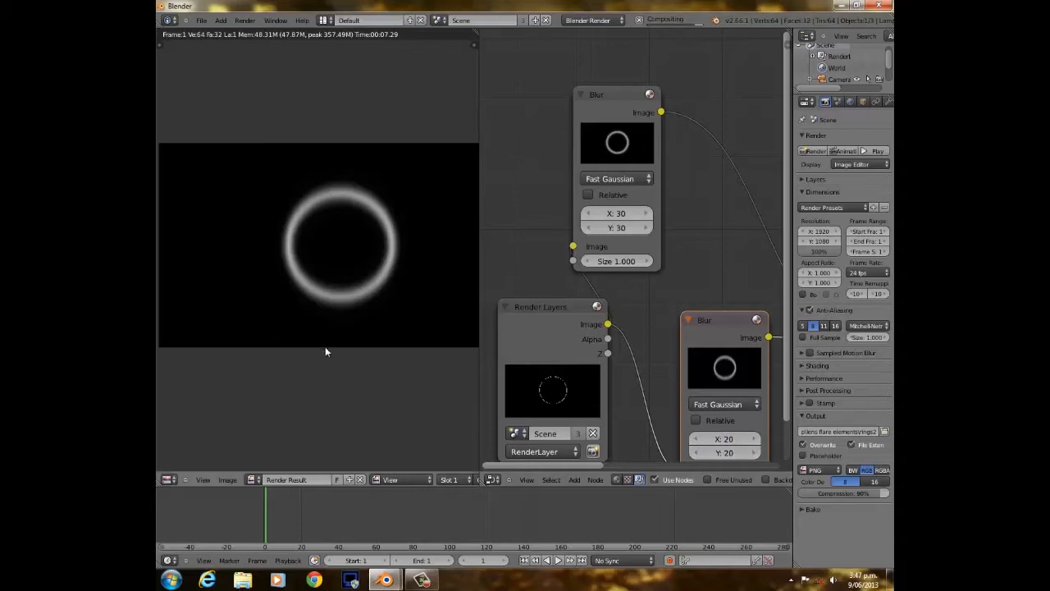
pyautogui.scroll(3, 328, 348)
pyautogui.scroll(4, 332, 344)
pyautogui.scroll(-8, 332, 345)
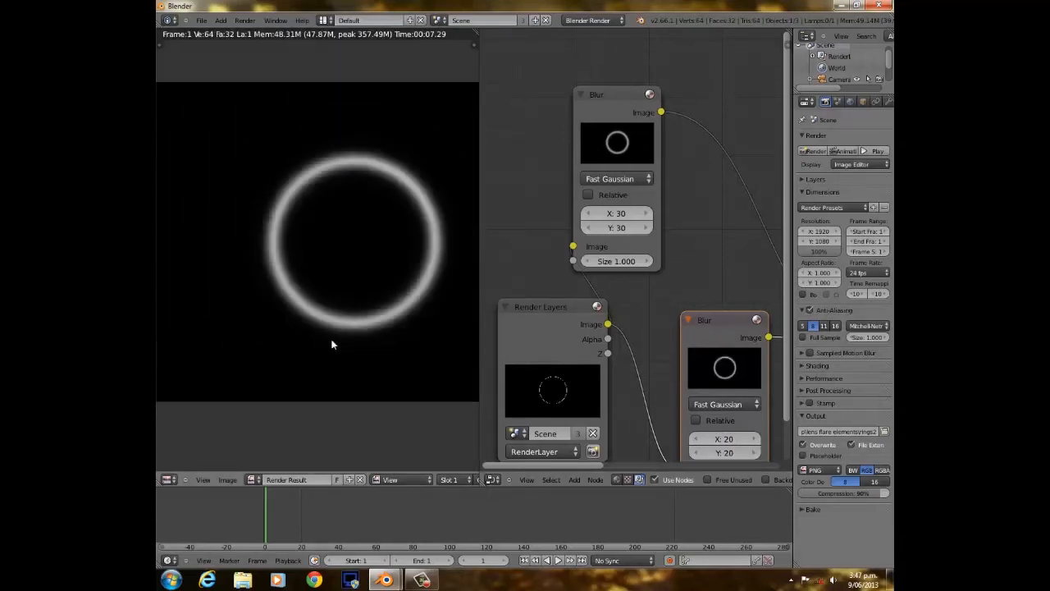
pyautogui.scroll(4, 333, 345)
pyautogui.scroll(-4, 332, 345)
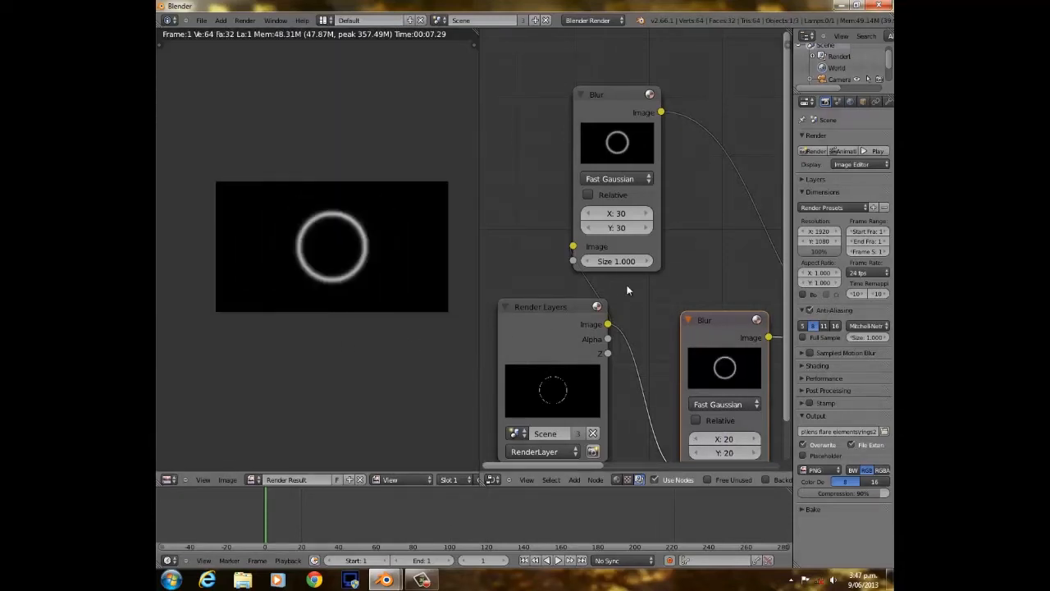
# Set the output file name to rings3 in the lens flare elements folder and render the animation to save this ring variant.
pyautogui.scroll(-2, 628, 289)
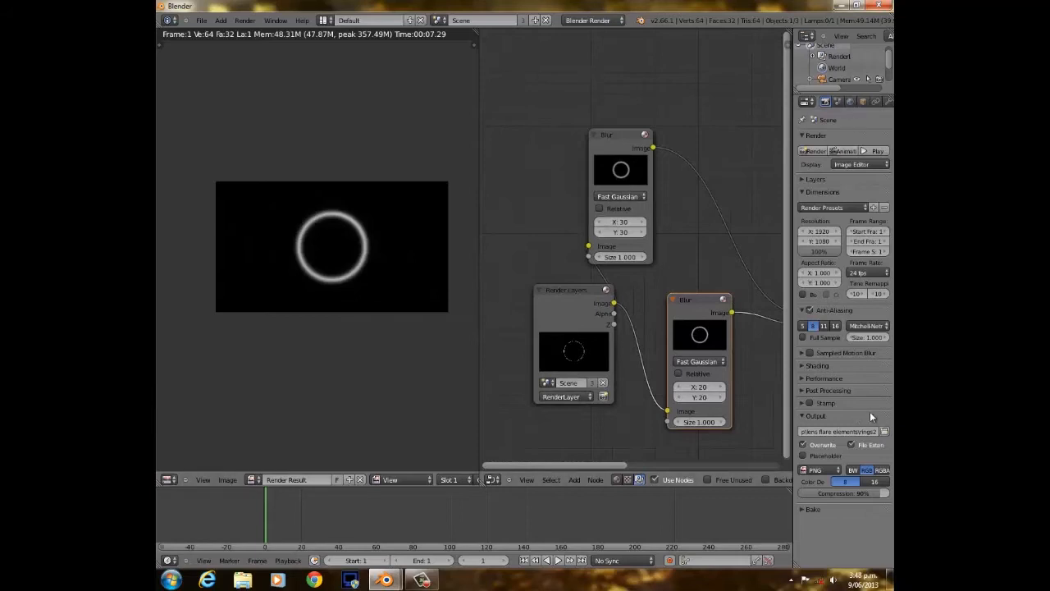
pyautogui.click(884, 430)
pyautogui.click(360, 64)
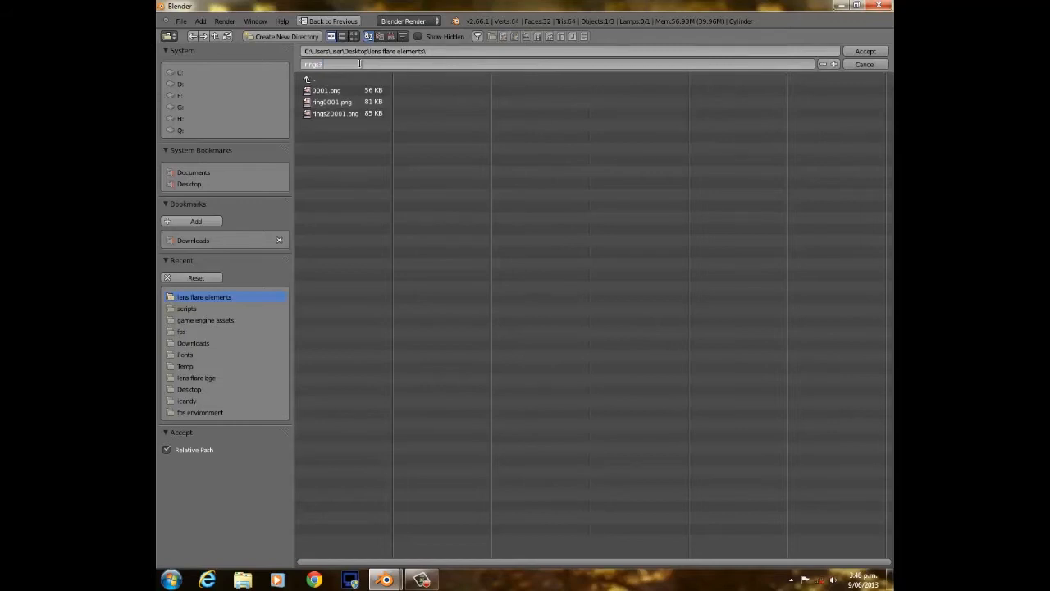
pyautogui.click(863, 51)
pyautogui.click(845, 151)
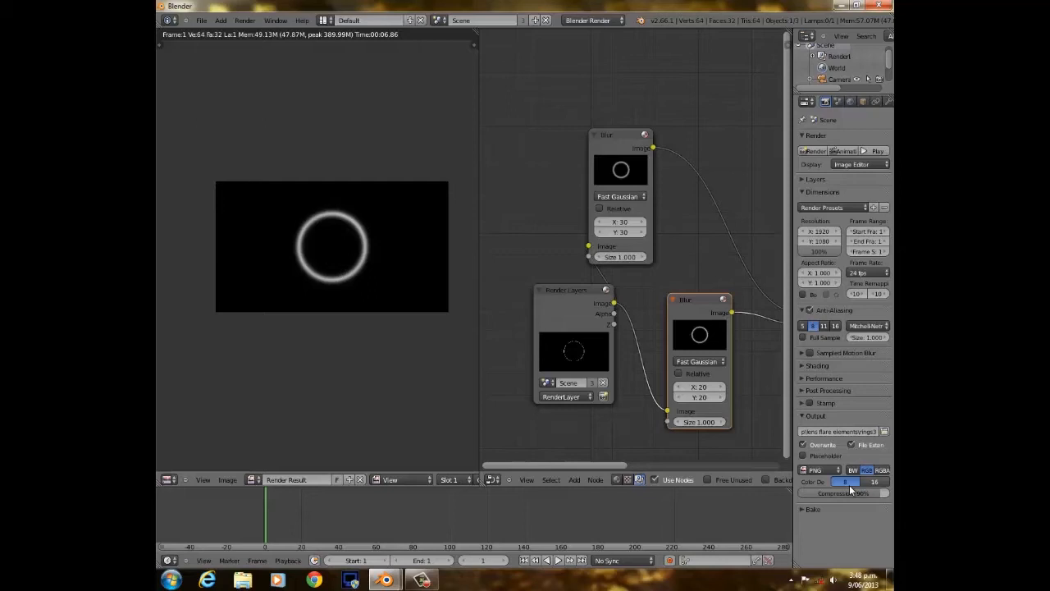
pyautogui.scroll(4, 344, 246)
pyautogui.scroll(-2, 352, 237)
pyautogui.scroll(-2, 333, 261)
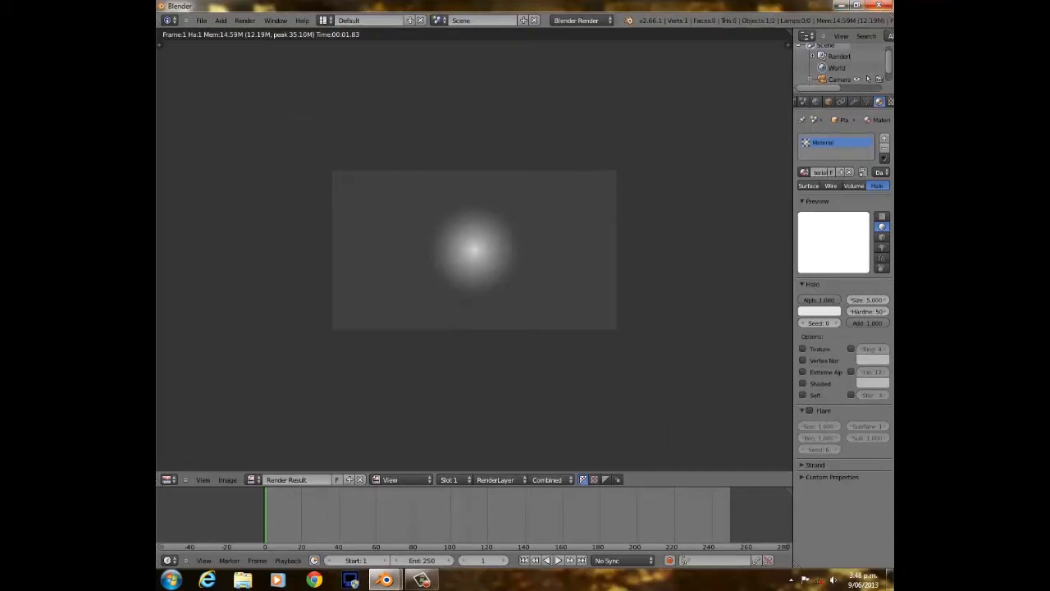
# Leave Blender for the desktop, launch GIMP, and move its image window clear of the toolbox.
pyautogui.click(880, 7)
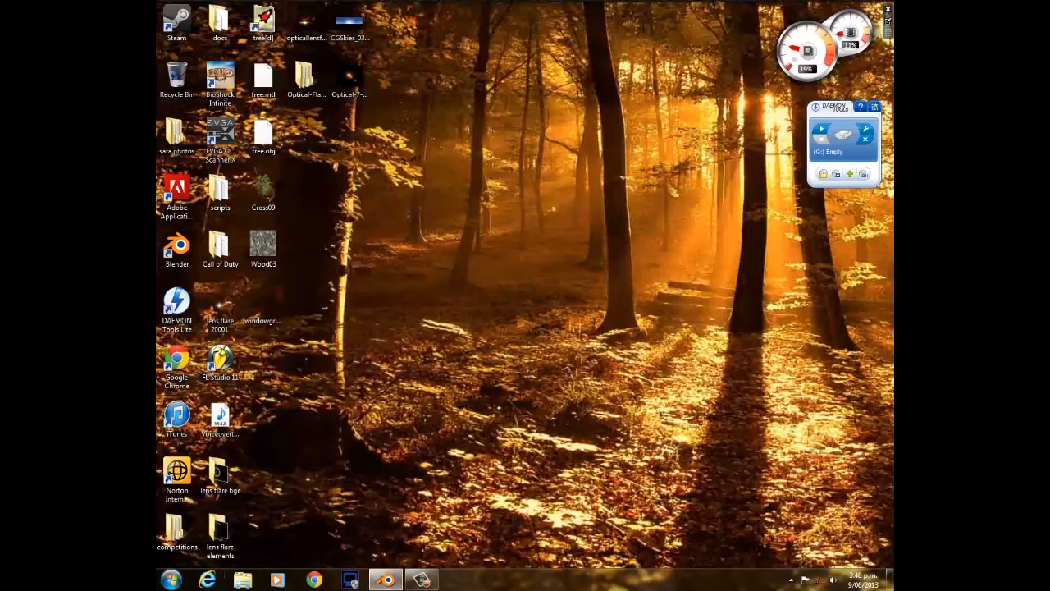
pyautogui.click(170, 579)
pyautogui.click(206, 334)
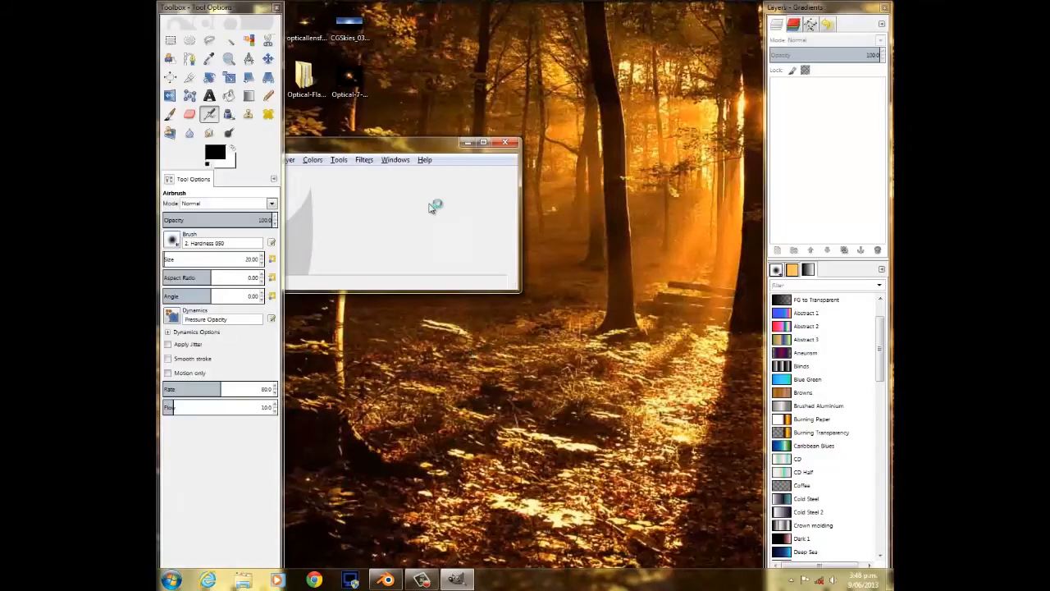
pyautogui.moveTo(394, 144); pyautogui.dragTo(568, 125)
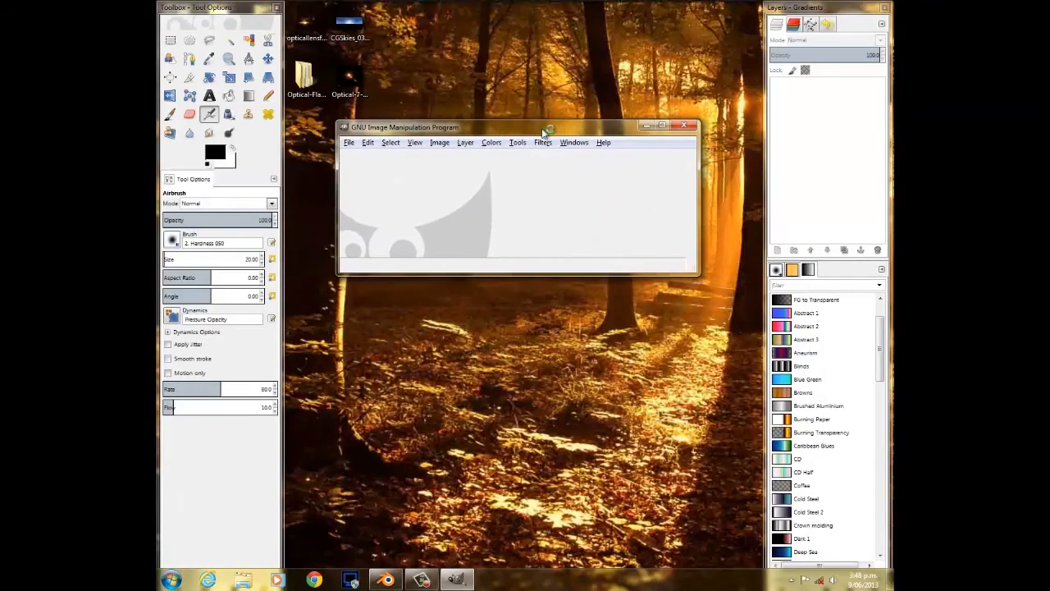
# Open 0001.png from the lens flare elements folder on the Desktop.
pyautogui.click(348, 142)
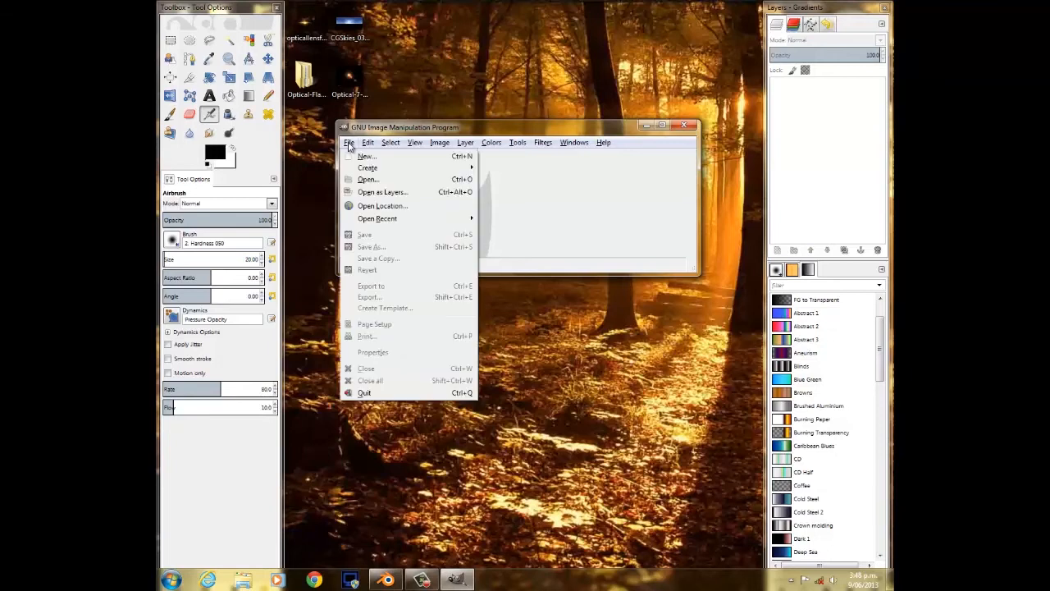
pyautogui.click(394, 179)
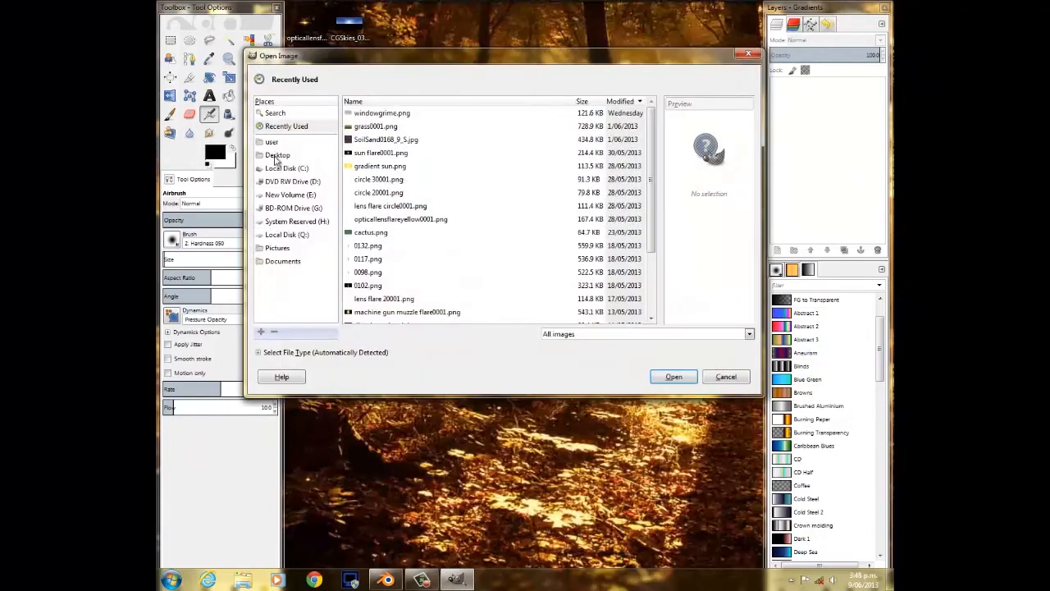
pyautogui.click(277, 156)
pyautogui.doubleClick(382, 166)
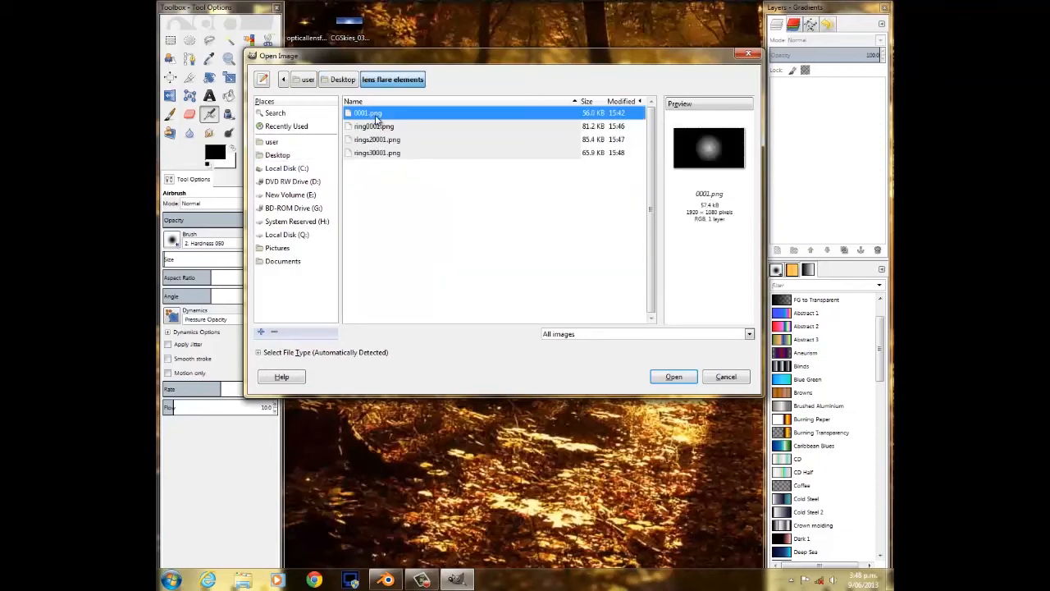
pyautogui.click(673, 377)
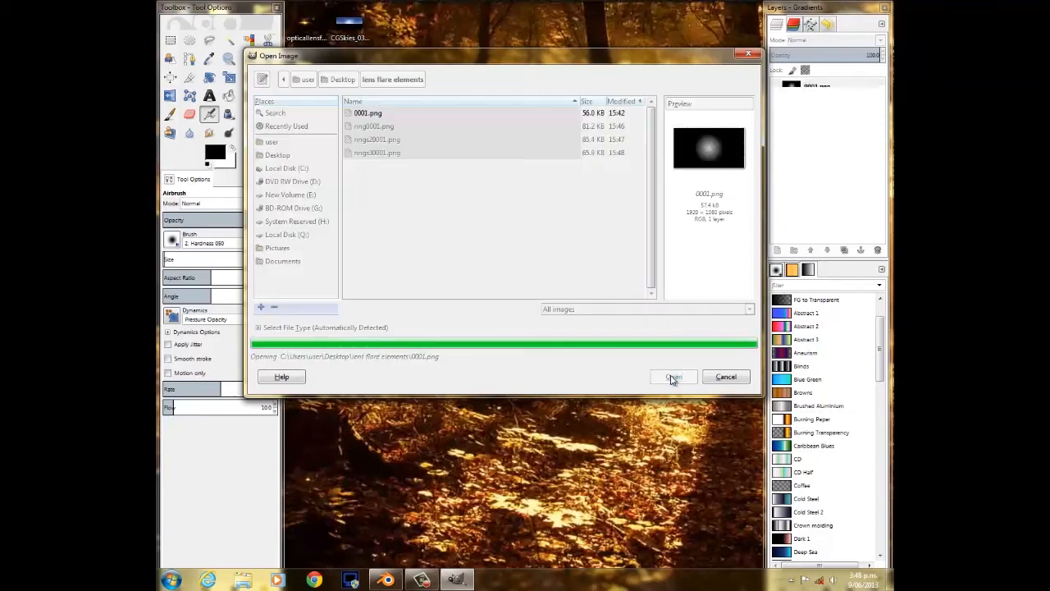
# Make the glow image's black background transparent using Color to Alpha with black as the source color.
pyautogui.click(353, 144)
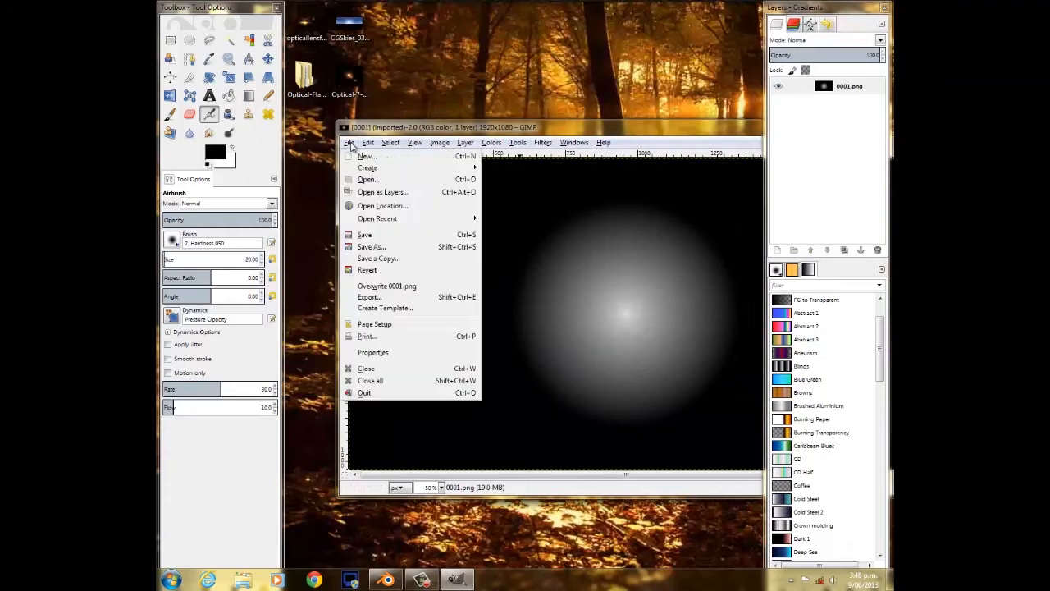
pyautogui.moveTo(481, 146)
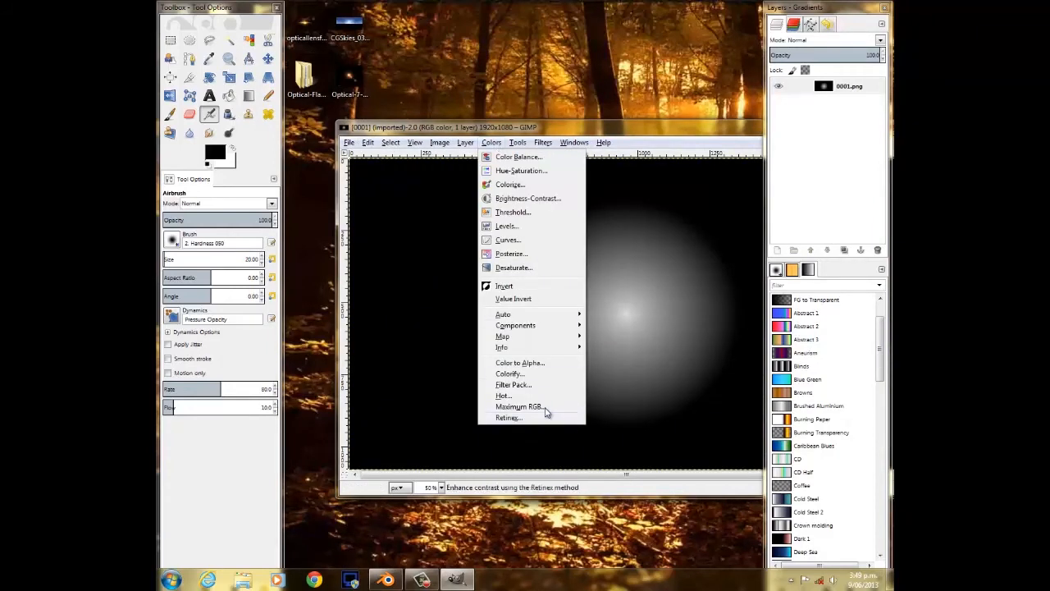
pyautogui.click(533, 363)
pyautogui.click(299, 229)
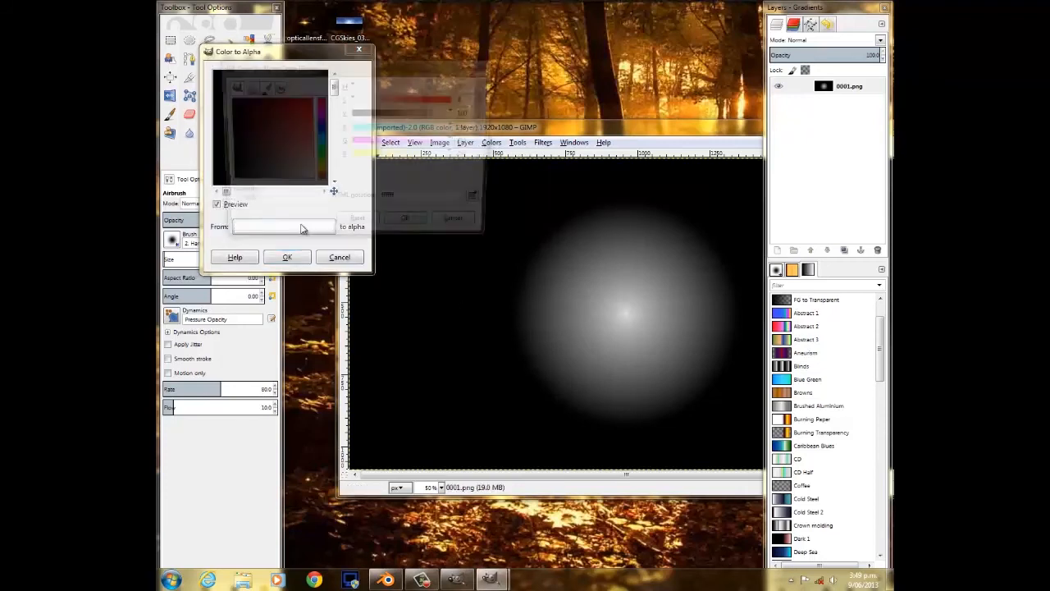
pyautogui.moveTo(381, 115); pyautogui.dragTo(298, 109)
pyautogui.click(410, 227)
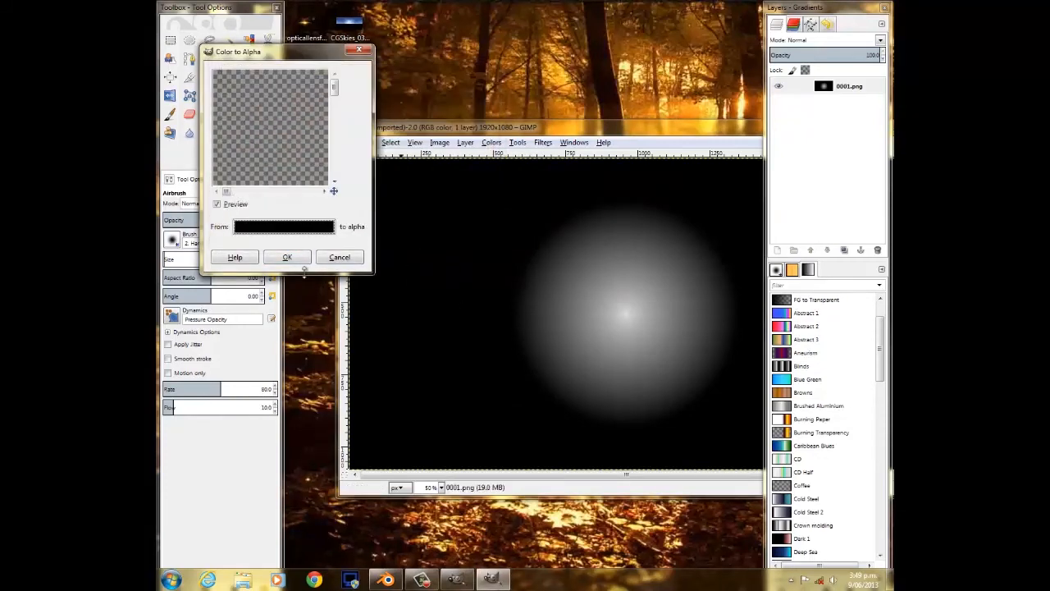
pyautogui.click(288, 257)
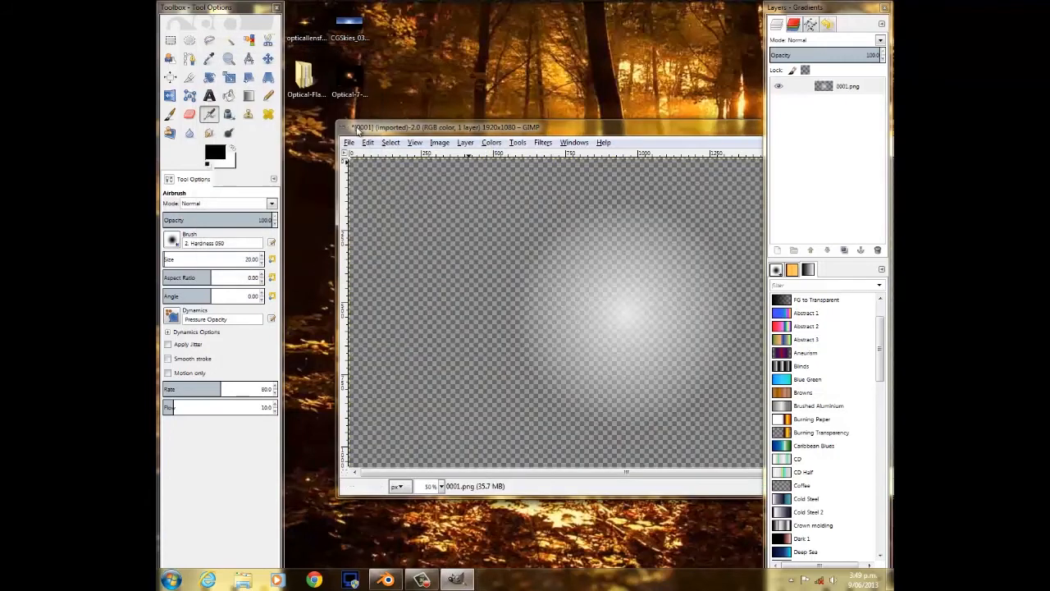
# Overwrite 0001.png with the transparent version and close the image without saving a GIMP project.
pyautogui.click(349, 142)
pyautogui.click(402, 284)
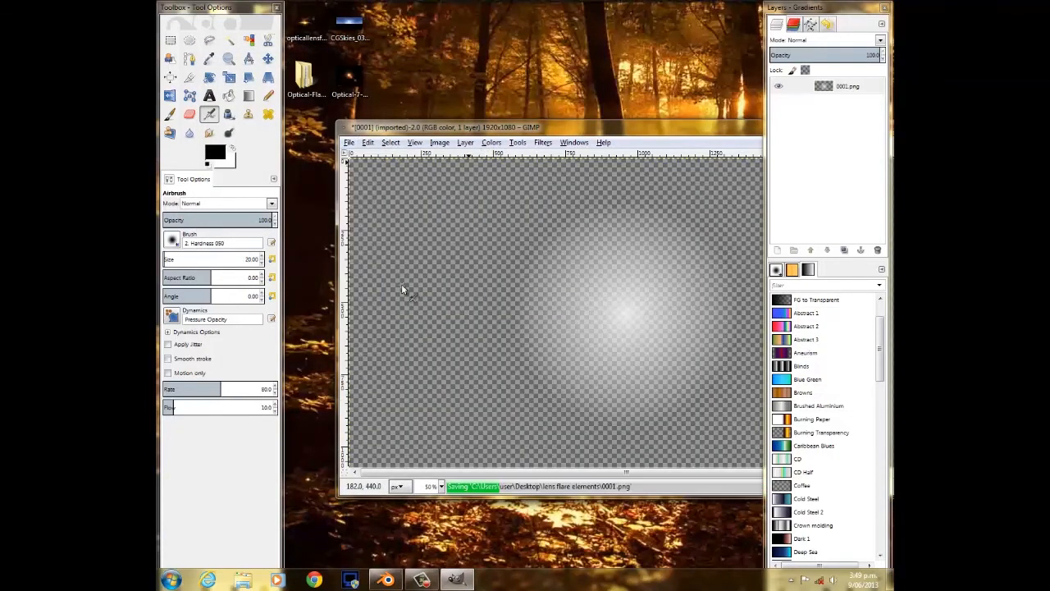
pyautogui.moveTo(547, 129); pyautogui.dragTo(302, 165)
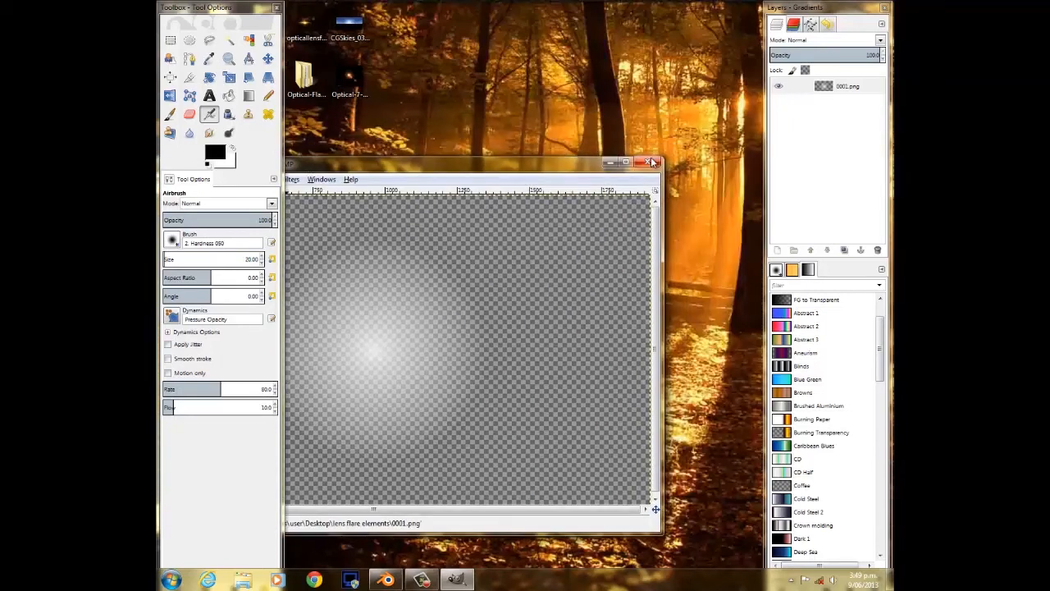
pyautogui.click(648, 162)
pyautogui.click(378, 414)
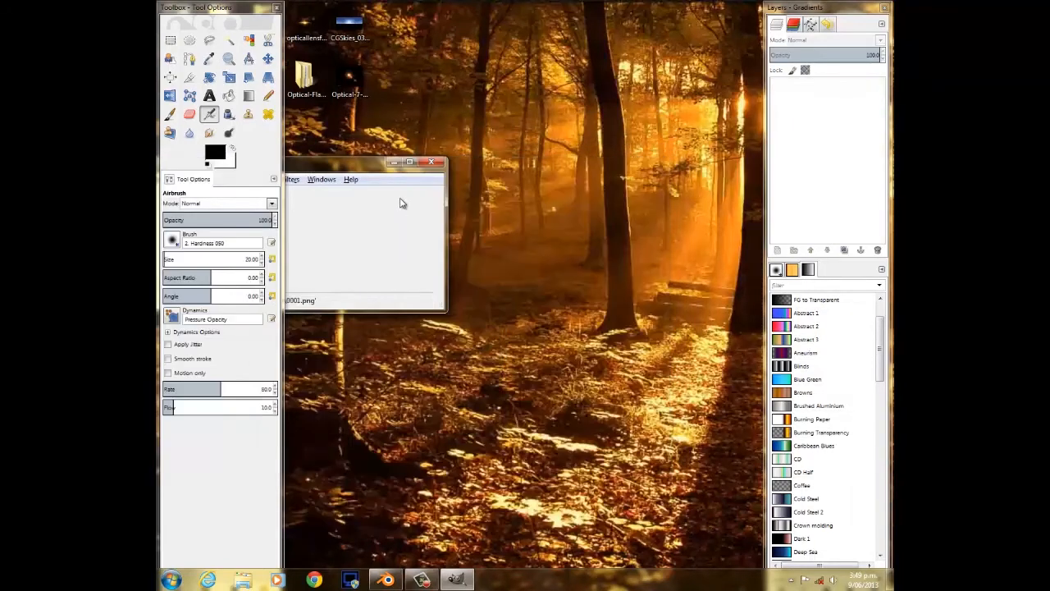
# Open ring0001.png from the lens flare elements folder and reposition its image window.
pyautogui.moveTo(345, 155); pyautogui.dragTo(542, 167)
pyautogui.moveTo(366, 177); pyautogui.dragTo(627, 156)
pyautogui.click(358, 167)
pyautogui.click(374, 203)
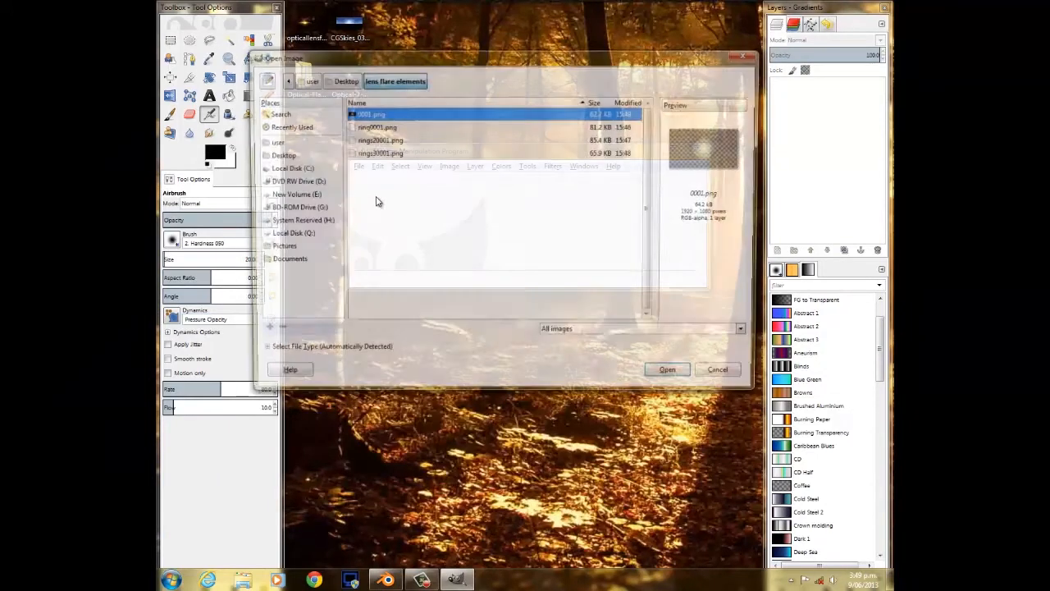
pyautogui.click(391, 128)
pyautogui.click(671, 376)
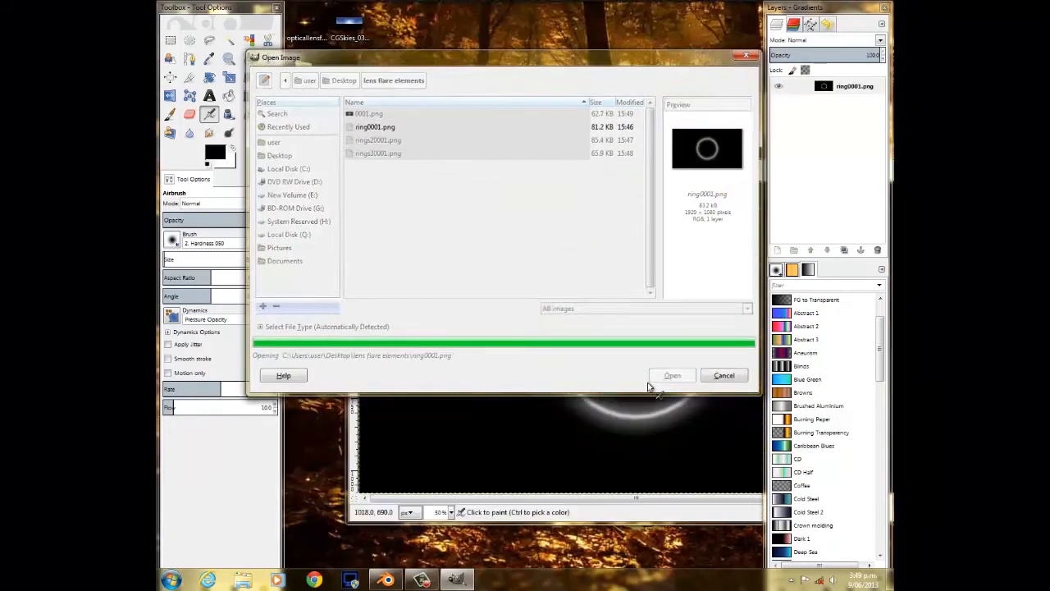
pyautogui.moveTo(579, 152); pyautogui.dragTo(536, 90)
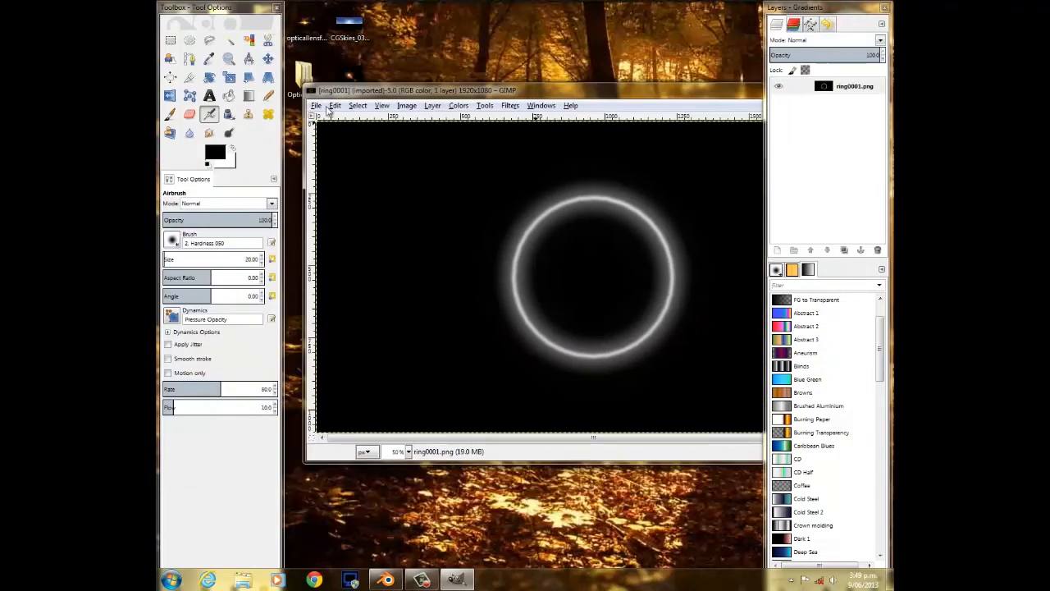
# Turn the black background of the ring0001 image transparent with Color to Alpha.
pyautogui.click(316, 105)
pyautogui.click(484, 106)
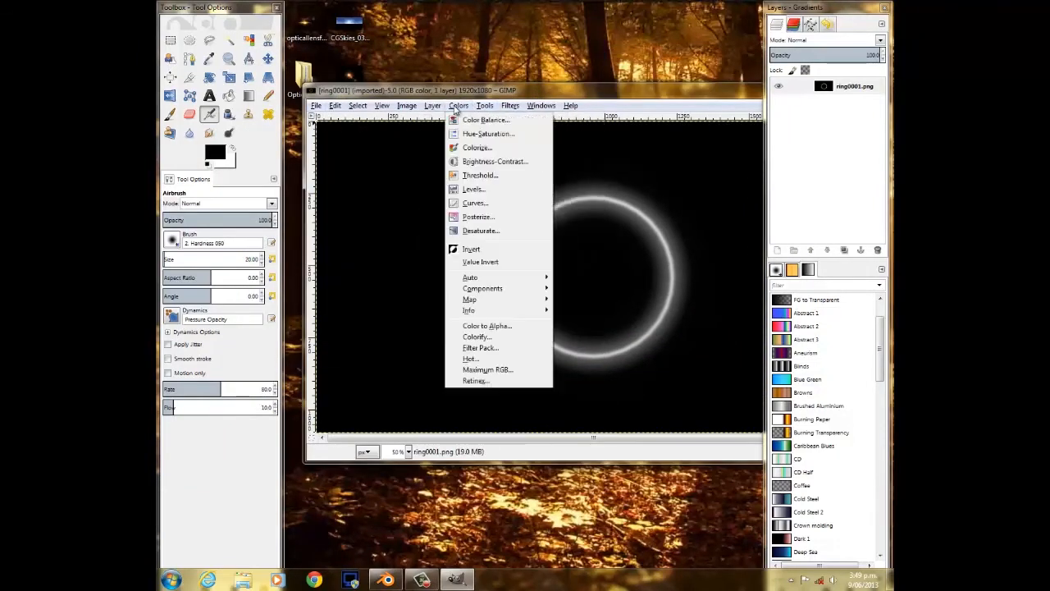
pyautogui.click(494, 325)
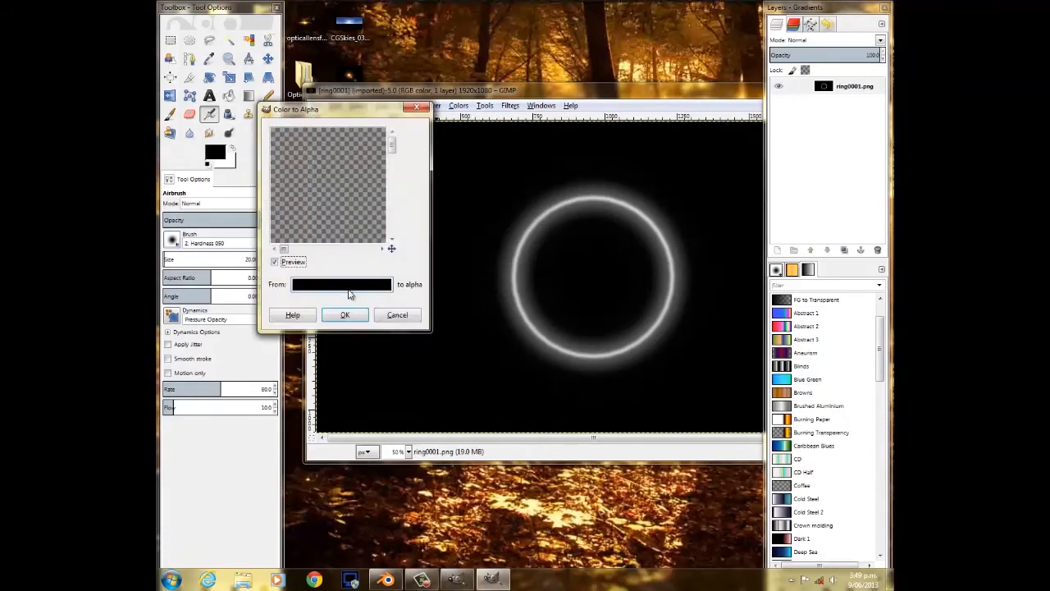
pyautogui.click(344, 314)
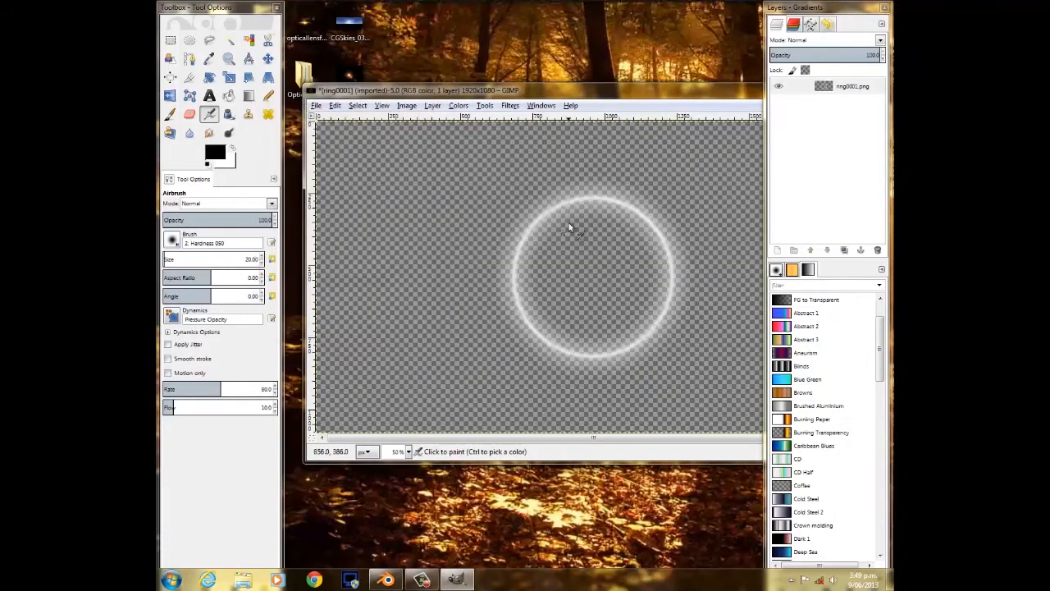
# Overwrite ring0001.png with the transparent ring.
pyautogui.click(323, 110)
pyautogui.click(368, 250)
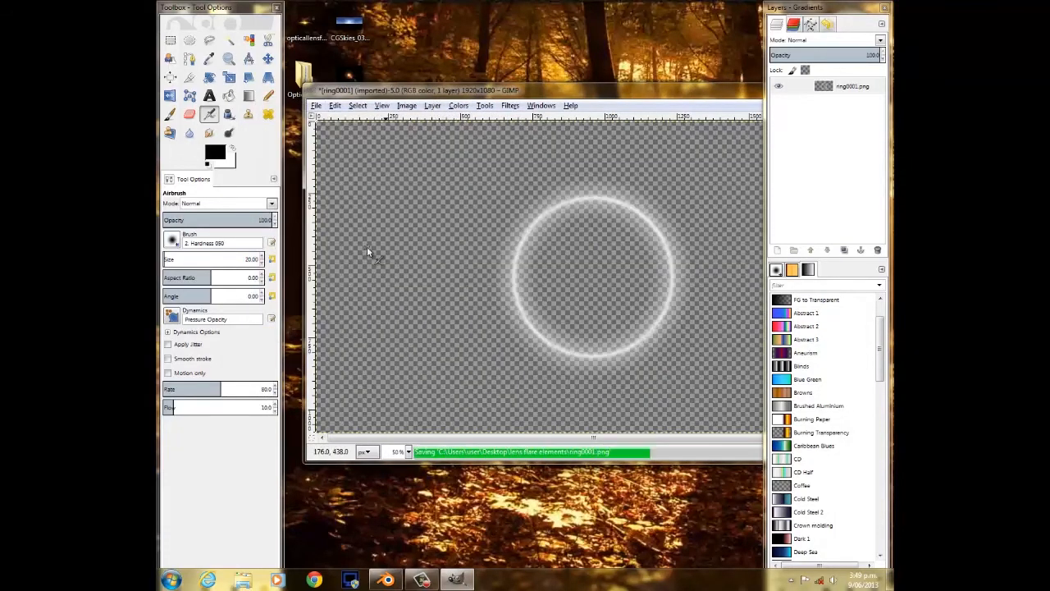
pyautogui.moveTo(596, 96); pyautogui.dragTo(587, 100)
# Open rings20001.png from the same folder and close the ring0001 image without saving.
pyautogui.click(307, 109)
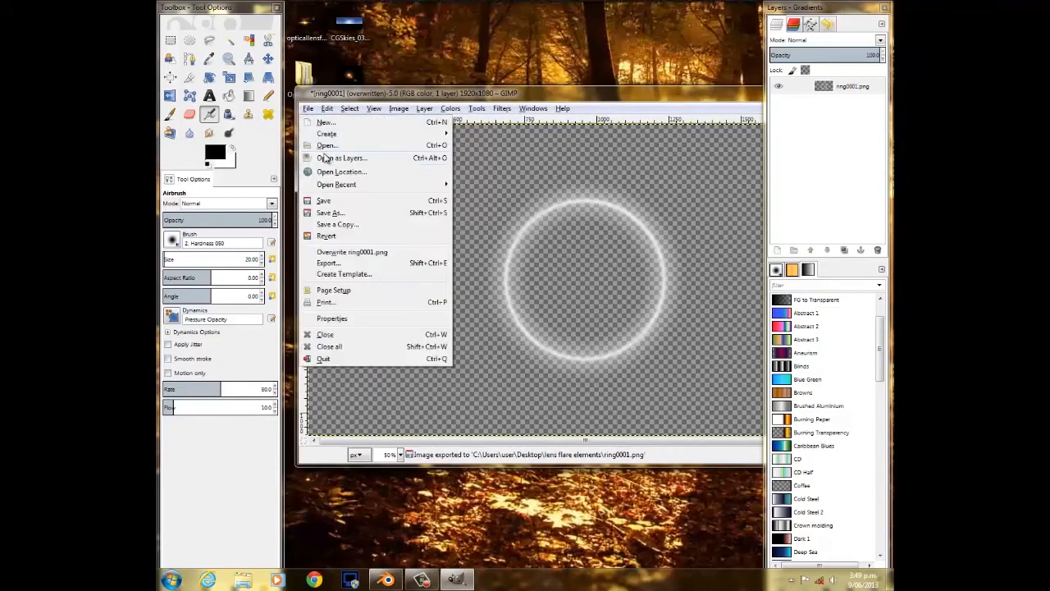
pyautogui.click(332, 148)
pyautogui.click(375, 141)
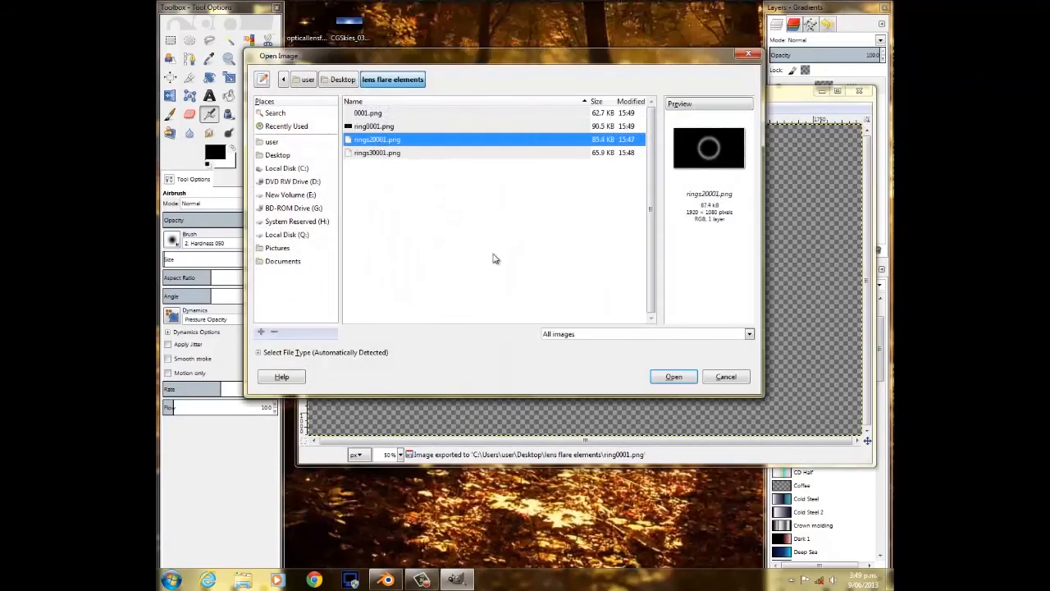
pyautogui.click(672, 376)
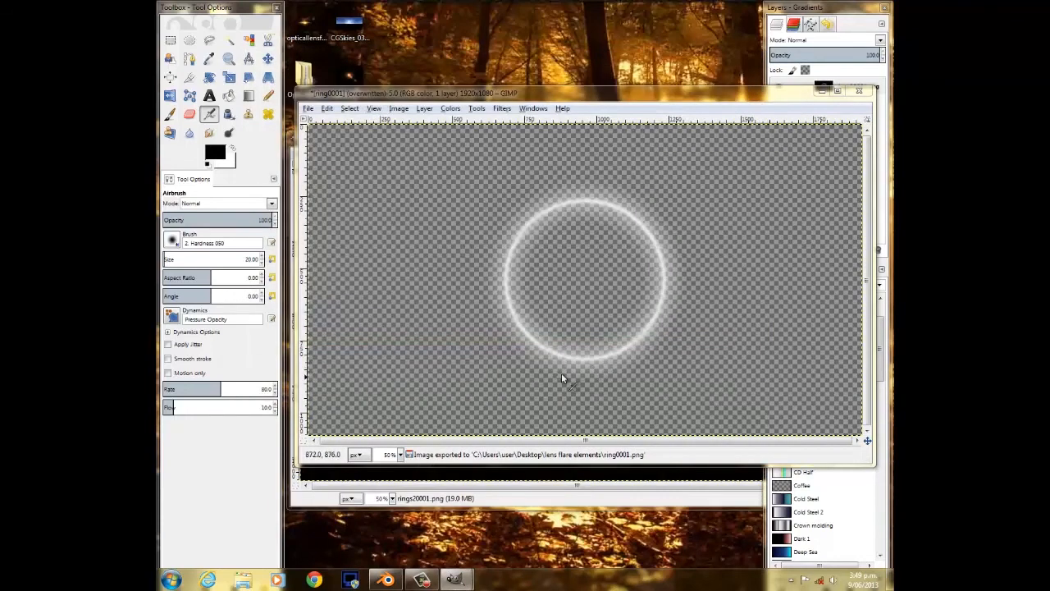
pyautogui.click(859, 90)
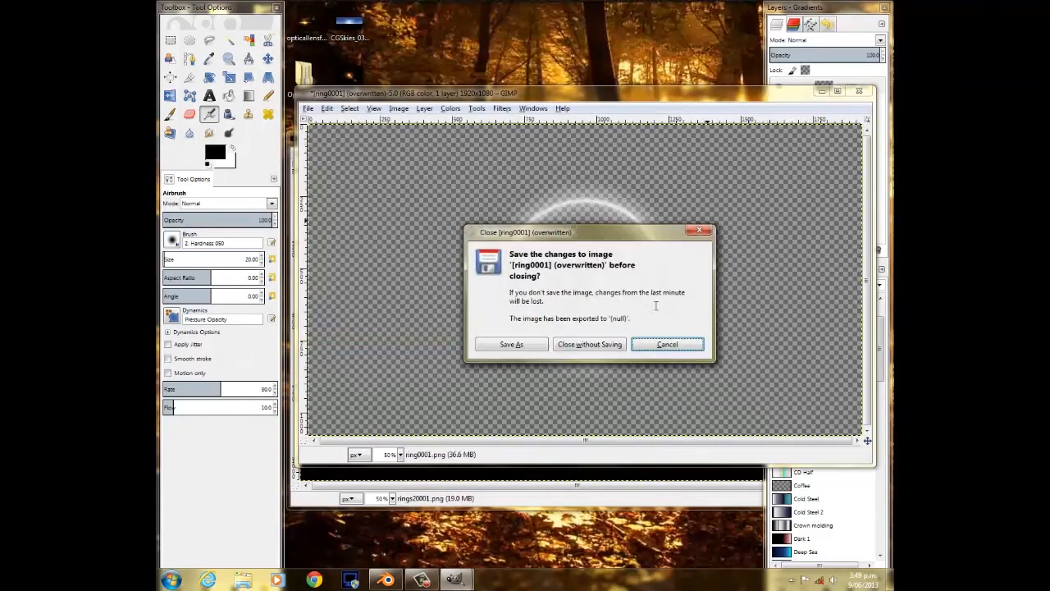
pyautogui.click(589, 344)
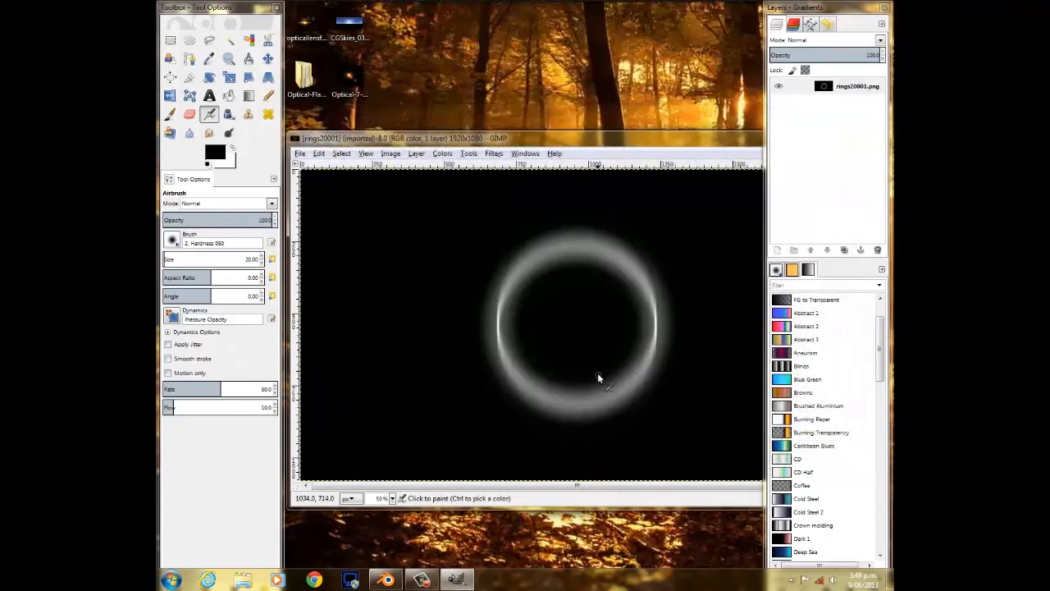
# Turn the black background of the rings20001 image transparent with Color to Alpha.
pyautogui.click(443, 155)
pyautogui.click(482, 372)
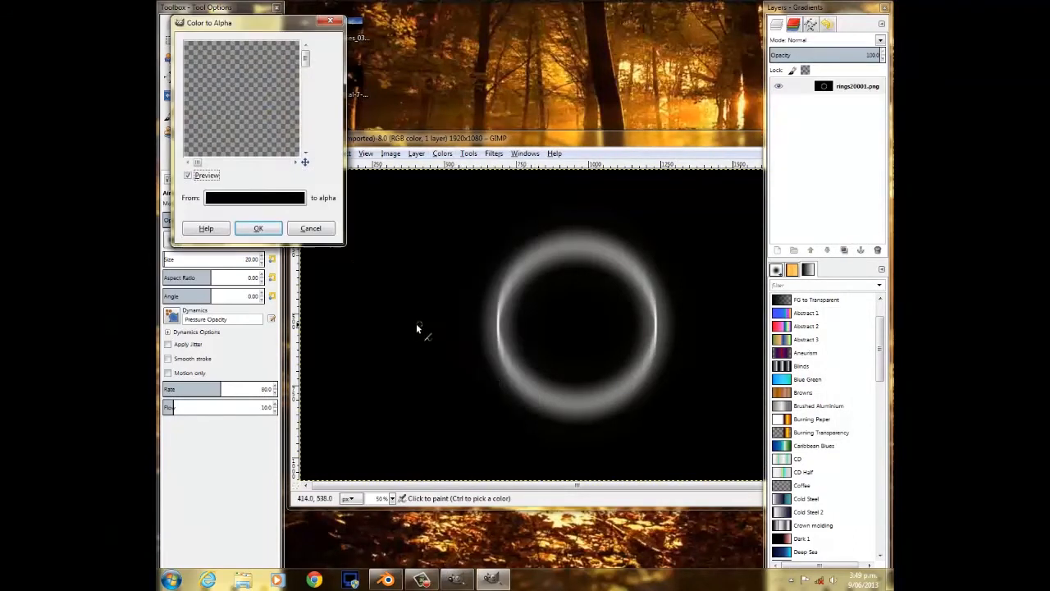
pyautogui.click(258, 228)
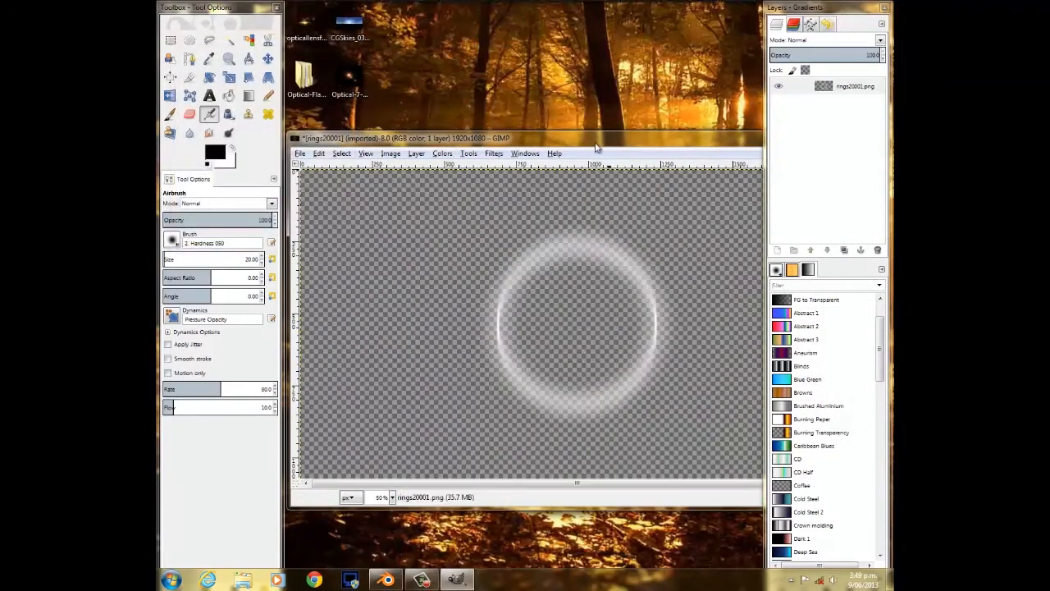
# Overwrite rings20001.png with the transparent ring and close the image without saving.
pyautogui.moveTo(594, 145); pyautogui.dragTo(483, 171)
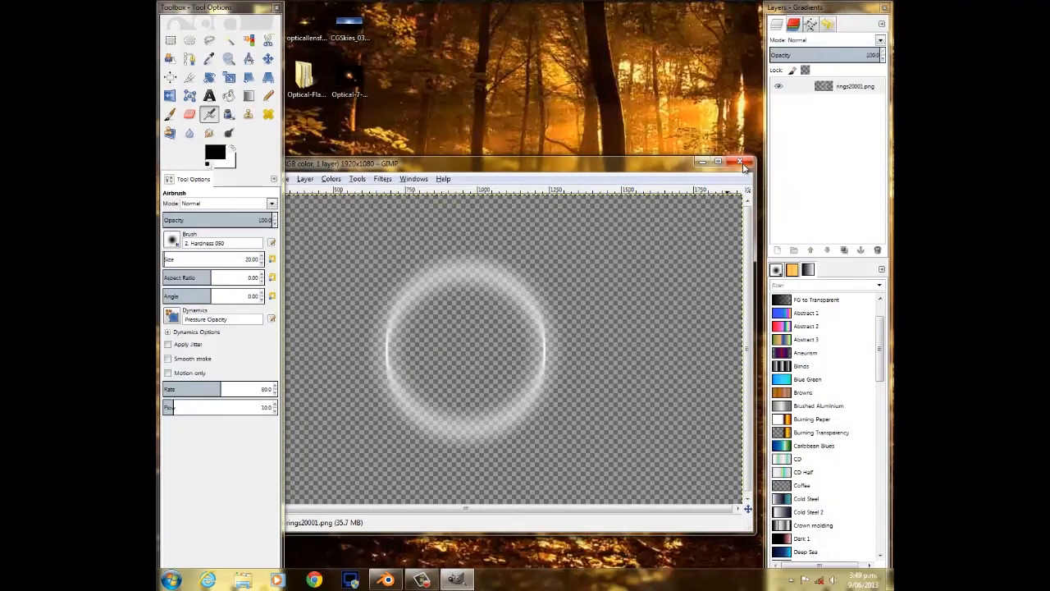
pyautogui.moveTo(629, 166); pyautogui.dragTo(857, 141)
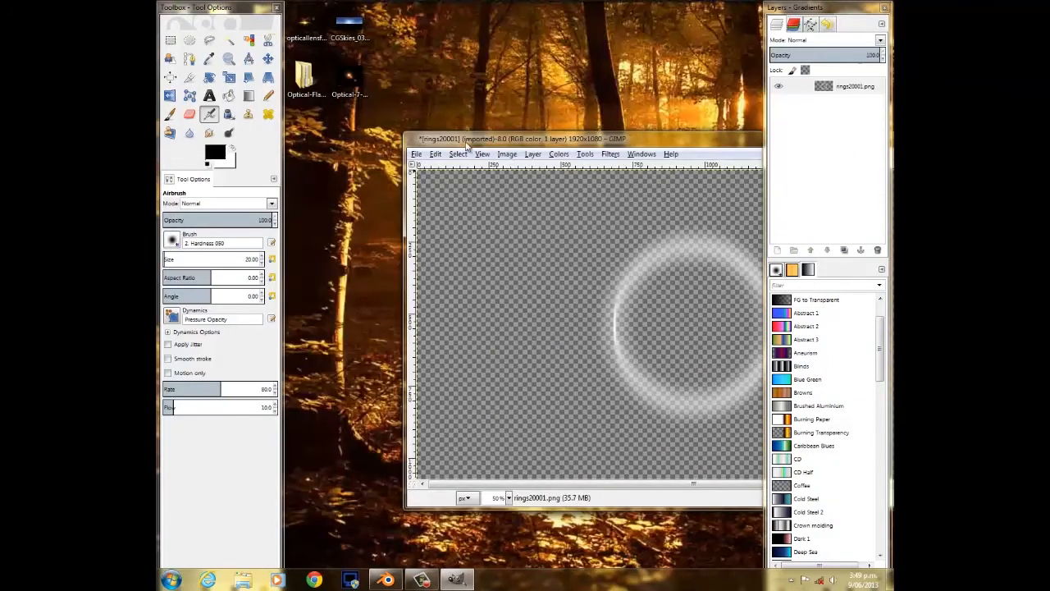
pyautogui.click(417, 156)
pyautogui.click(460, 296)
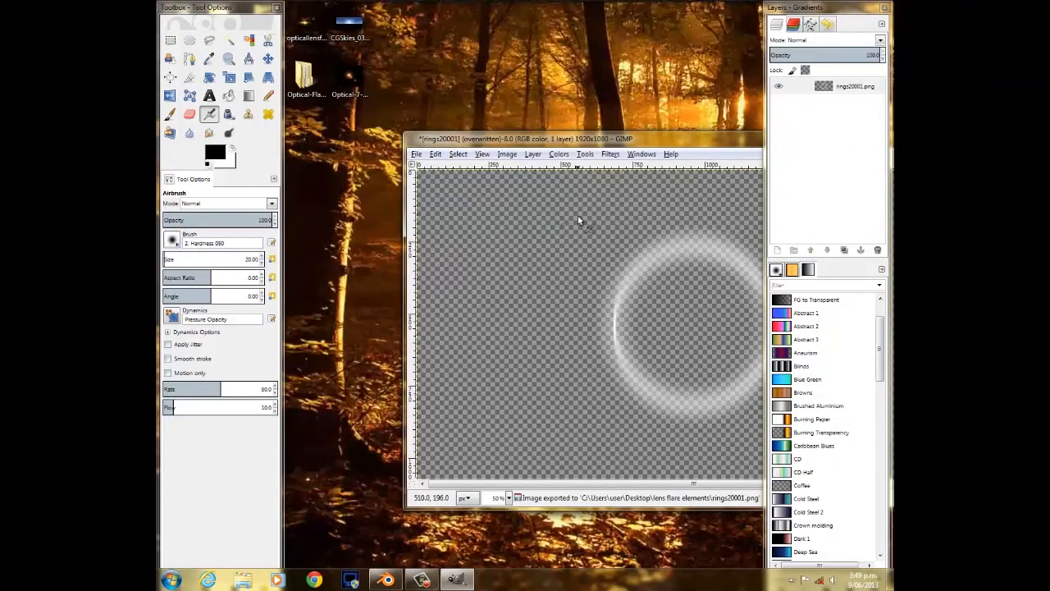
pyautogui.moveTo(655, 136); pyautogui.dragTo(408, 146)
pyautogui.click(722, 146)
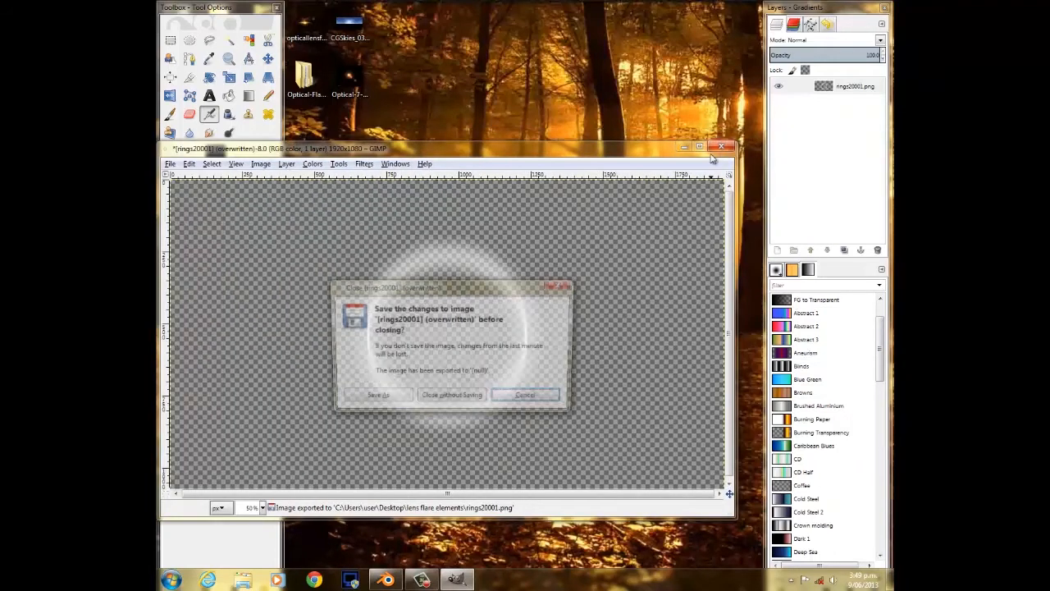
pyautogui.click(452, 399)
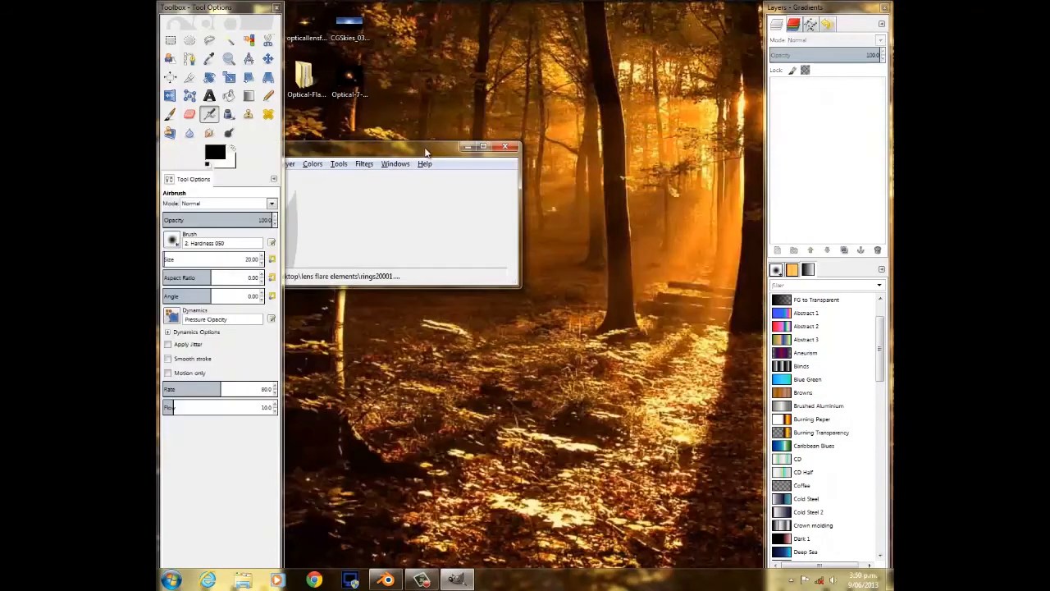
# Open rings30001.png from the lens flare elements folder.
pyautogui.moveTo(426, 152); pyautogui.dragTo(562, 126)
pyautogui.click(303, 140)
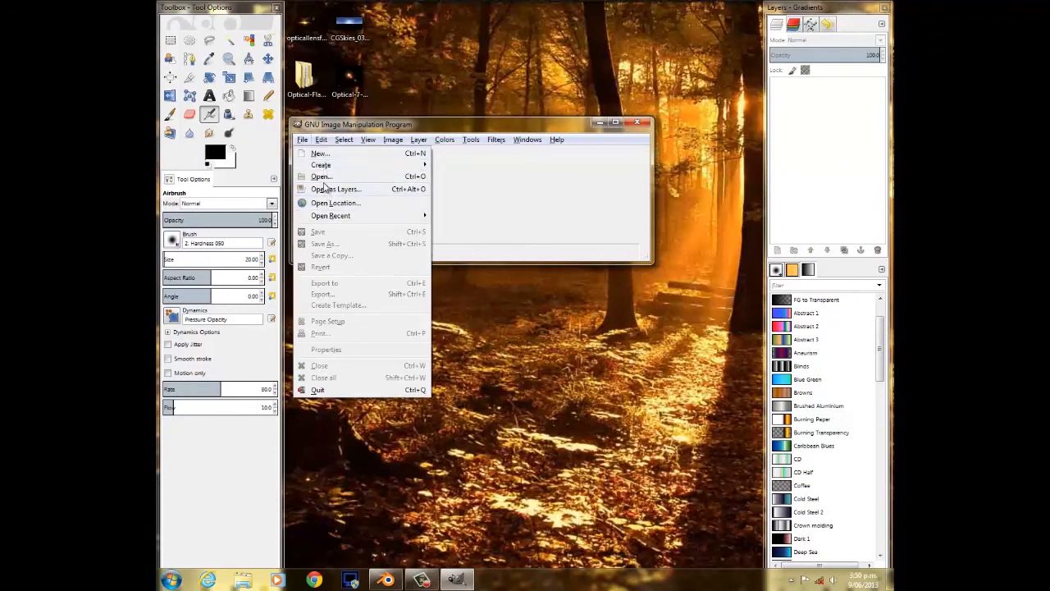
pyautogui.click(326, 177)
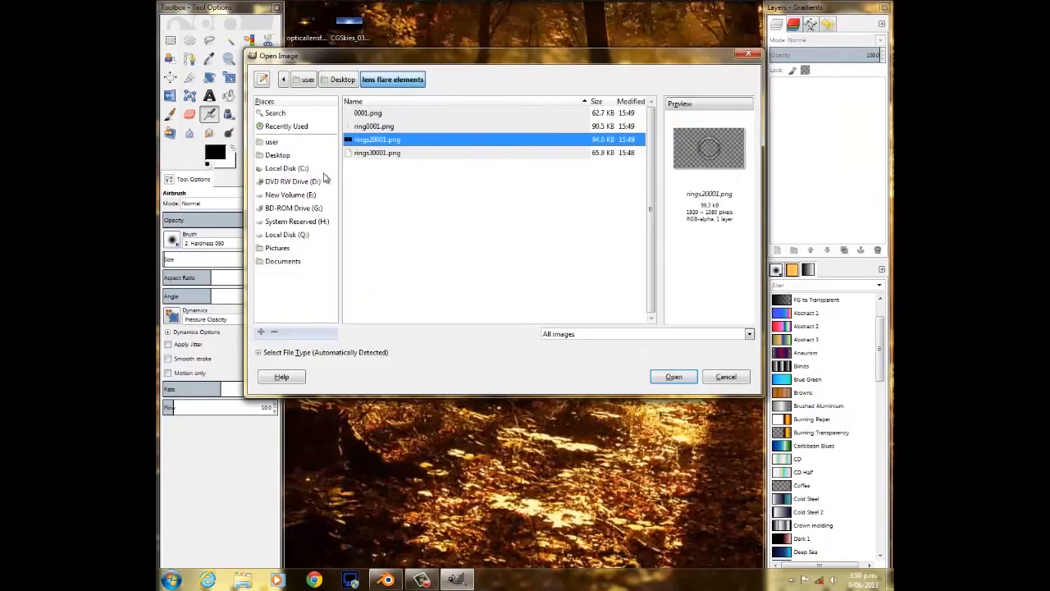
pyautogui.click(391, 156)
pyautogui.click(684, 378)
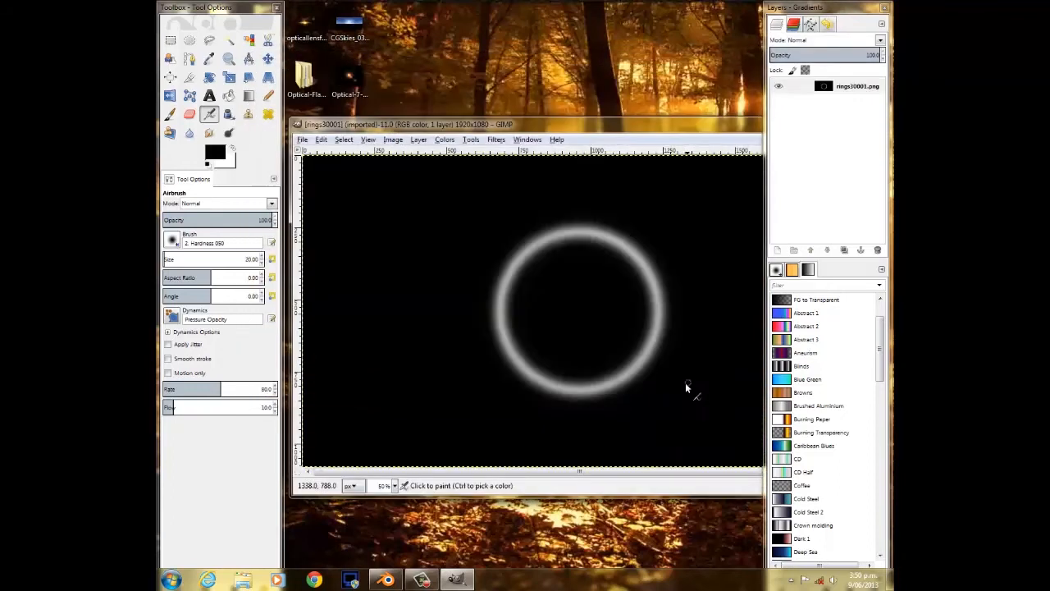
# Turn the black background of the rings30001 image transparent with Color to Alpha.
pyautogui.click(303, 140)
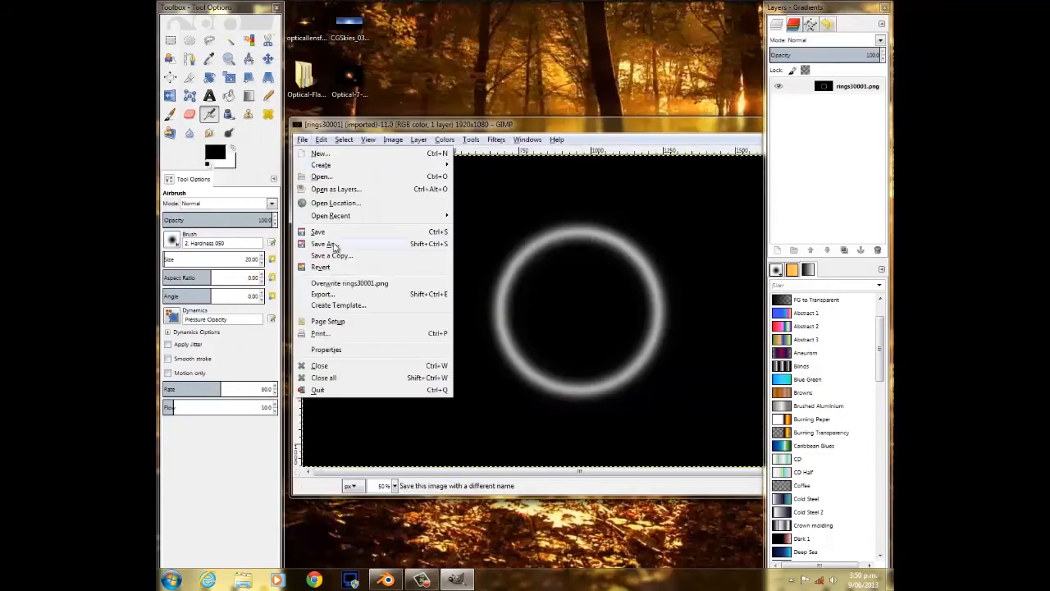
pyautogui.moveTo(445, 140)
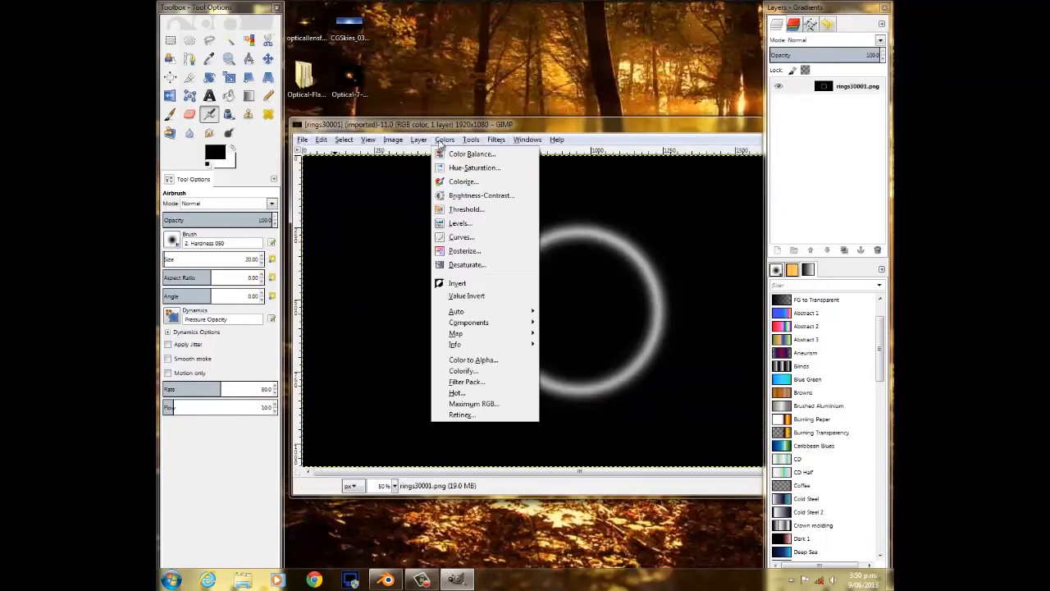
pyautogui.click(473, 360)
pyautogui.click(297, 277)
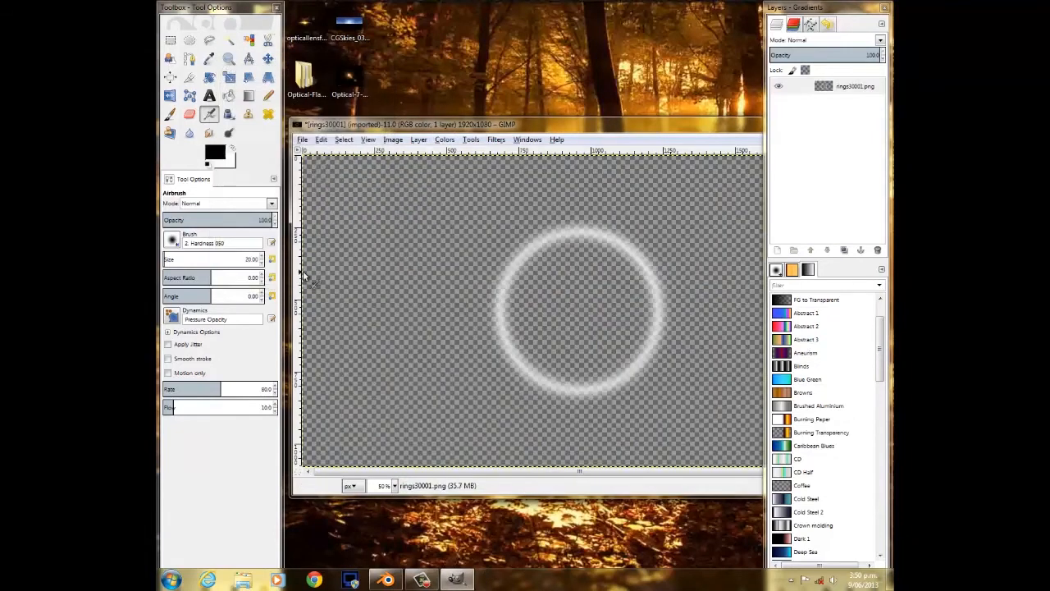
# Overwrite rings30001.png with the transparent ring and close the image without saving.
pyautogui.click(302, 140)
pyautogui.click(372, 284)
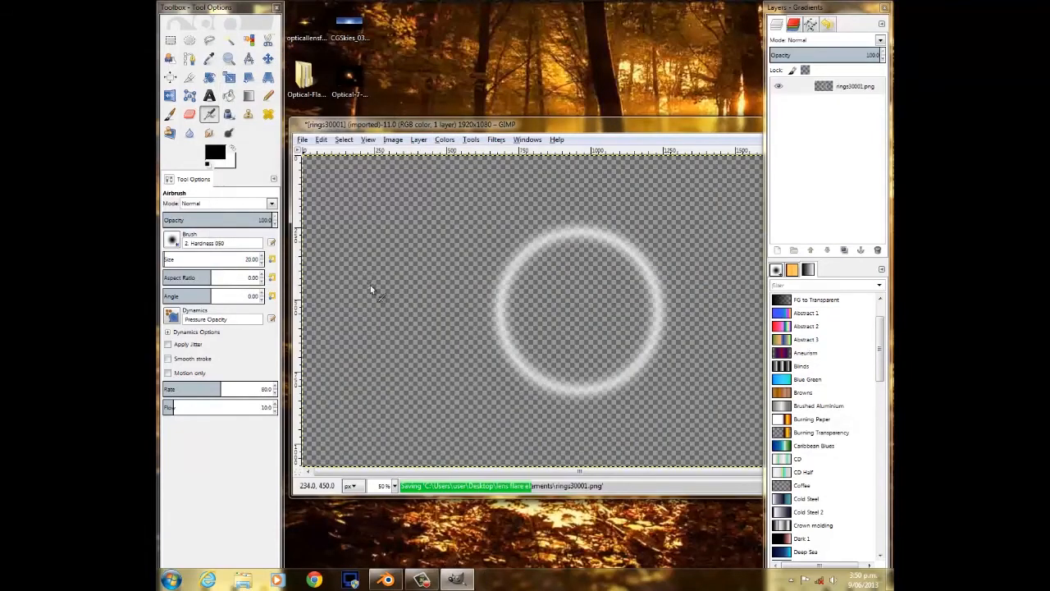
pyautogui.moveTo(593, 129); pyautogui.dragTo(453, 165)
pyautogui.click(710, 158)
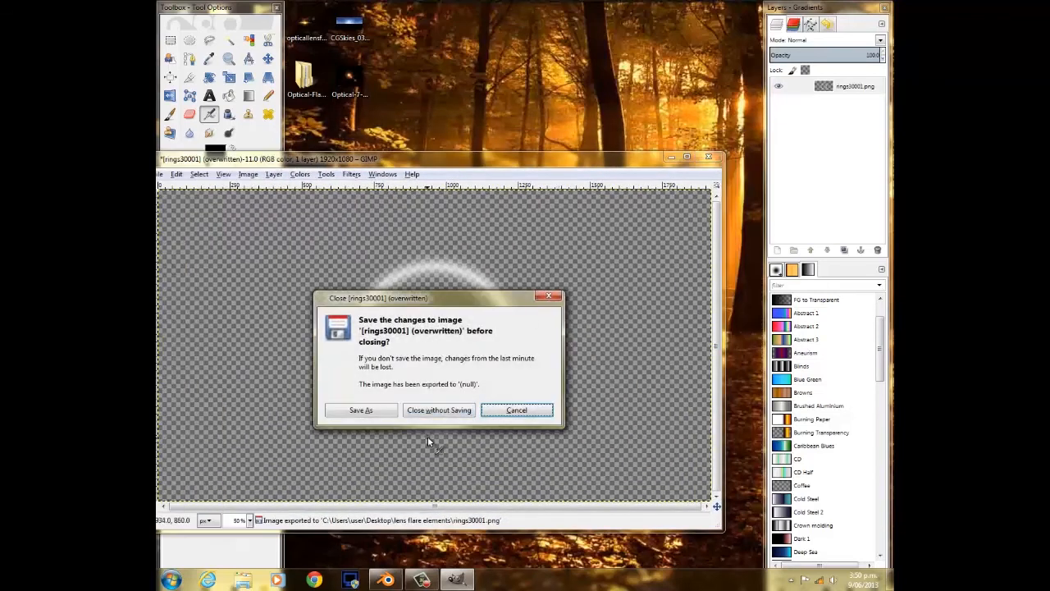
pyautogui.click(439, 408)
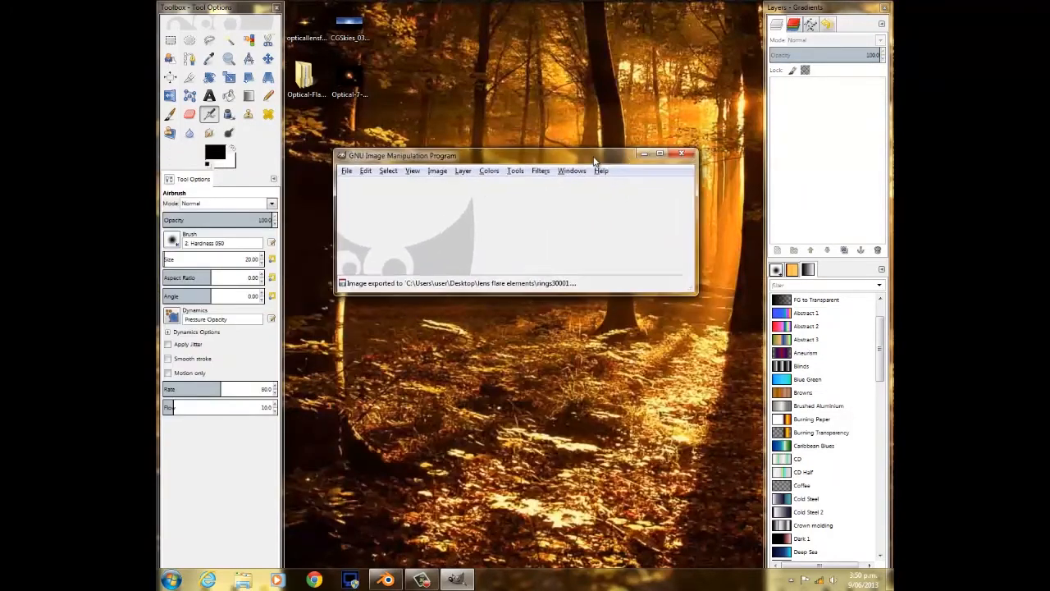
# Create a new blank 640x400 image and reposition its window clear of the side docks.
pyautogui.click(368, 170)
pyautogui.click(377, 184)
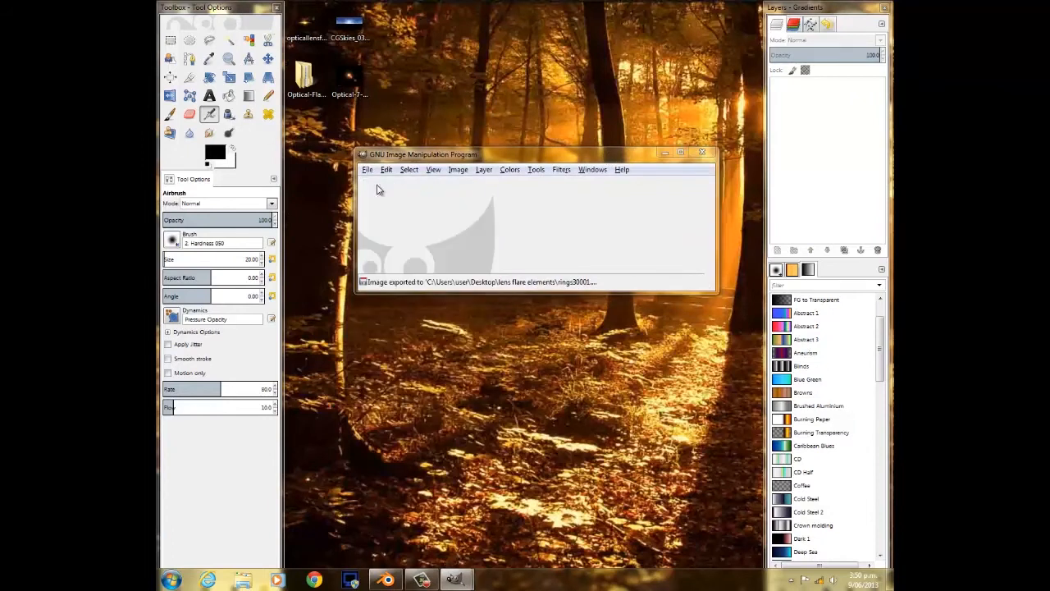
pyautogui.click(424, 295)
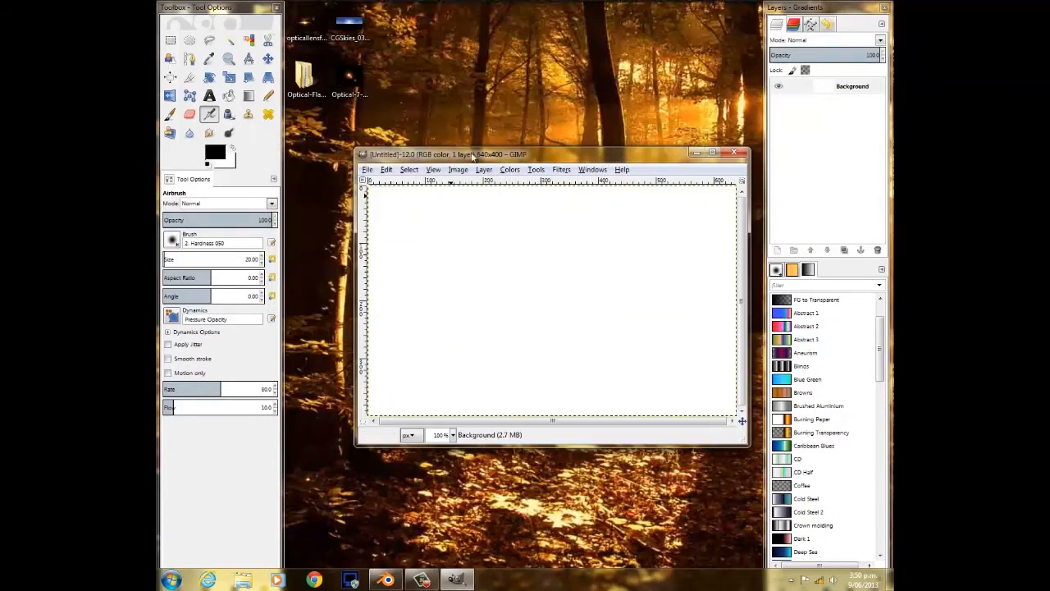
pyautogui.moveTo(488, 156); pyautogui.dragTo(453, 108)
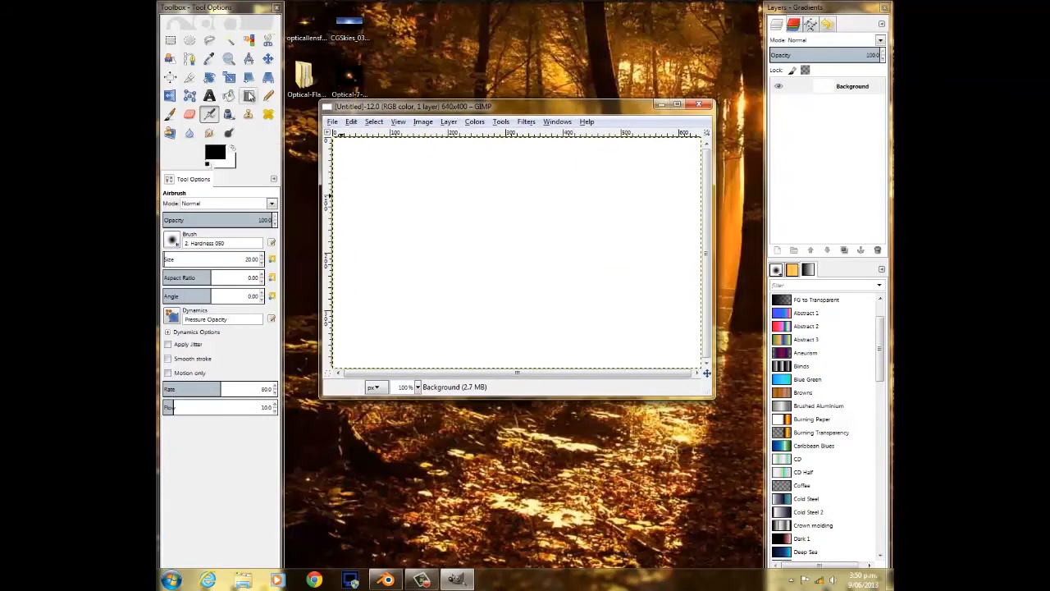
# Set up the Blend tool with a Radial gradient shape, keeping Repeat at None.
pyautogui.click(249, 96)
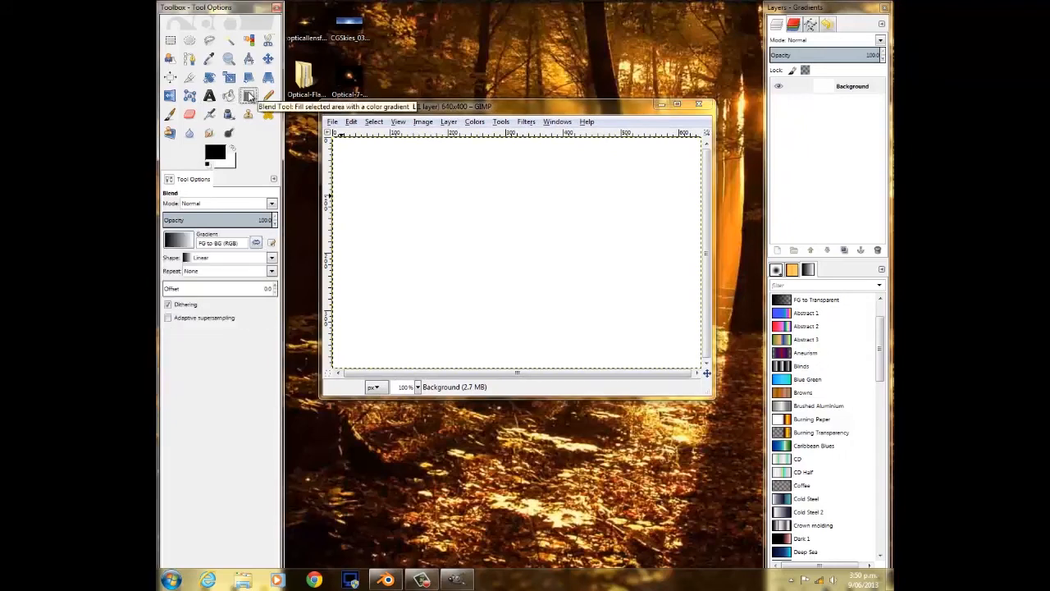
pyautogui.click(270, 257)
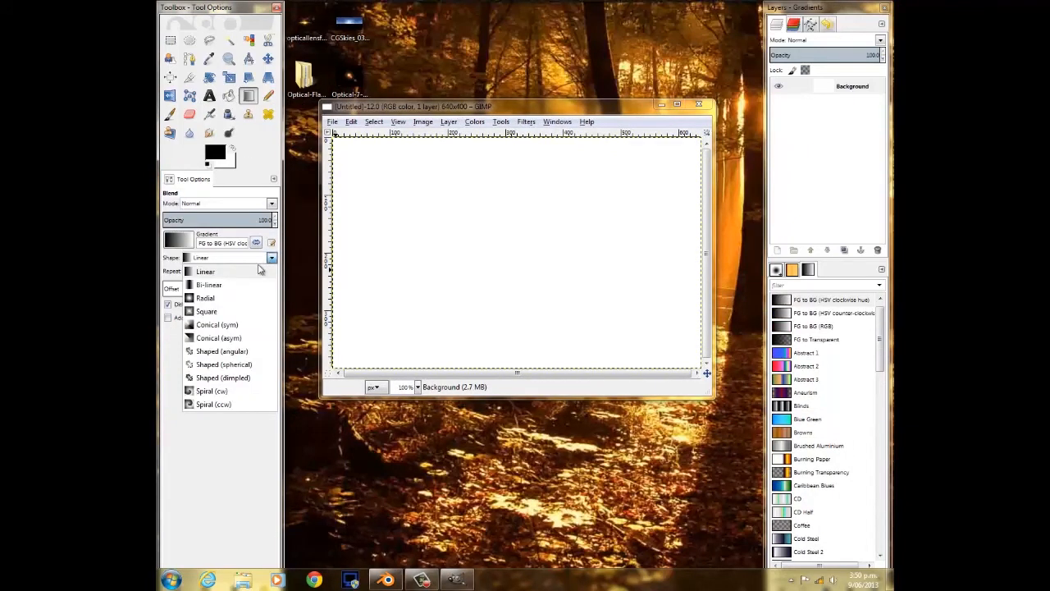
pyautogui.click(255, 275)
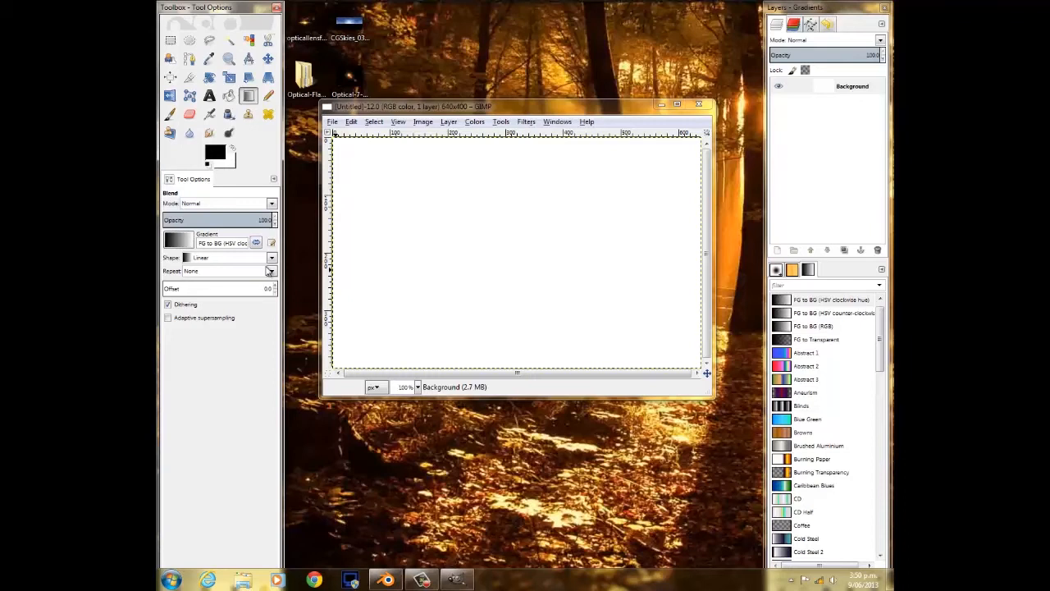
pyautogui.click(268, 258)
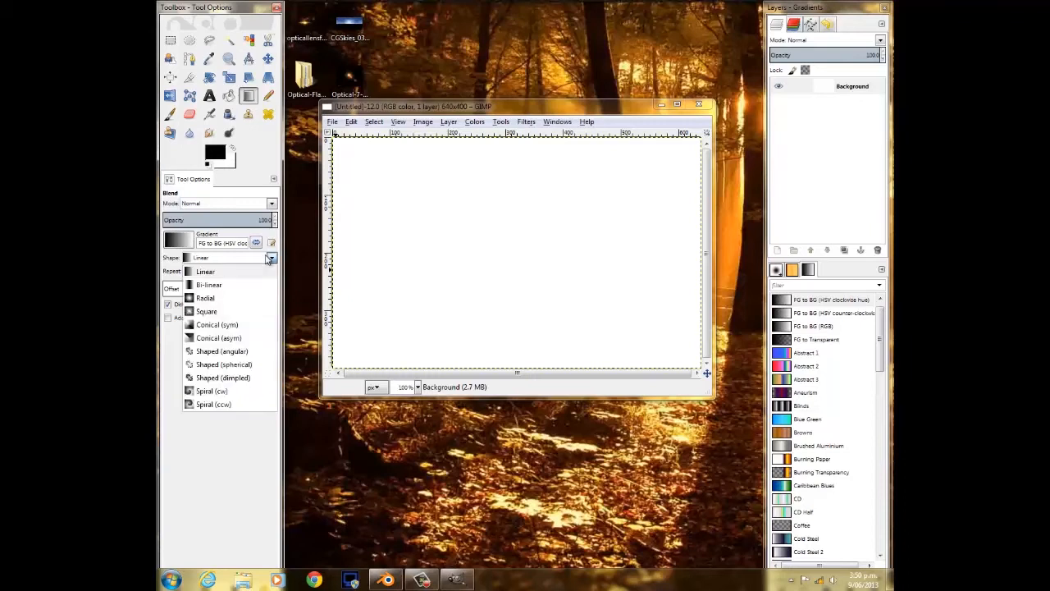
pyautogui.click(230, 299)
pyautogui.click(265, 273)
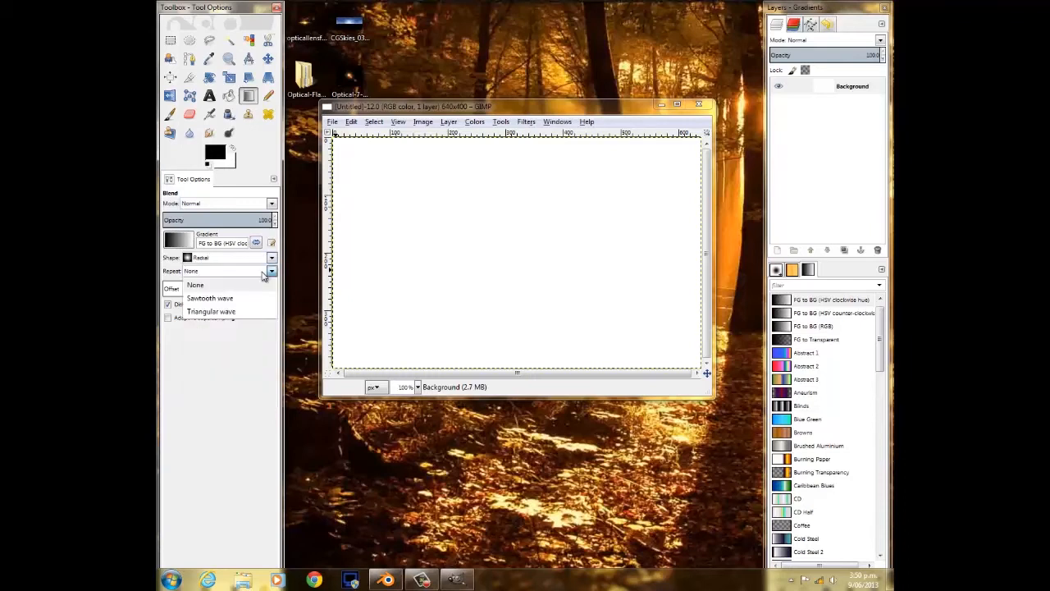
pyautogui.click(235, 364)
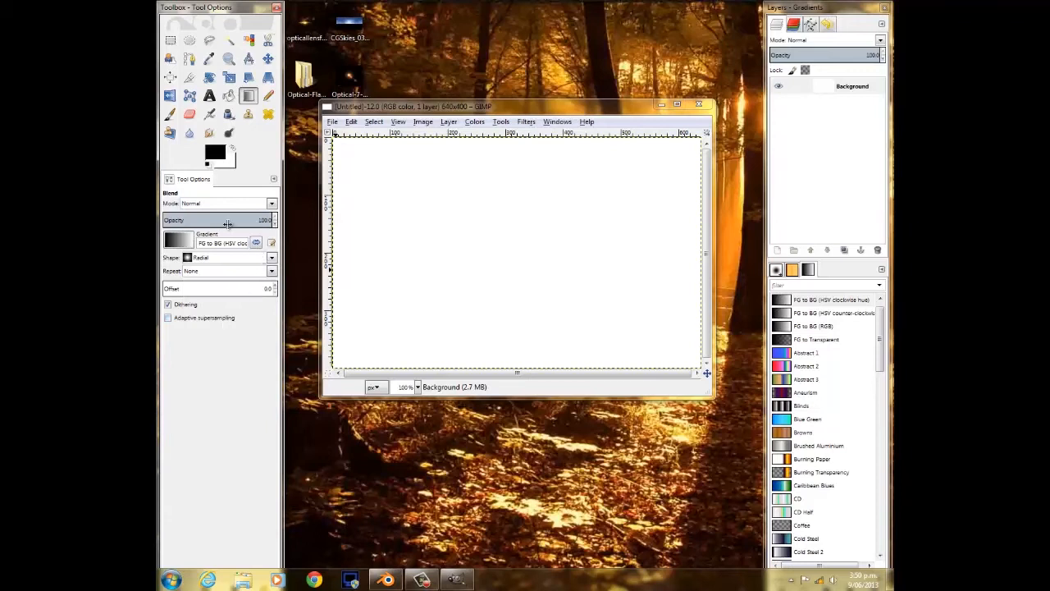
# Fill the canvas with a radial gradient running from pale yellow at the centre to golden yellow at the lower-left corner.
pyautogui.click(215, 152)
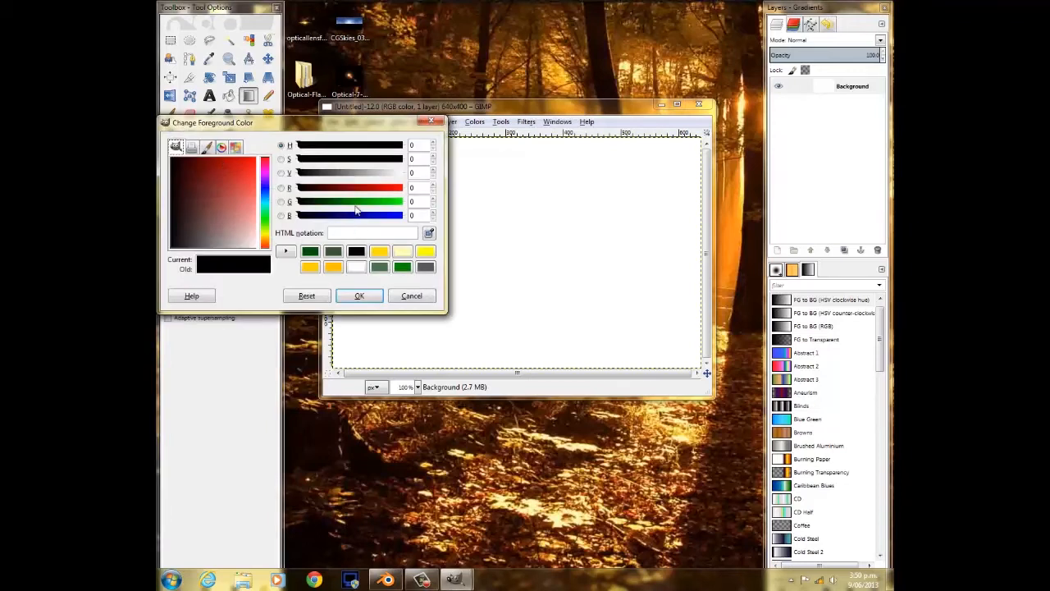
pyautogui.click(401, 252)
pyautogui.click(371, 295)
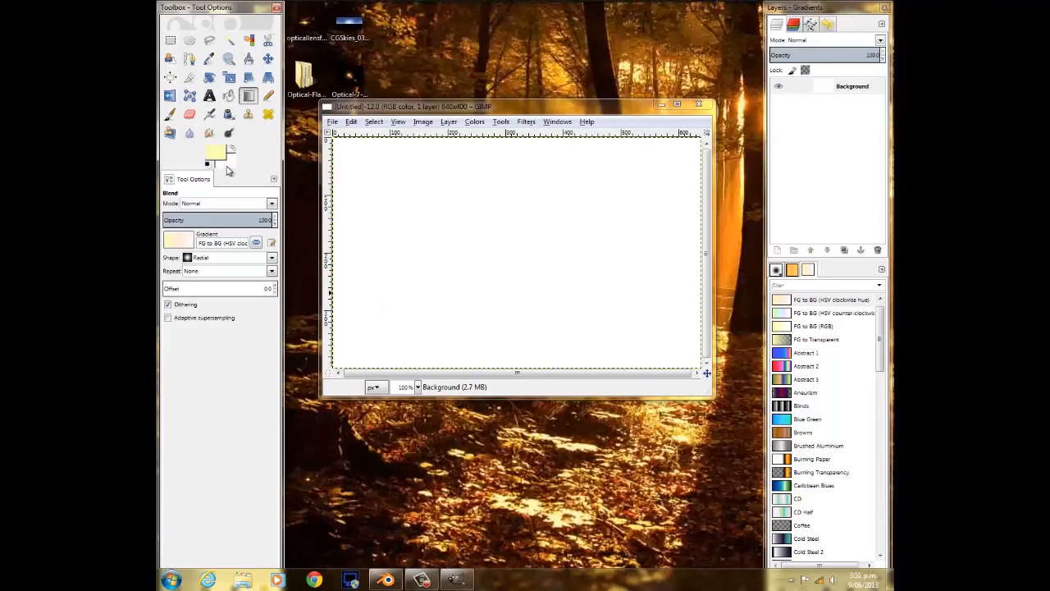
pyautogui.click(229, 163)
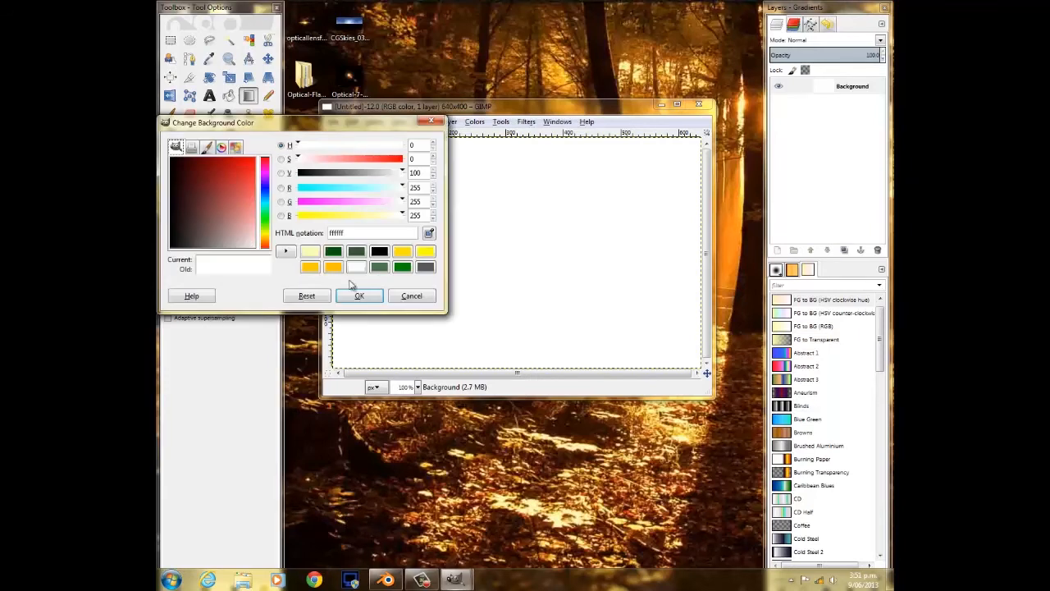
pyautogui.click(403, 254)
pyautogui.click(310, 267)
pyautogui.click(359, 297)
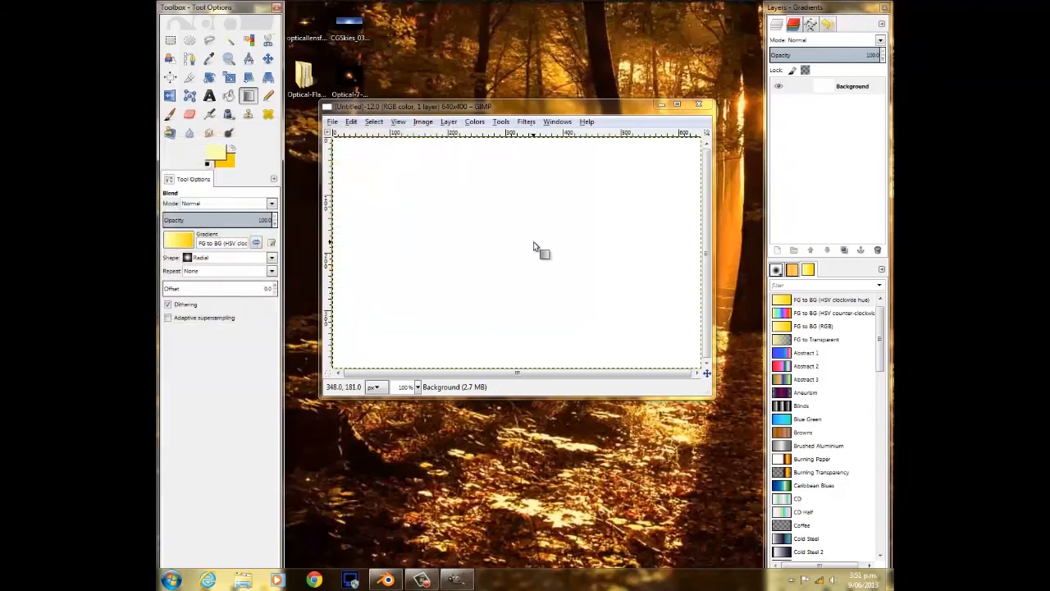
pyautogui.moveTo(510, 248); pyautogui.dragTo(338, 365)
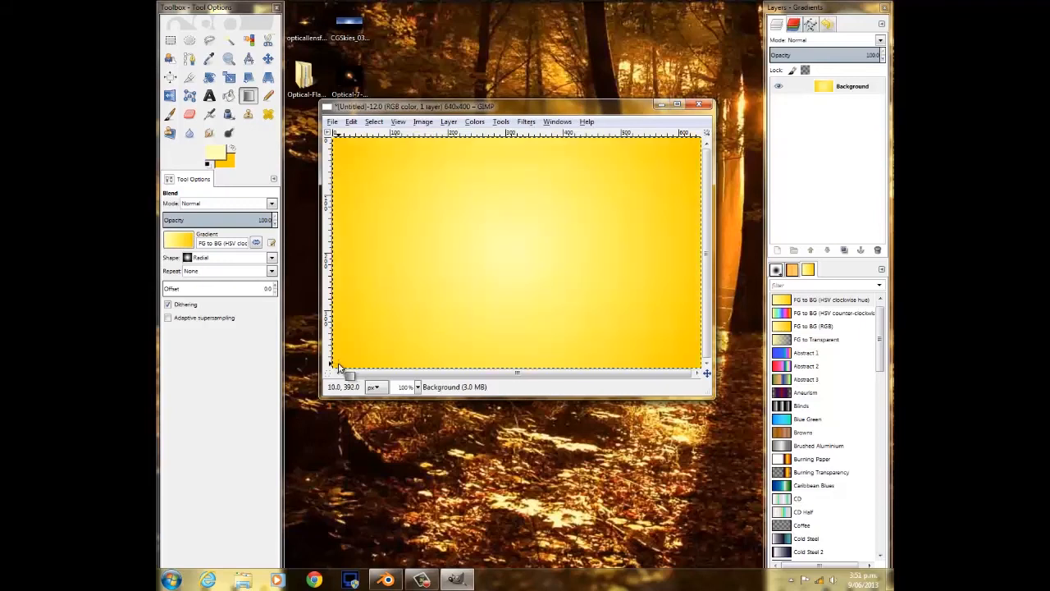
# Export the image as gradient.png to the lens flare elements folder on the Desktop with the default PNG options.
pyautogui.click(333, 121)
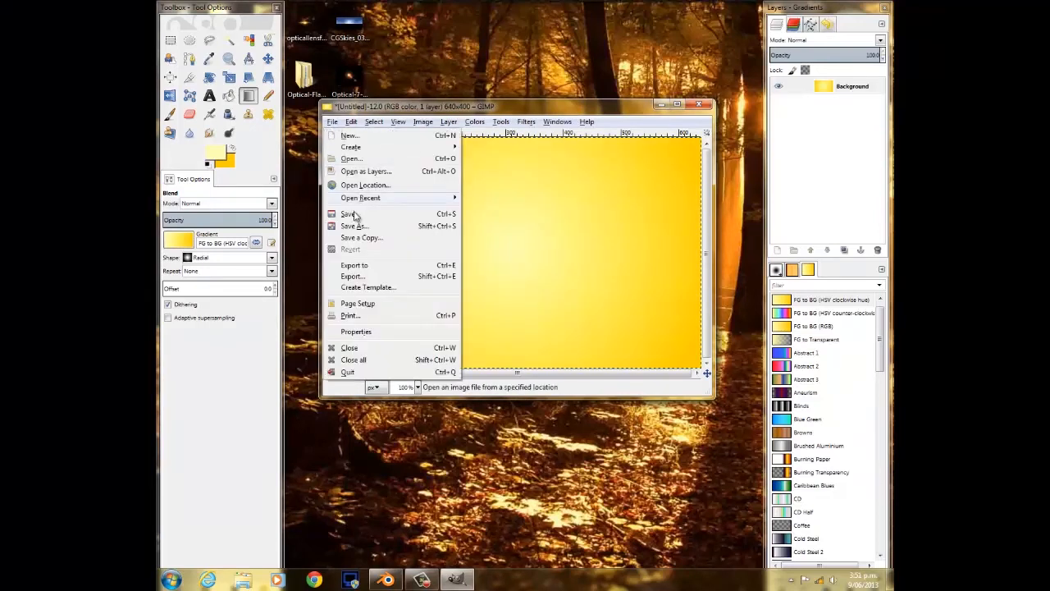
pyautogui.click(373, 276)
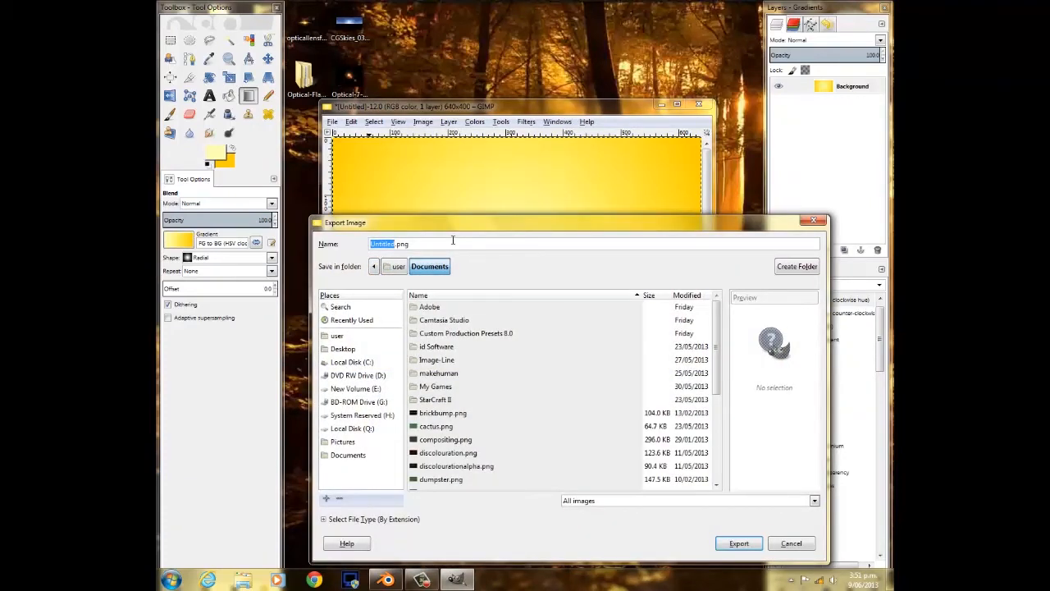
pyautogui.write('gradie')
pyautogui.click(343, 348)
pyautogui.doubleClick(439, 361)
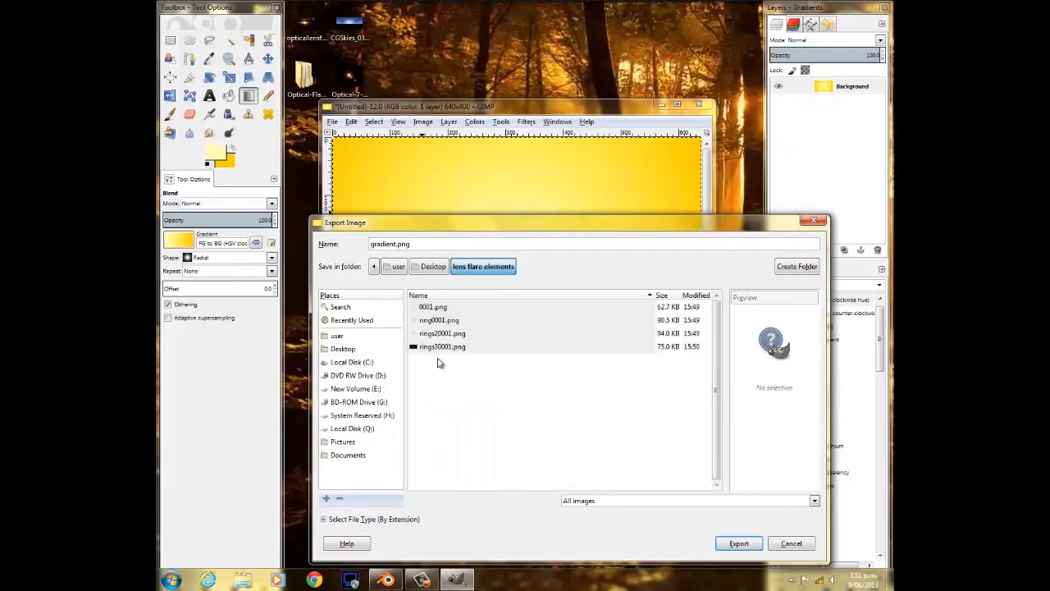
pyautogui.click(738, 543)
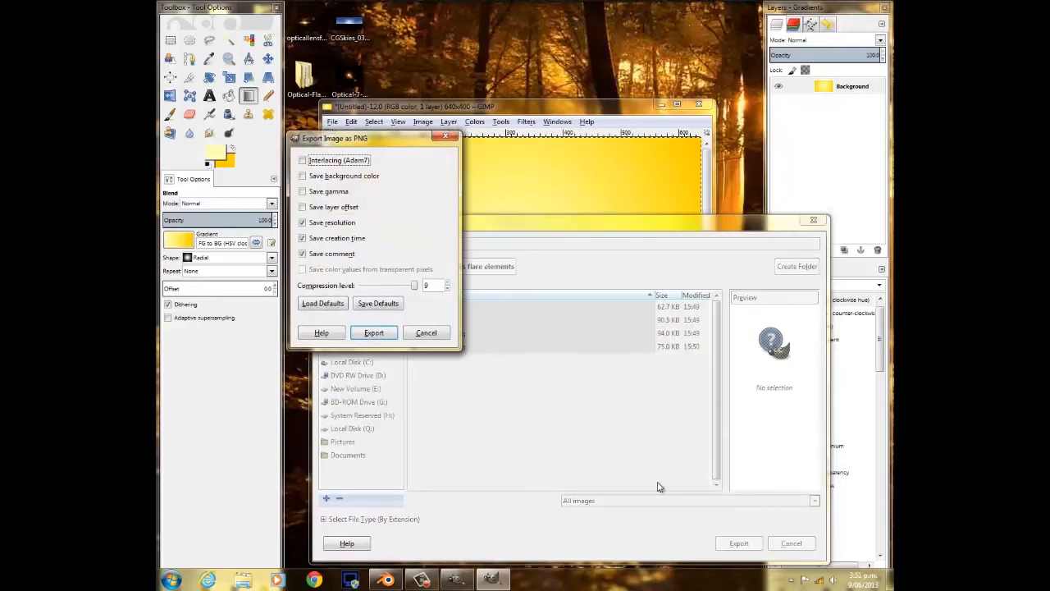
pyautogui.click(371, 332)
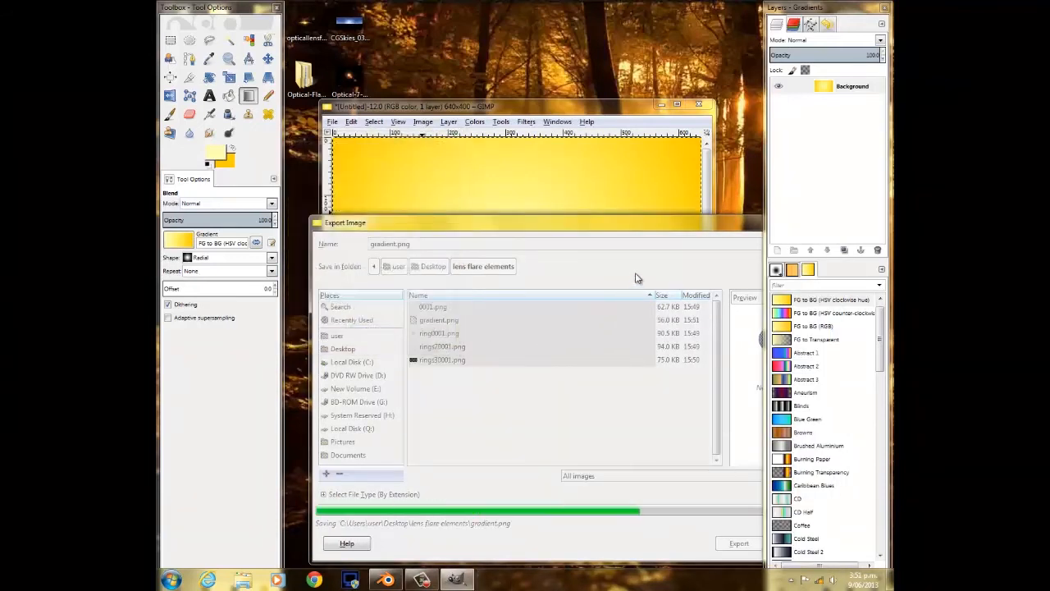
# Close the gradient image without saving, exit GIMP, and switch to Blender.
pyautogui.click(698, 104)
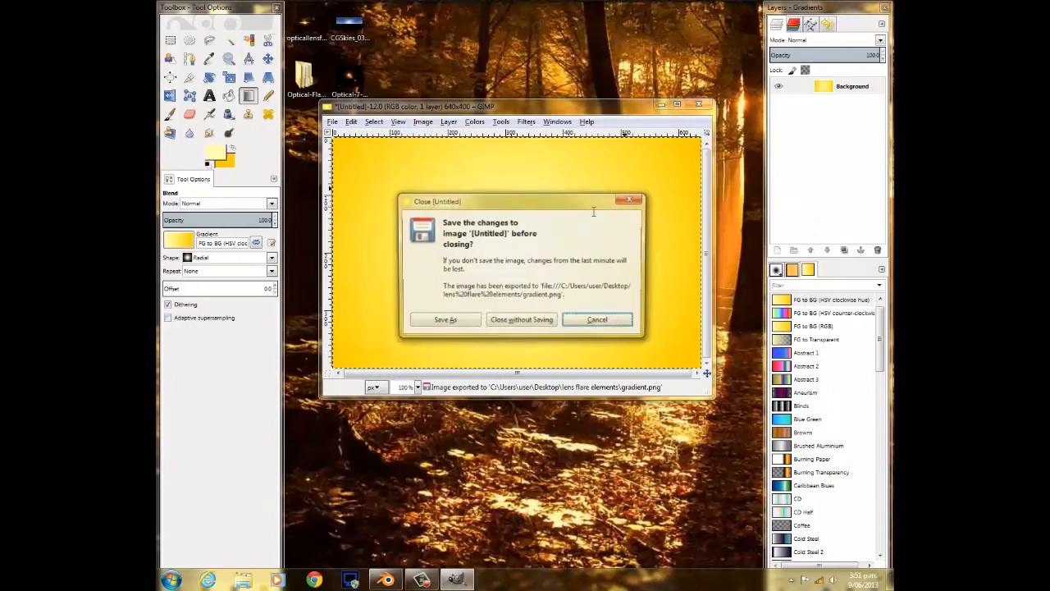
pyautogui.click(521, 320)
pyautogui.click(669, 105)
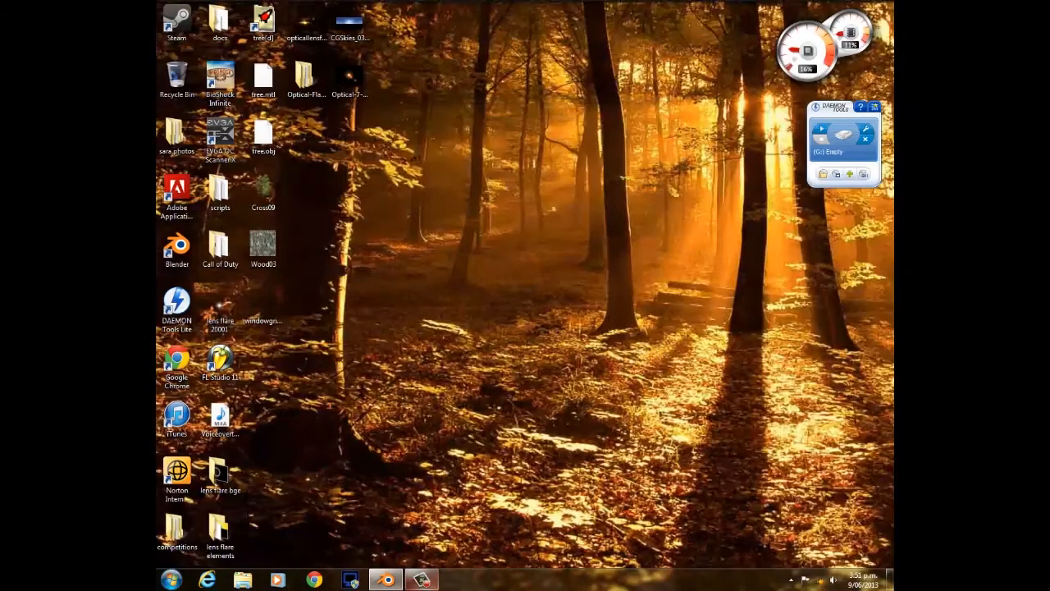
pyautogui.click(387, 581)
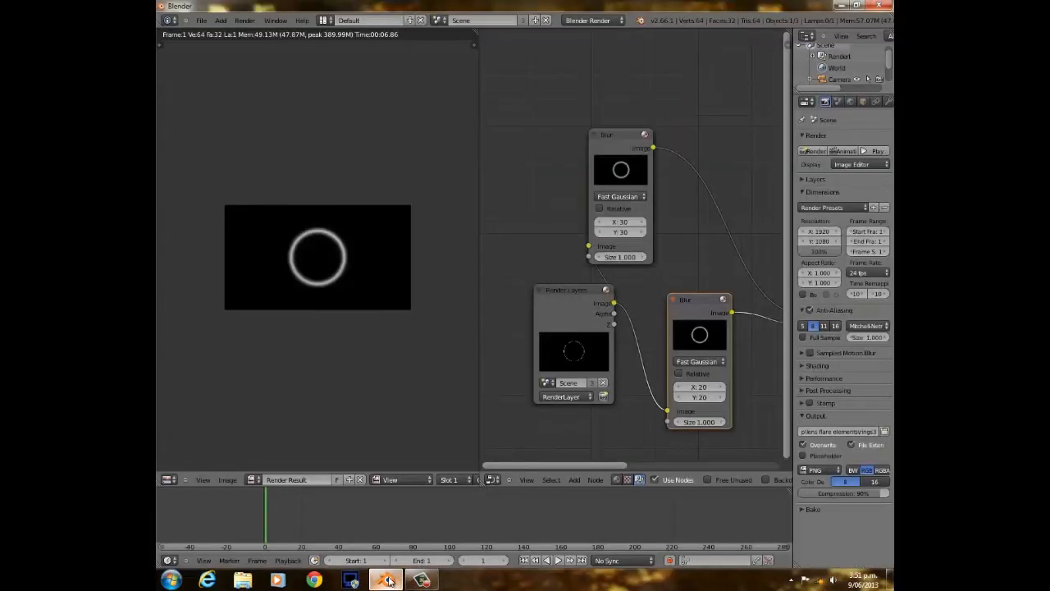
pyautogui.click(388, 581)
pyautogui.click(387, 581)
# Merge the node editor area into the render result area and switch the merged area to the 3D View.
pyautogui.scroll(-1, 363, 209)
pyautogui.scroll(1, 416, 235)
pyautogui.scroll(-4, 408, 241)
pyautogui.scroll(3, 364, 246)
pyautogui.scroll(-3, 357, 259)
pyautogui.scroll(3, 378, 279)
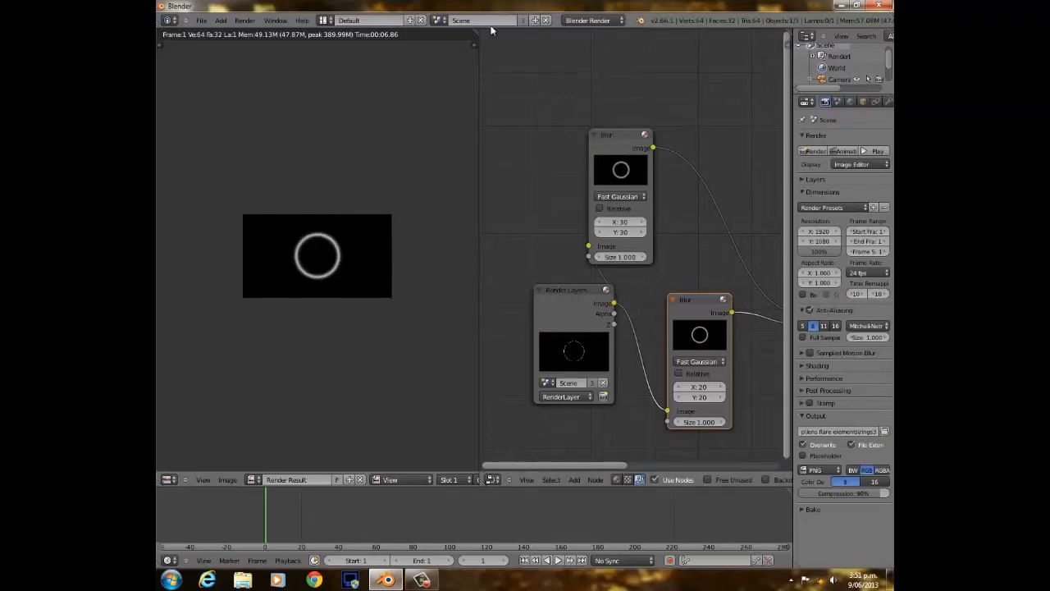
pyautogui.moveTo(474, 29); pyautogui.dragTo(525, 65)
pyautogui.scroll(-4, 459, 237)
pyautogui.scroll(4, 504, 261)
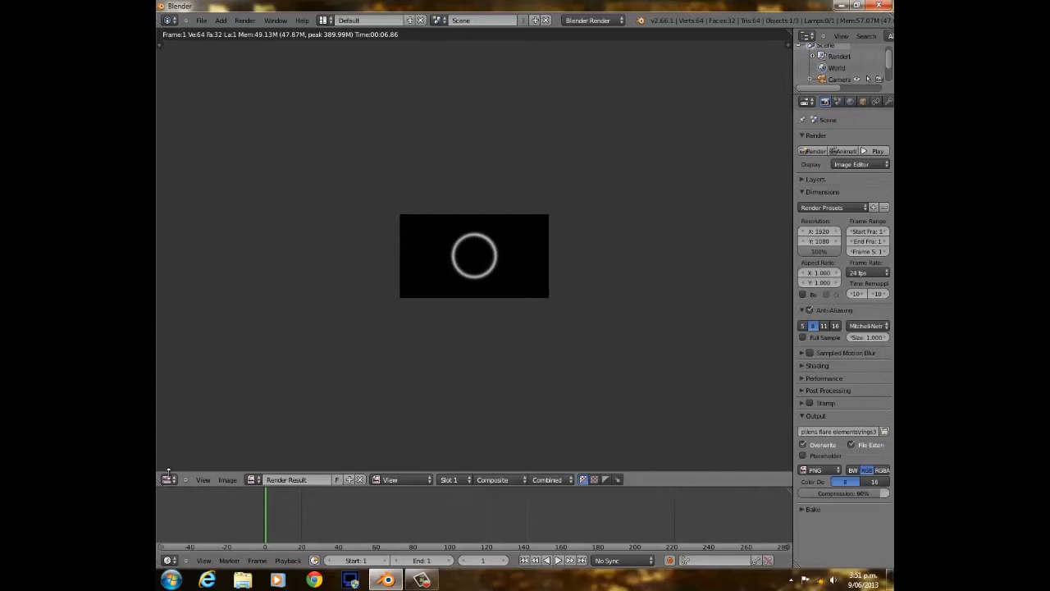
pyautogui.click(168, 479)
pyautogui.click(176, 467)
pyautogui.scroll(3, 500, 291)
# Delete the existing ring object and add a plane in its place, rotated 90 degrees about the X axis.
pyautogui.press('x')
pyautogui.click(526, 284)
pyautogui.hotkey('shift', 'a')
pyautogui.moveTo(531, 226)
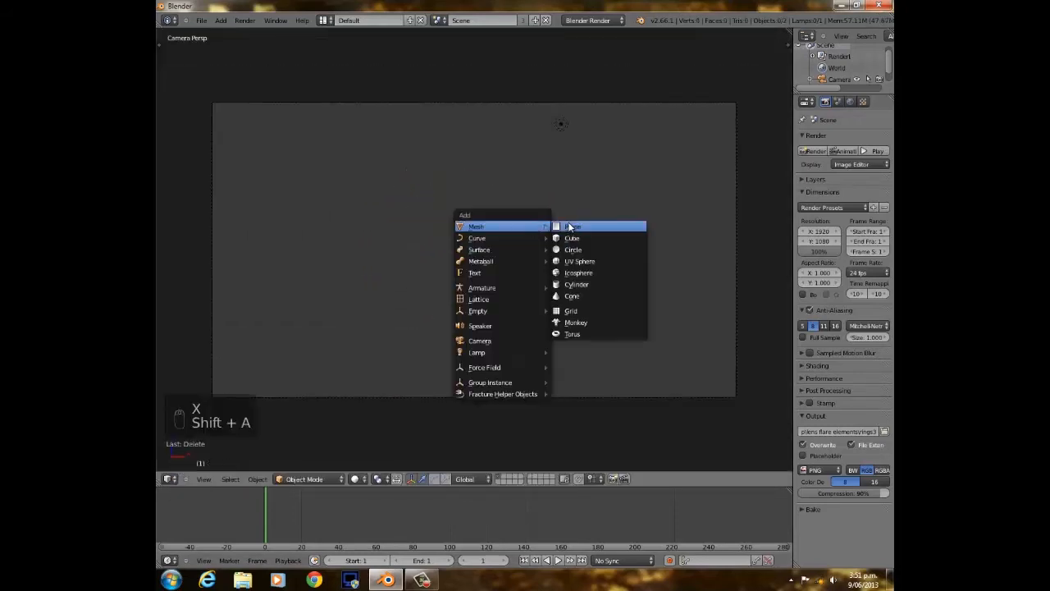
pyautogui.click(569, 226)
pyautogui.write('rx90')
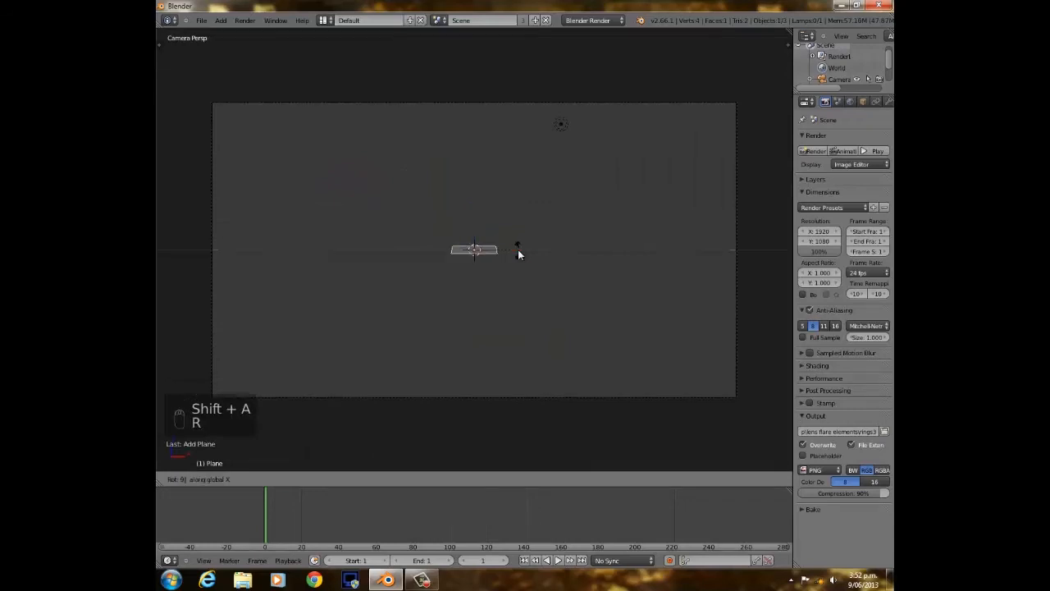
pyautogui.press('Return')
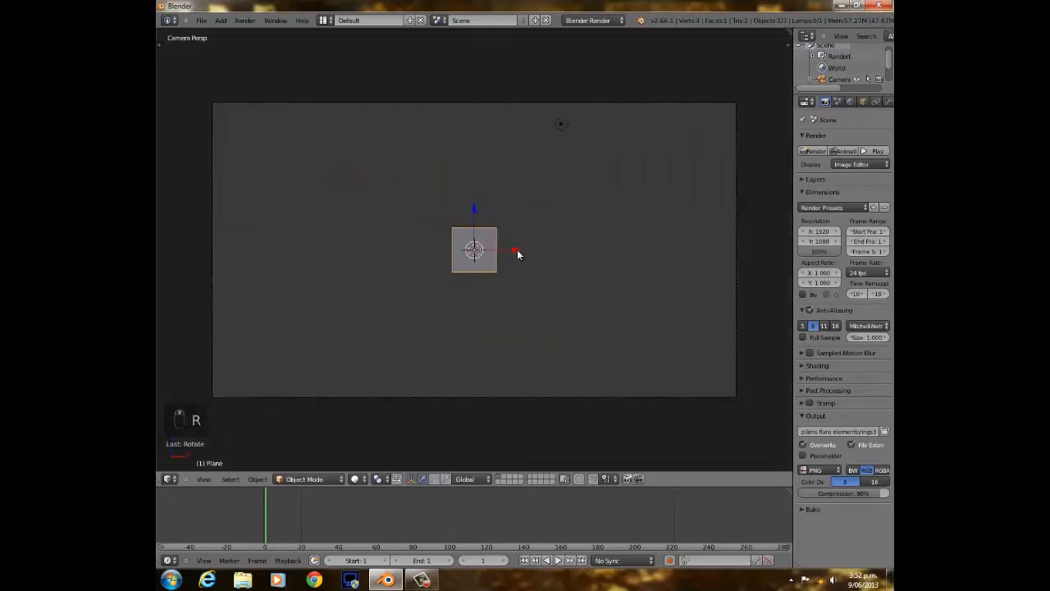
# Scale the plane up to about a fifth of the camera frame's width and rotate it 90 degrees about the Z axis.
pyautogui.scroll(-3, 529, 250)
pyautogui.press('s')
pyautogui.click(608, 250)
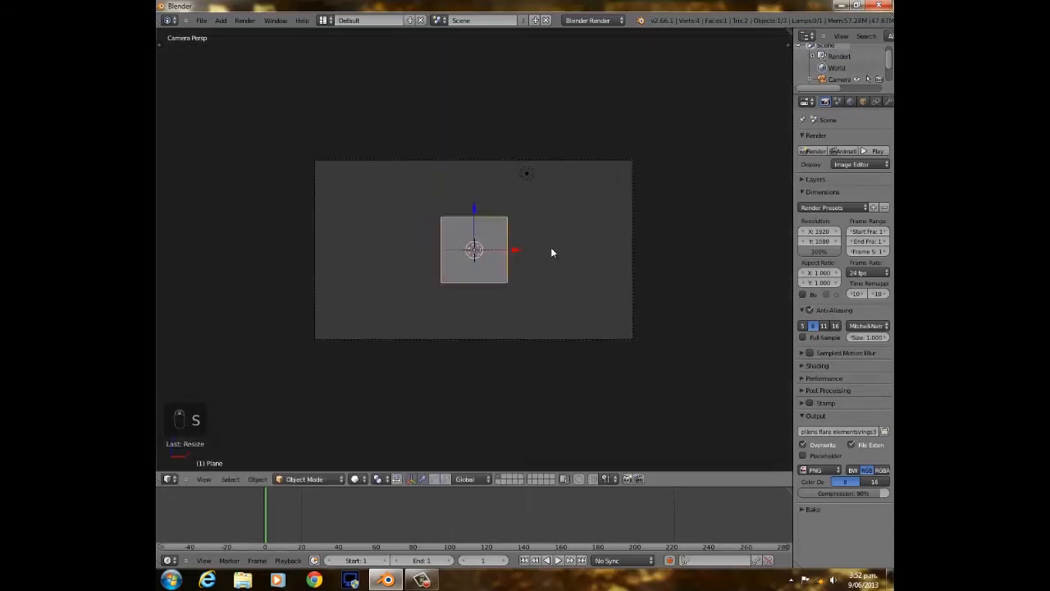
pyautogui.write('rz90')
pyautogui.press('Return')
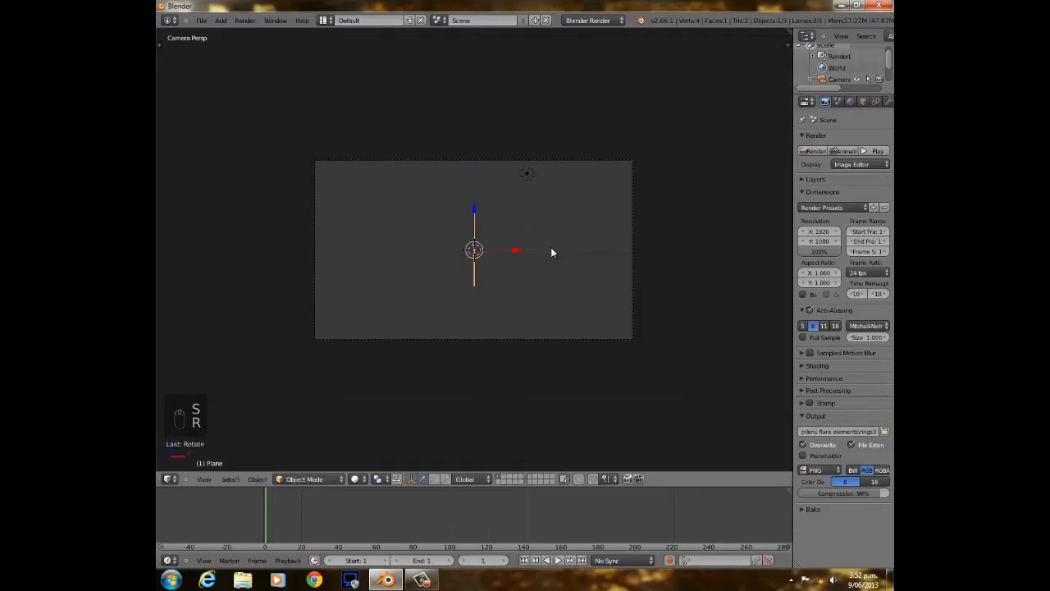
# Move the plane along the X axis to the right edge of the camera frame.
pyautogui.moveTo(576, 229); pyautogui.dragTo(519, 260, button='middle')
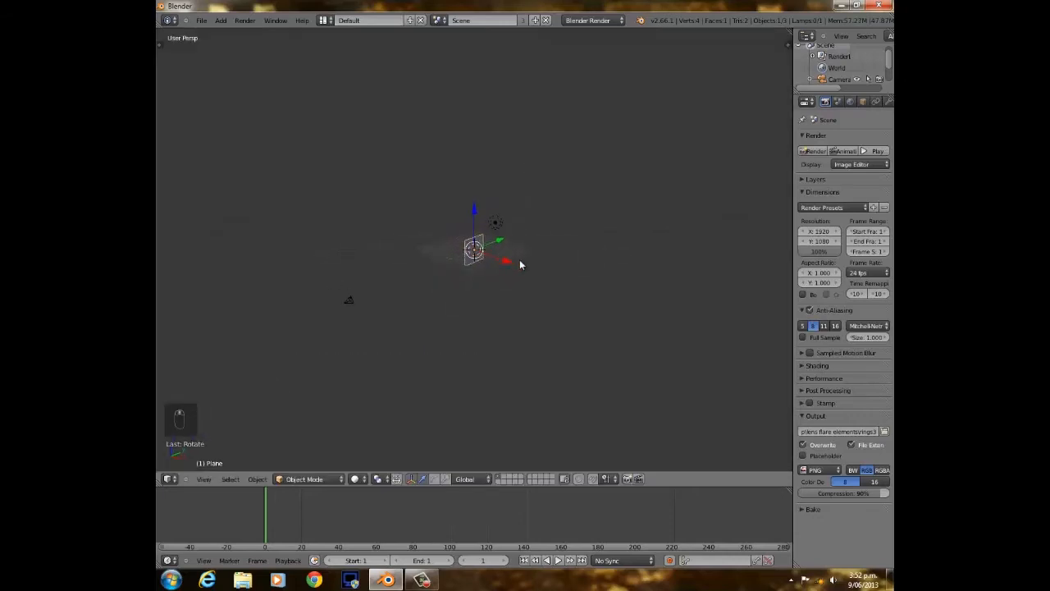
pyautogui.press('g')
pyautogui.press('x')
pyautogui.click(548, 278)
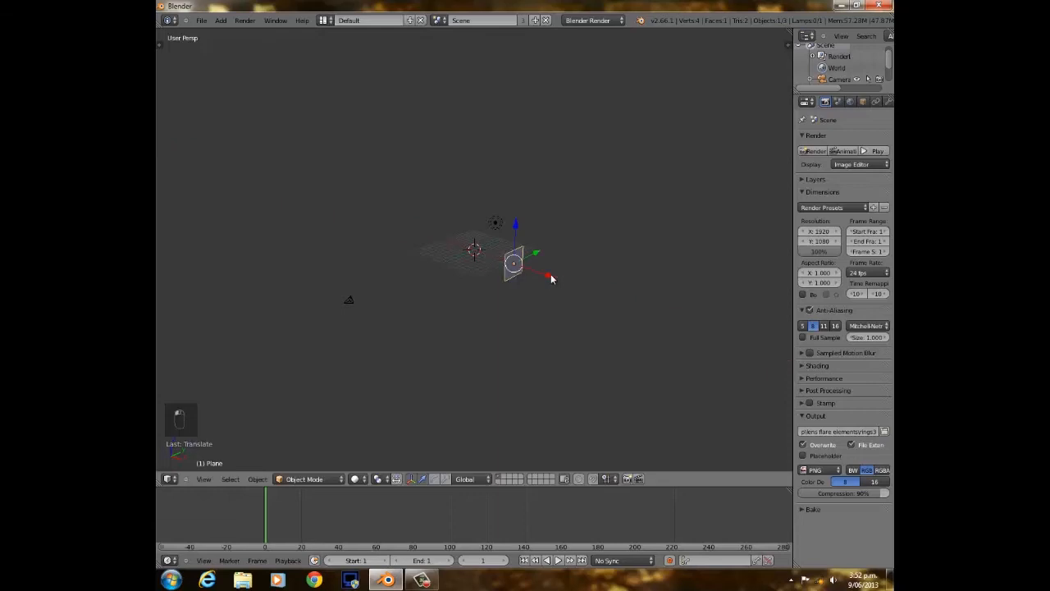
pyautogui.press('KP_0')
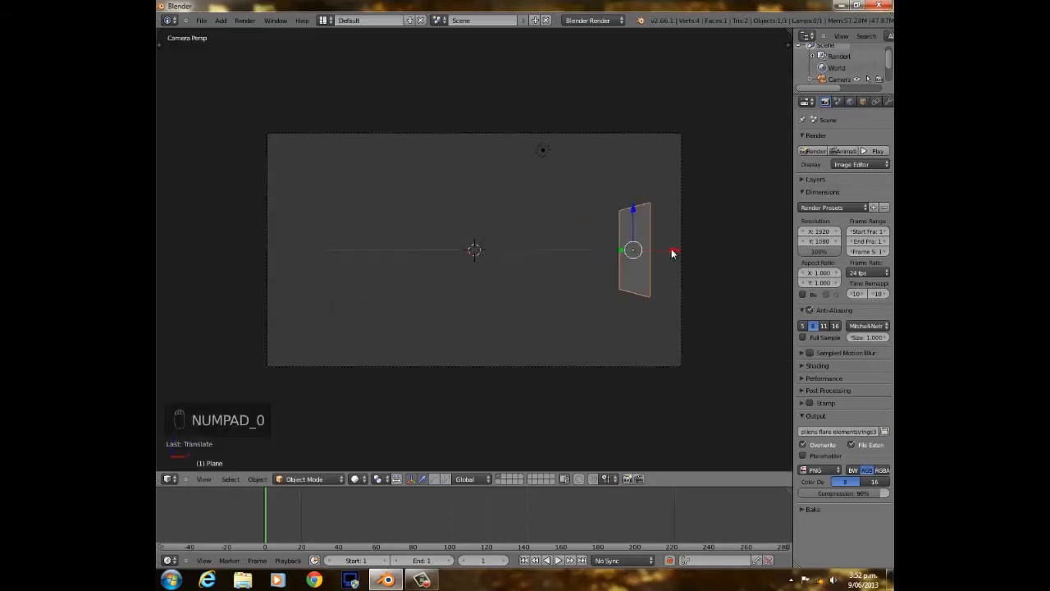
pyautogui.press('g')
pyautogui.click(694, 252)
# Enlarge the plane until it extends above and below the camera frame, adjusting its position at the frame's right edge.
pyautogui.press('s')
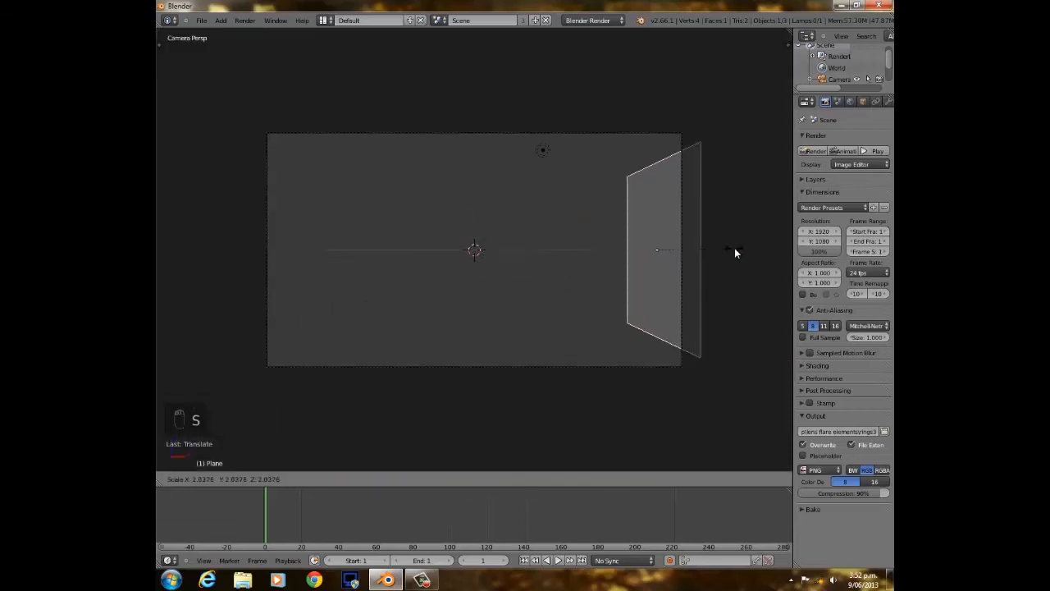
pyautogui.click(755, 250)
pyautogui.press('g')
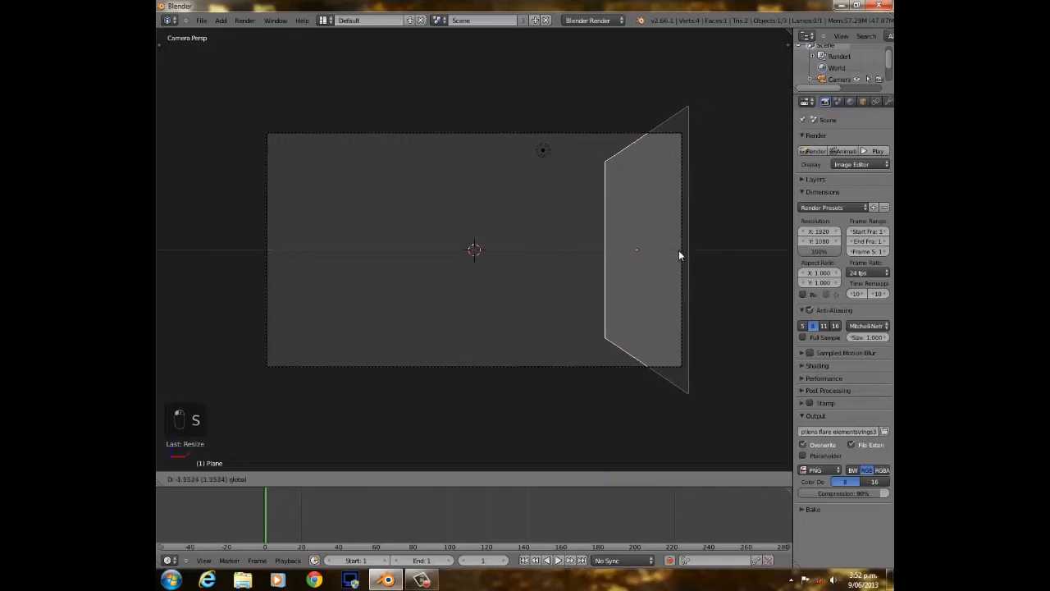
pyautogui.press('s')
pyautogui.click(703, 251)
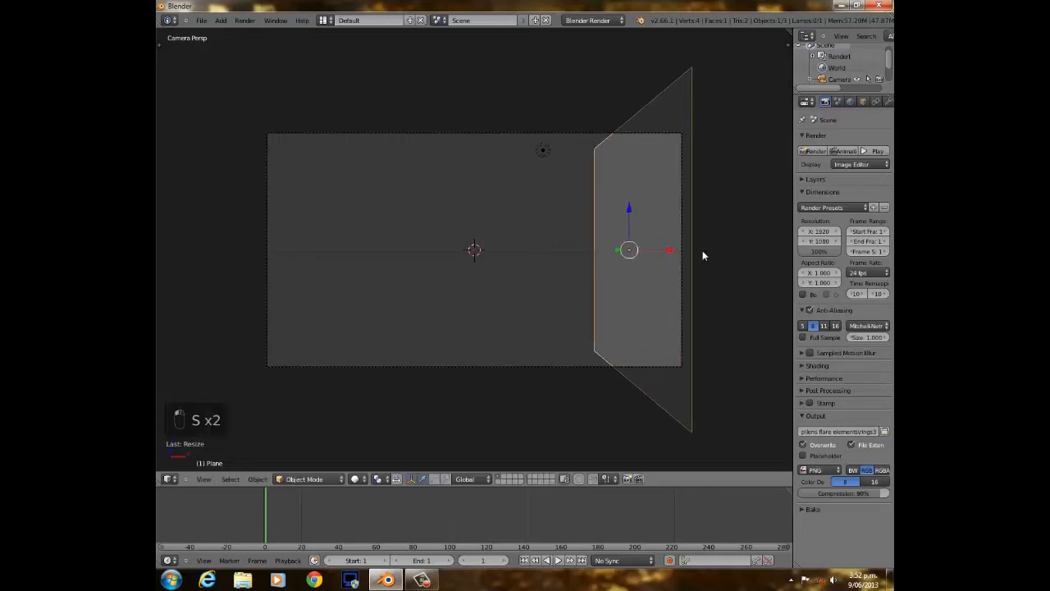
pyautogui.press('g')
pyautogui.click(681, 247)
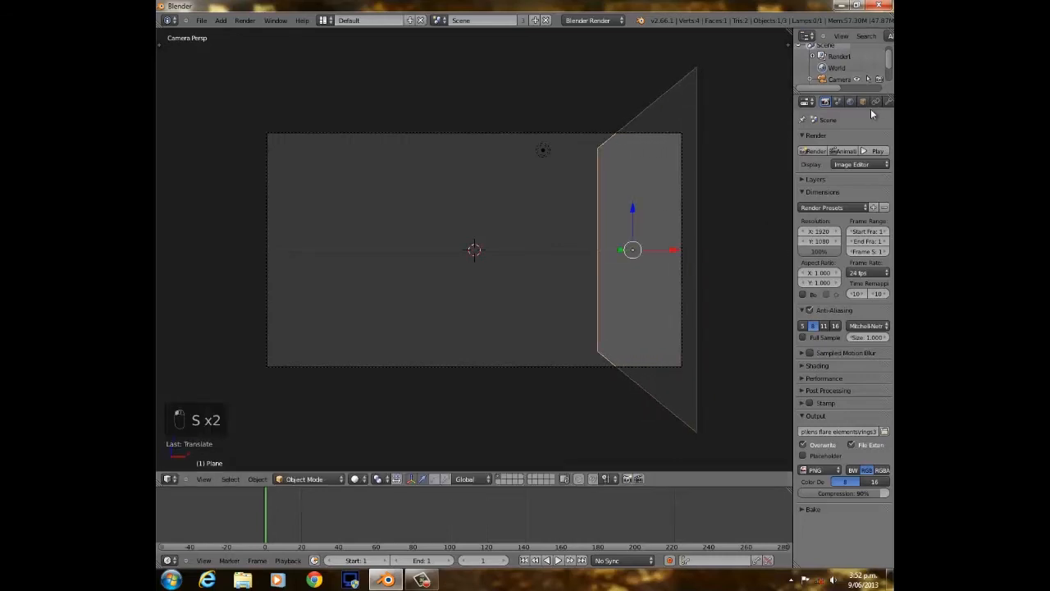
# Add a particle system to the plane with 130 particles, a lifetime of 75 and Random emission distribution.
pyautogui.scroll(-4, 885, 103)
pyautogui.click(869, 102)
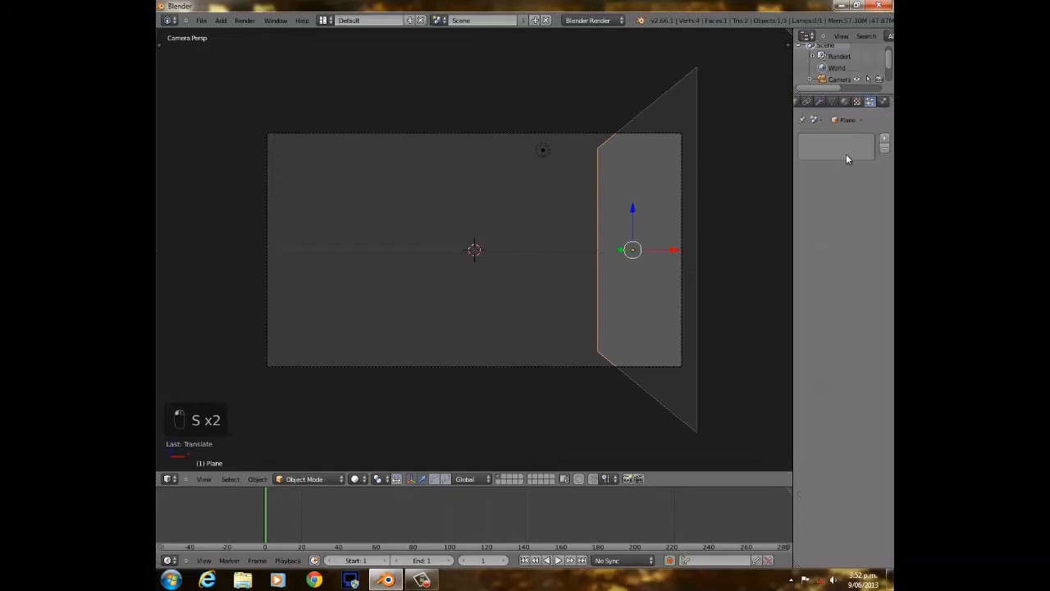
pyautogui.click(884, 138)
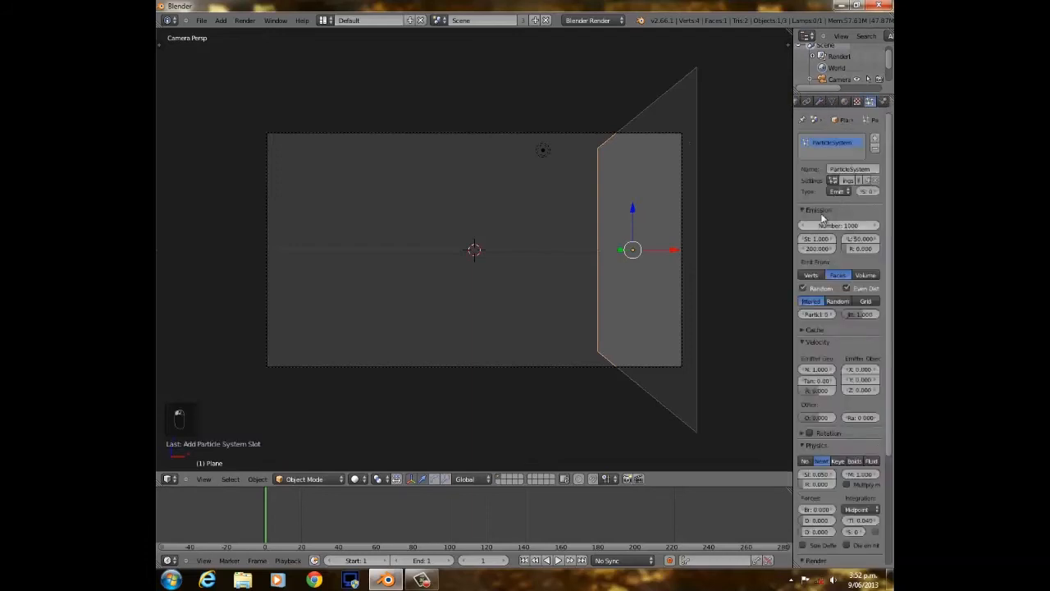
pyautogui.click(838, 221)
pyautogui.press('Return')
pyautogui.click(838, 301)
# Set the particles' normal velocity to 6 and their random velocity to 0.3.
pyautogui.click(818, 359)
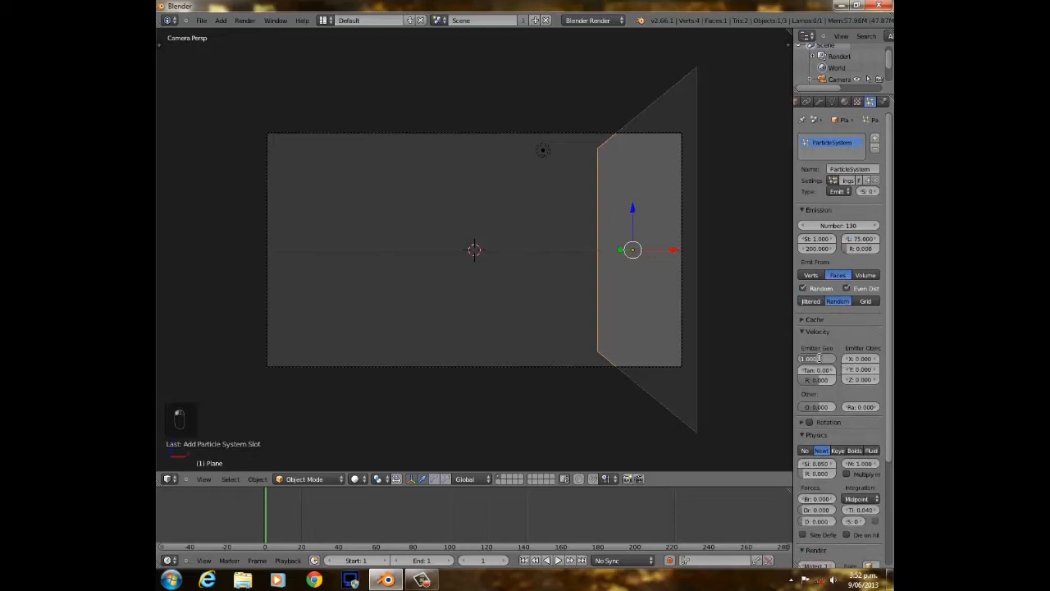
pyautogui.write('6')
pyautogui.press('Return')
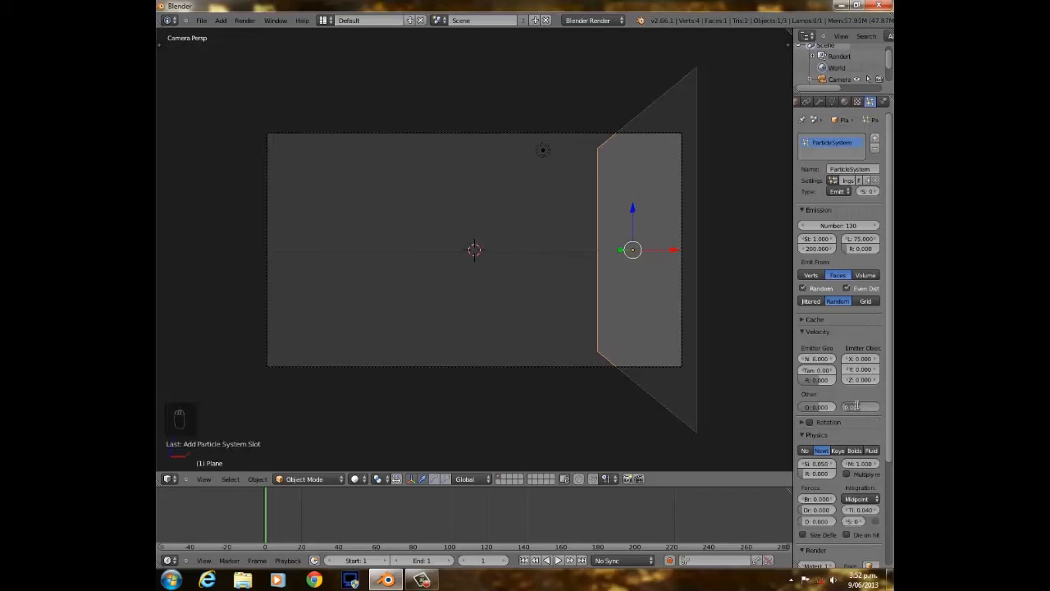
pyautogui.write('.3')
pyautogui.press('Return')
# Turn off rendering of the emitter in the particle system's render settings.
pyautogui.scroll(-2, 845, 437)
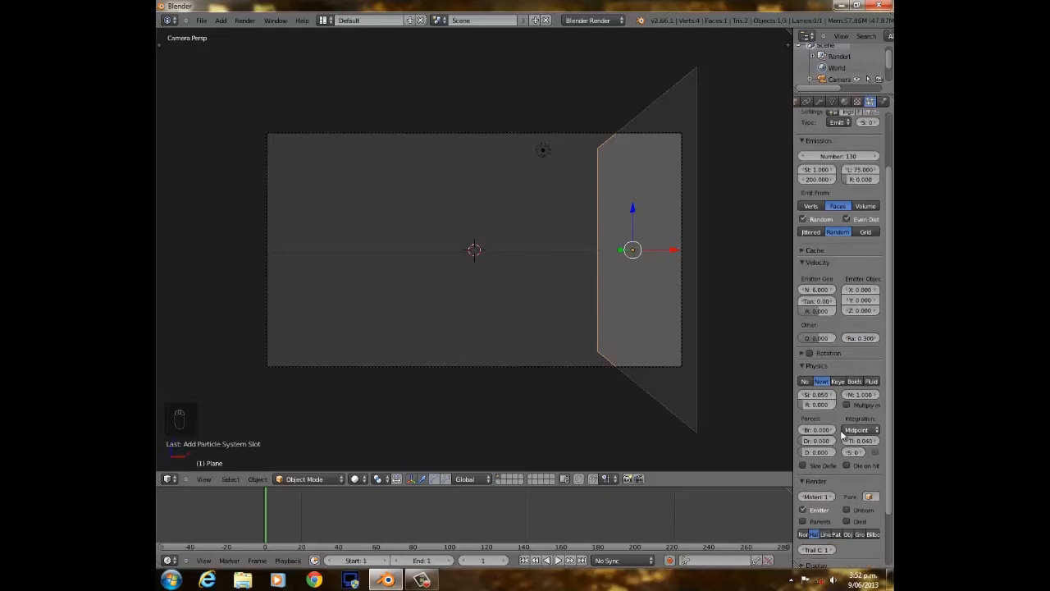
pyautogui.scroll(-2, 842, 435)
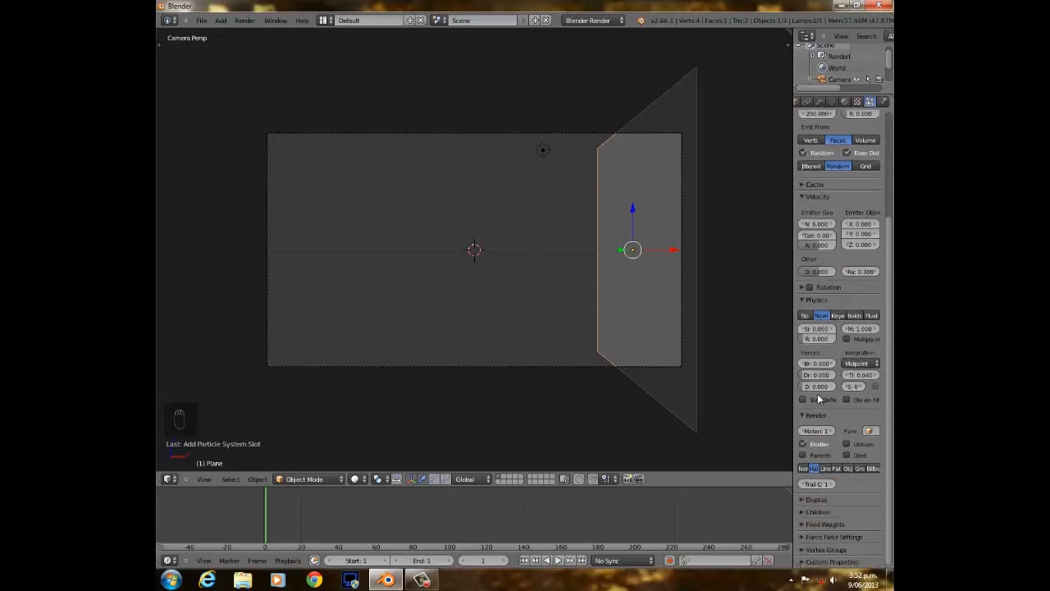
pyautogui.click(802, 444)
pyautogui.scroll(-4, 493, 248)
pyautogui.scroll(4, 496, 254)
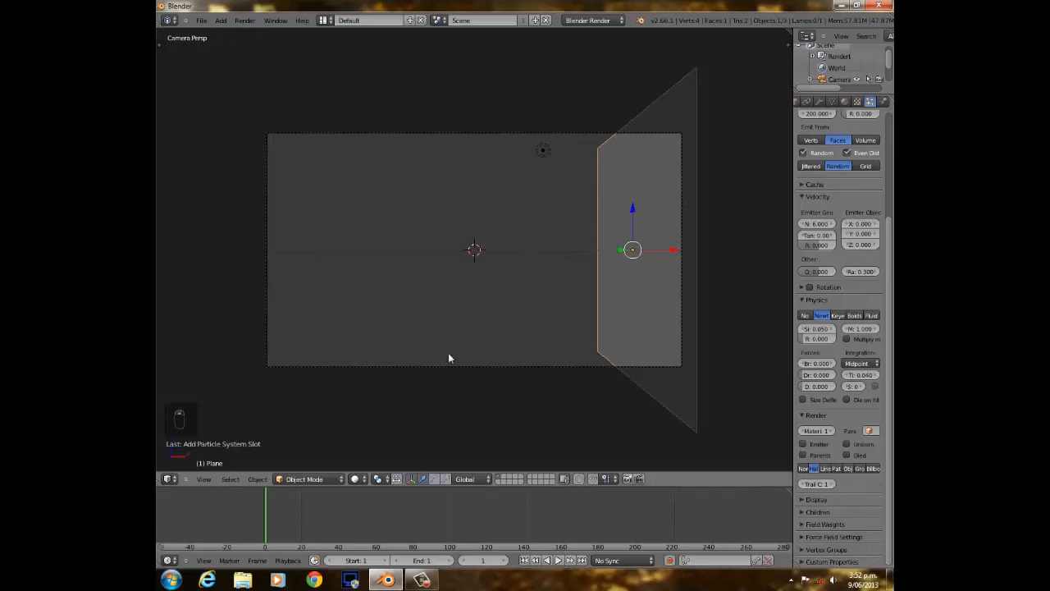
# Set the particle system's gravity field weight to 0.
pyautogui.moveTo(474, 249); pyautogui.dragTo(512, 279, button='middle')
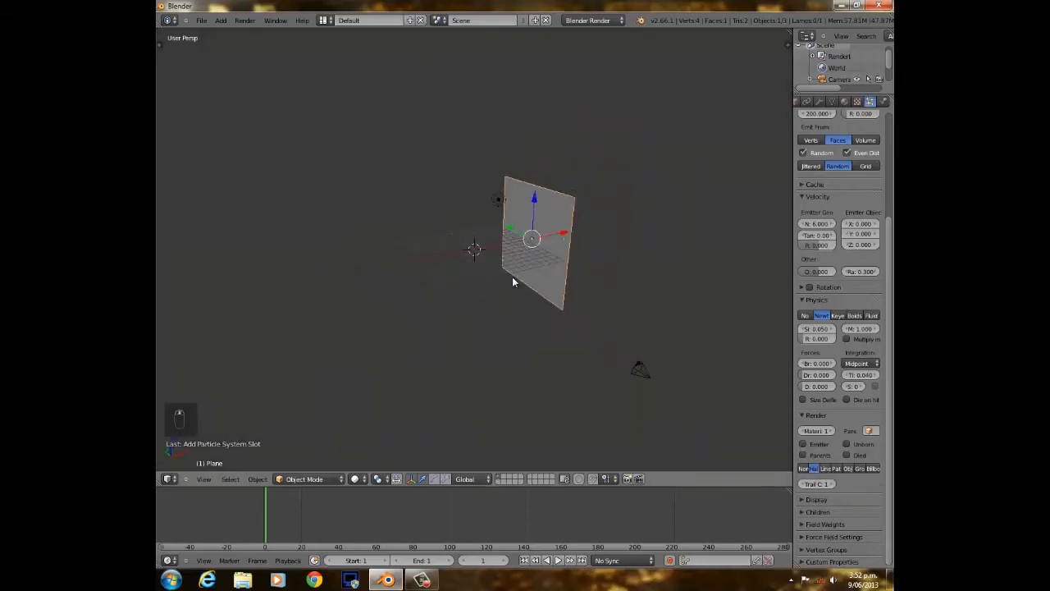
pyautogui.click(822, 536)
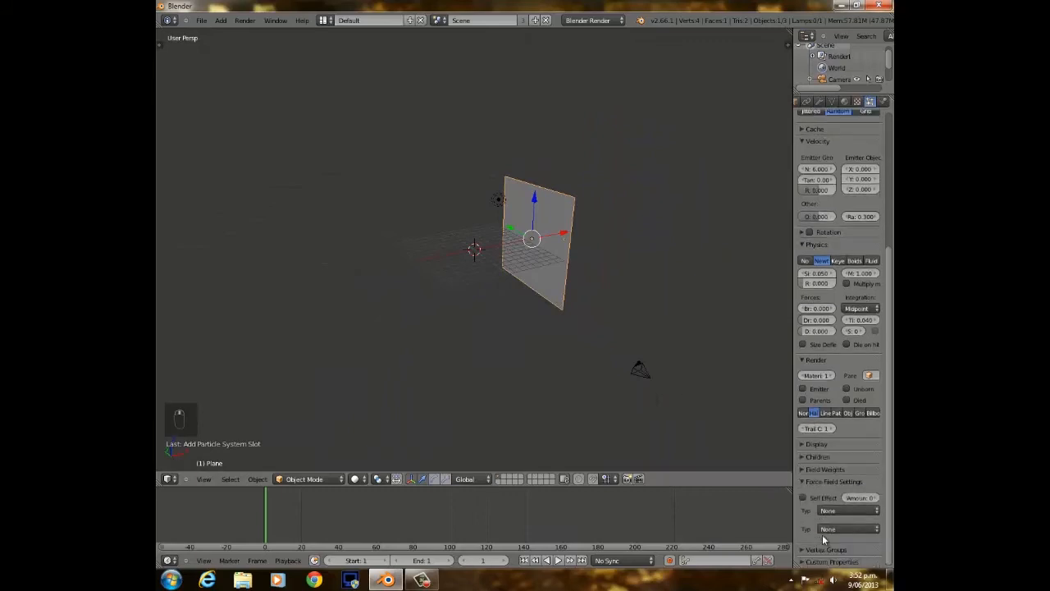
pyautogui.click(812, 470)
pyautogui.moveTo(832, 497); pyautogui.dragTo(743, 497)
pyautogui.scroll(4, 575, 320)
pyautogui.moveTo(649, 302); pyautogui.dragTo(608, 271, button='middle')
pyautogui.scroll(-1, 609, 272)
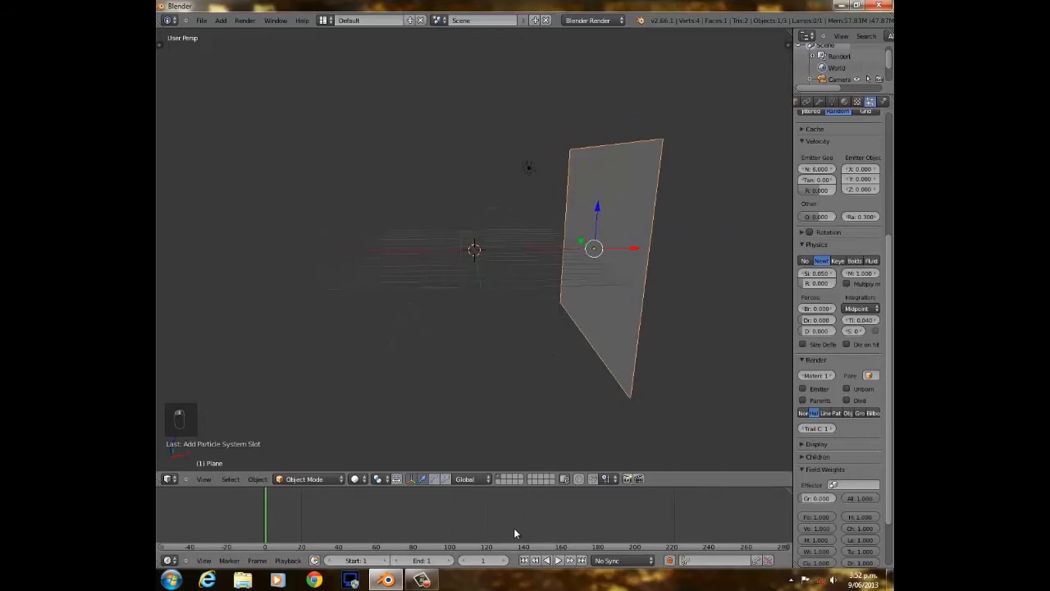
# Set the animation's end frame to 250 and play it to preview the particles.
pyautogui.click(421, 560)
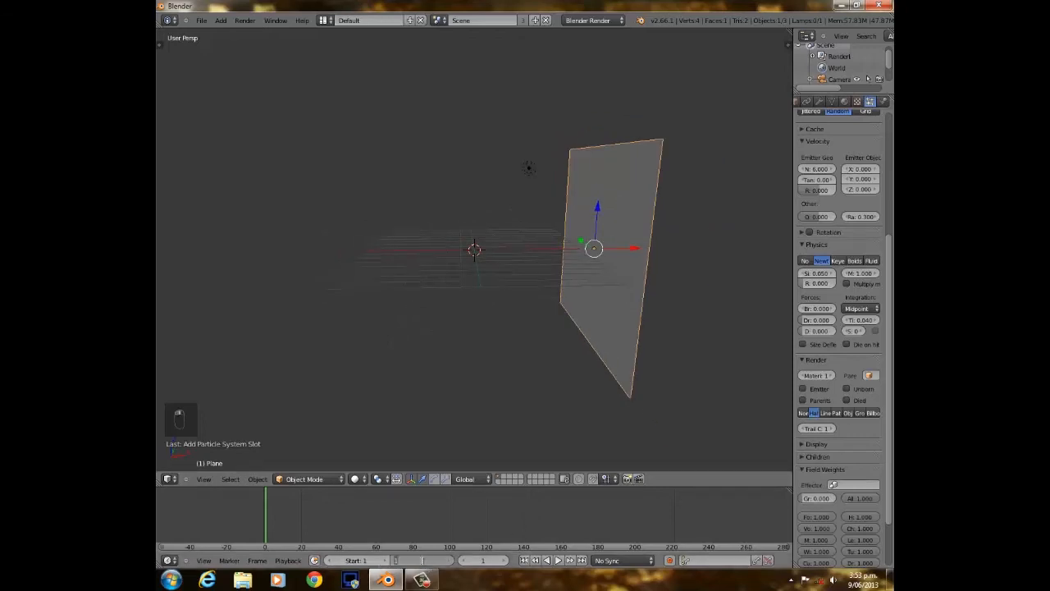
pyautogui.write('250')
pyautogui.press('Return')
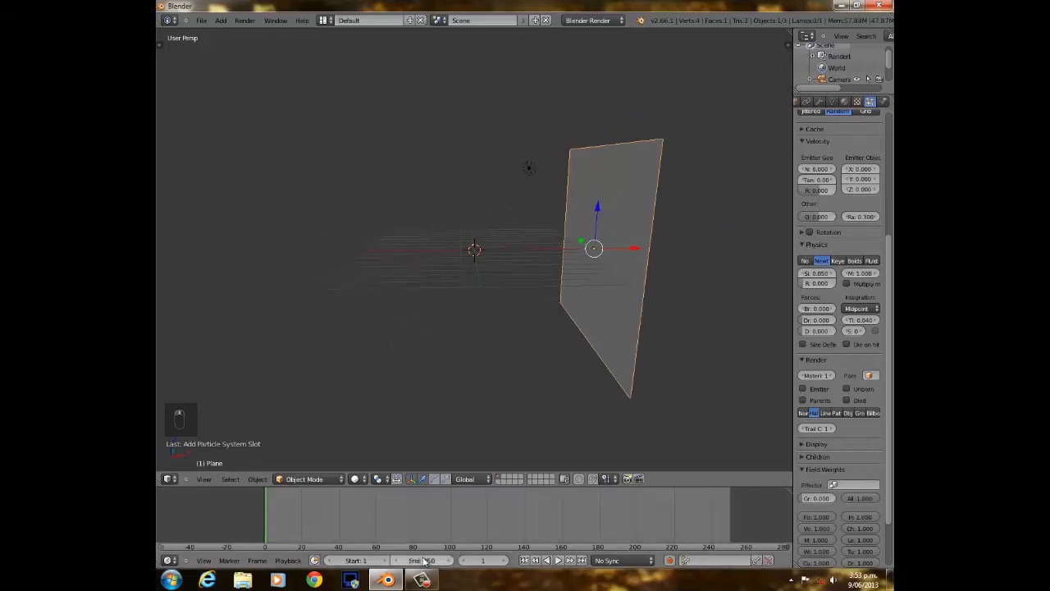
pyautogui.click(558, 560)
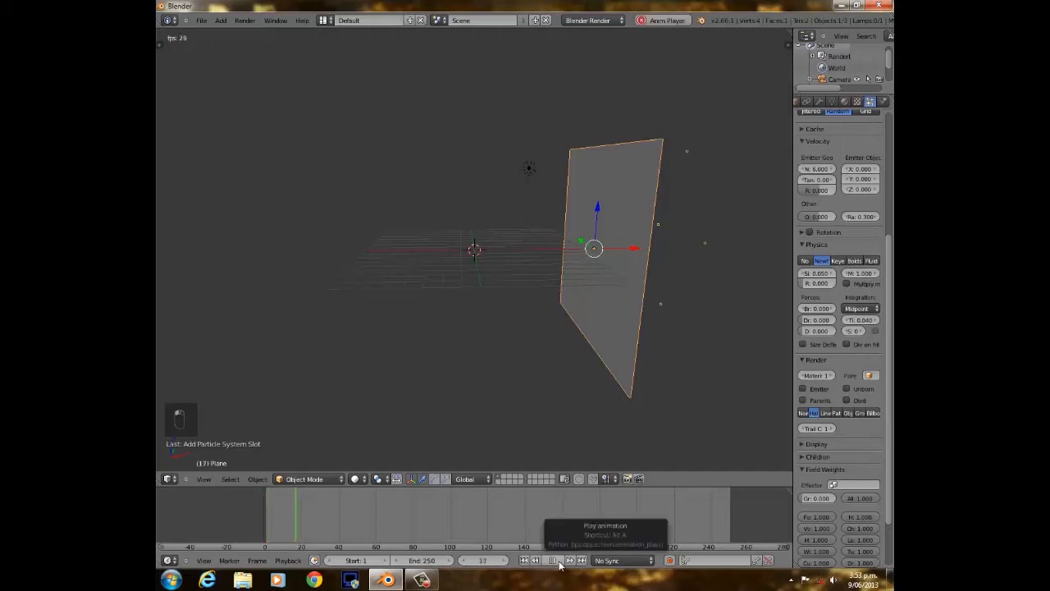
# Rotate the plane about the Z axis so it emits particles toward the scene's centre.
pyautogui.moveTo(675, 274); pyautogui.dragTo(647, 277, button='middle')
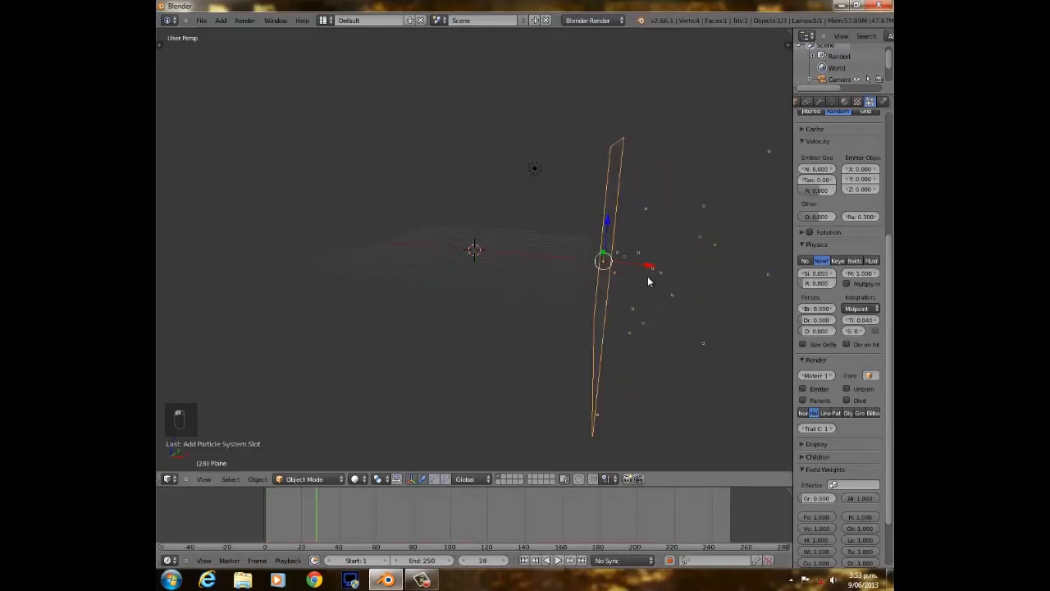
pyautogui.press('r')
pyautogui.press('z')
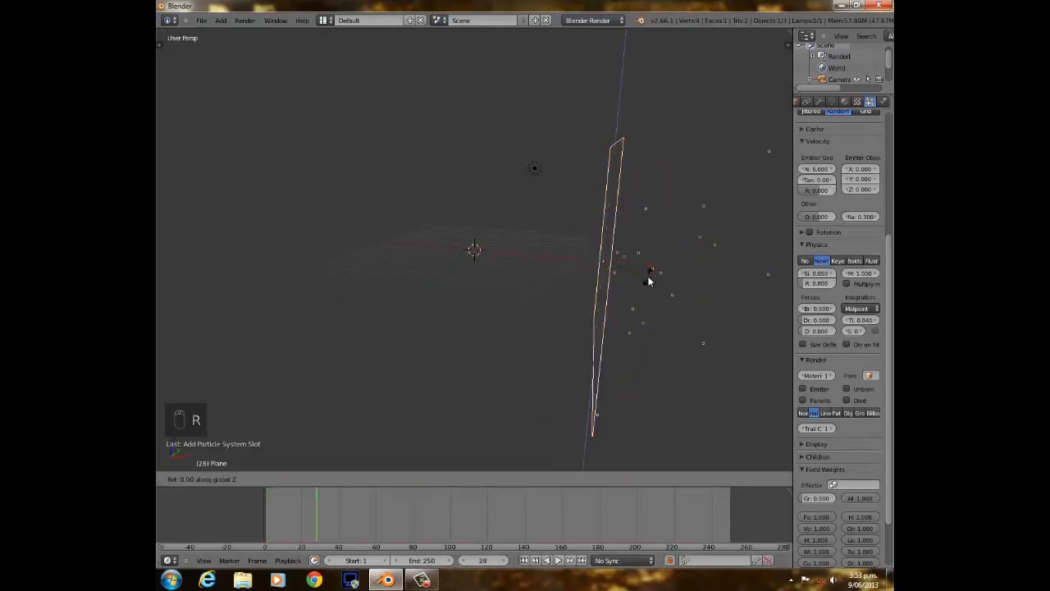
pyautogui.click(648, 282)
# Play the particle animation in the camera view and shift the plane slightly along X toward the frame's centre.
pyautogui.hotkey('alt', 'a')
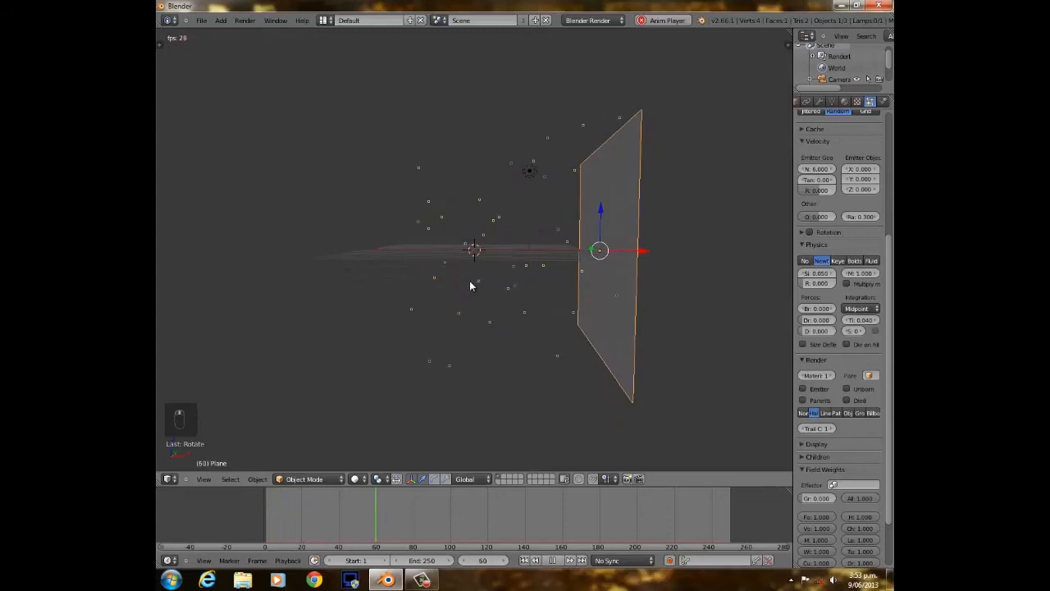
pyautogui.press('KP_0')
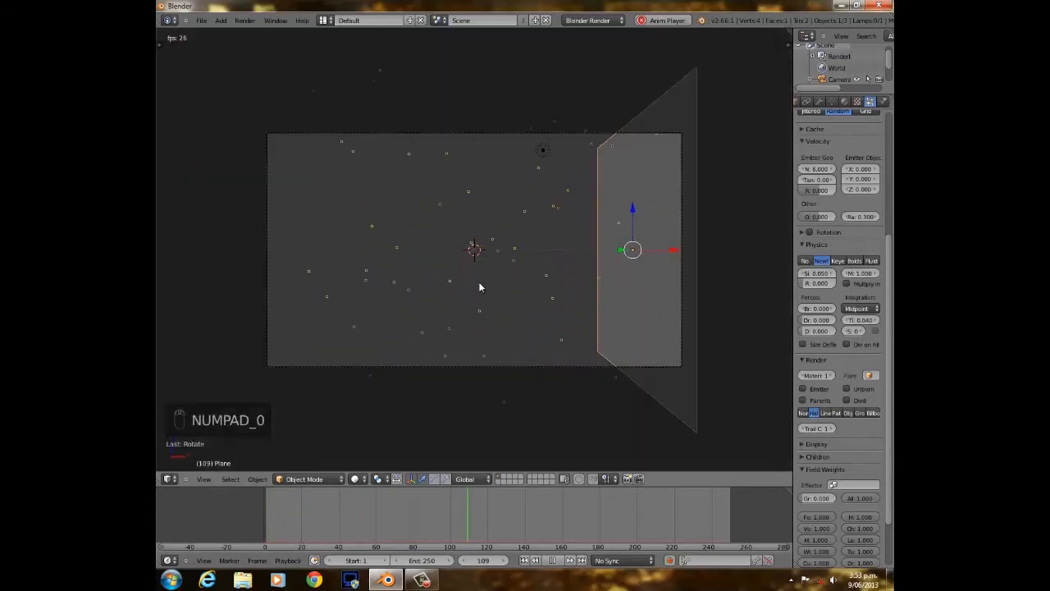
pyautogui.moveTo(678, 252); pyautogui.dragTo(663, 249)
pyautogui.scroll(-3, 549, 300)
pyautogui.scroll(6, 545, 305)
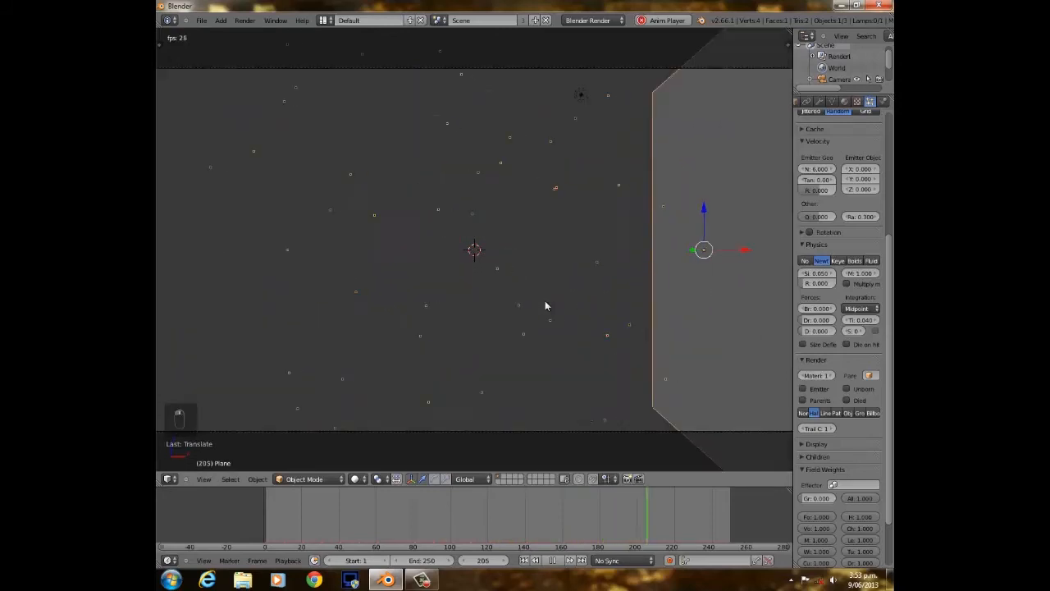
# Leave the camera view to look at the particle plane from outside and stop the animation playback.
pyautogui.scroll(-4, 545, 305)
pyautogui.moveTo(478, 304); pyautogui.dragTo(509, 520, button='middle')
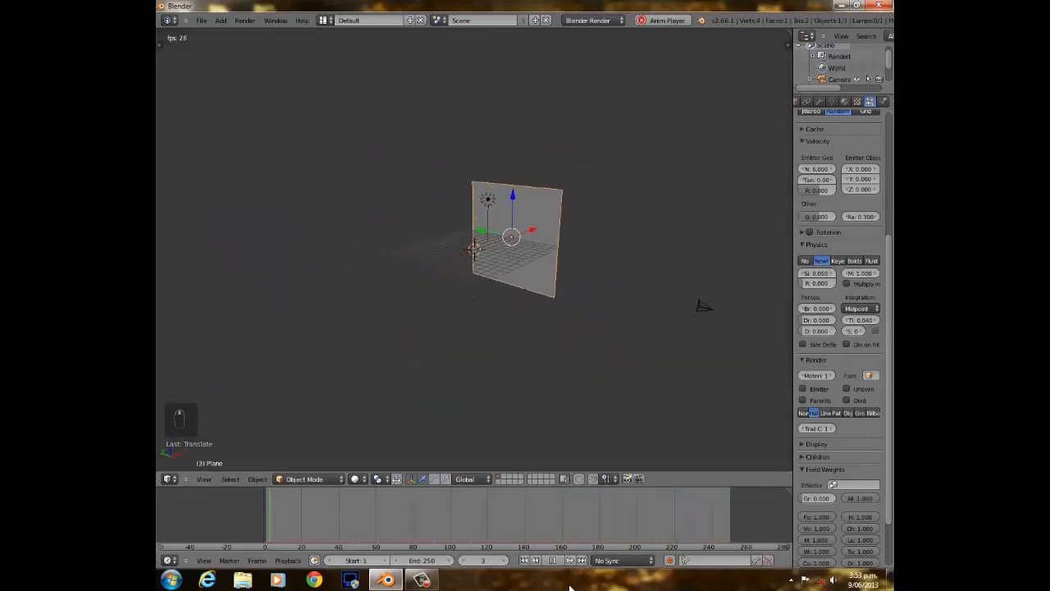
pyautogui.hotkey('alt', 'a')
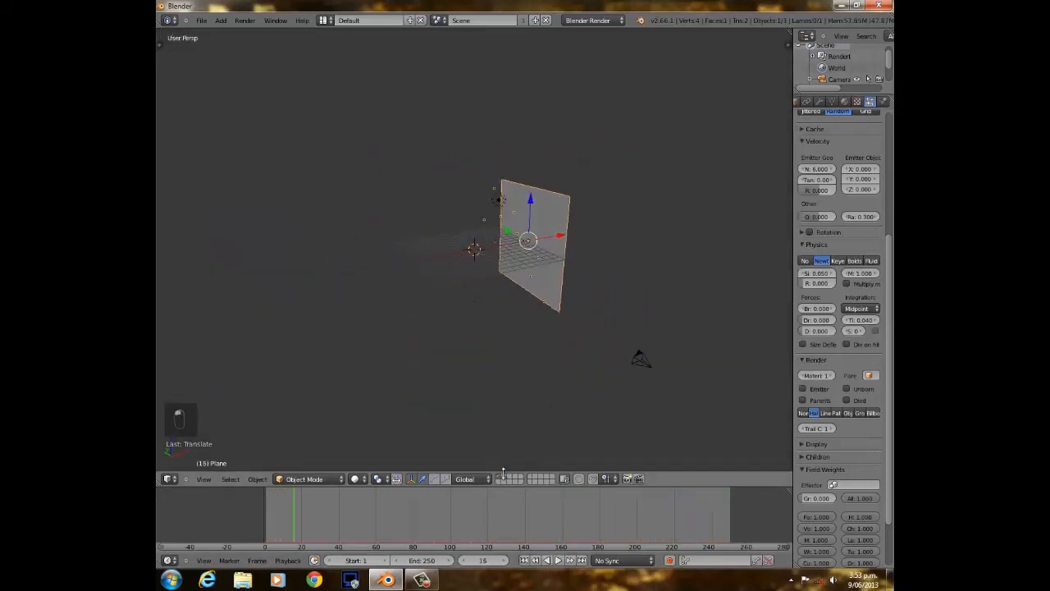
# Add a UV sphere at the scene's centre on the empty second layer and give it smooth shading.
pyautogui.click(504, 477)
pyautogui.hotkey('shift', 'a')
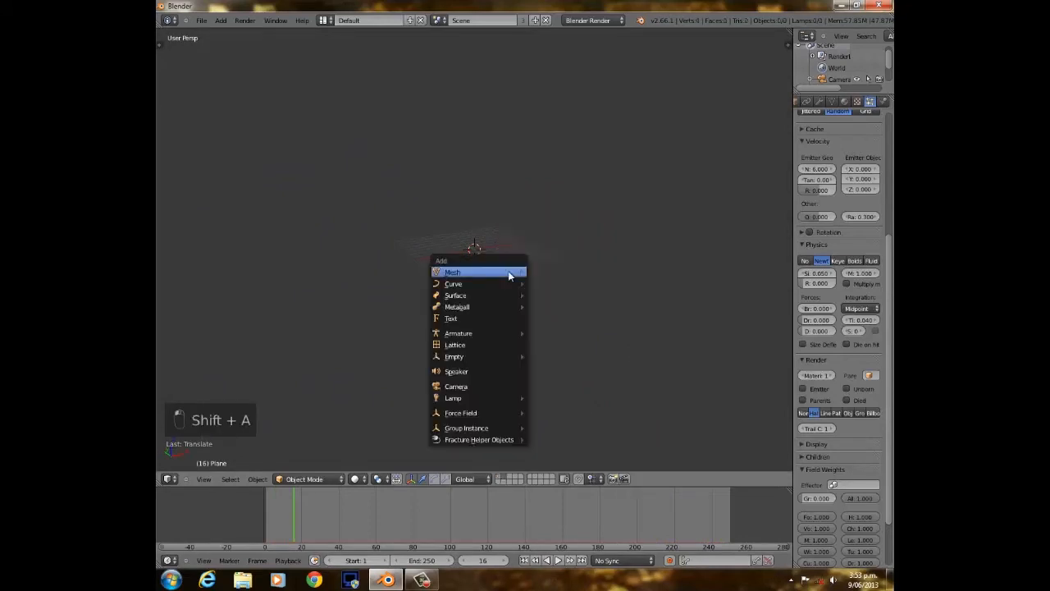
pyautogui.moveTo(523, 272)
pyautogui.click(561, 307)
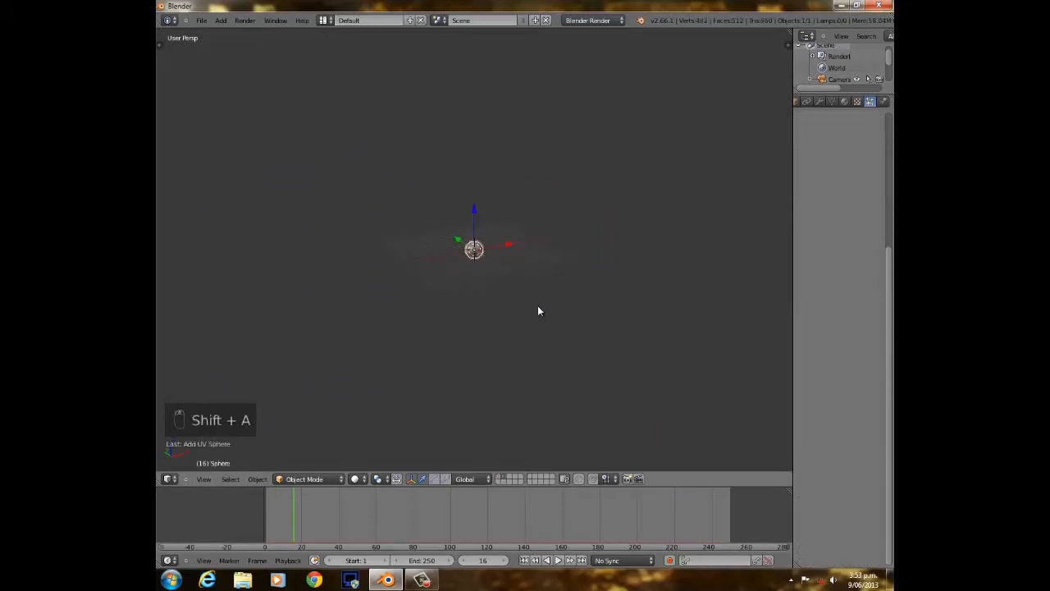
pyautogui.press('t')
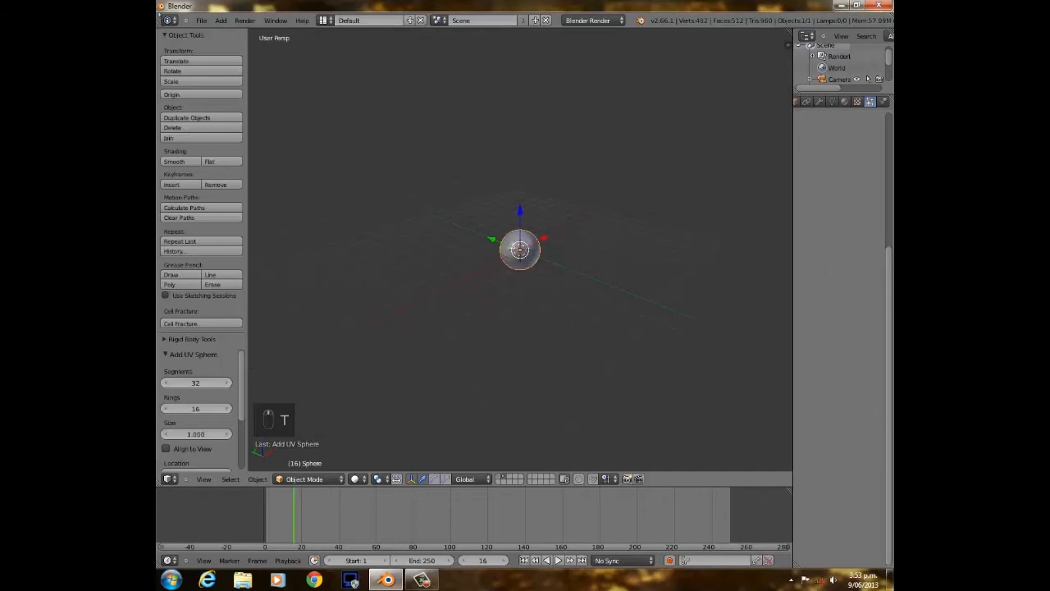
pyautogui.click(176, 161)
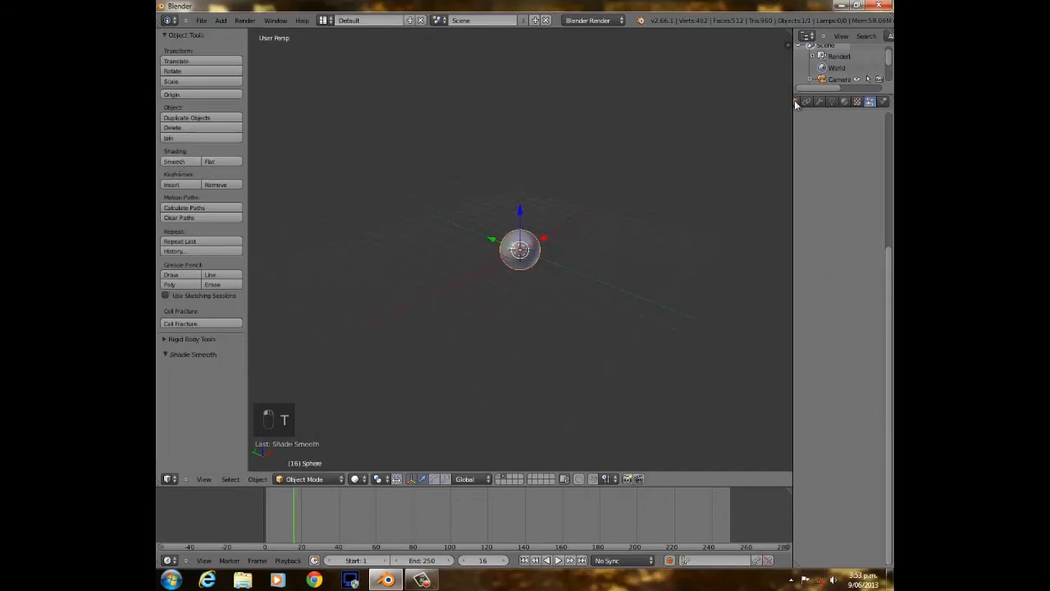
# Add a new material to the sphere with specular intensity 0 and emission 2.
pyautogui.click(845, 101)
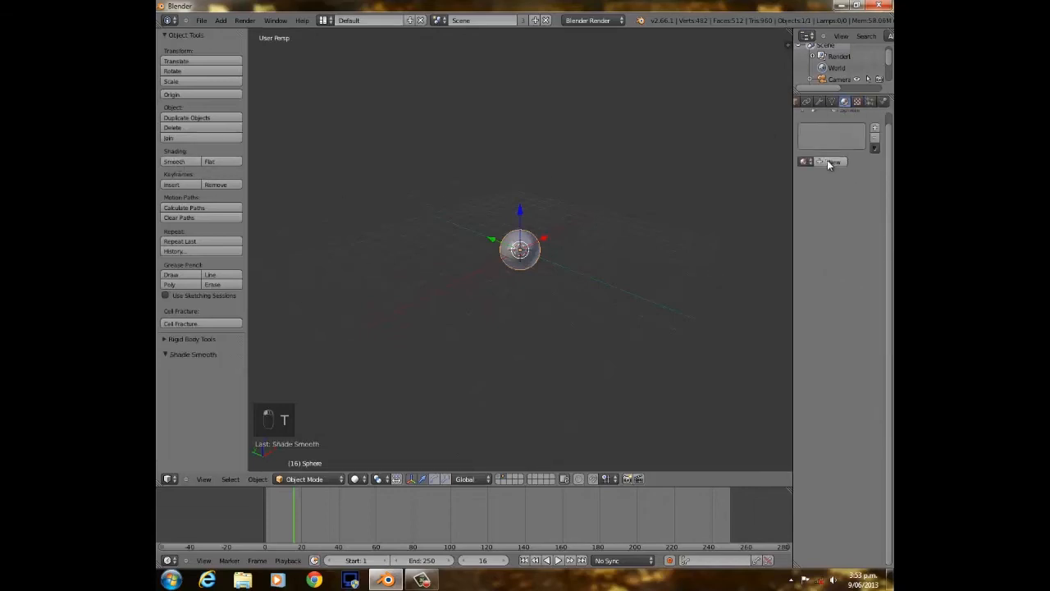
pyautogui.click(831, 161)
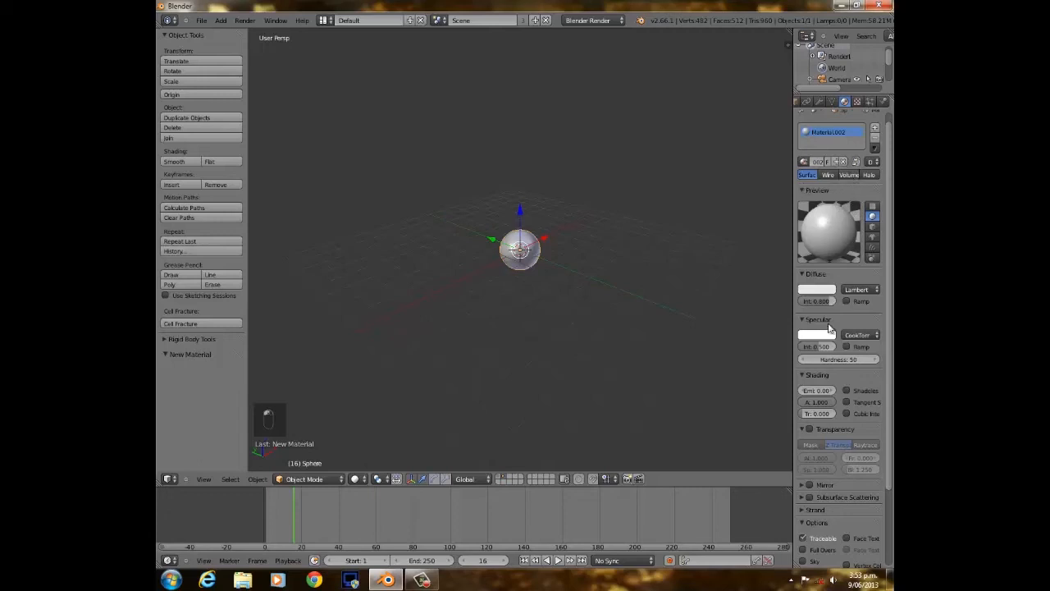
pyautogui.scroll(-3, 825, 341)
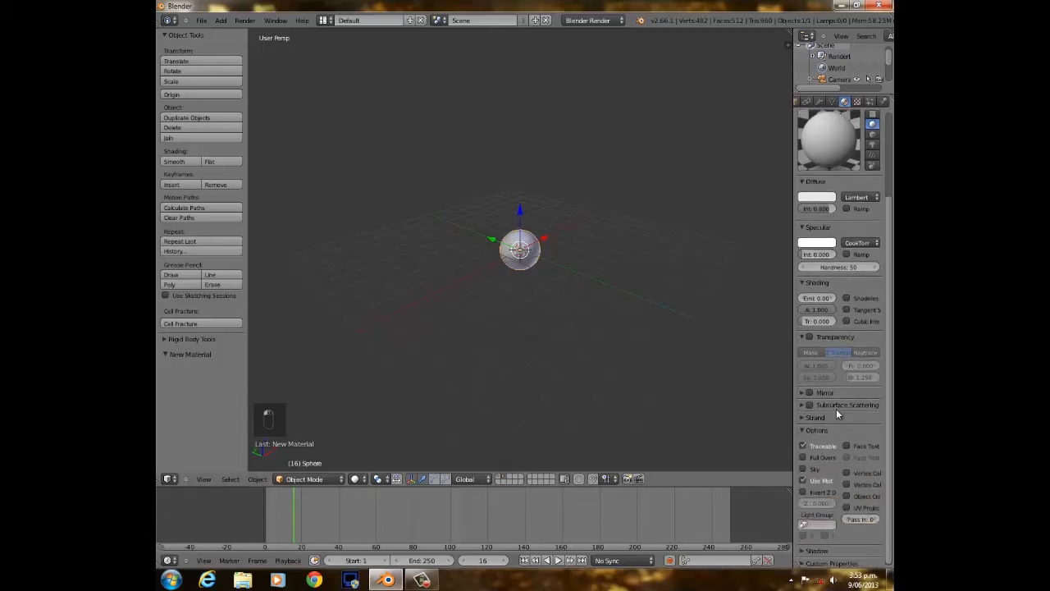
pyautogui.click(819, 299)
pyautogui.write('2')
pyautogui.press('Return')
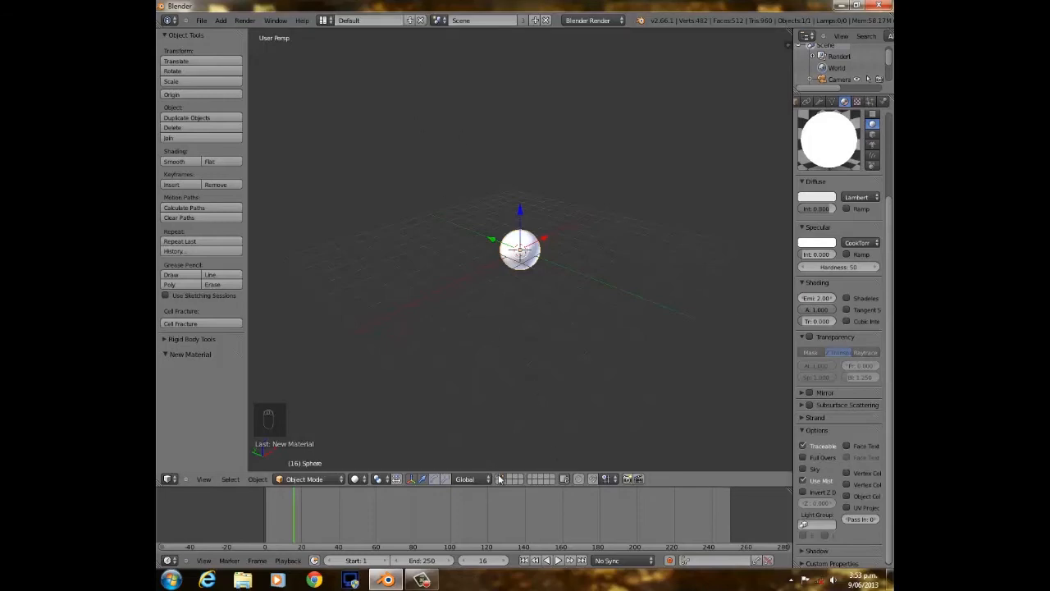
# Rename the sphere object as moisture.
pyautogui.click(797, 101)
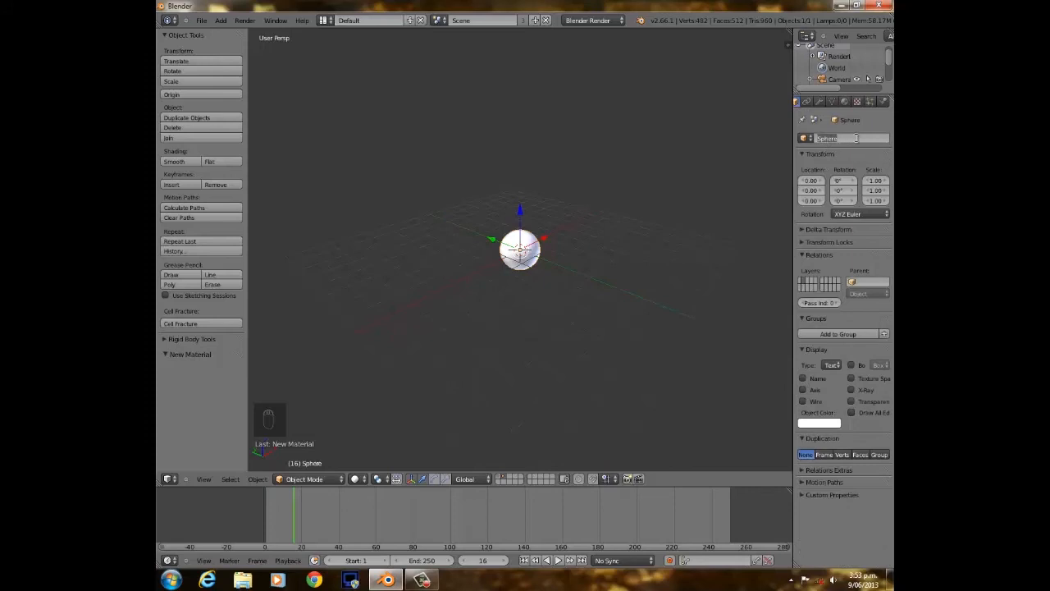
pyautogui.write('moosture')
pyautogui.press('Return')
# On the first layer, select the plane and render its particles as Object, using the moisture sphere as the duplicated object.
pyautogui.click(497, 476)
pyautogui.moveTo(608, 249); pyautogui.dragTo(555, 245, button='middle')
pyautogui.scroll(-2, 554, 244)
pyautogui.rightClick(609, 227)
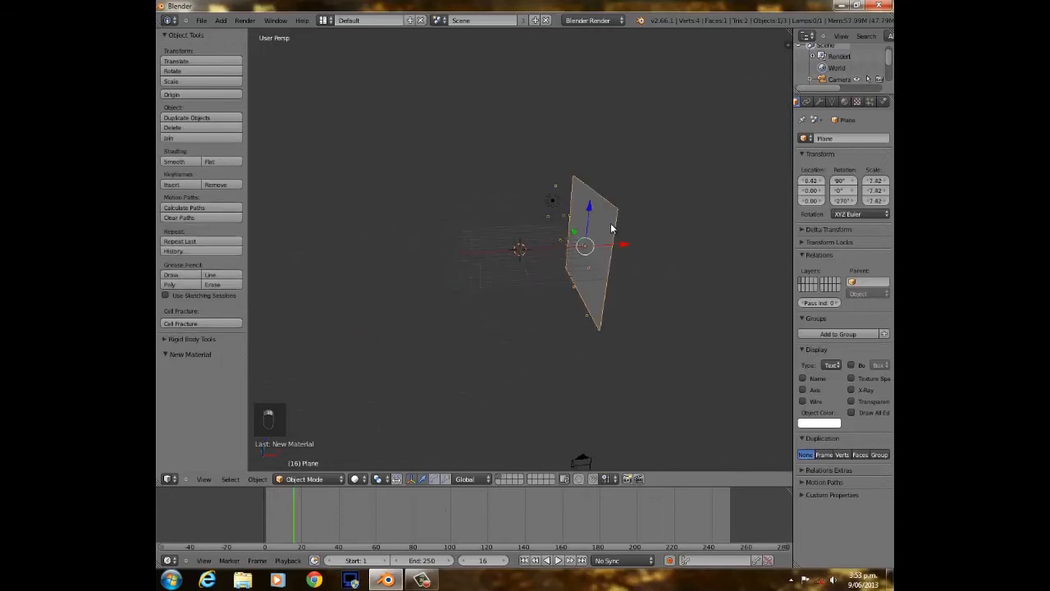
pyautogui.click(870, 101)
pyautogui.scroll(-2, 837, 406)
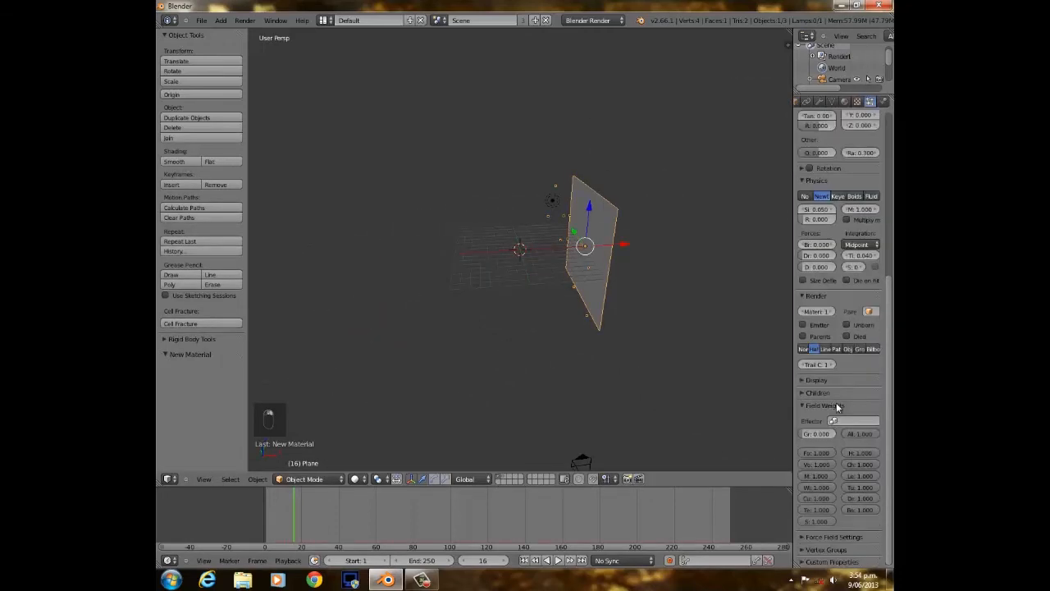
pyautogui.click(847, 349)
pyautogui.click(852, 361)
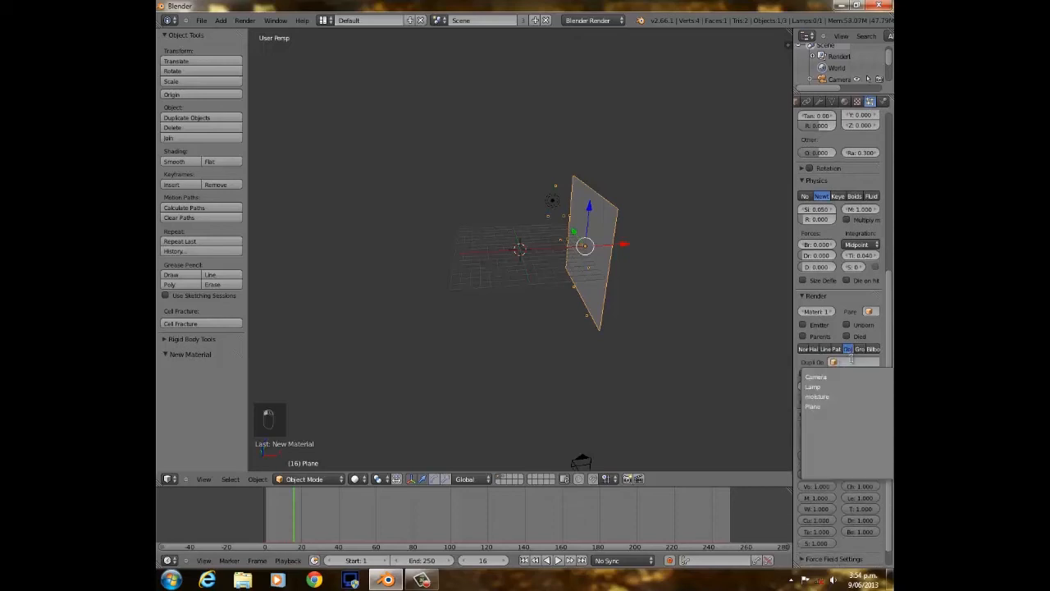
pyautogui.click(841, 397)
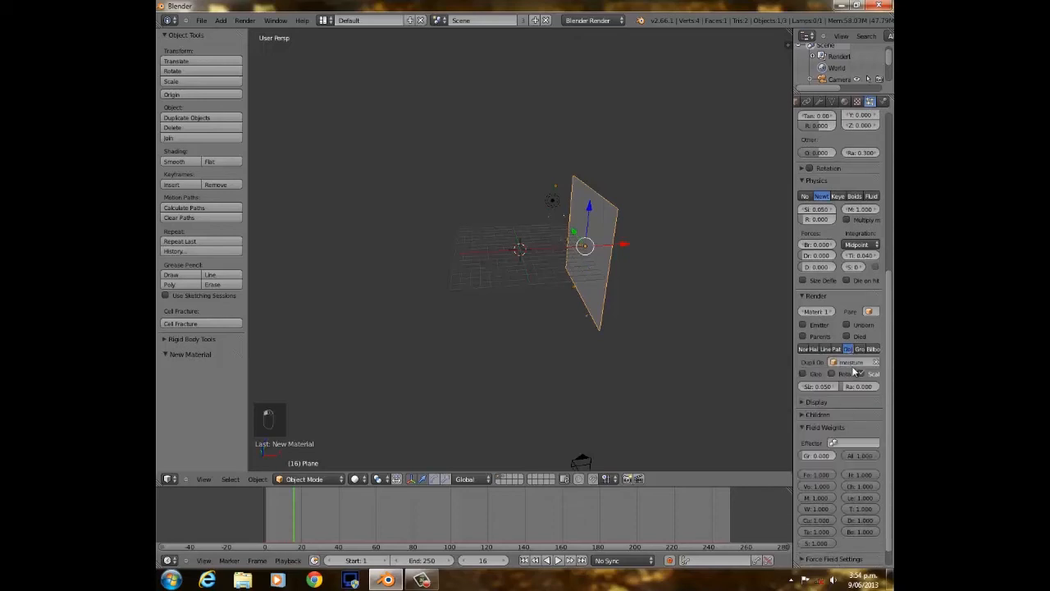
# Set the particles' random size to 1.000 and their size to 0.150.
pyautogui.moveTo(847, 387); pyautogui.dragTo(886, 392)
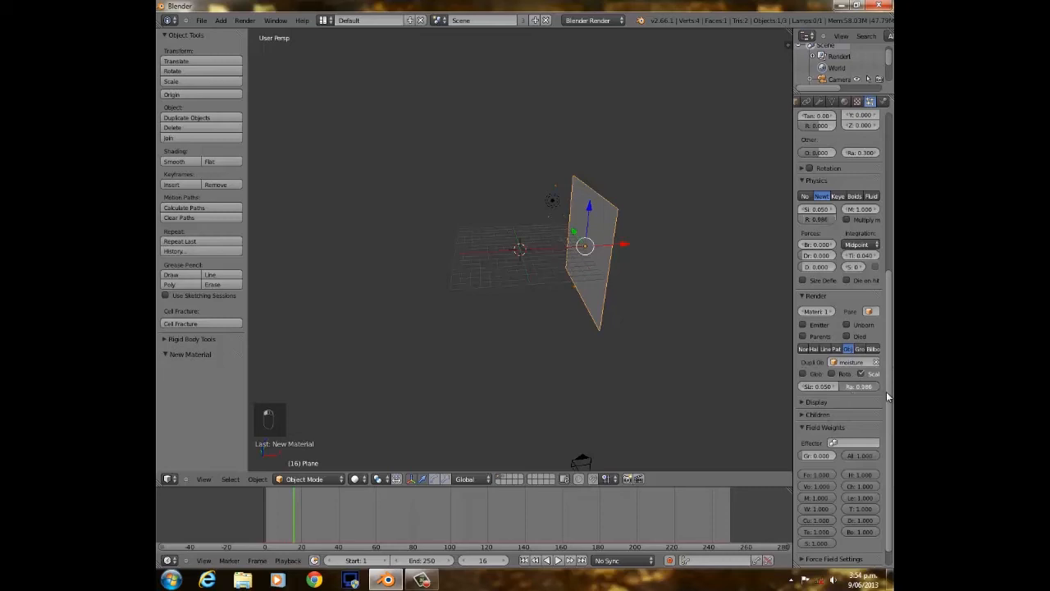
pyautogui.scroll(3, 834, 390)
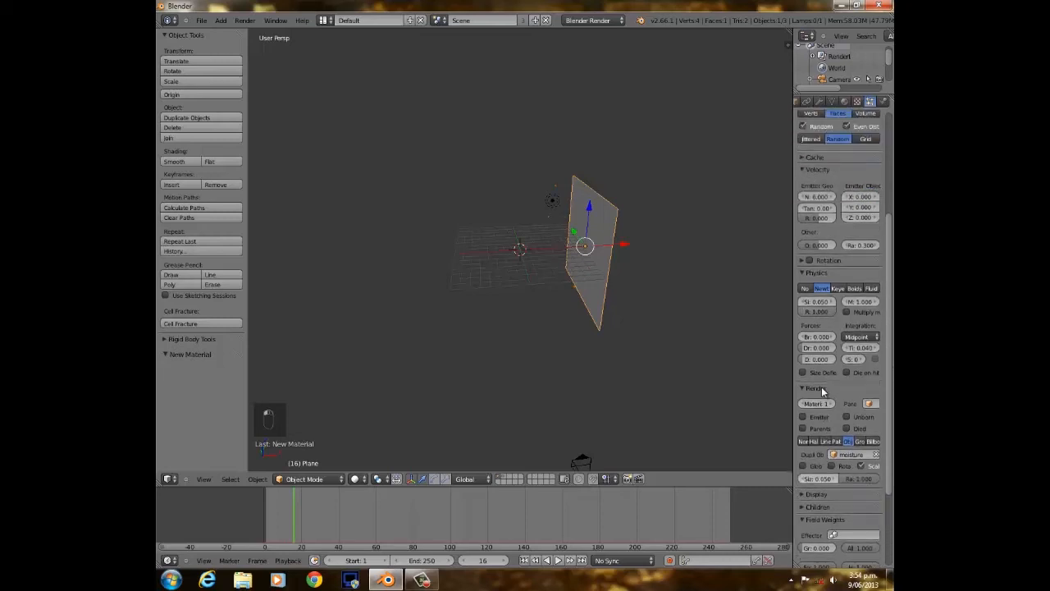
pyautogui.click(831, 479)
pyautogui.click(832, 479)
pyautogui.click(832, 479)
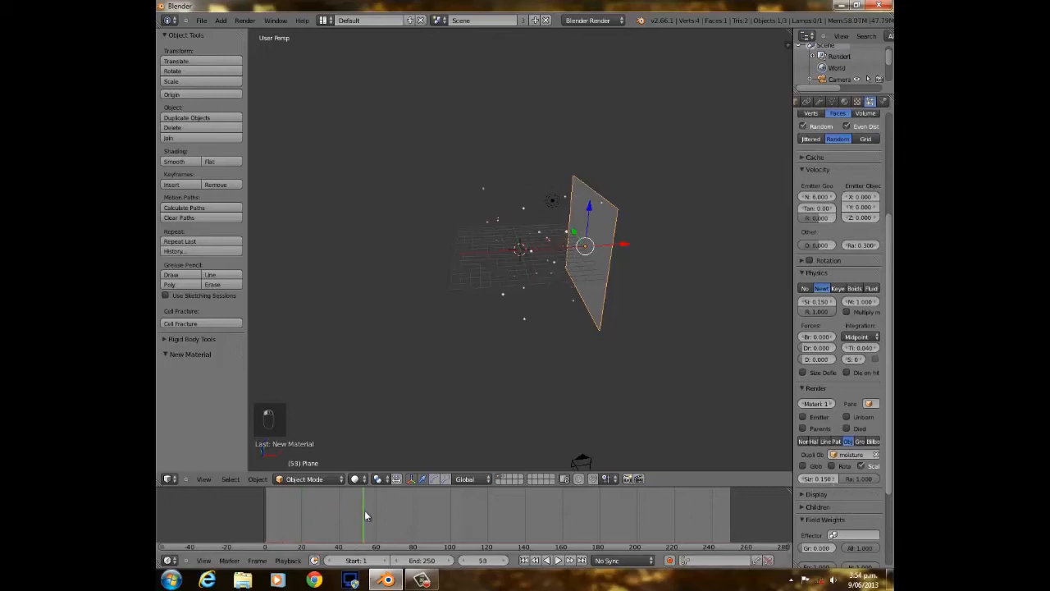
# Look through the camera and increase the particle size to 0.230.
pyautogui.press('KP_0')
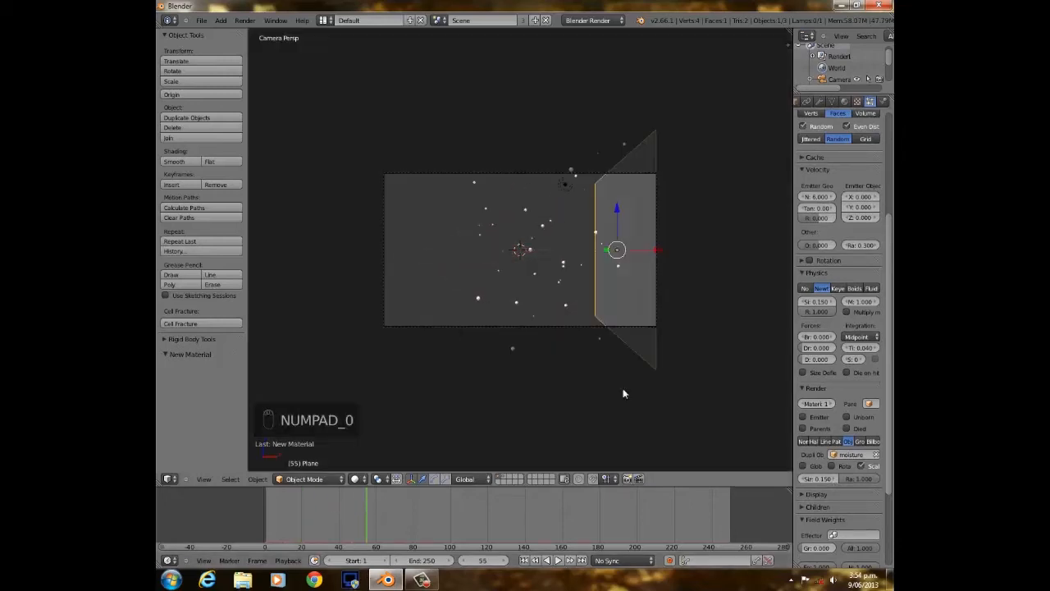
pyautogui.click(832, 479)
pyautogui.click(832, 479)
pyautogui.click(832, 479)
pyautogui.click(832, 479)
pyautogui.click(832, 479)
pyautogui.click(832, 479)
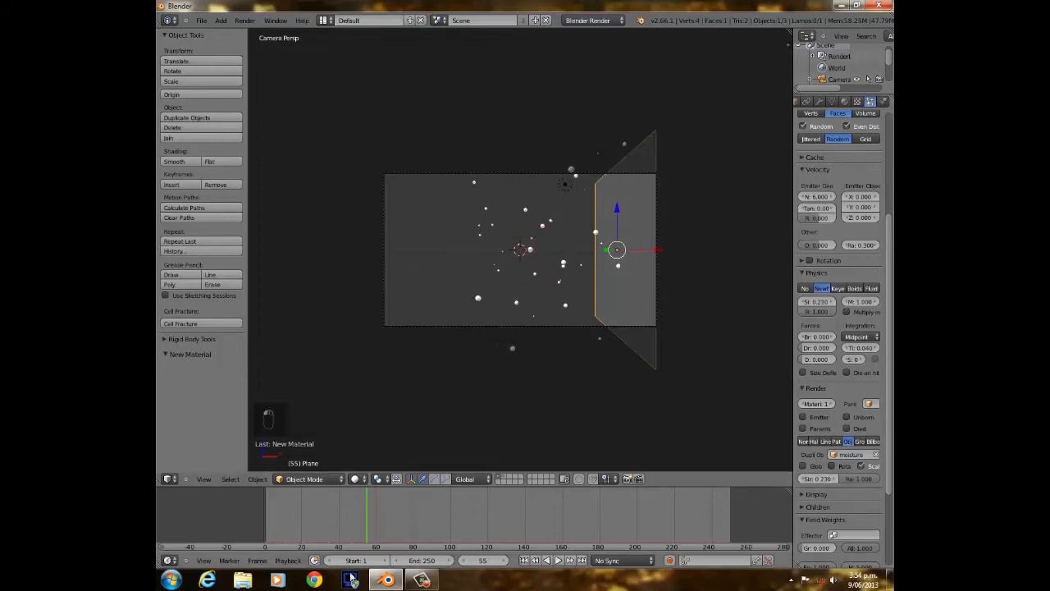
# Go to frame 105, run a test render of the particles and return to the 3D view.
pyautogui.moveTo(371, 538); pyautogui.dragTo(461, 514)
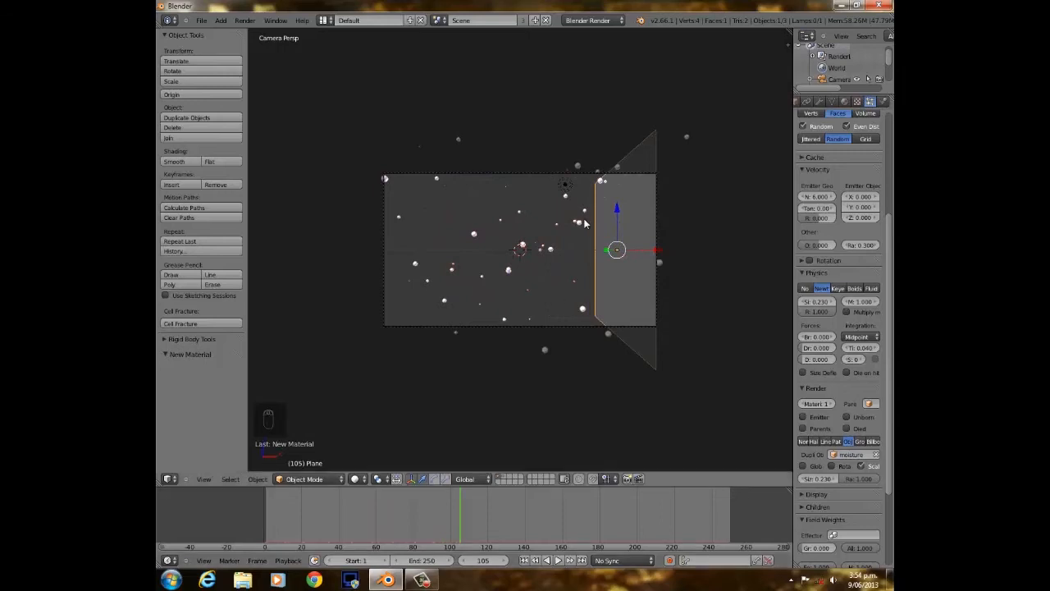
pyautogui.press('F12')
pyautogui.scroll(-4, 583, 226)
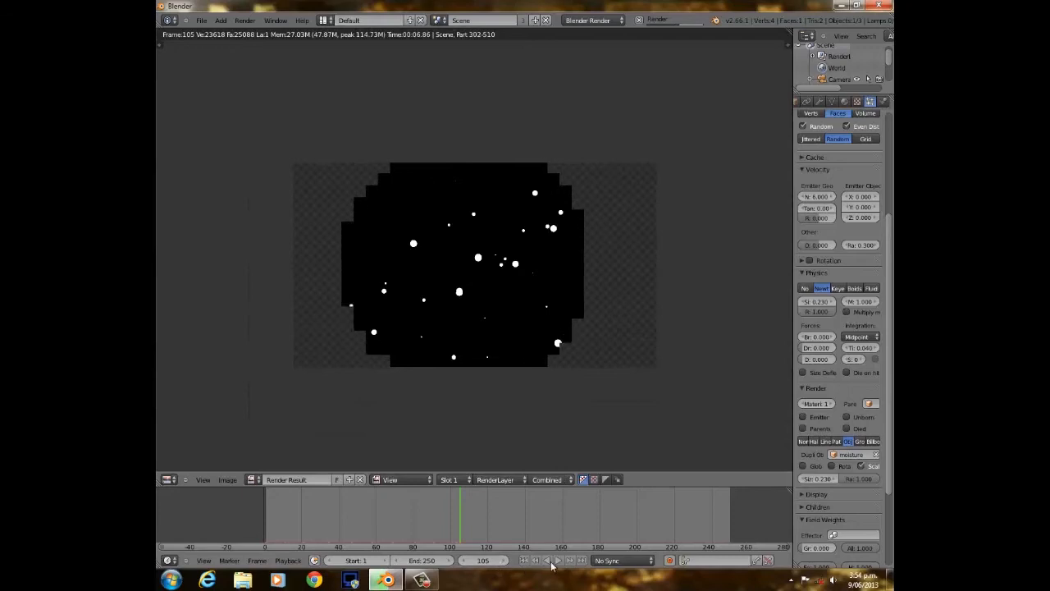
pyautogui.press('Escape')
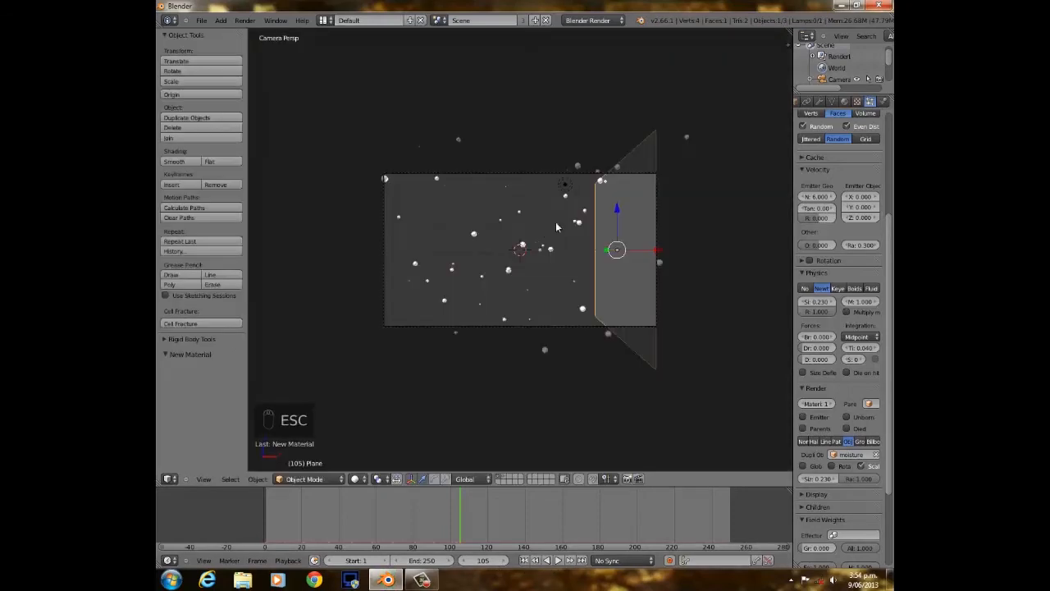
# Split the 3D view vertically and turn the new half into a Node Editor showing the compositing nodes with Use Nodes enabled.
pyautogui.moveTo(789, 33); pyautogui.dragTo(539, 139)
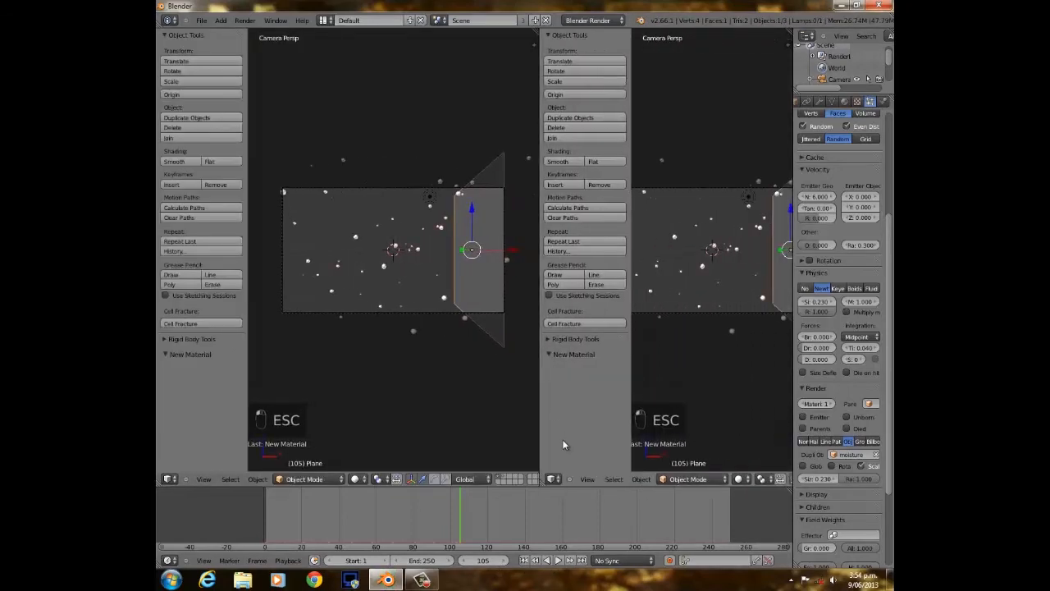
pyautogui.click(553, 478)
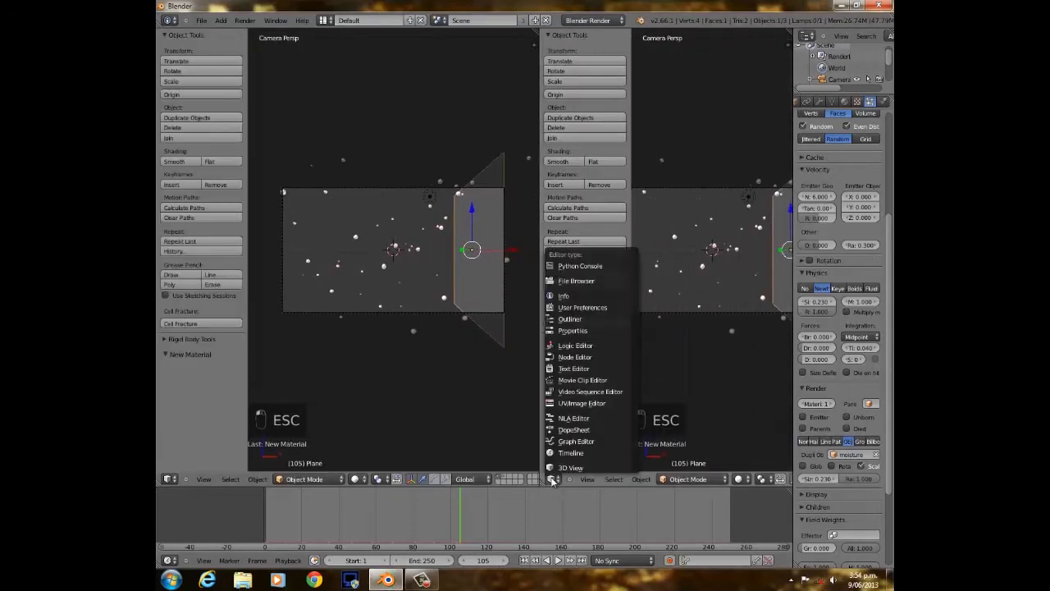
pyautogui.click(578, 358)
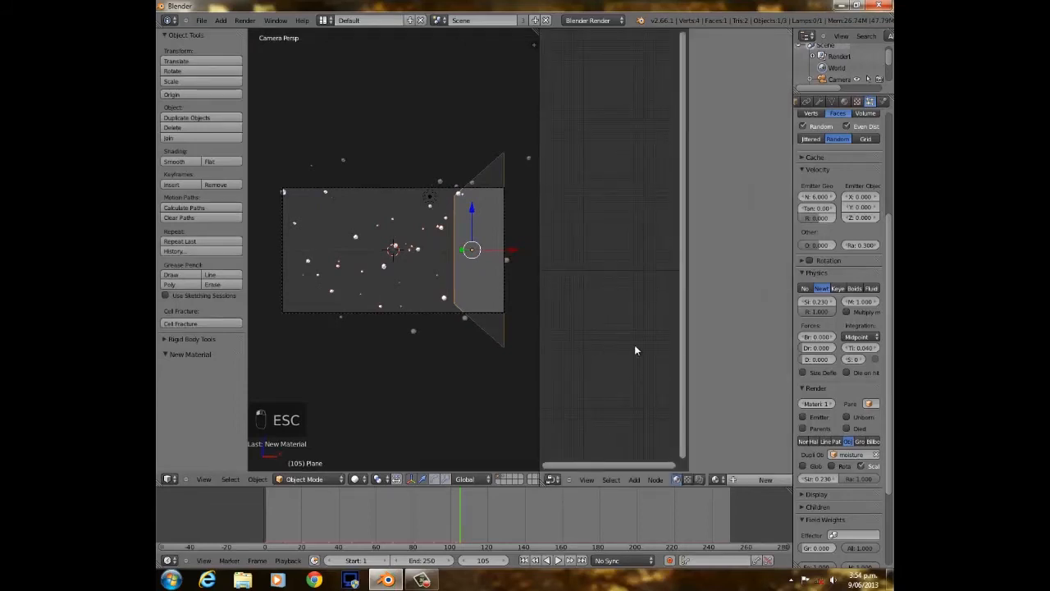
pyautogui.press('n')
pyautogui.click(715, 480)
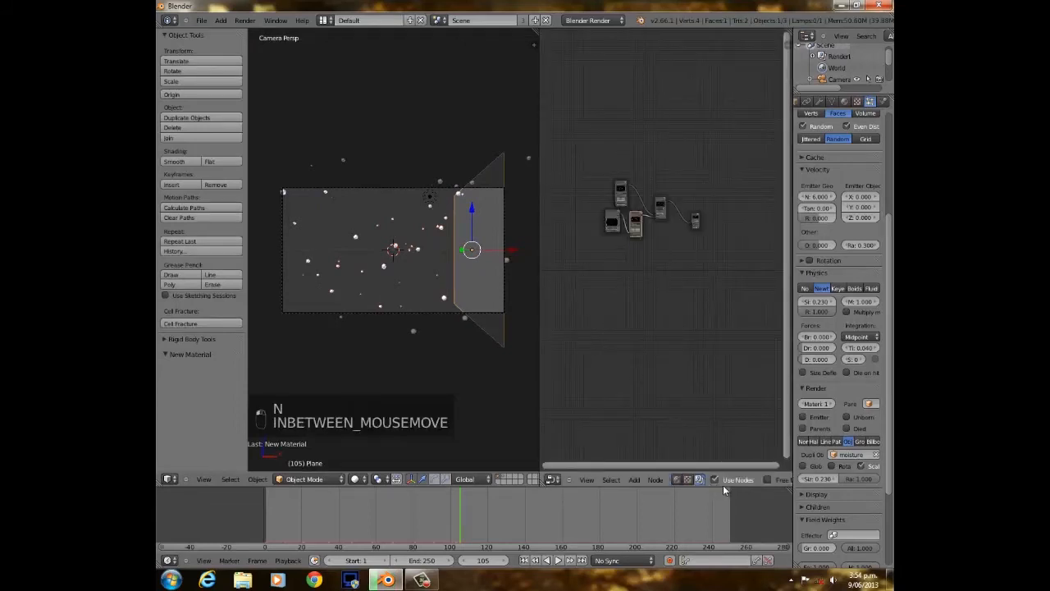
# Delete the three nodes between the Render Layers and Composite nodes.
pyautogui.scroll(2, 648, 193)
pyautogui.click(606, 170)
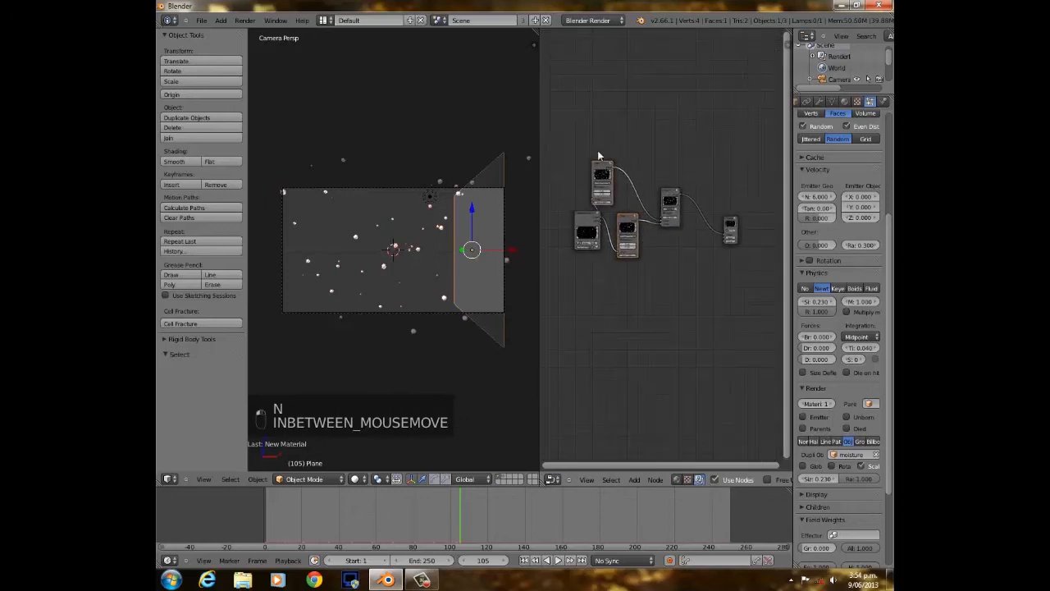
pyautogui.click(669, 198)
pyautogui.press('x')
# Add a Defocus filter node between the Render Layers and Composite nodes.
pyautogui.scroll(2, 648, 227)
pyautogui.hotkey('shift', 'a')
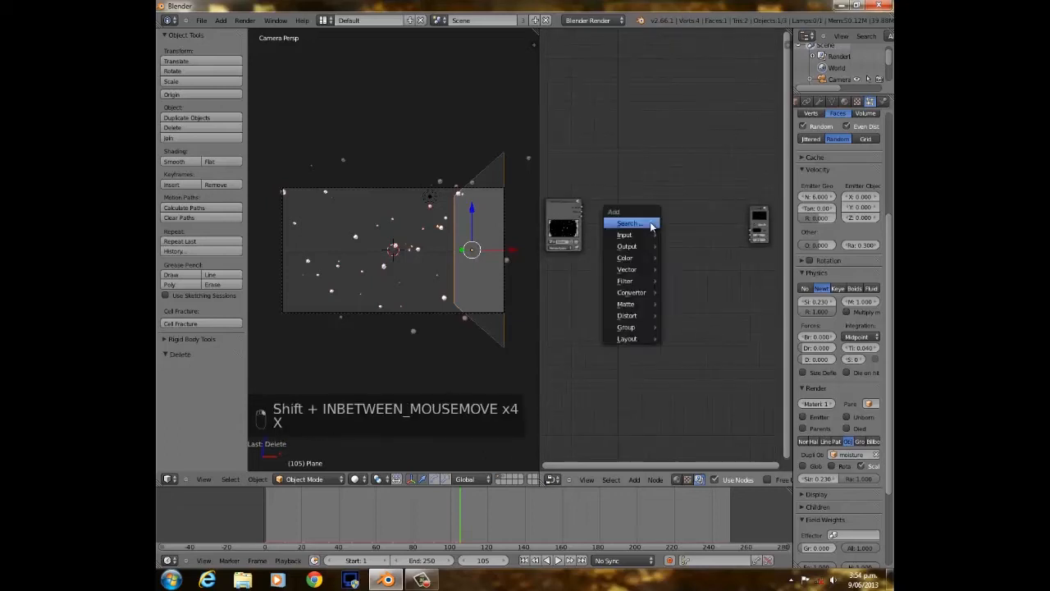
pyautogui.moveTo(626, 284)
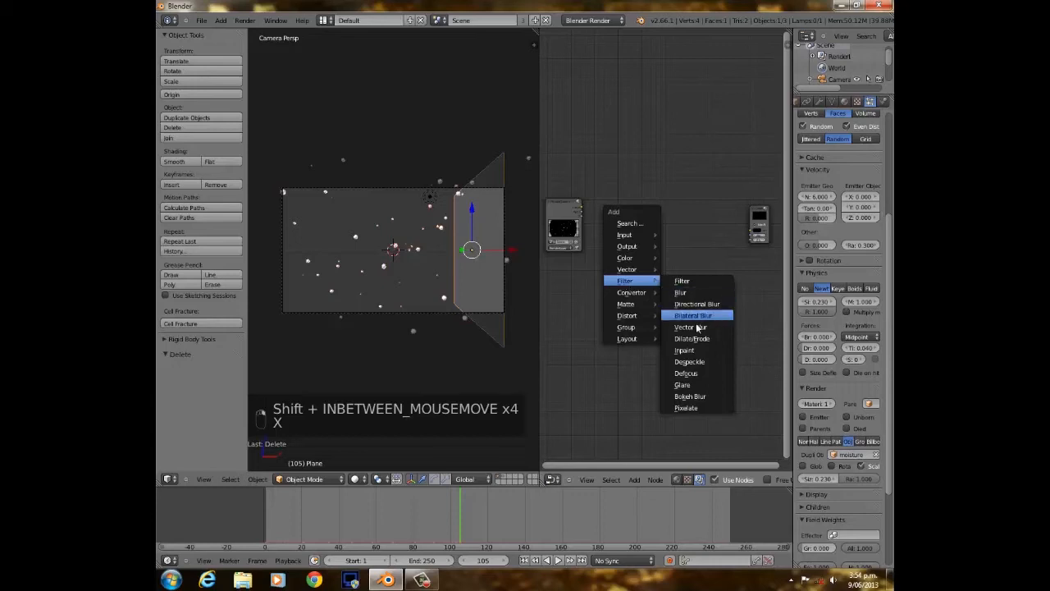
pyautogui.click(686, 373)
pyautogui.click(645, 238)
# Link the Render Layers image and Z outputs to the Defocus node, and its image output to the Composite node.
pyautogui.moveTo(584, 212)
pyautogui.mouseDown()
pyautogui.moveTo(616, 217)
pyautogui.moveTo(573, 225)
pyautogui.moveTo(645, 281)
pyautogui.moveTo(572, 220)
pyautogui.mouseUp()
pyautogui.scroll(3, 676, 225)
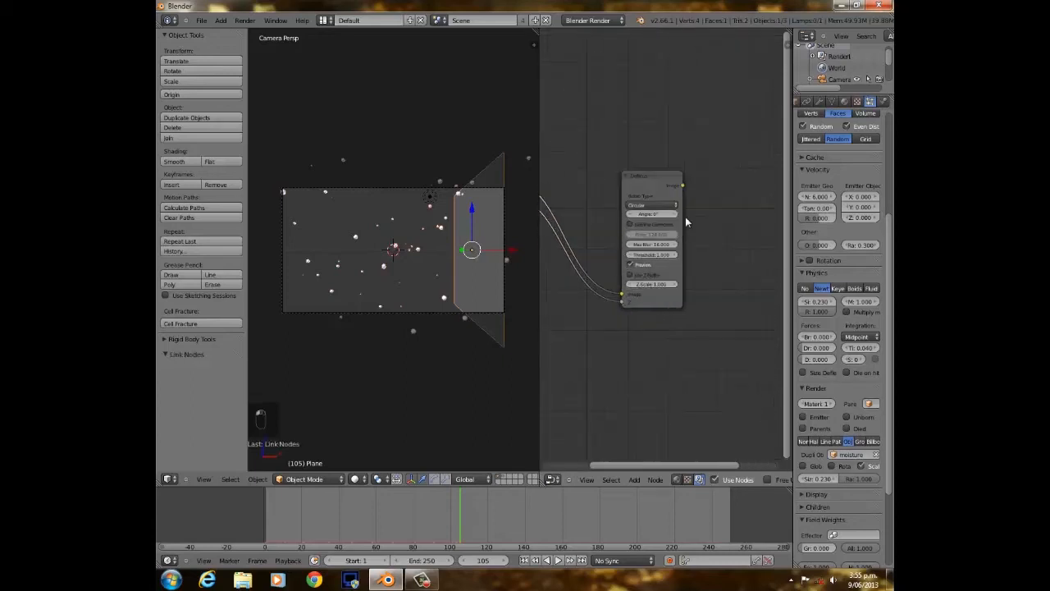
pyautogui.moveTo(686, 191); pyautogui.dragTo(615, 231, button='middle')
pyautogui.moveTo(609, 216); pyautogui.dragTo(742, 250)
# Set the Defocus node's bokeh type to Hexagonal and enable Use Z-Buffer.
pyautogui.moveTo(654, 262); pyautogui.dragTo(716, 255, button='middle')
pyautogui.scroll(4, 661, 239)
pyautogui.click(633, 225)
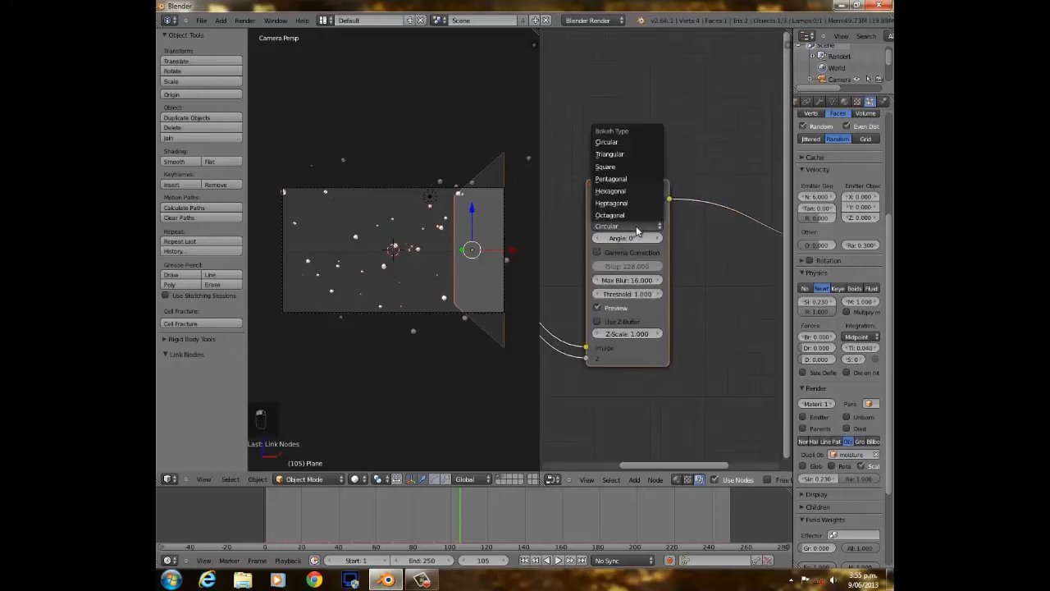
pyautogui.click(630, 191)
pyautogui.keyDown('shift'); pyautogui.moveTo(678, 283); pyautogui.dragTo(723, 221, button='middle'); pyautogui.keyUp('shift')
pyautogui.scroll(4, 712, 227)
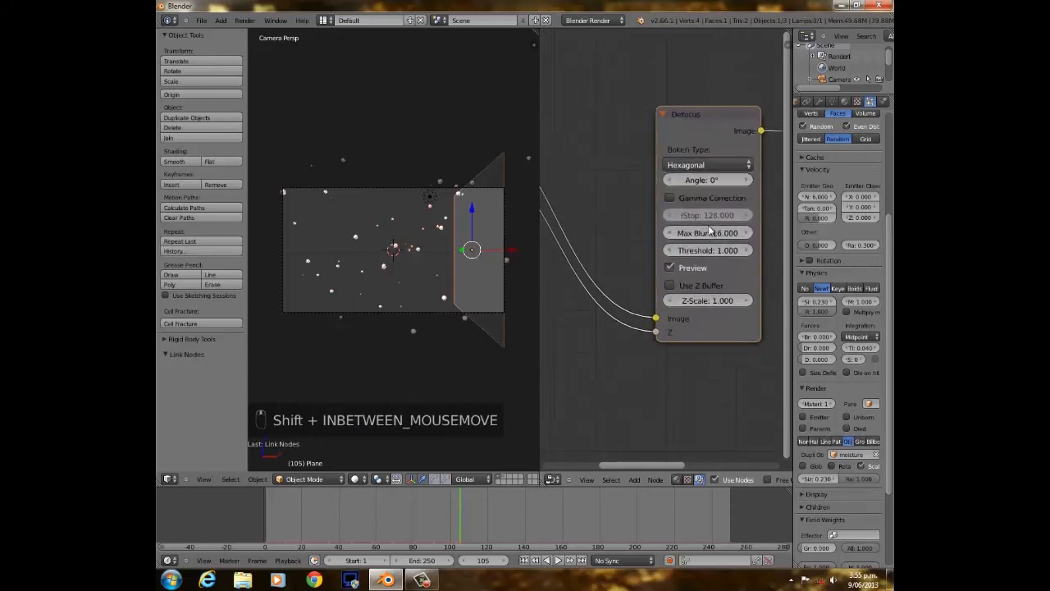
pyautogui.moveTo(689, 182); pyautogui.dragTo(670, 154, button='middle')
pyautogui.moveTo(654, 270); pyautogui.dragTo(678, 288, button='middle')
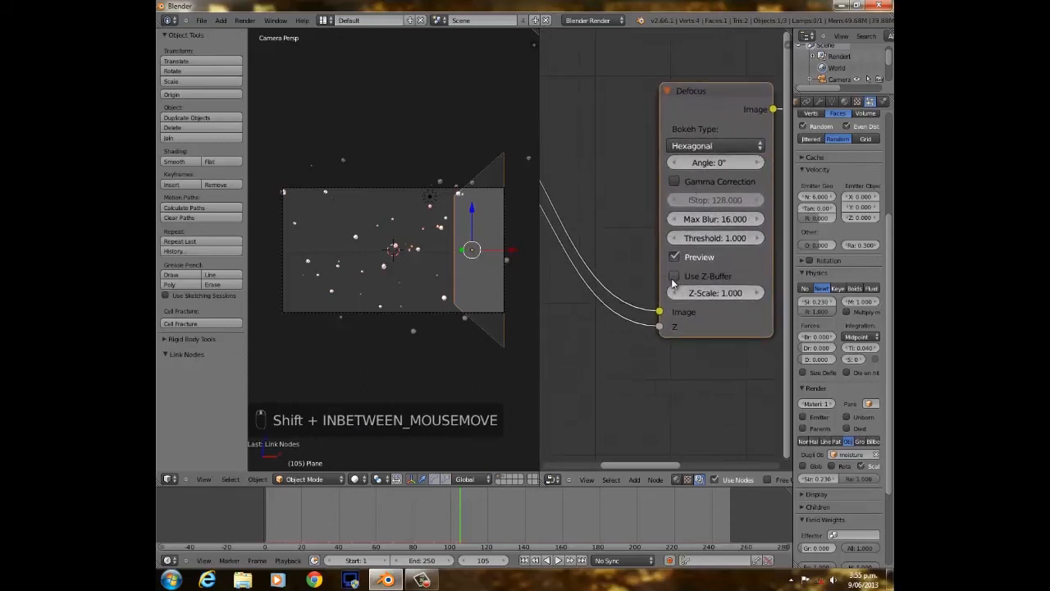
pyautogui.click(675, 277)
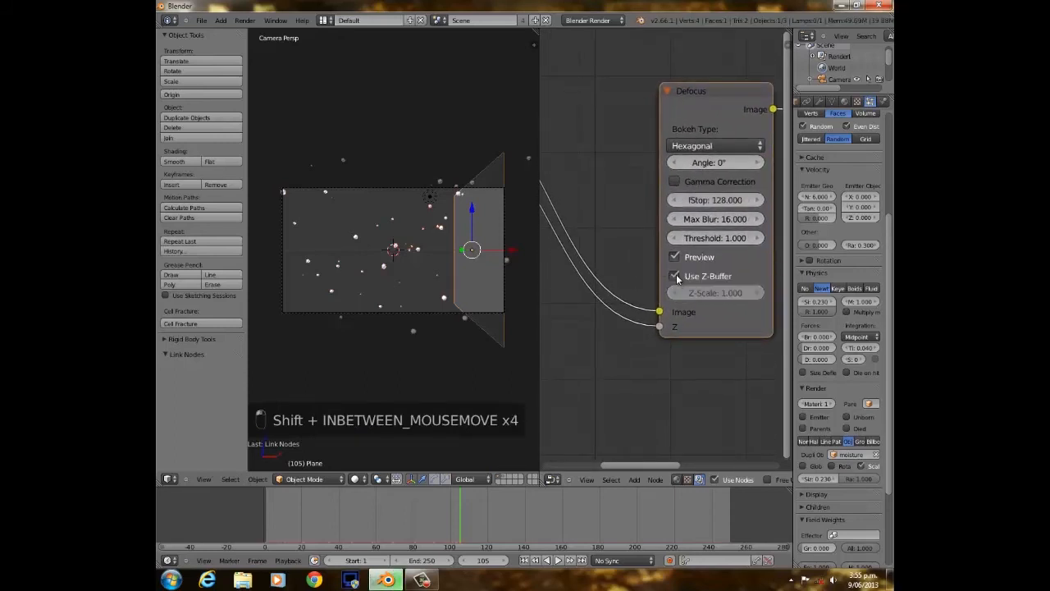
# Set the Defocus node's fStop to 9, Max Blur to 64 and Threshold to 0.
pyautogui.click(712, 200)
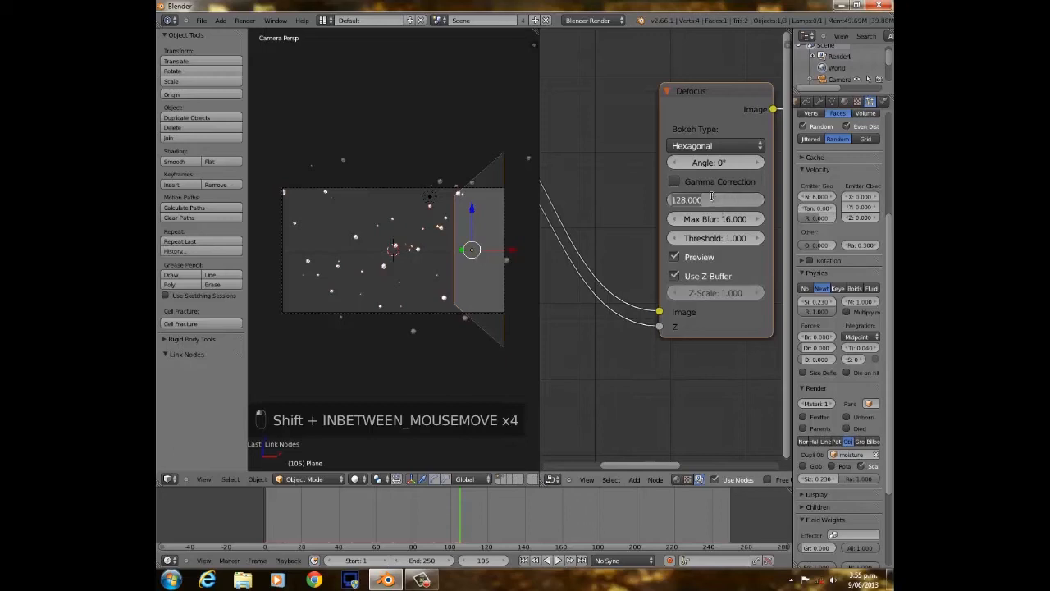
pyautogui.write('8')
pyautogui.press('Return')
pyautogui.click(713, 219)
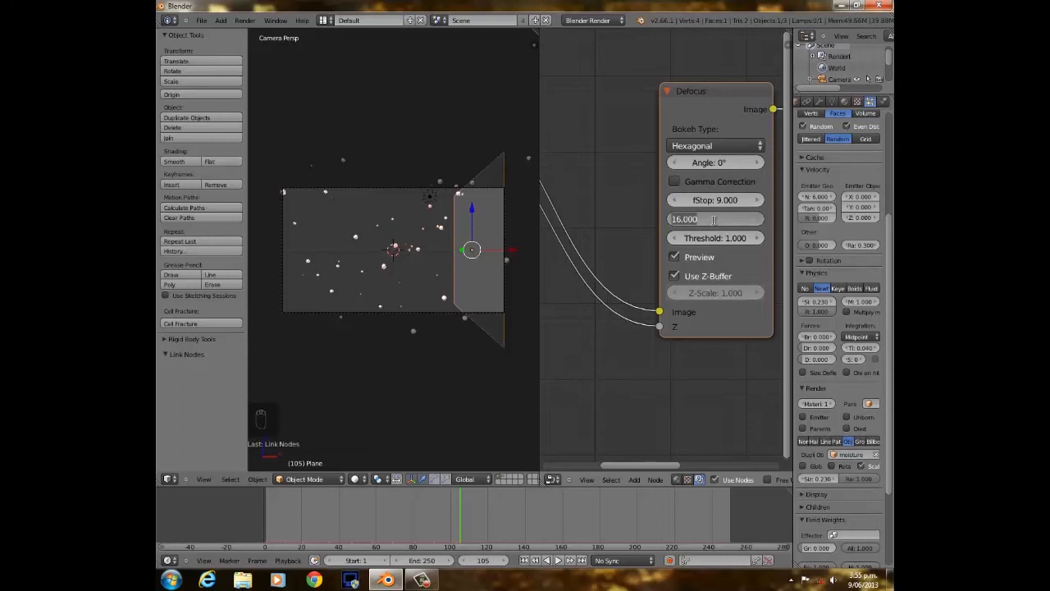
pyautogui.write('64')
pyautogui.press('Return')
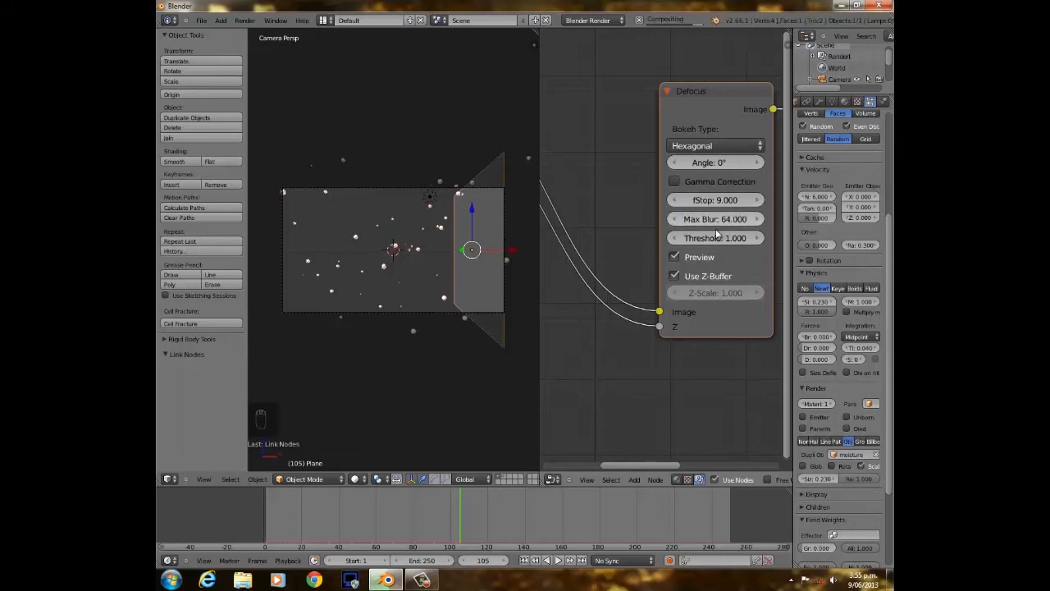
pyautogui.click(717, 233)
pyautogui.write('0')
pyautogui.press('Return')
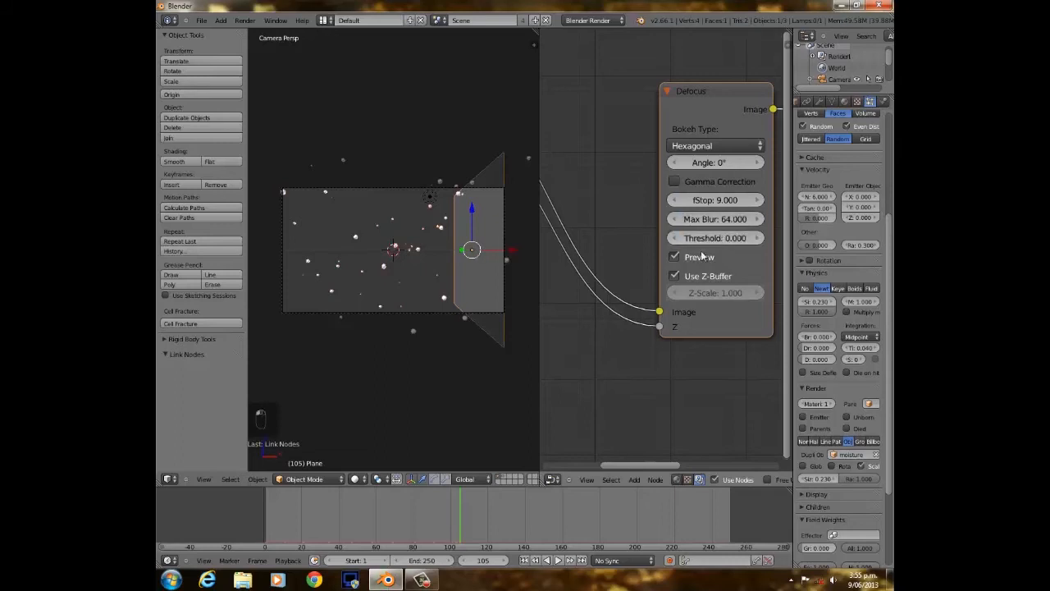
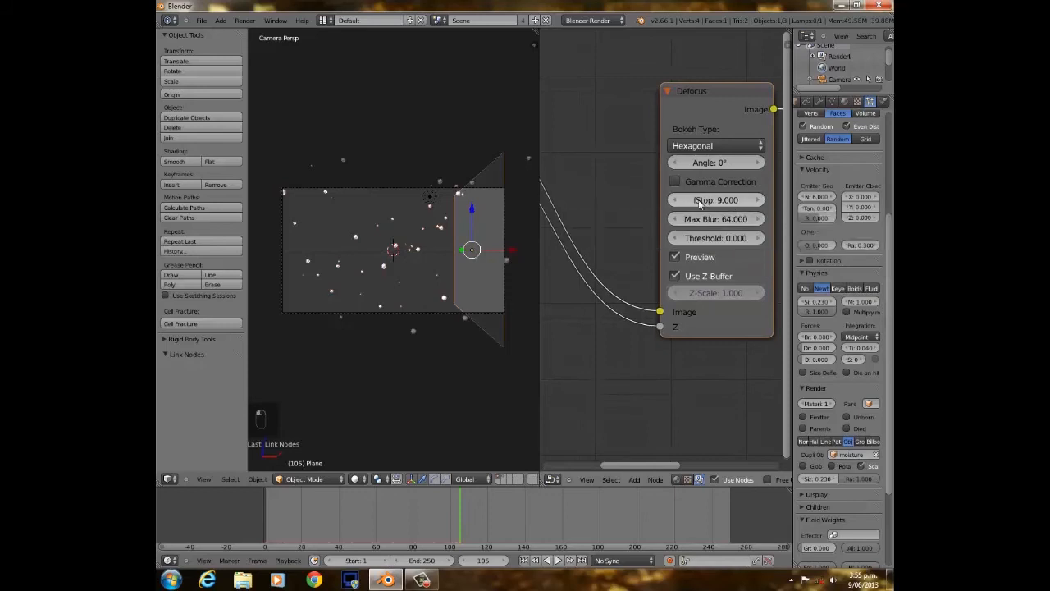
pyautogui.scroll(-4, 601, 226)
pyautogui.scroll(-3, 511, 260)
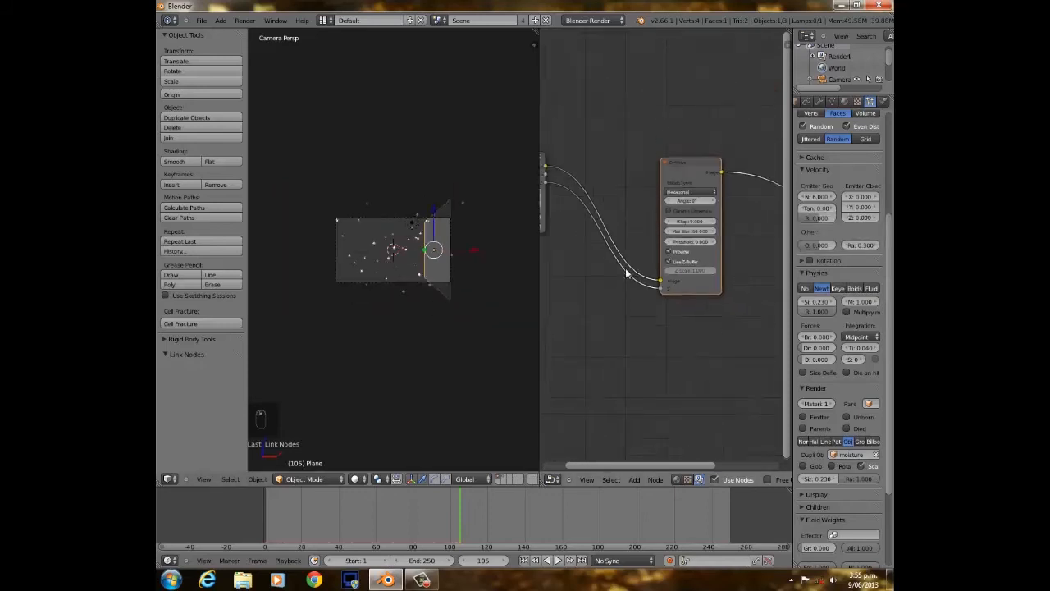
# Render the current camera view, inspect the particle image and node connections, and close the render.
pyautogui.scroll(3, 465, 277)
pyautogui.scroll(-1, 465, 279)
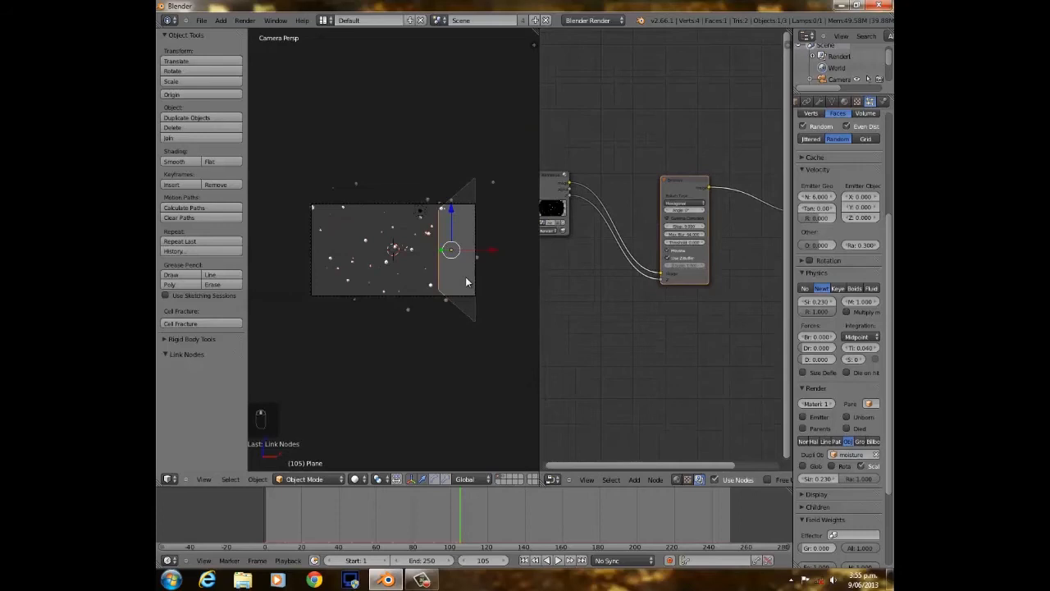
pyautogui.press('F12')
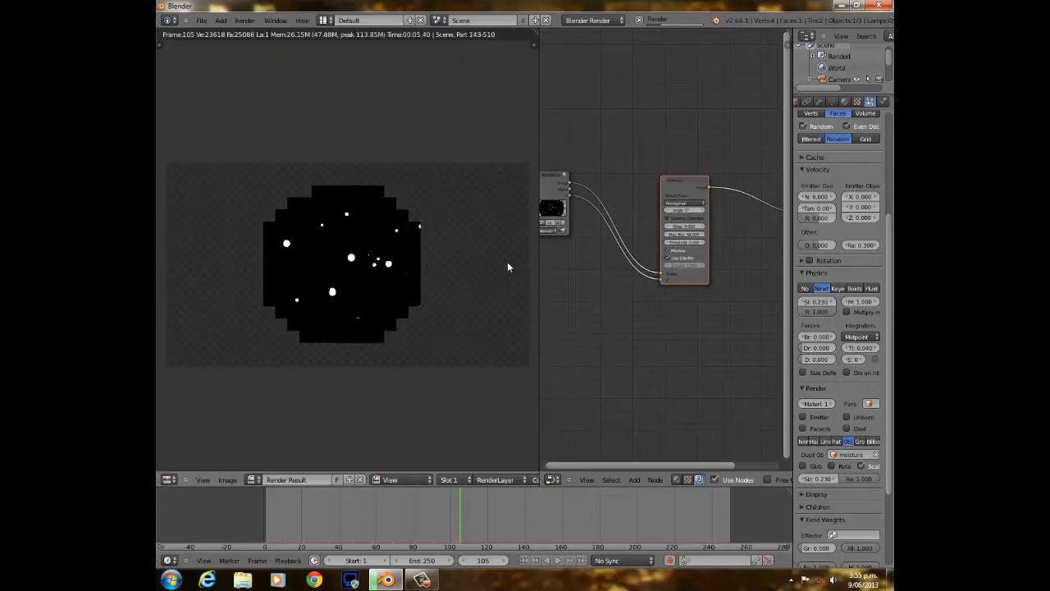
pyautogui.scroll(5, 490, 255)
pyautogui.scroll(-4, 487, 254)
pyautogui.moveTo(712, 265); pyautogui.dragTo(553, 279, button='middle')
pyautogui.scroll(3, 635, 304)
pyautogui.moveTo(679, 265); pyautogui.dragTo(743, 297, button='middle')
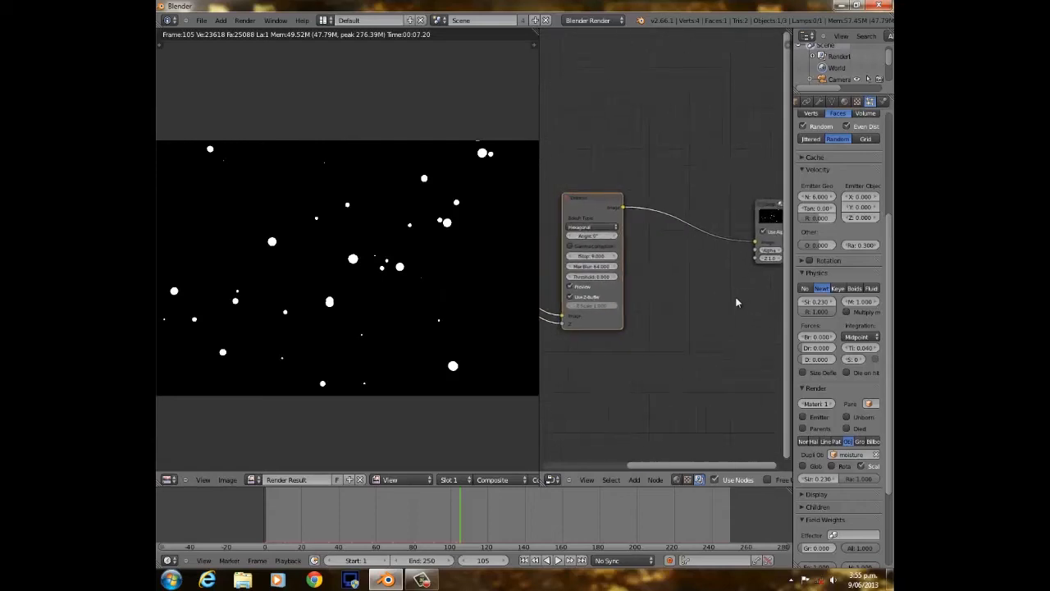
pyautogui.moveTo(582, 322); pyautogui.dragTo(757, 277, button='middle')
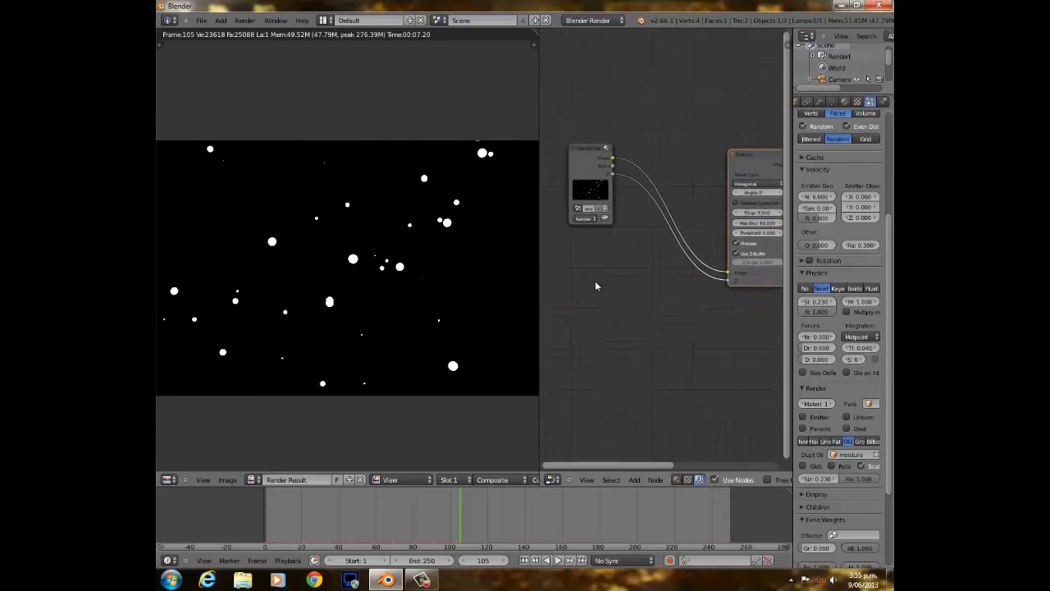
pyautogui.scroll(-2, 275, 329)
pyautogui.scroll(-1, 384, 340)
pyautogui.press('Escape')
# Select the camera and enable the Limits display in its camera data settings.
pyautogui.scroll(2, 465, 253)
pyautogui.scroll(-4, 370, 262)
pyautogui.rightClick(352, 260)
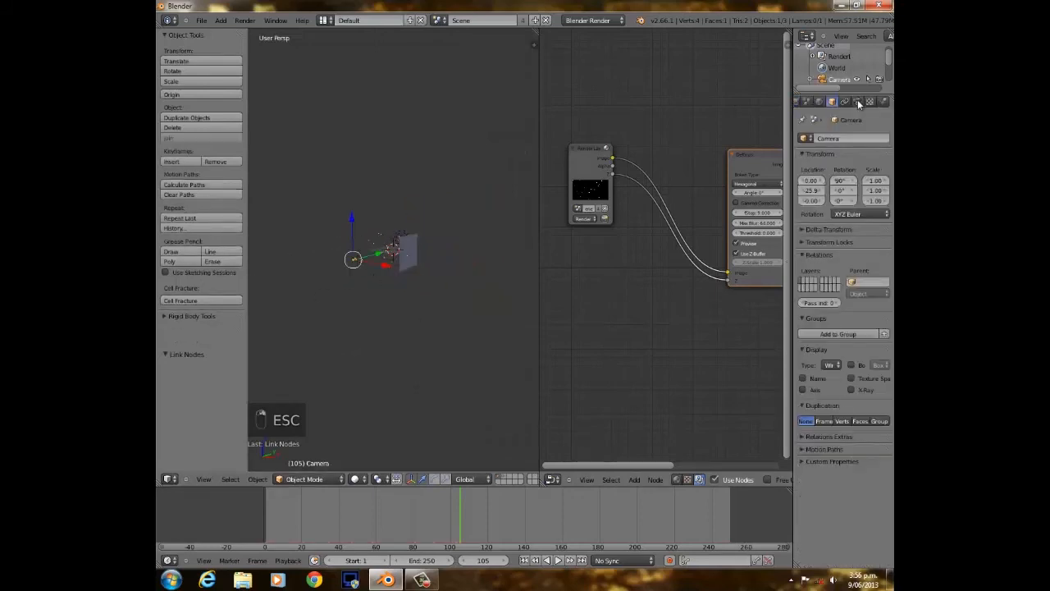
pyautogui.click(857, 102)
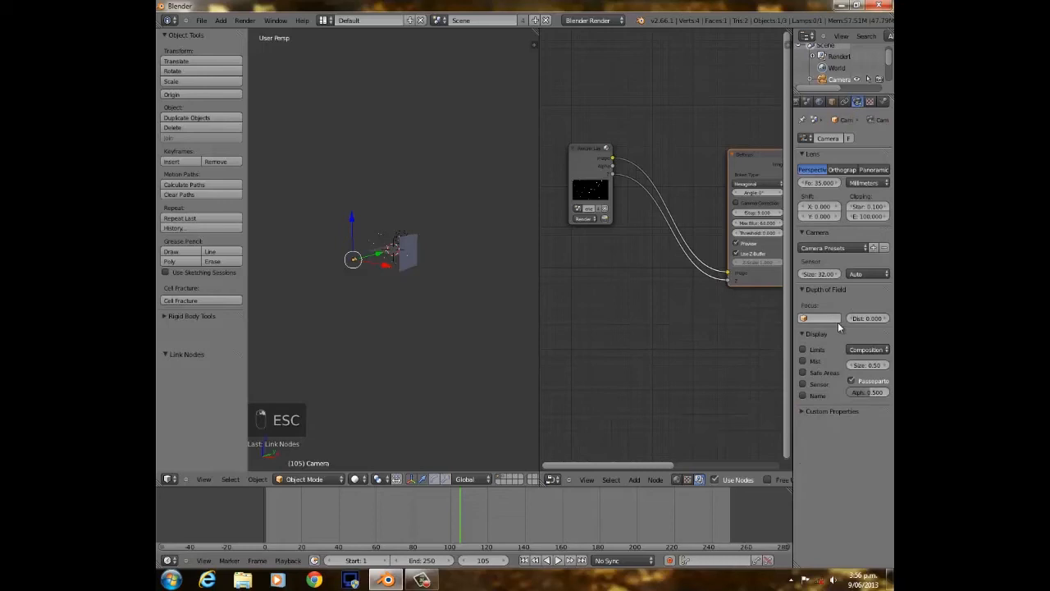
pyautogui.click(803, 349)
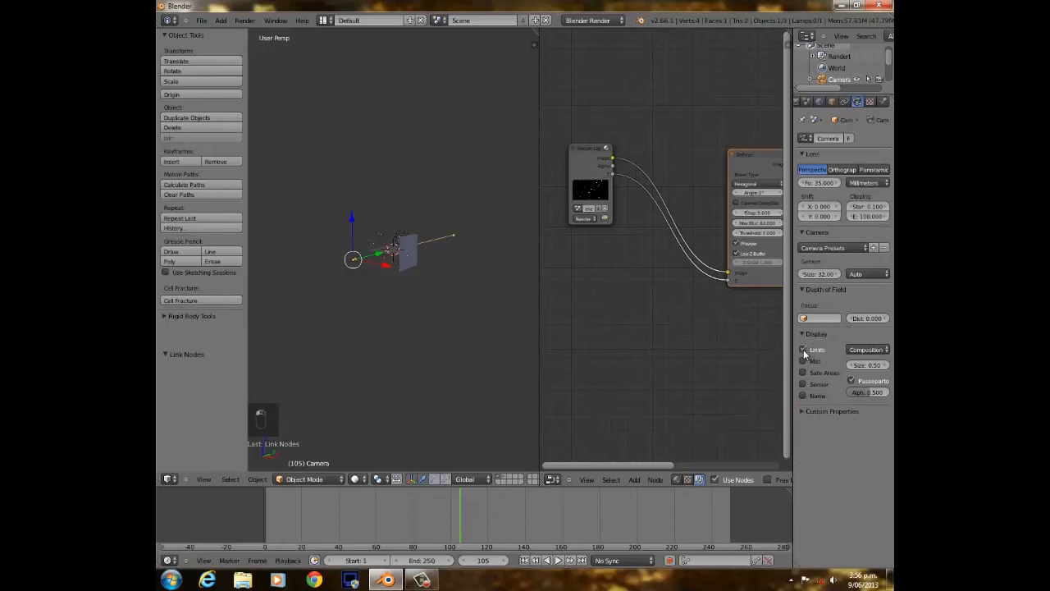
# Set the camera's depth of field distance to 1.860, checking the focus marker against the particles.
pyautogui.rightClick(877, 318)
pyautogui.scroll(7, 396, 347)
pyautogui.keyDown('shift'); pyautogui.moveTo(384, 301); pyautogui.dragTo(506, 252, button='middle'); pyautogui.keyUp('shift')
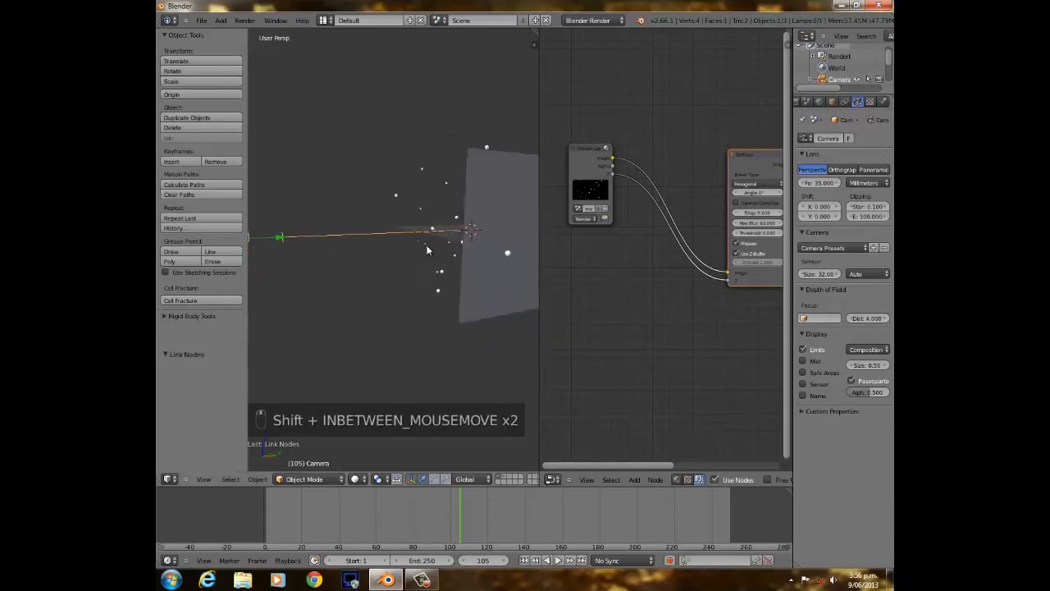
pyautogui.scroll(-5, 426, 230)
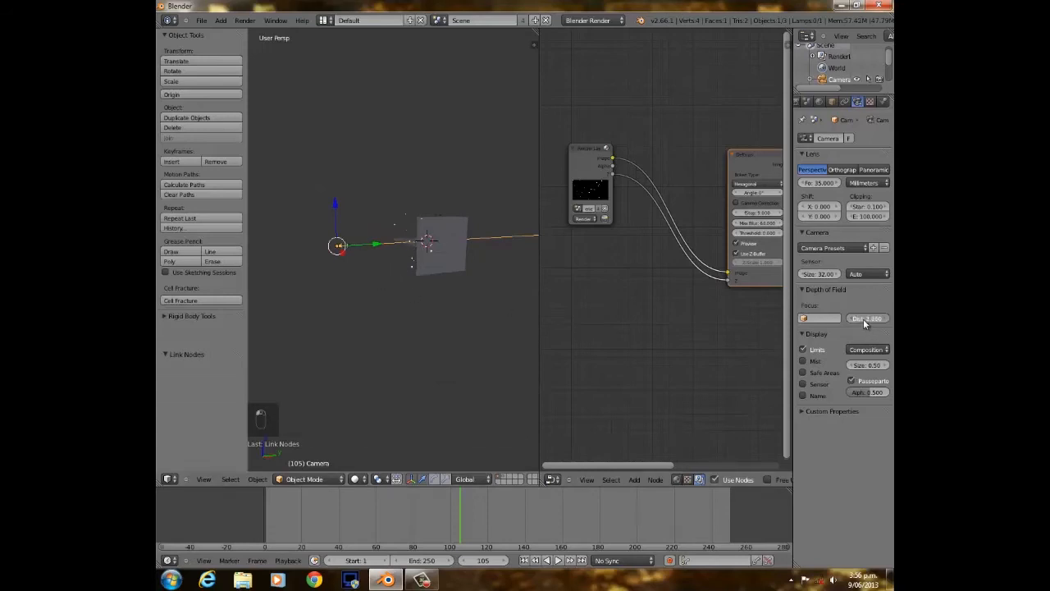
pyautogui.scroll(4, 415, 306)
pyautogui.keyDown('shift'); pyautogui.moveTo(332, 264); pyautogui.dragTo(393, 255, button='middle'); pyautogui.keyUp('shift')
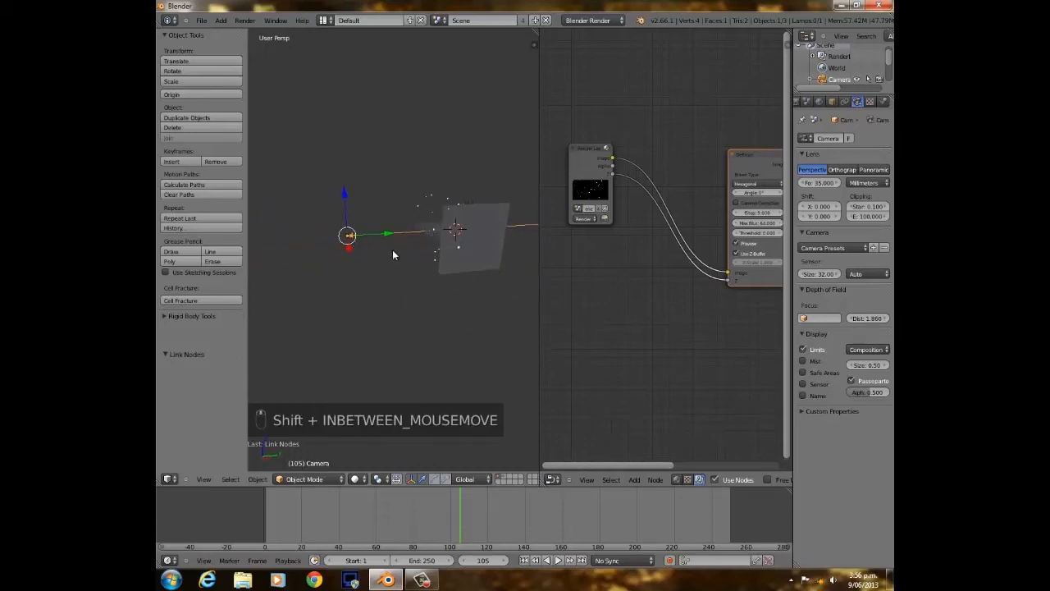
# Render the frame from the camera view, examine the hexagonal bokeh up close, and close the render.
pyautogui.press('KP_0')
pyautogui.press('F12')
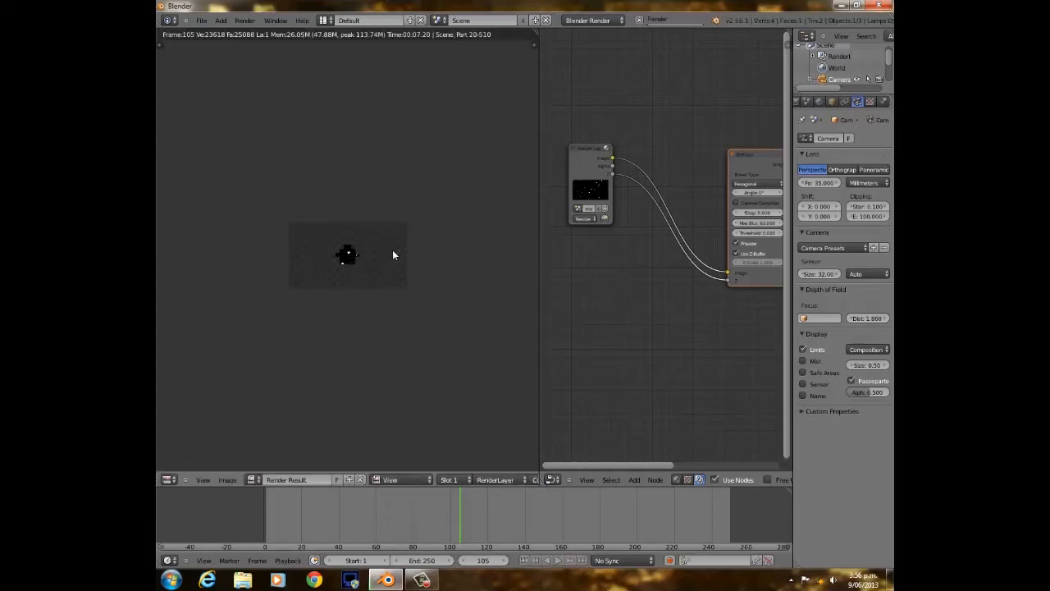
pyautogui.scroll(3, 392, 249)
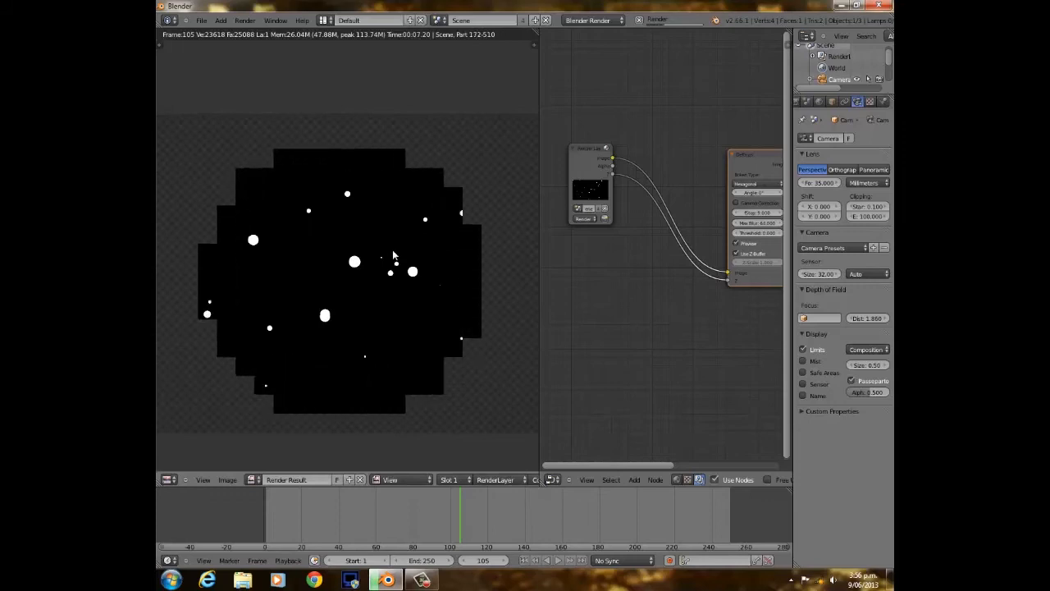
pyautogui.scroll(-3, 392, 254)
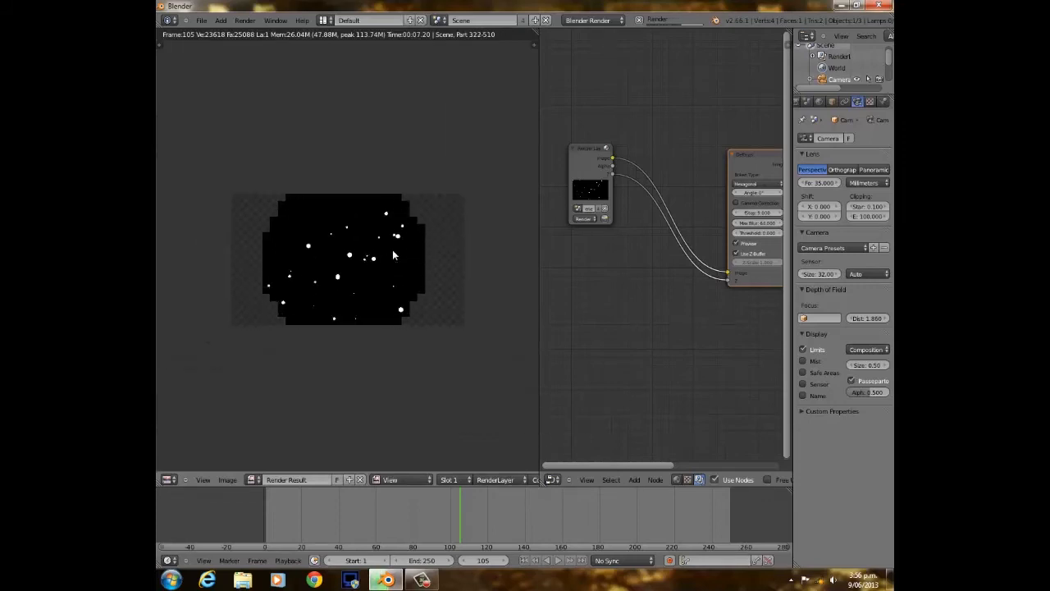
pyautogui.scroll(3, 397, 253)
pyautogui.scroll(-3, 397, 253)
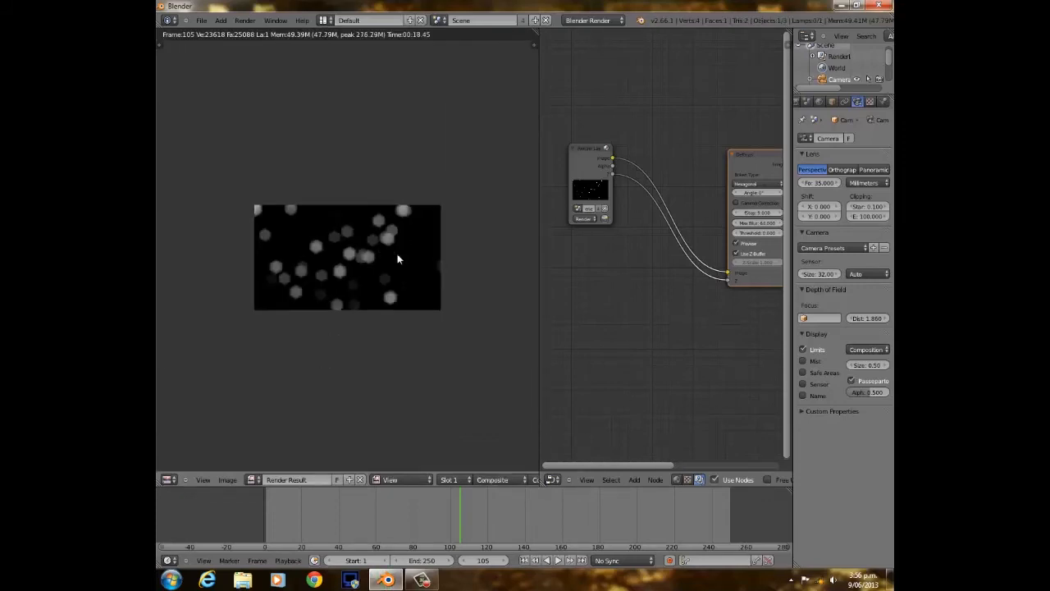
pyautogui.scroll(3, 397, 253)
pyautogui.scroll(5, 450, 219)
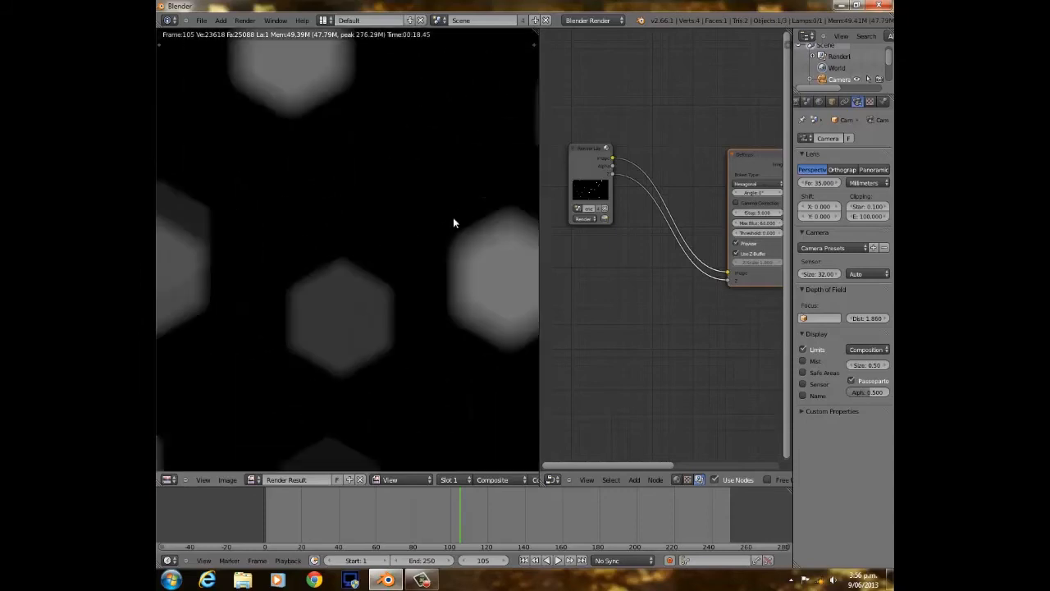
pyautogui.moveTo(393, 228); pyautogui.dragTo(498, 188, button='middle')
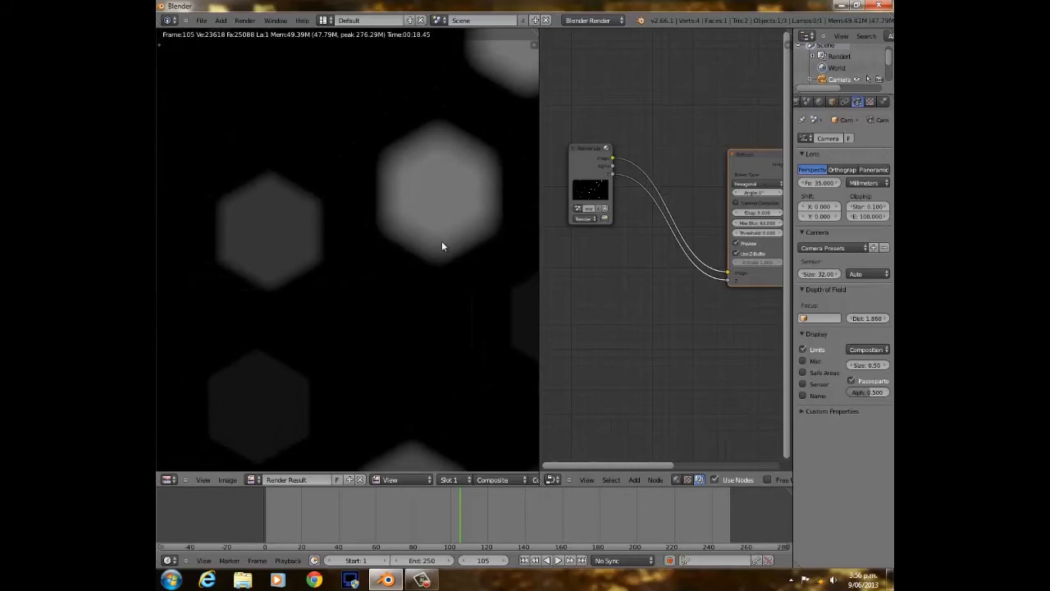
pyautogui.scroll(-5, 352, 217)
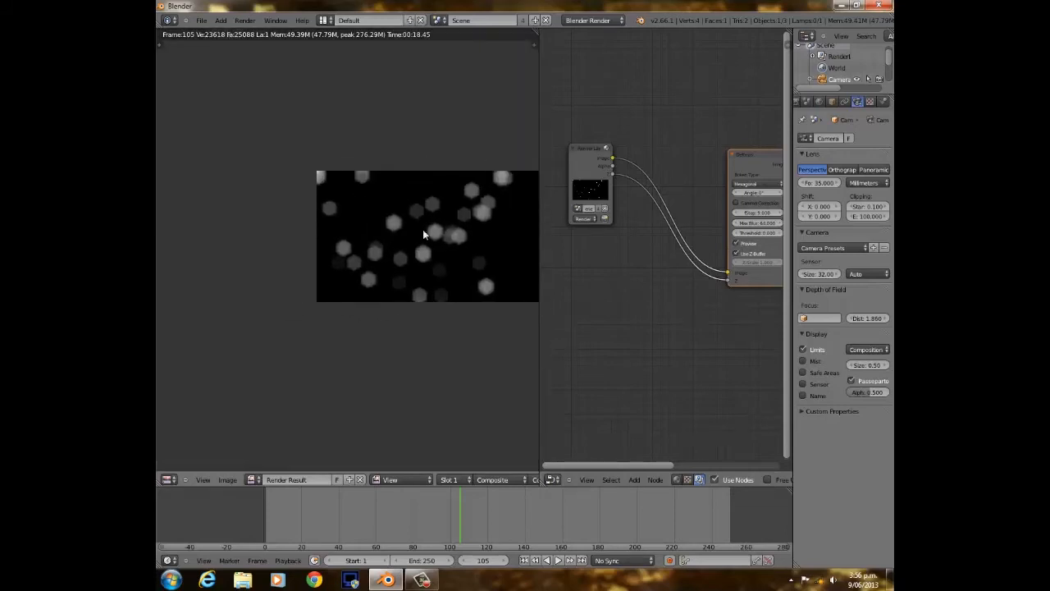
pyautogui.moveTo(416, 238); pyautogui.dragTo(362, 204, button='middle')
pyautogui.scroll(-1, 363, 211)
pyautogui.scroll(3, 363, 206)
pyautogui.scroll(-3, 362, 203)
pyautogui.press('Escape')
# Scale the emitter plane by about 0.817 and move it about 1.439 along the X axis.
pyautogui.scroll(3, 450, 249)
pyautogui.scroll(-2, 450, 249)
pyautogui.rightClick(489, 232)
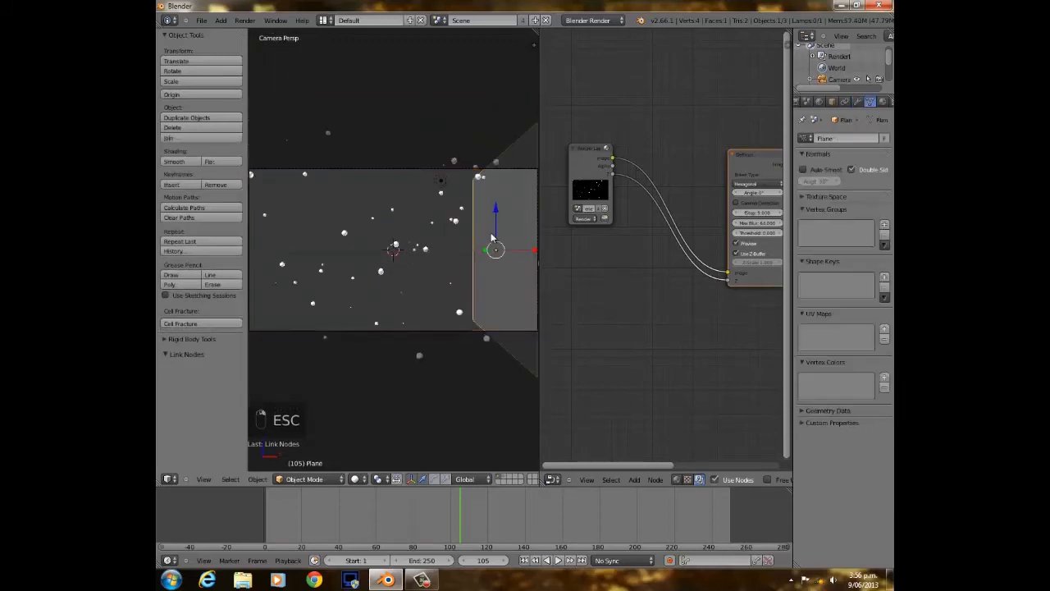
pyautogui.press('s')
pyautogui.click(515, 235)
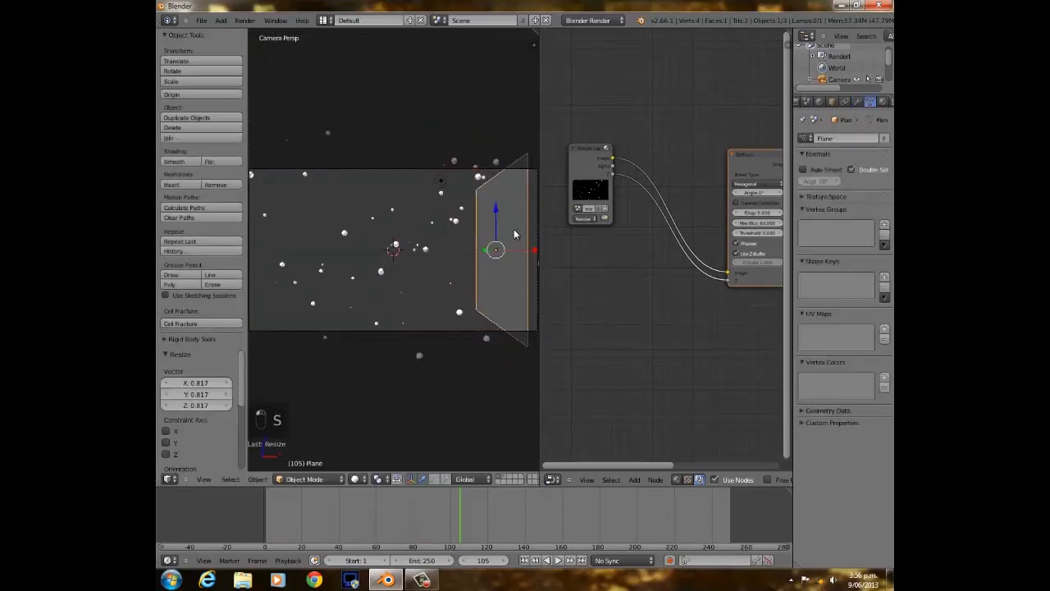
pyautogui.scroll(-5, 416, 266)
pyautogui.press('g')
pyautogui.press('x')
pyautogui.click(480, 248)
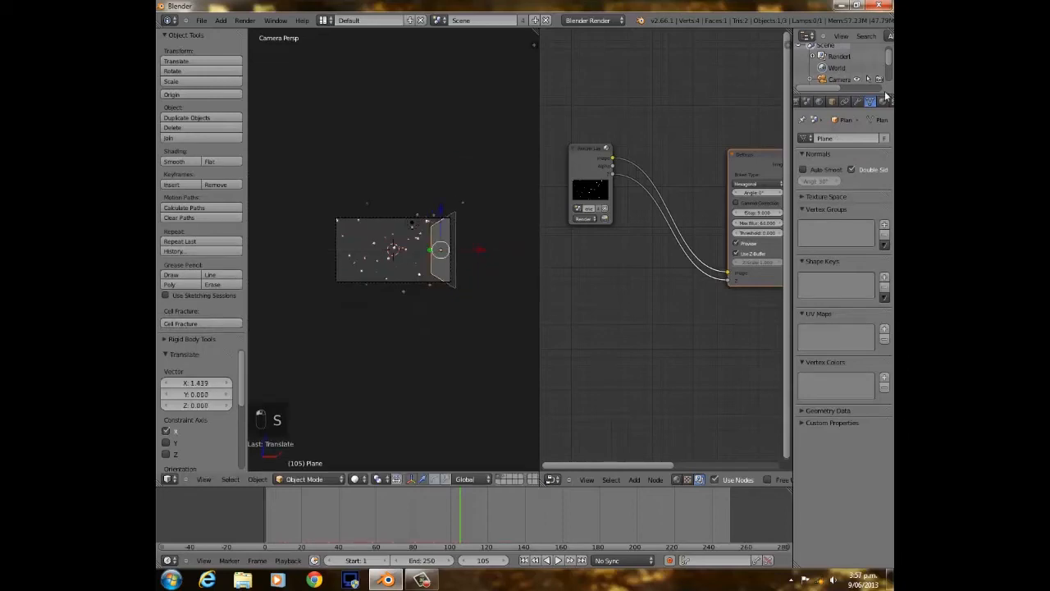
# Set the plane's particle system emission number to 150.
pyautogui.click(883, 100)
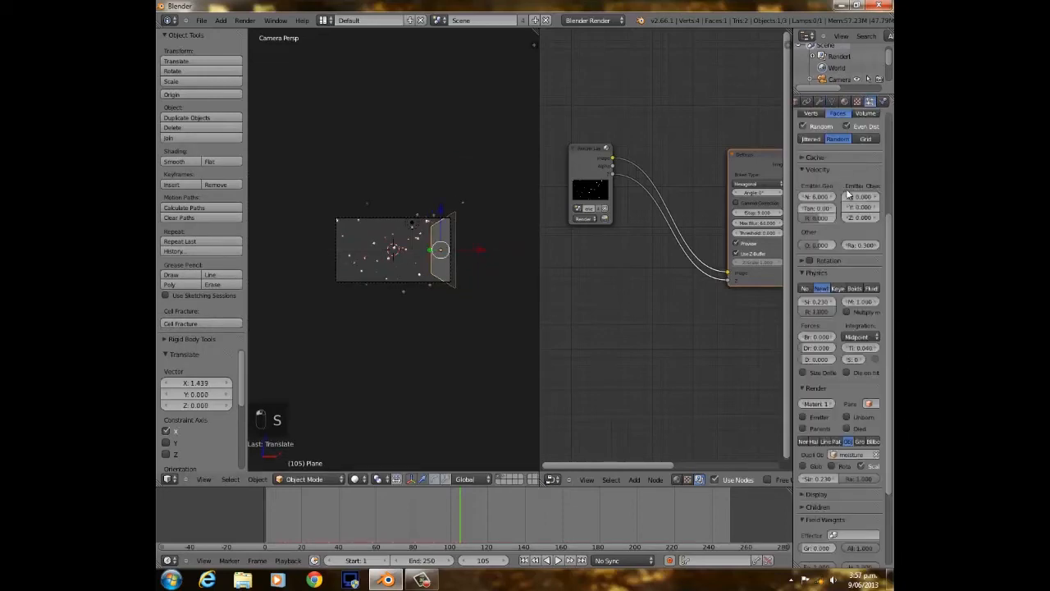
pyautogui.scroll(-3, 851, 195)
pyautogui.scroll(3, 850, 195)
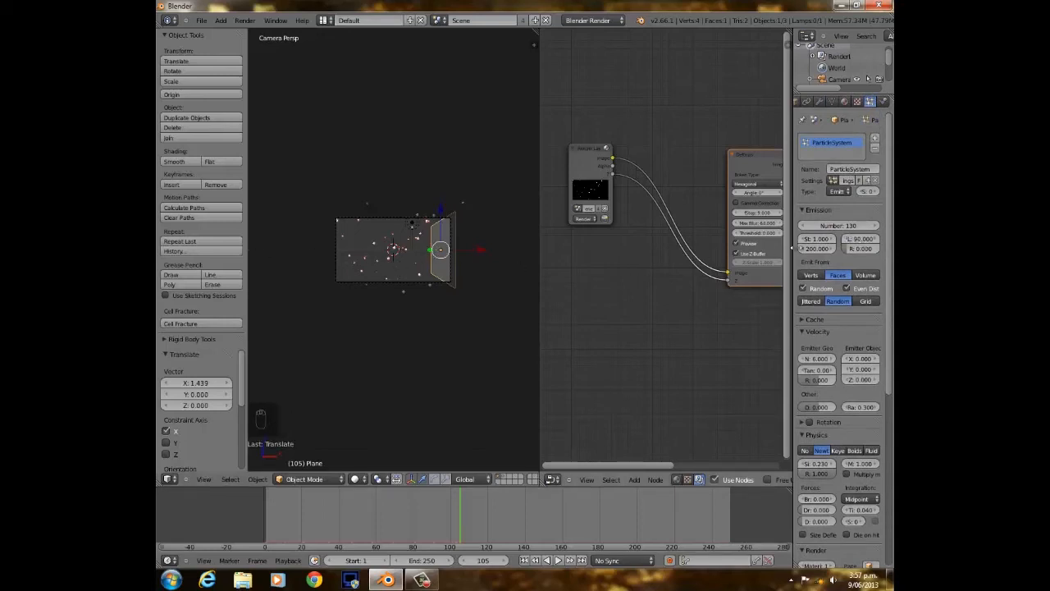
pyautogui.click(830, 223)
pyautogui.write('150')
pyautogui.press('Return')
pyautogui.scroll(5, 428, 337)
pyautogui.scroll(-3, 427, 337)
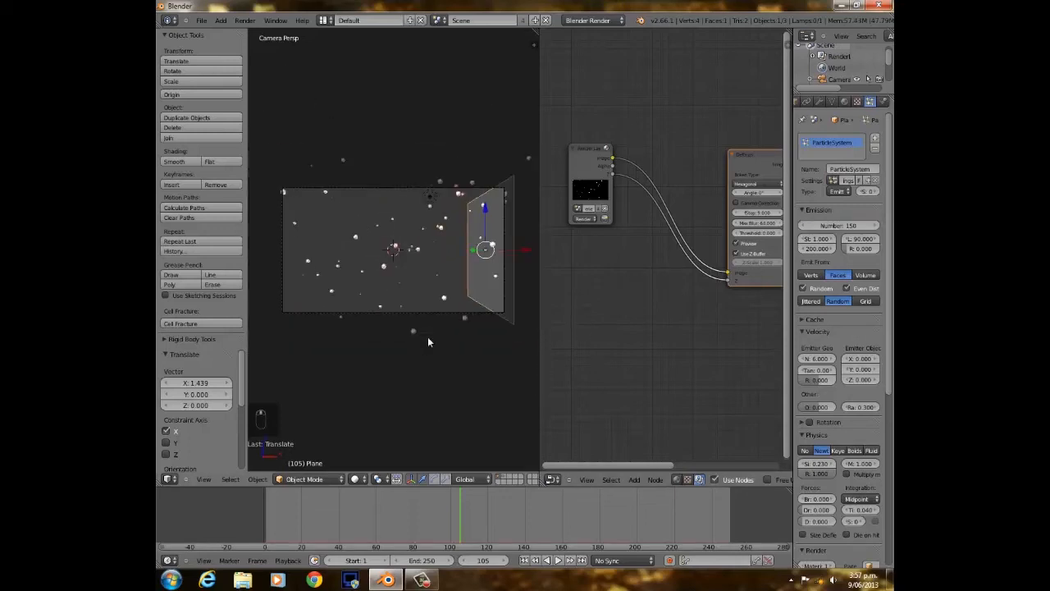
# Reduce the emitted particles' size to 0.200.
pyautogui.scroll(-6, 832, 410)
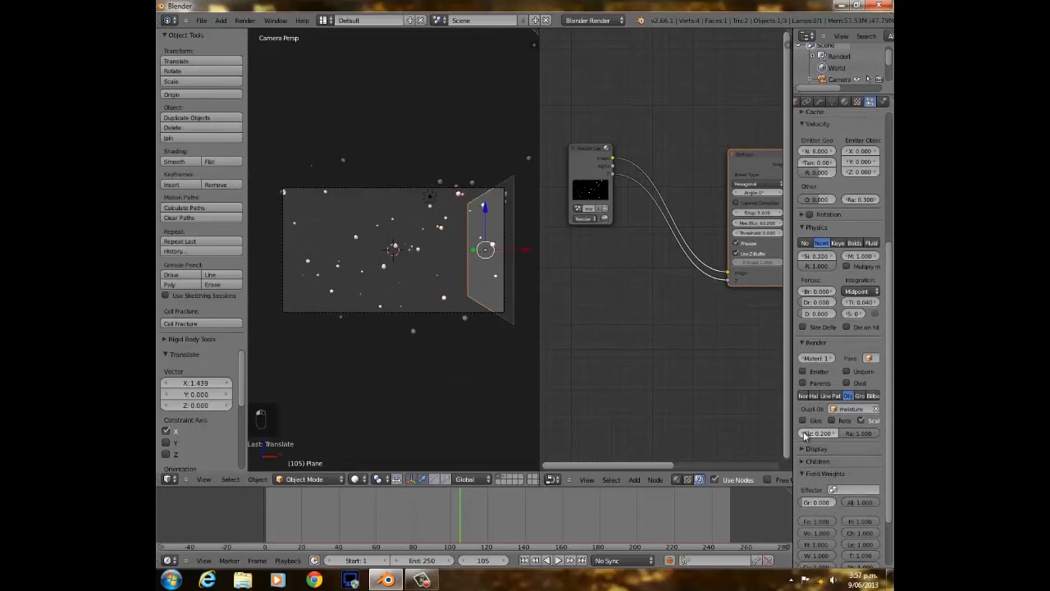
pyautogui.scroll(5, 406, 398)
pyautogui.scroll(-4, 420, 402)
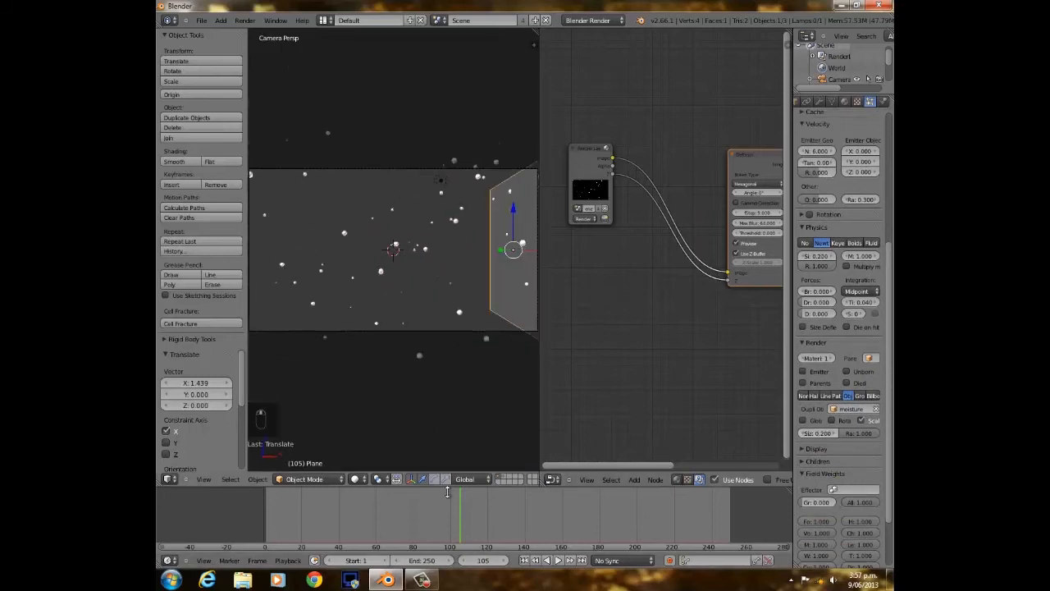
# Go to frame 108, render it, and inspect the blurred particles.
pyautogui.moveTo(428, 522)
pyautogui.mouseDown()
pyautogui.moveTo(271, 522)
pyautogui.moveTo(433, 514)
pyautogui.mouseUp()
pyautogui.moveTo(450, 508); pyautogui.dragTo(465, 510)
pyautogui.scroll(-3, 429, 279)
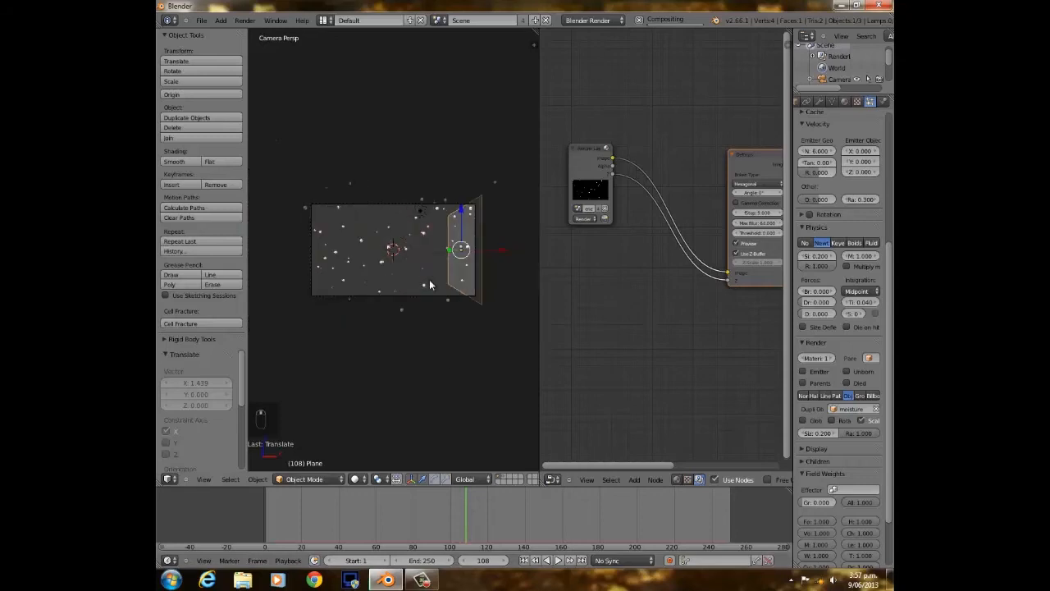
pyautogui.press('F12')
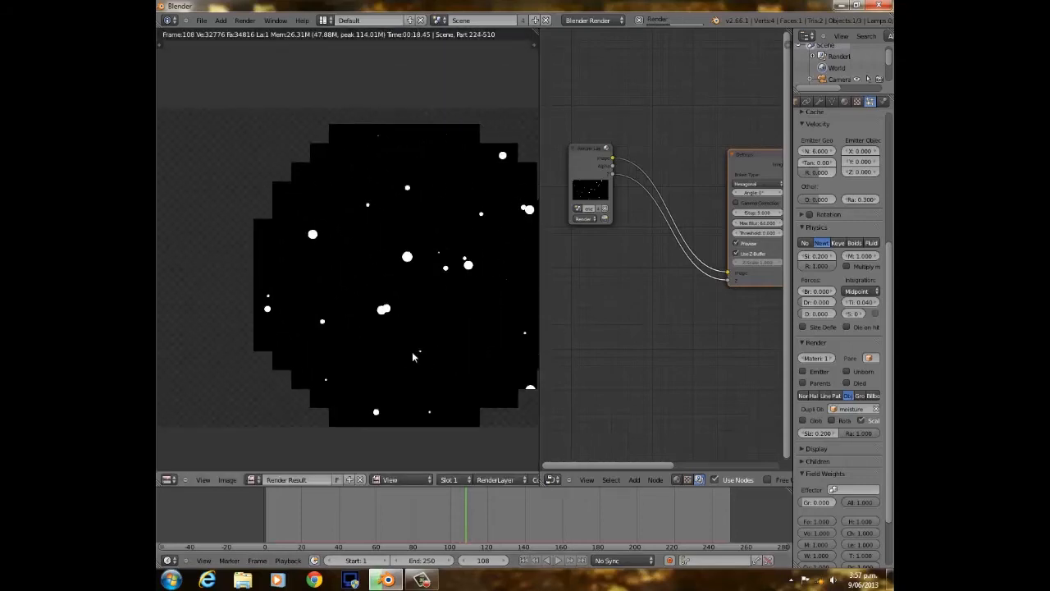
pyautogui.scroll(-4, 415, 167)
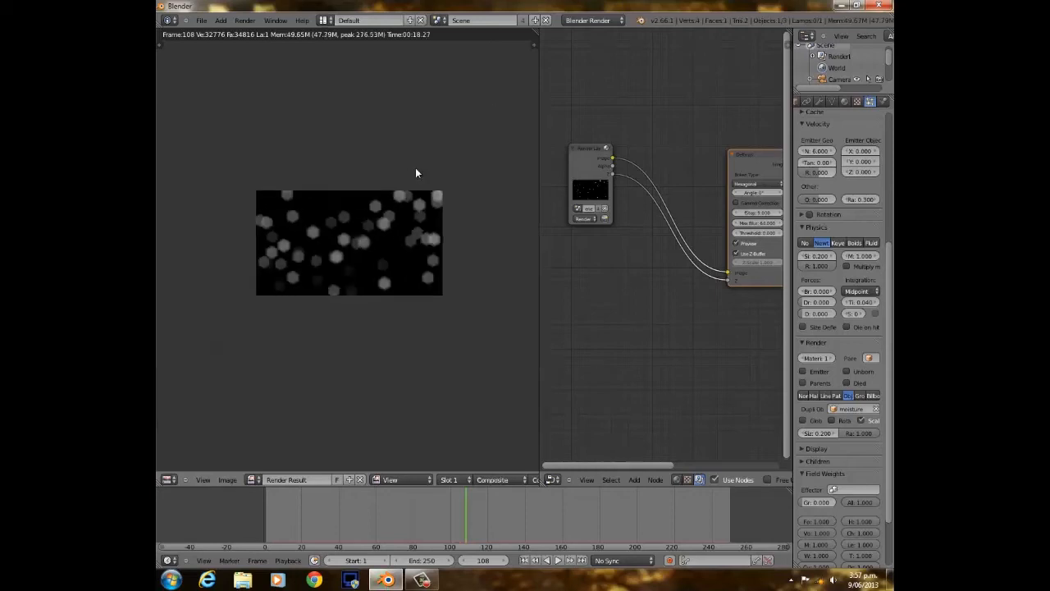
pyautogui.scroll(4, 410, 175)
pyautogui.scroll(-4, 410, 174)
pyautogui.scroll(3, 385, 243)
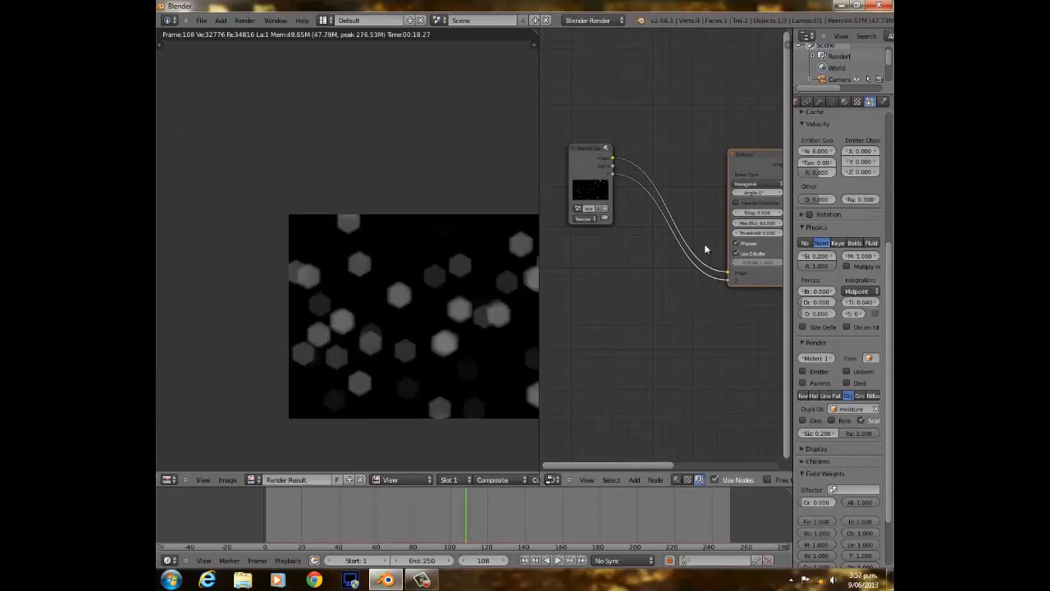
# Disable Preview on the Defocus node, examine the hexagonal bokeh shapes up close, and close the render.
pyautogui.click(737, 245)
pyautogui.scroll(2, 365, 358)
pyautogui.moveTo(419, 338); pyautogui.dragTo(321, 231, button='middle')
pyautogui.scroll(-3, 322, 230)
pyautogui.scroll(-1, 322, 231)
pyautogui.scroll(2, 332, 249)
pyautogui.scroll(5, 431, 278)
pyautogui.scroll(1, 431, 275)
pyautogui.moveTo(471, 277); pyautogui.dragTo(388, 229, button='middle')
pyautogui.moveTo(291, 295); pyautogui.dragTo(385, 259, button='middle')
pyautogui.scroll(3, 396, 257)
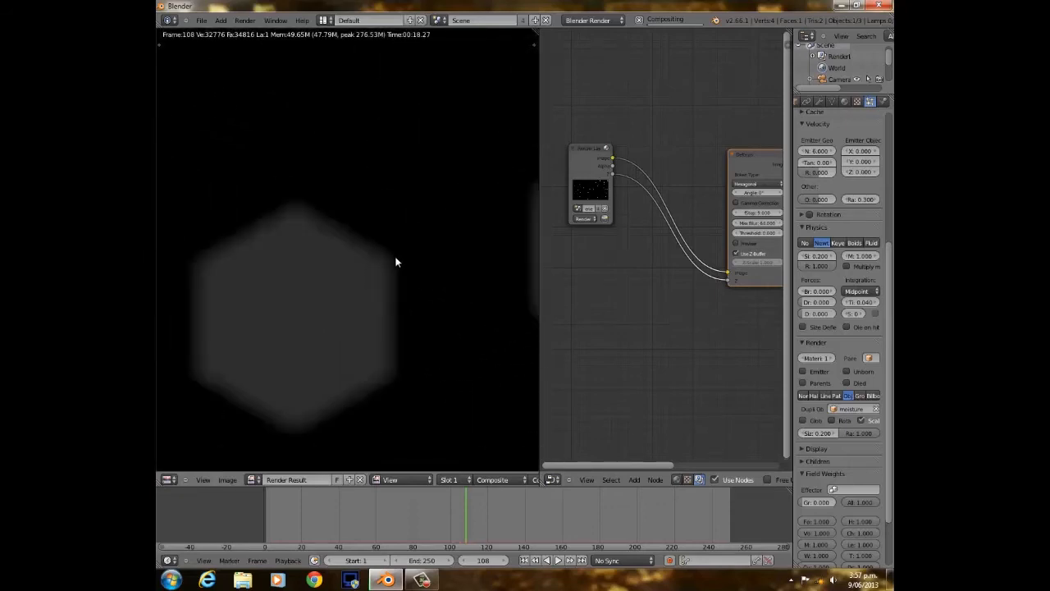
pyautogui.scroll(-5, 425, 191)
pyautogui.scroll(-6, 390, 229)
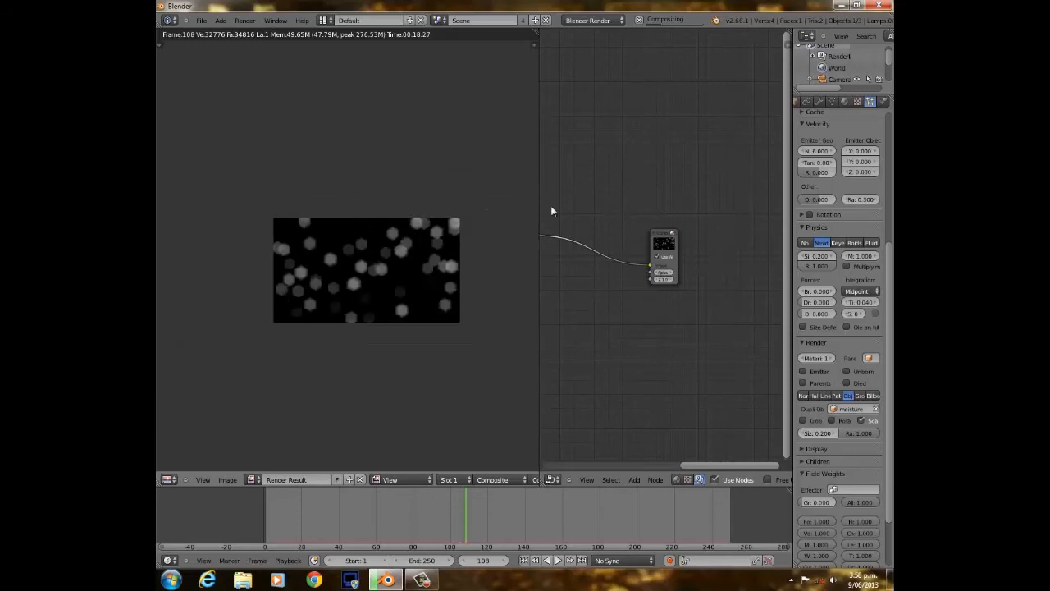
pyautogui.press('Escape')
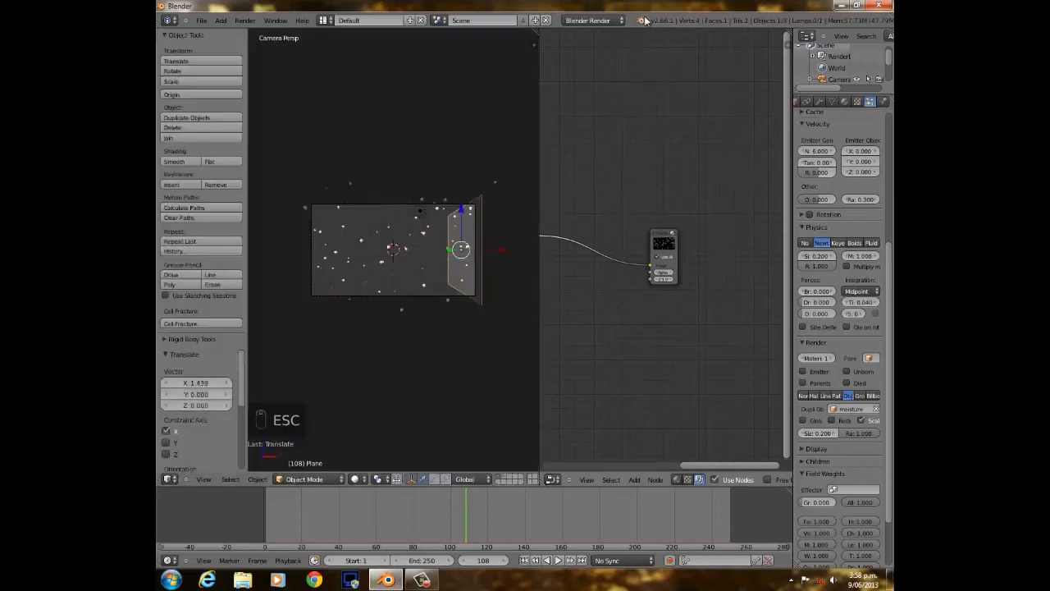
# Start rendering the full animation from the scene's render settings.
pyautogui.scroll(5, 369, 260)
pyautogui.scroll(-8, 369, 260)
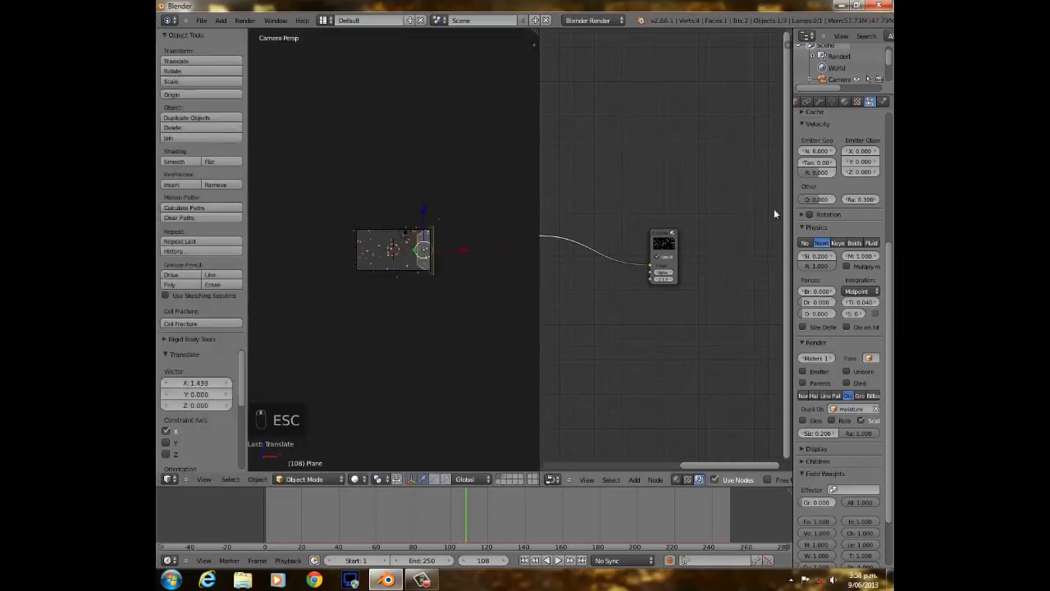
pyautogui.click(811, 101)
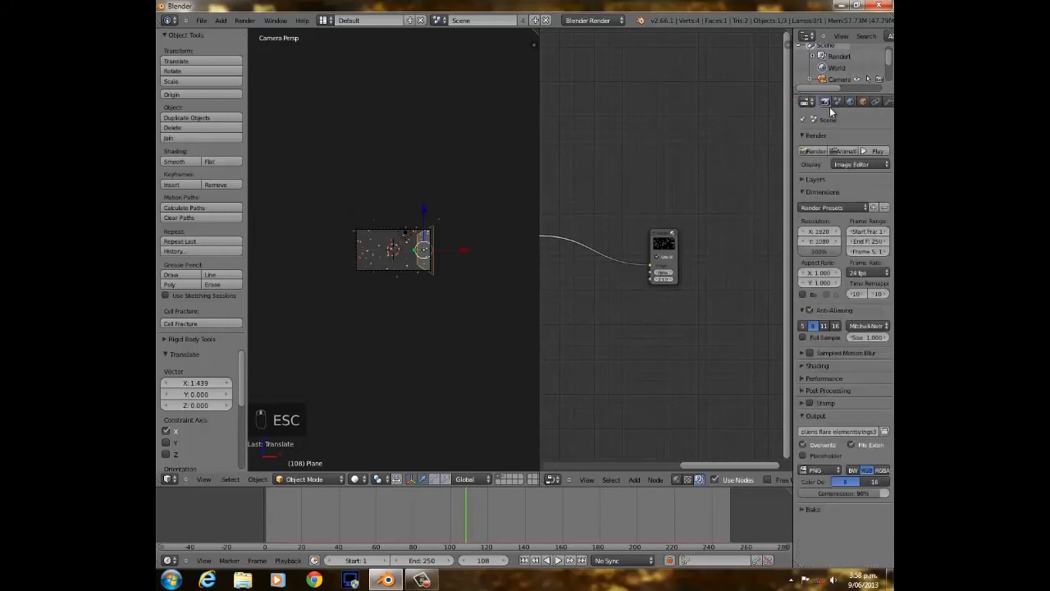
pyautogui.click(844, 151)
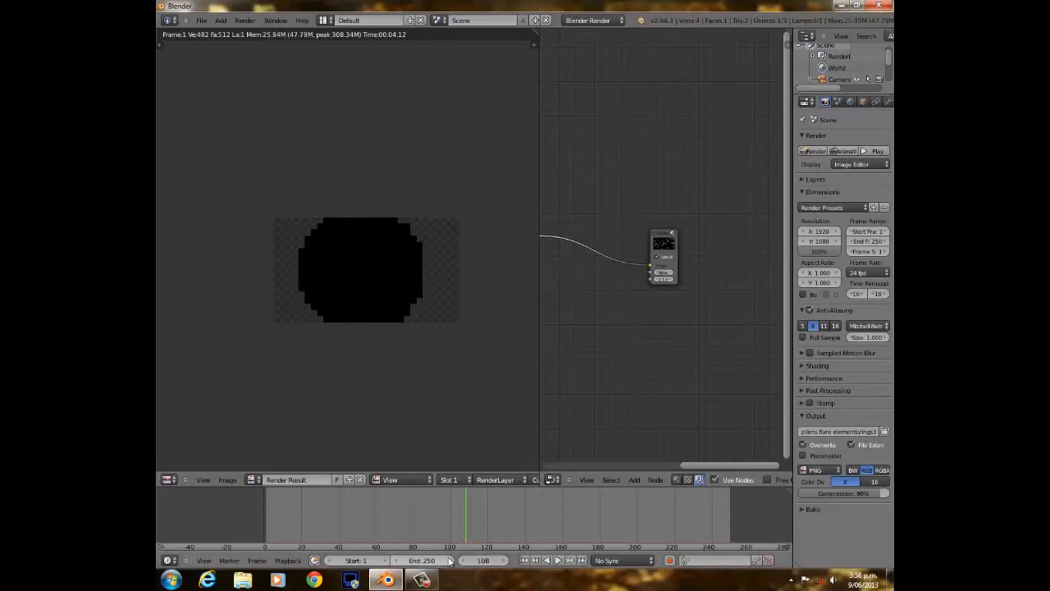
# Limit the animation range to a single frame by setting both start and end to 108, and close the render view.
pyautogui.click(352, 558)
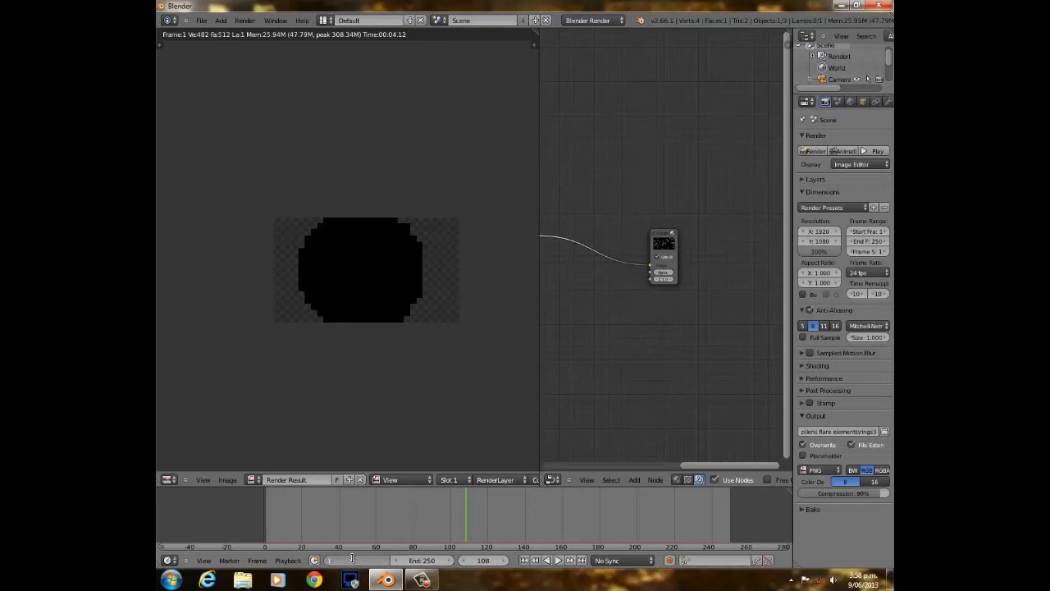
pyautogui.write('108')
pyautogui.press('Return')
pyautogui.click(418, 559)
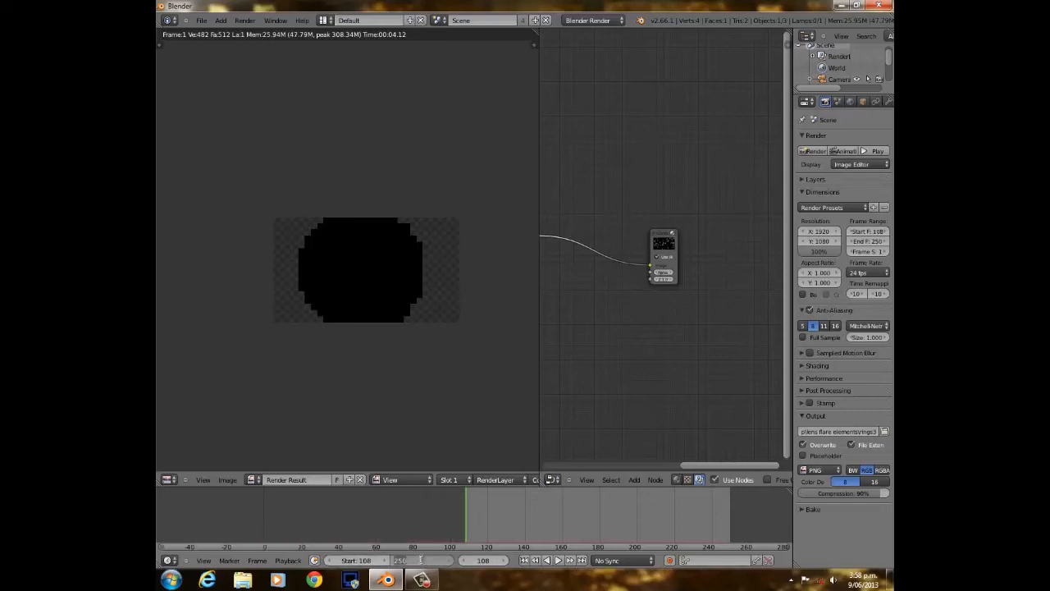
pyautogui.write('108')
pyautogui.press('Return')
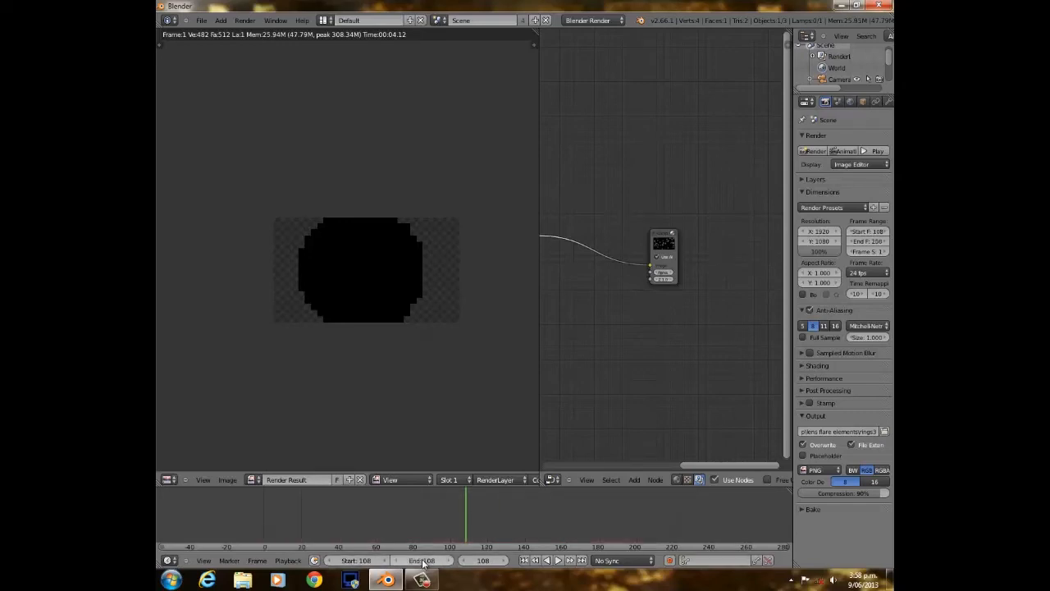
pyautogui.press('Escape')
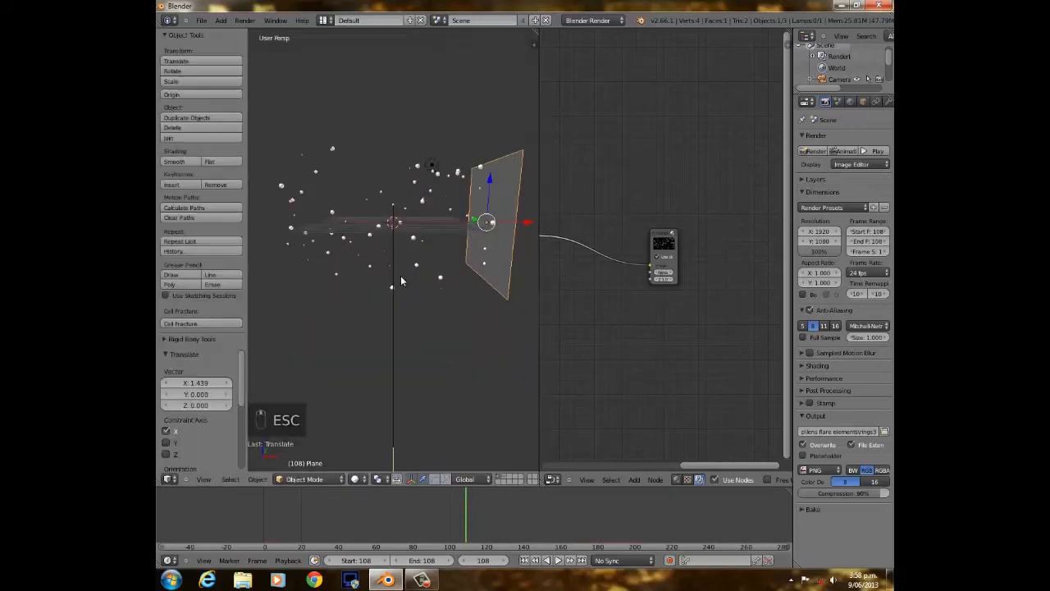
pyautogui.moveTo(459, 545); pyautogui.dragTo(463, 513)
pyautogui.moveTo(467, 312); pyautogui.dragTo(410, 250, button='middle')
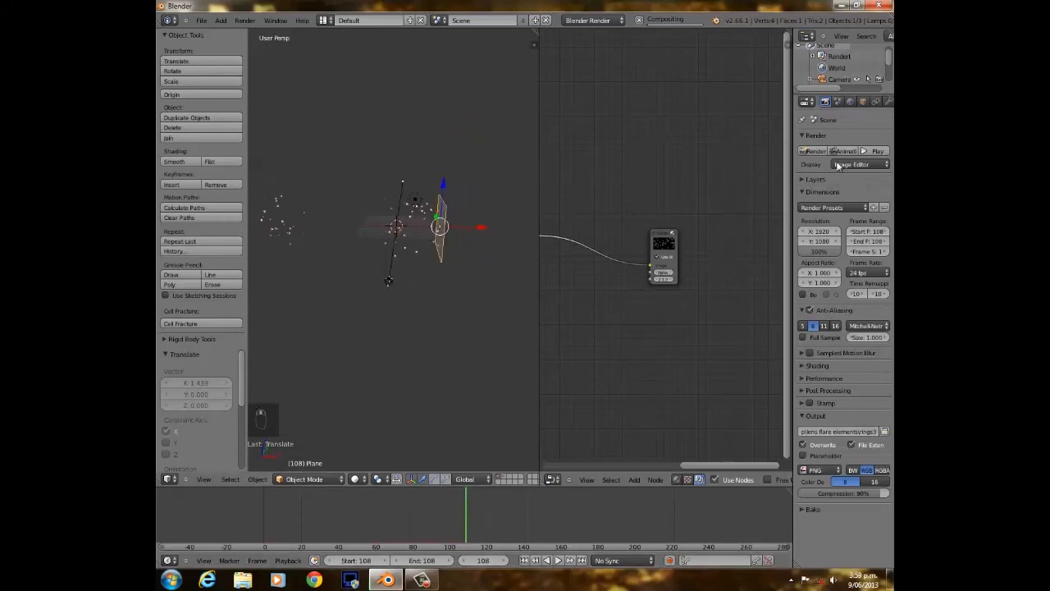
pyautogui.click(838, 150)
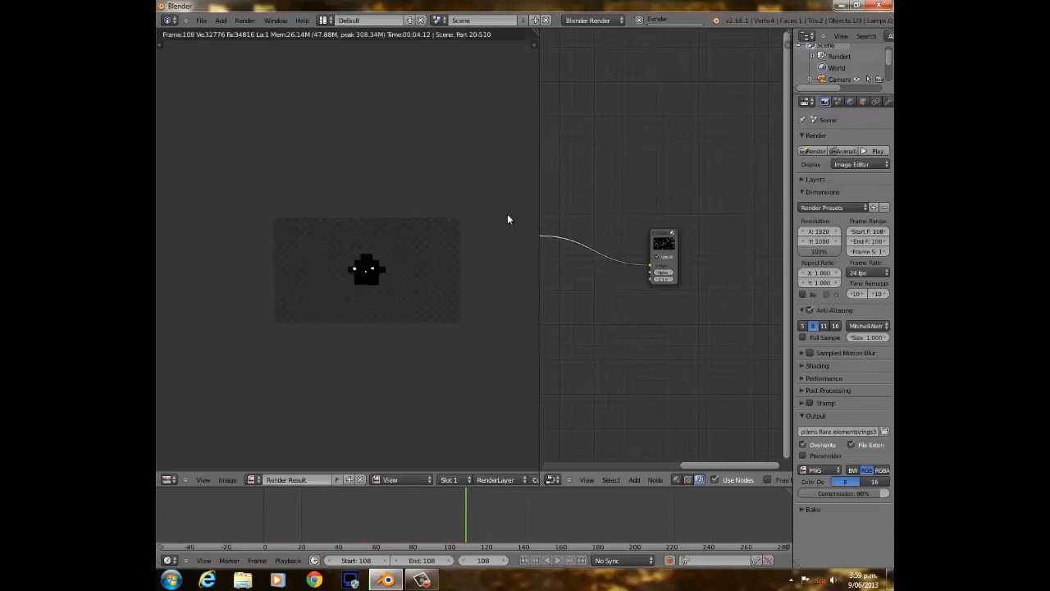
pyautogui.scroll(-2, 413, 281)
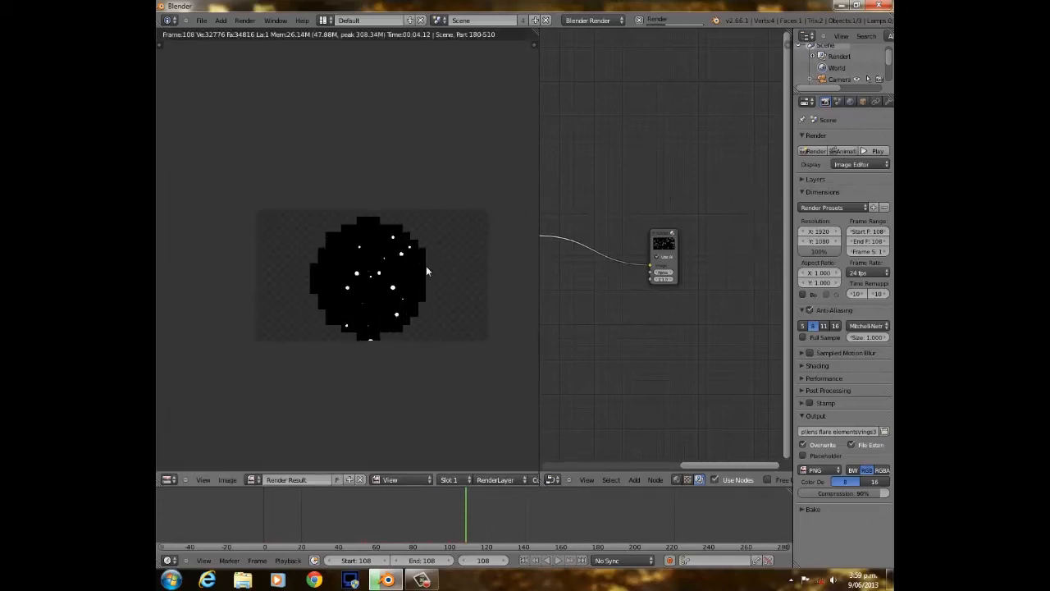
# Set the render output file name to moisture in the lens flare elements folder.
pyautogui.click(885, 432)
pyautogui.click(339, 63)
pyautogui.write('moisture')
pyautogui.press('Return')
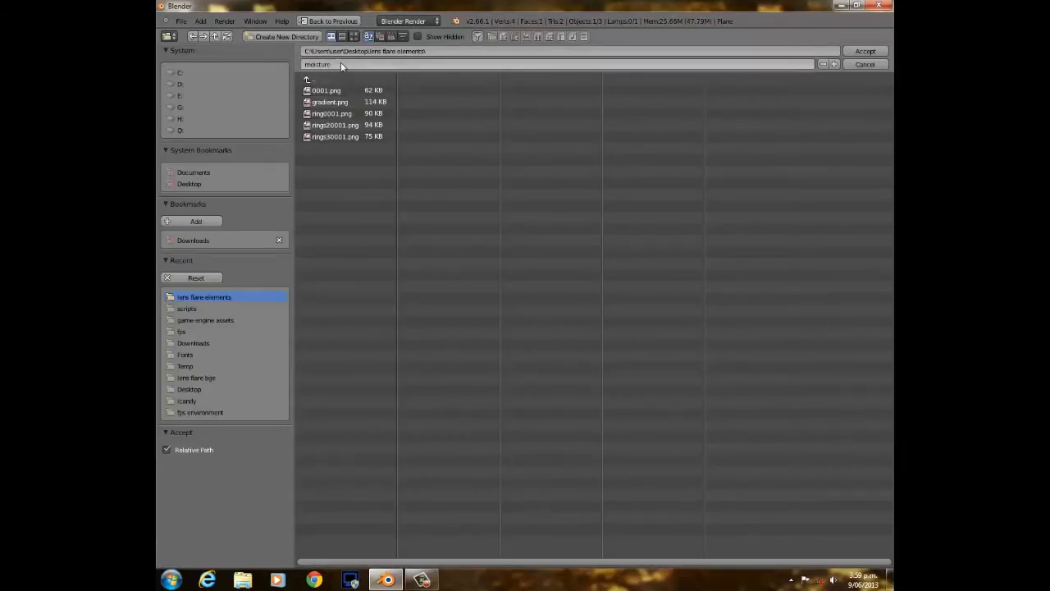
pyautogui.click(871, 53)
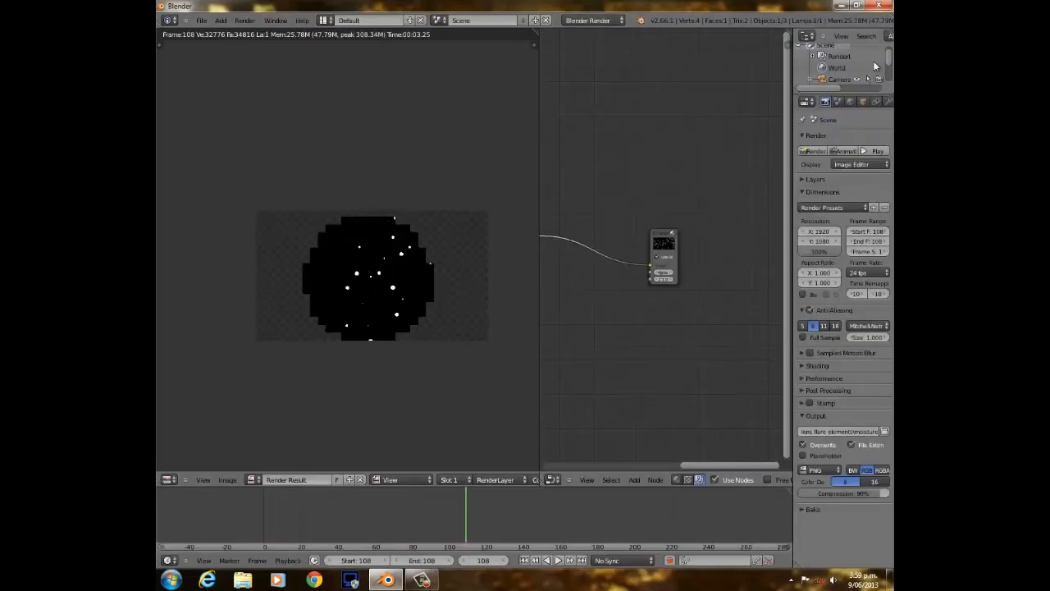
# Render the one-frame animation at frame 108, check the particles, and close the render view.
pyautogui.click(844, 151)
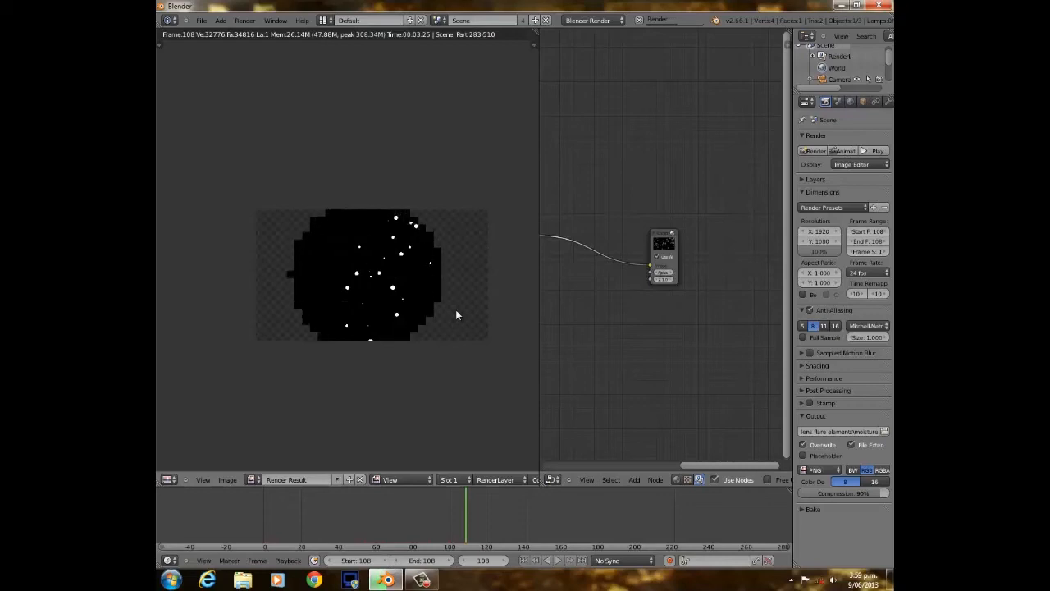
pyautogui.scroll(6, 457, 310)
pyautogui.scroll(-4, 456, 310)
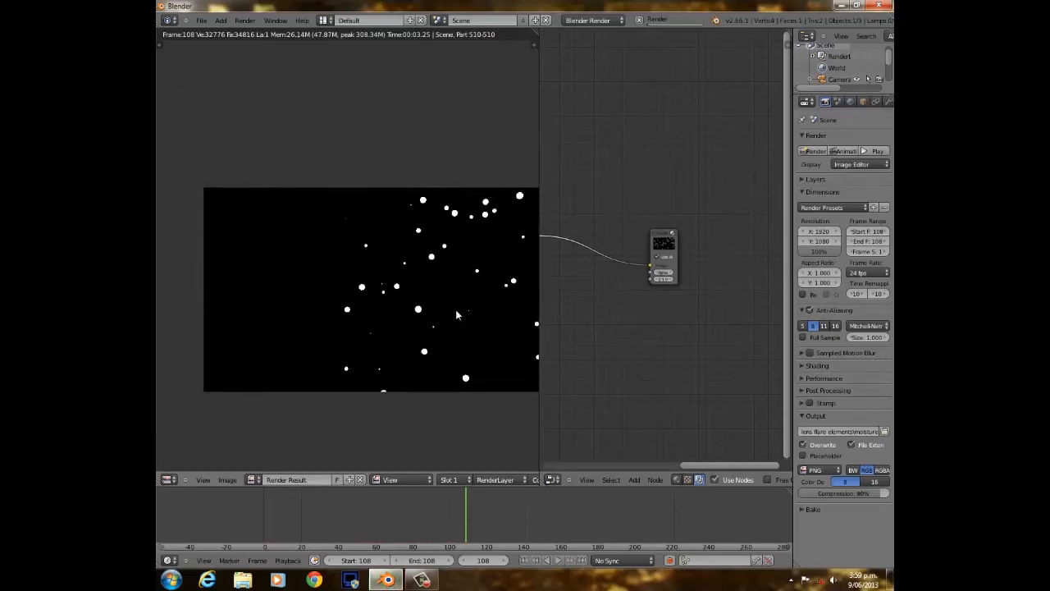
pyautogui.scroll(-1, 457, 315)
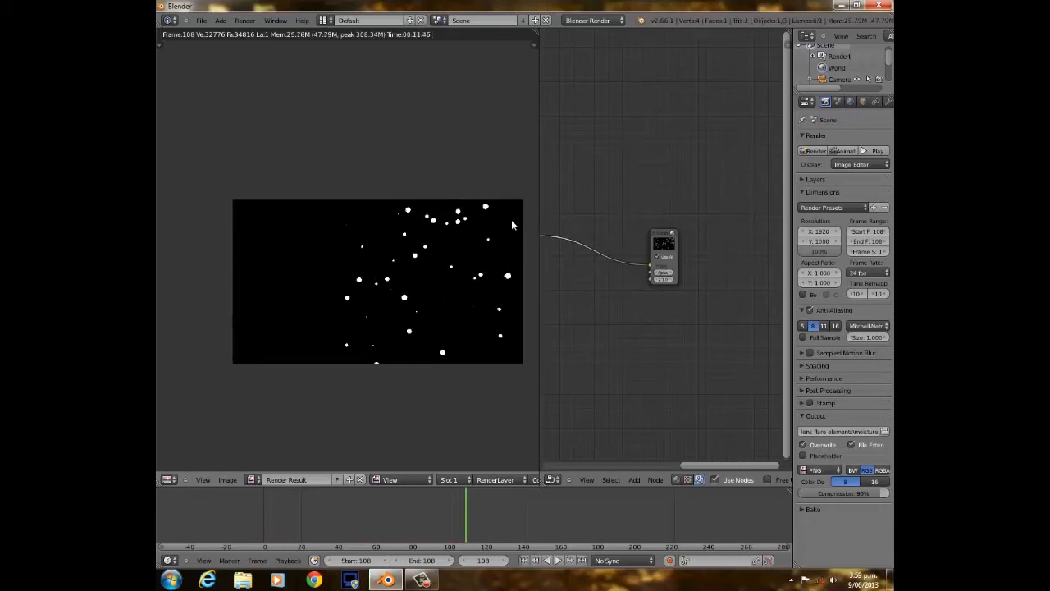
pyautogui.scroll(-5, 414, 271)
pyautogui.press('Escape')
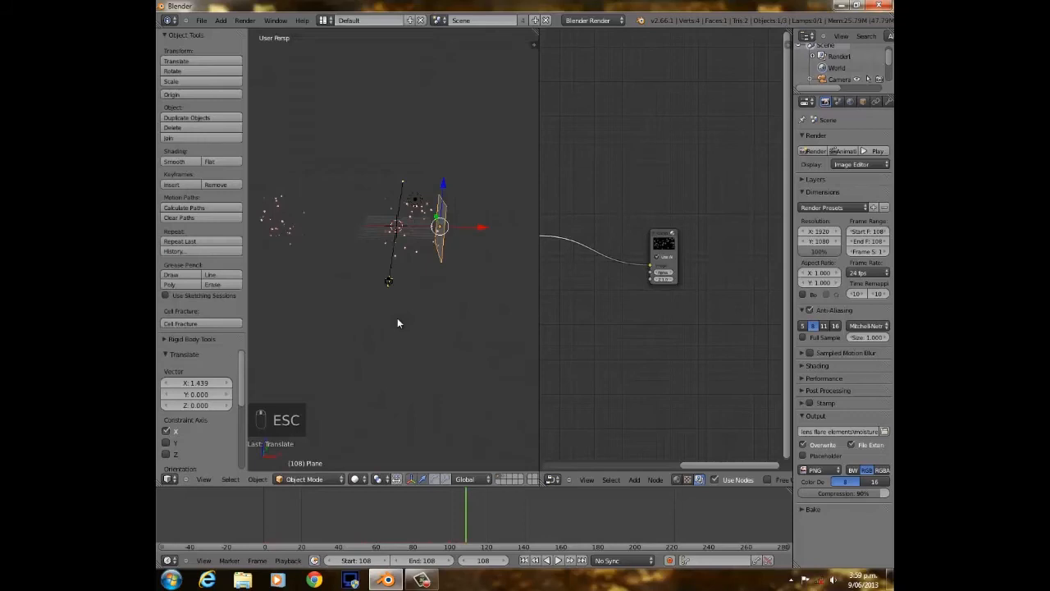
# Compare the particle spread at earlier frames, go to frame 104, and render it as a still.
pyautogui.click(409, 502)
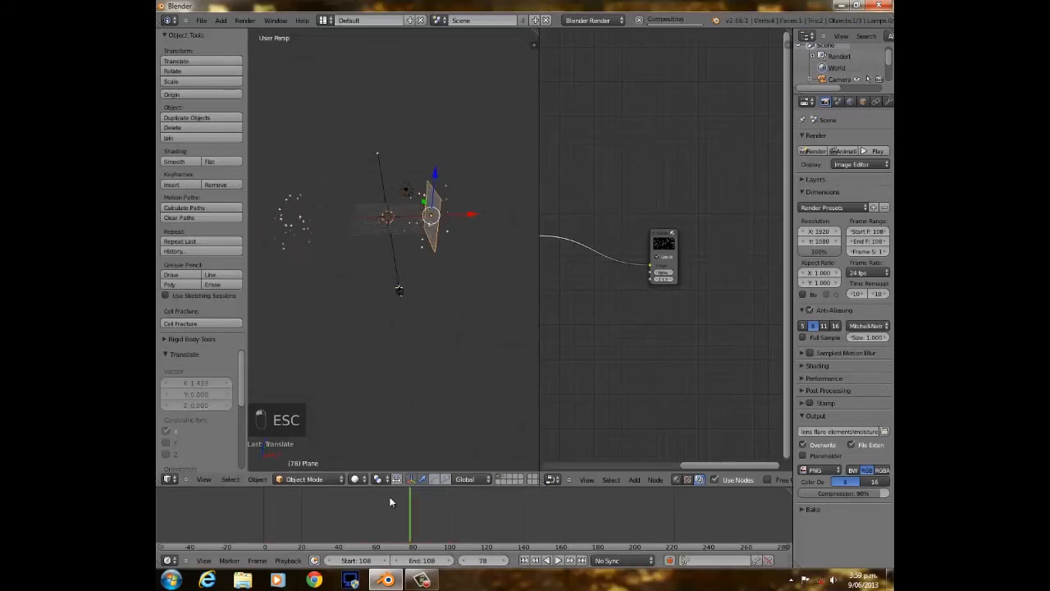
pyautogui.click(318, 506)
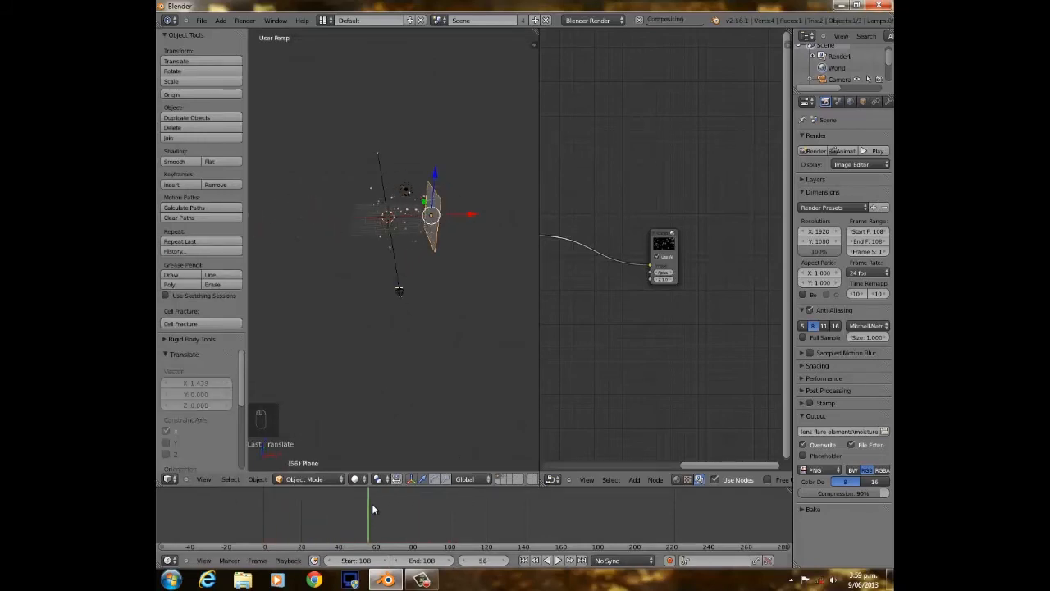
pyautogui.moveTo(449, 515); pyautogui.dragTo(459, 512)
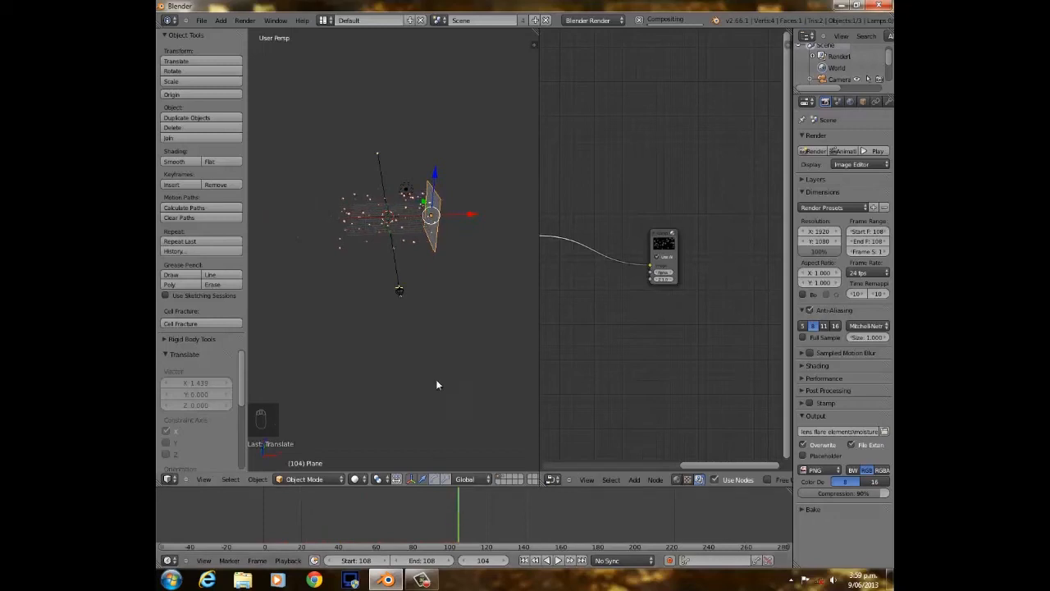
pyautogui.press('F12')
pyautogui.scroll(7, 444, 342)
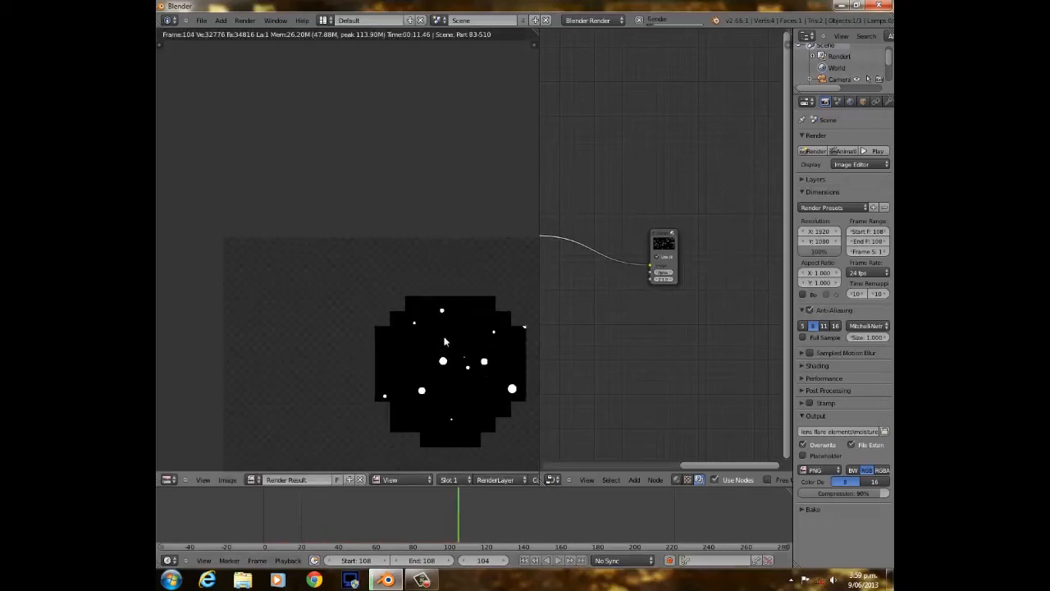
# Examine the frame 104 render closely for the distribution of particles and the blurred hexagonal bokeh shapes.
pyautogui.moveTo(491, 372); pyautogui.dragTo(472, 322, button='middle')
pyautogui.scroll(-3, 389, 237)
pyautogui.scroll(4, 360, 273)
pyautogui.scroll(-3, 450, 315)
pyautogui.scroll(3, 429, 299)
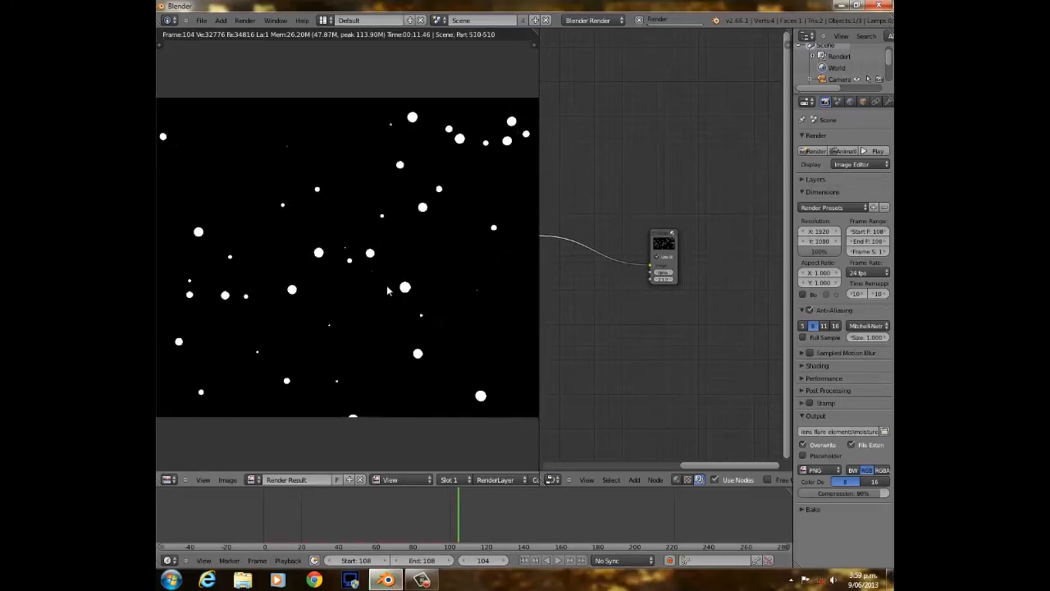
pyautogui.scroll(-3, 392, 288)
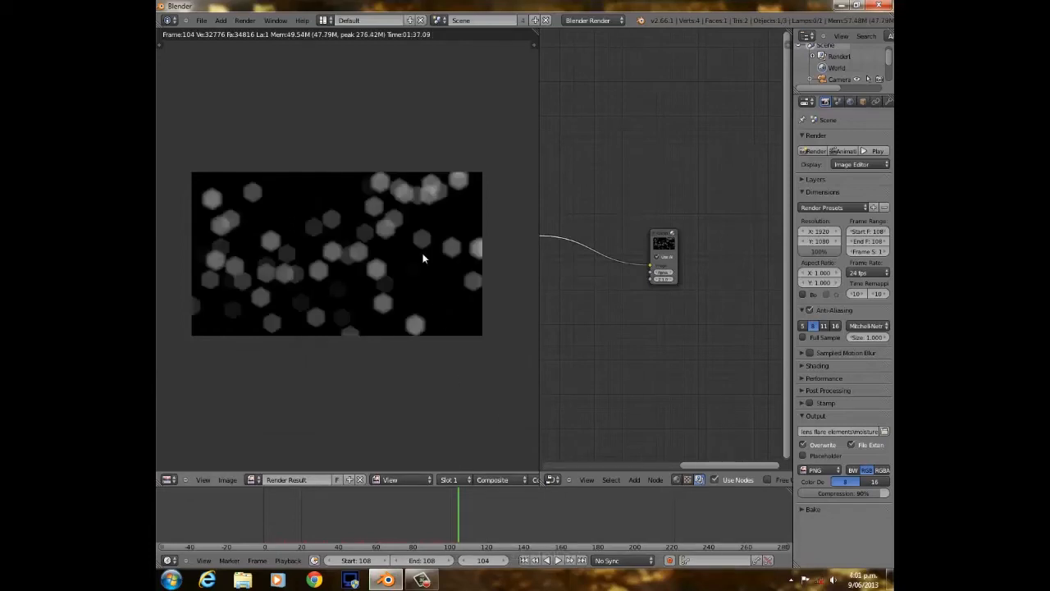
pyautogui.scroll(5, 423, 259)
pyautogui.scroll(-8, 415, 244)
pyautogui.scroll(4, 403, 261)
pyautogui.moveTo(367, 279); pyautogui.dragTo(437, 263, button='middle')
pyautogui.scroll(1, 433, 269)
pyautogui.moveTo(446, 227); pyautogui.dragTo(430, 255, button='middle')
pyautogui.scroll(5, 361, 307)
pyautogui.scroll(-4, 361, 307)
pyautogui.scroll(-3, 352, 274)
pyautogui.scroll(-3, 353, 279)
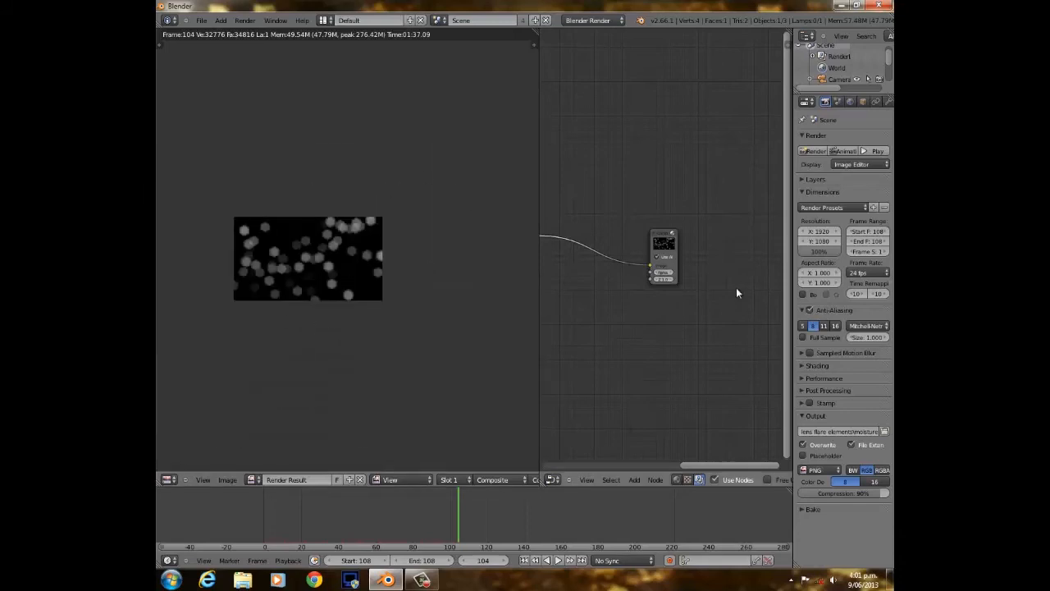
# Minimize Blender and launch GIMP 2.
pyautogui.click(844, 6)
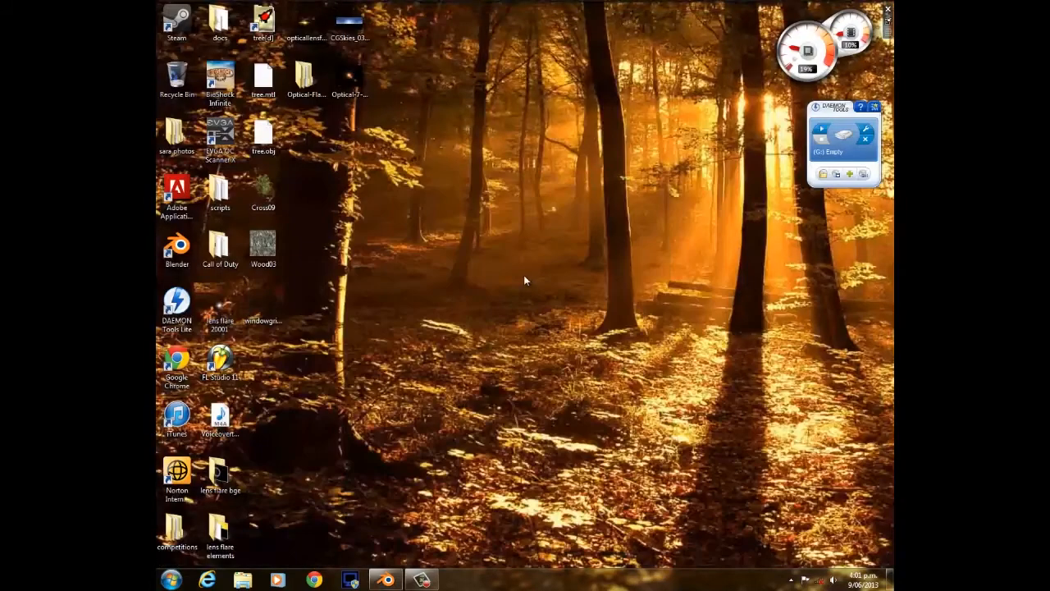
pyautogui.click(171, 579)
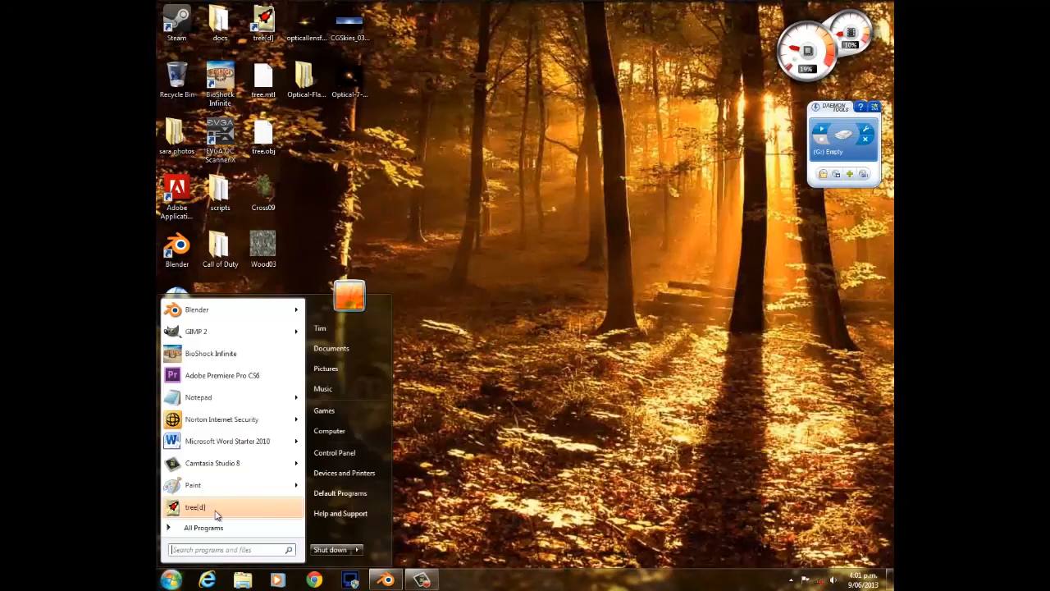
pyautogui.click(235, 340)
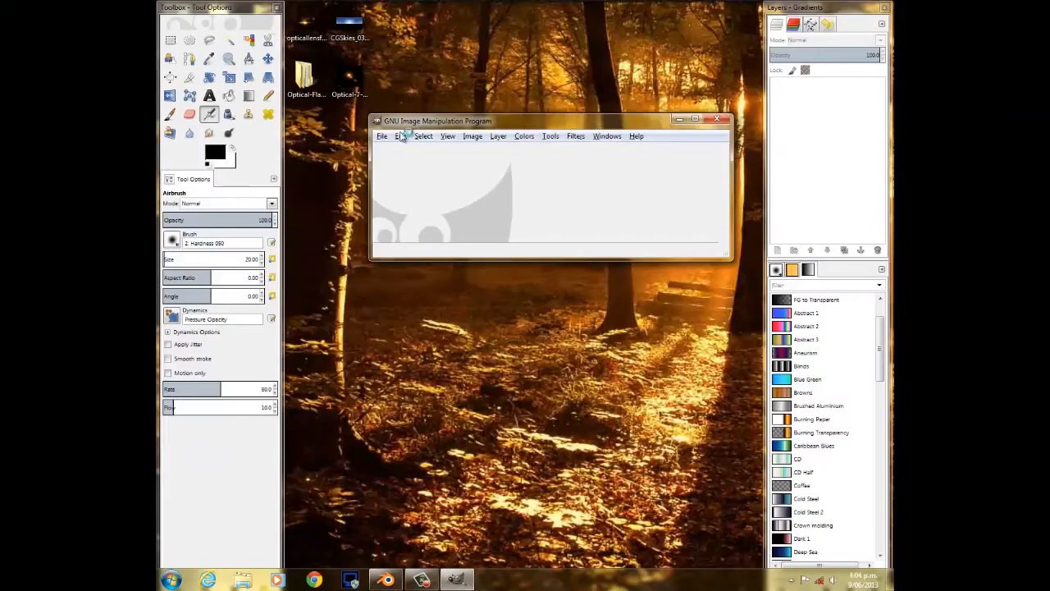
# Open moisture0108.png from the lens flare elements folder on the Desktop.
pyautogui.click(380, 136)
pyautogui.moveTo(412, 136)
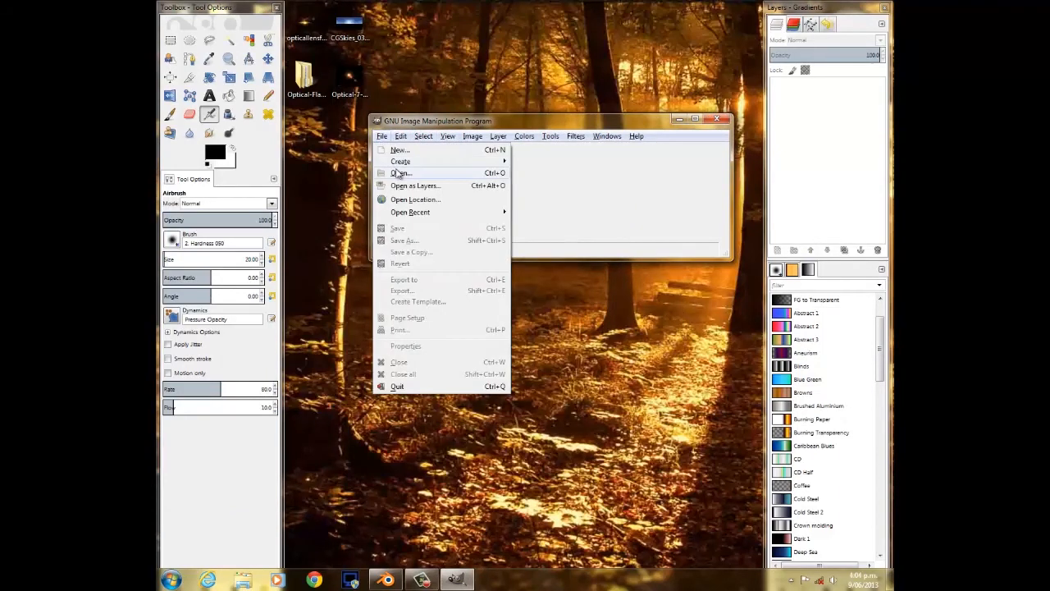
pyautogui.click(397, 172)
pyautogui.click(279, 156)
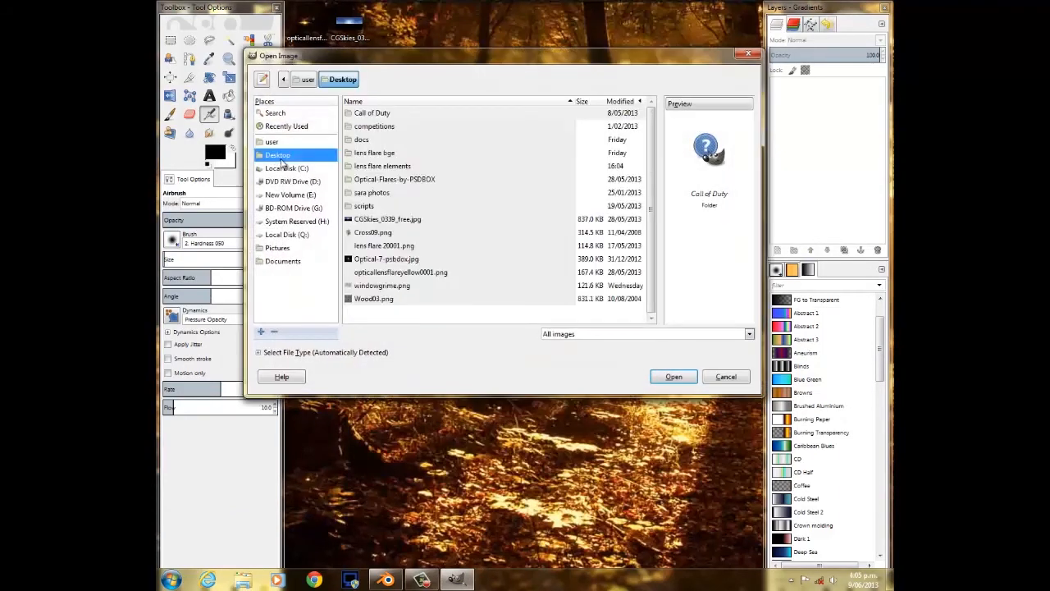
pyautogui.doubleClick(393, 166)
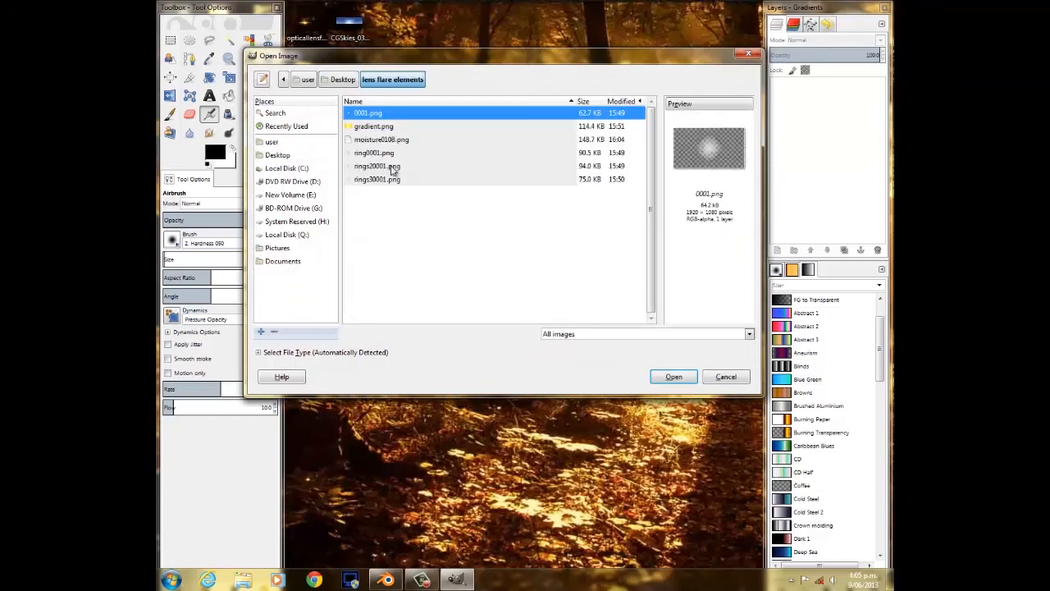
pyautogui.click(394, 141)
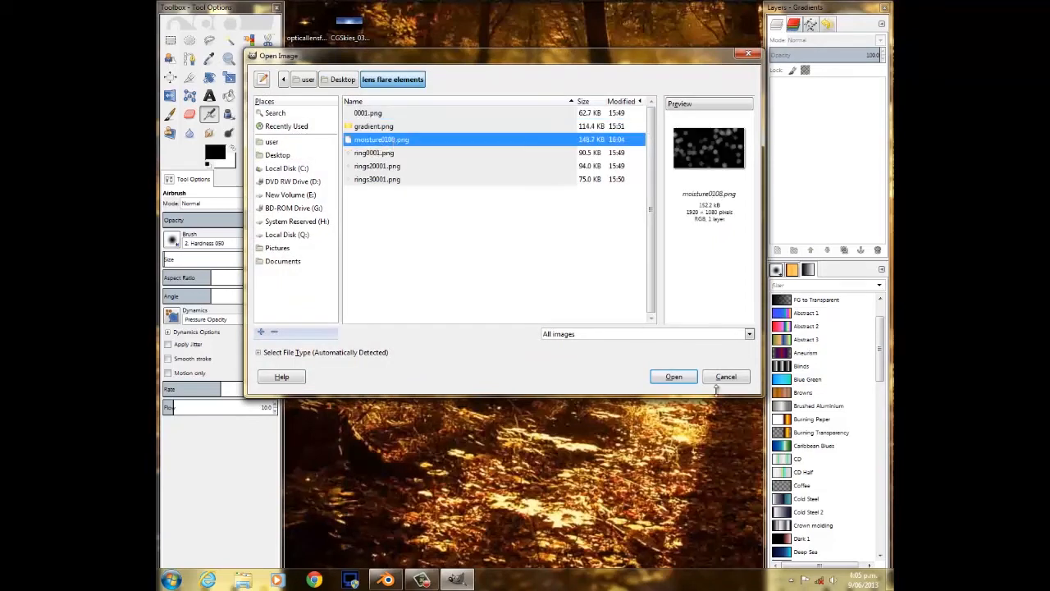
pyautogui.click(681, 380)
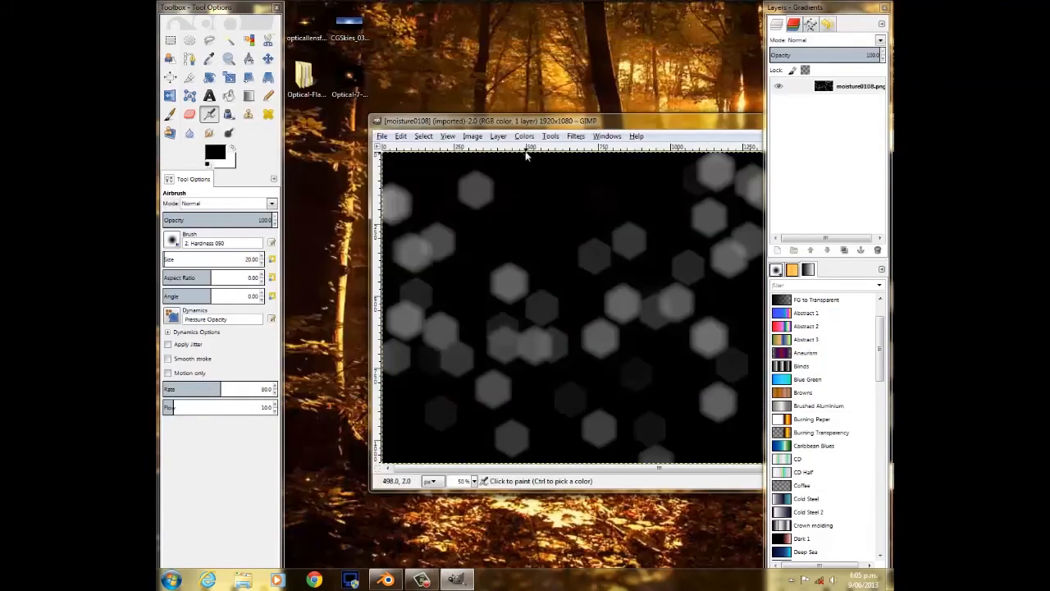
# Apply Color to Alpha to the moisture image with black as the color made transparent.
pyautogui.click(523, 136)
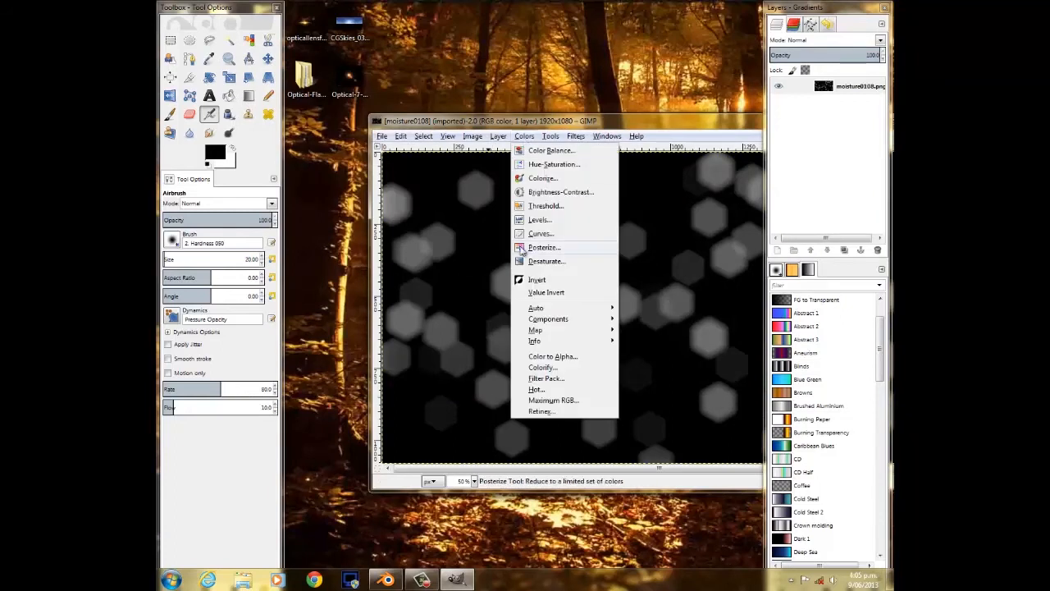
pyautogui.click(546, 358)
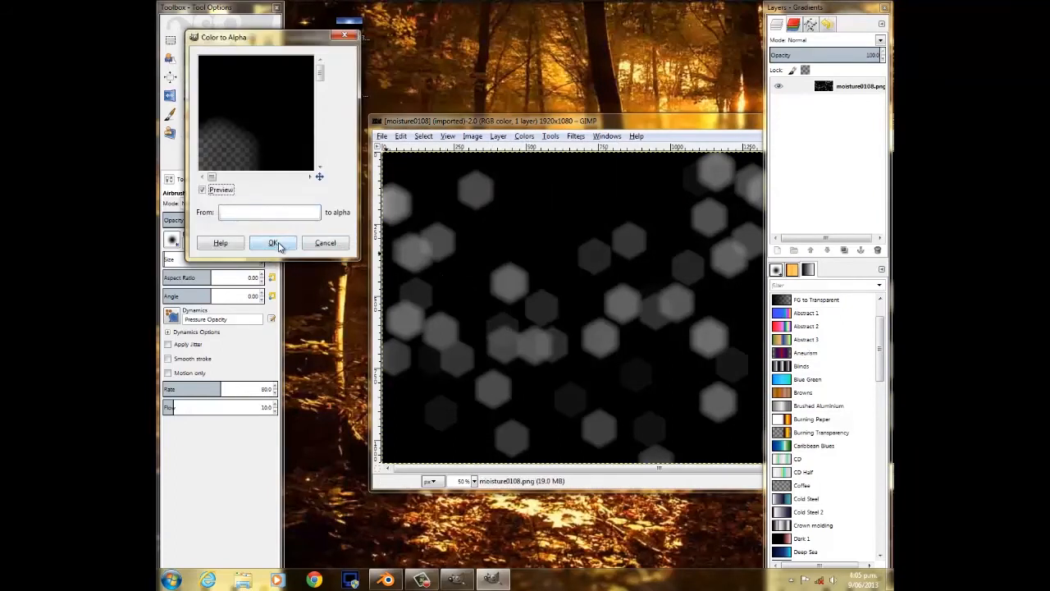
pyautogui.click(287, 215)
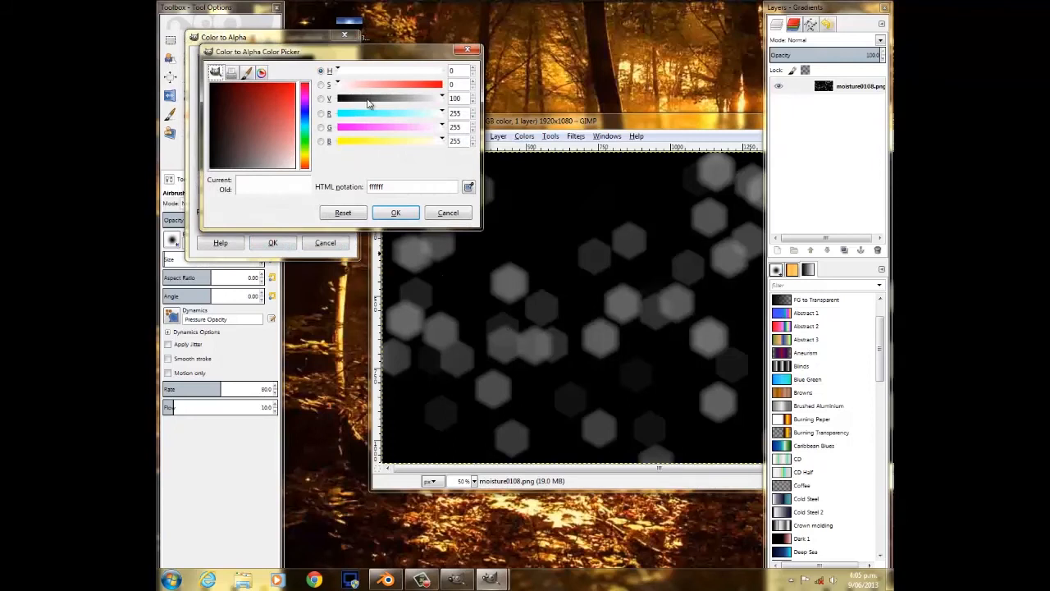
pyautogui.moveTo(365, 98); pyautogui.dragTo(334, 99)
pyautogui.click(397, 213)
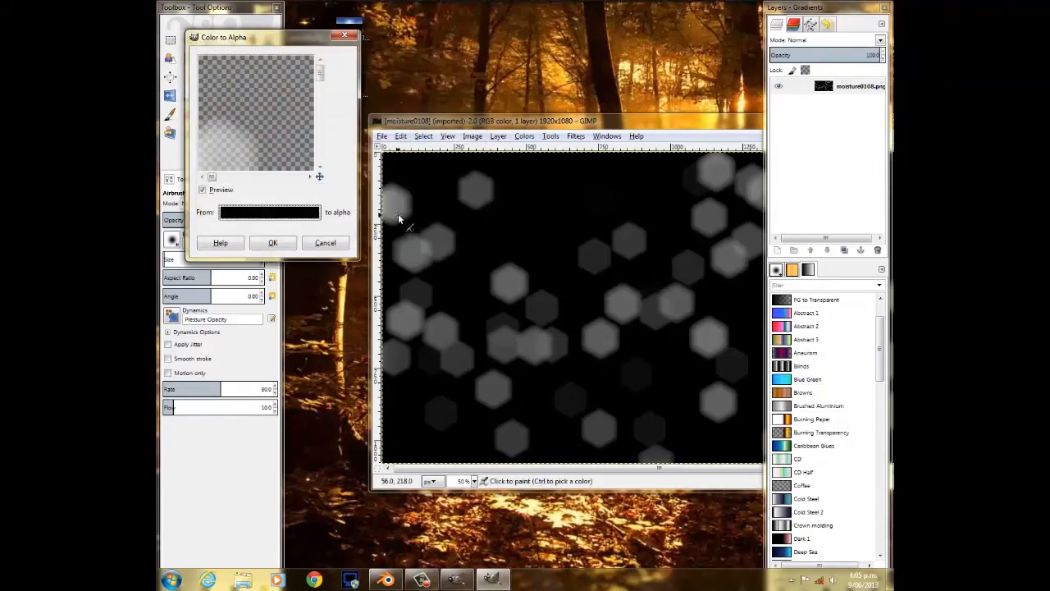
pyautogui.click(273, 243)
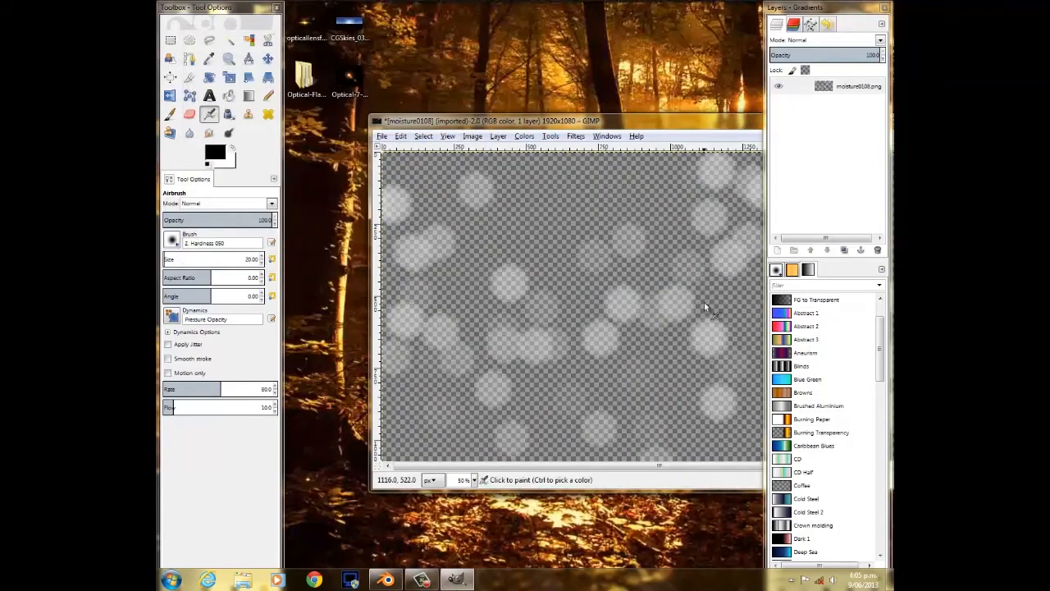
# Overwrite moisture0108.png with the transparent version and move the image window clear of the side panels.
pyautogui.click(382, 136)
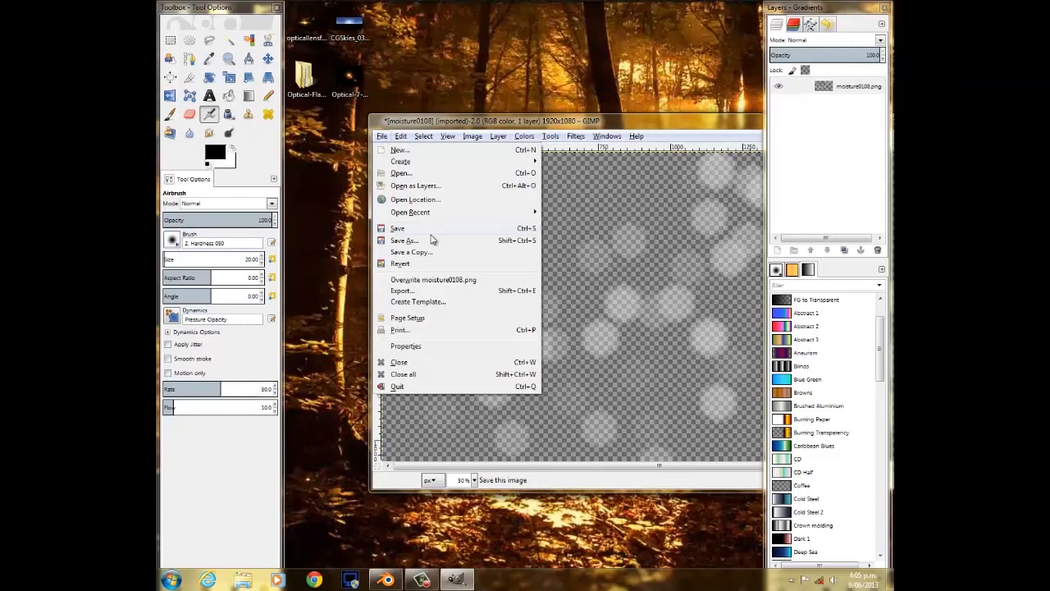
pyautogui.click(434, 281)
pyautogui.moveTo(641, 123); pyautogui.dragTo(470, 170)
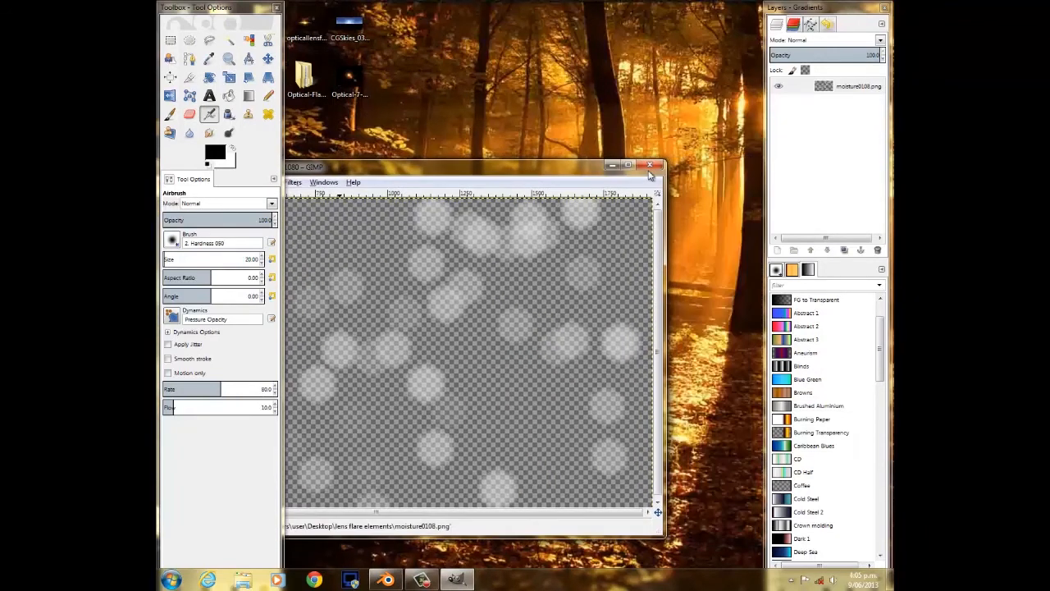
# Close the moisture image without saving further changes and exit GIMP.
pyautogui.click(650, 166)
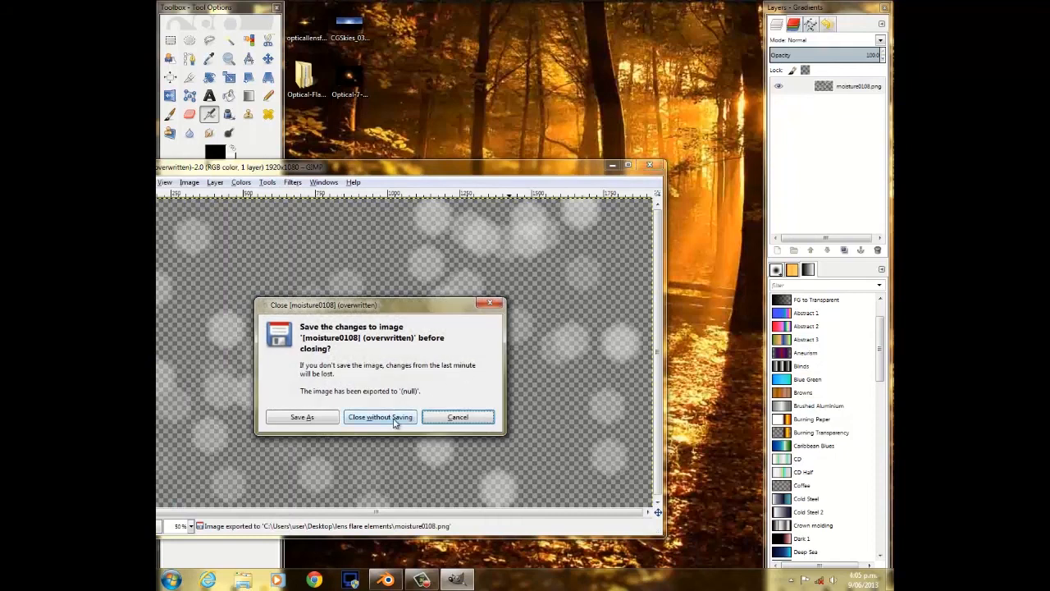
pyautogui.click(380, 417)
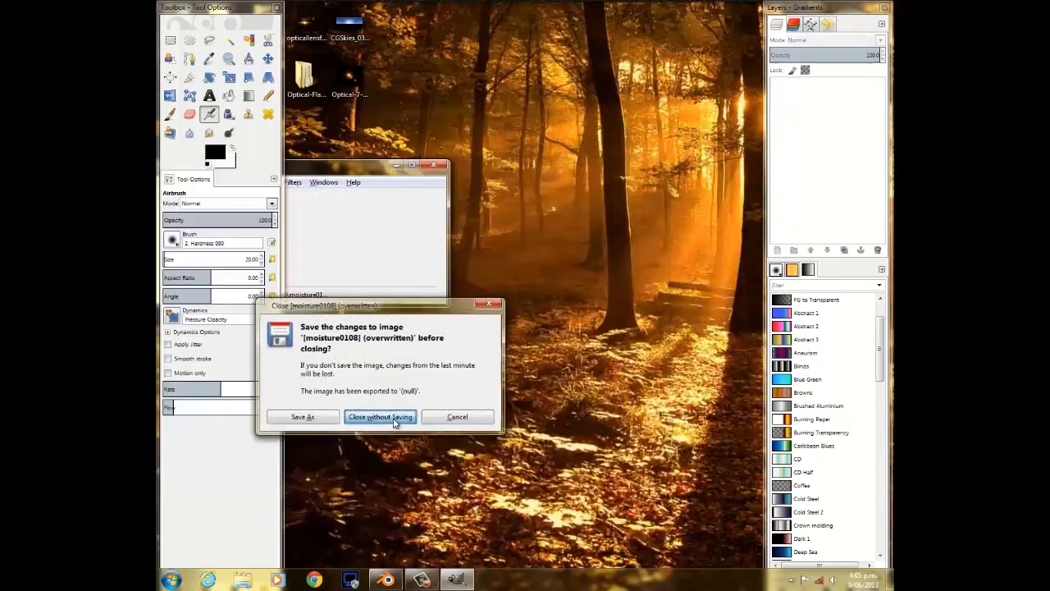
pyautogui.click(437, 165)
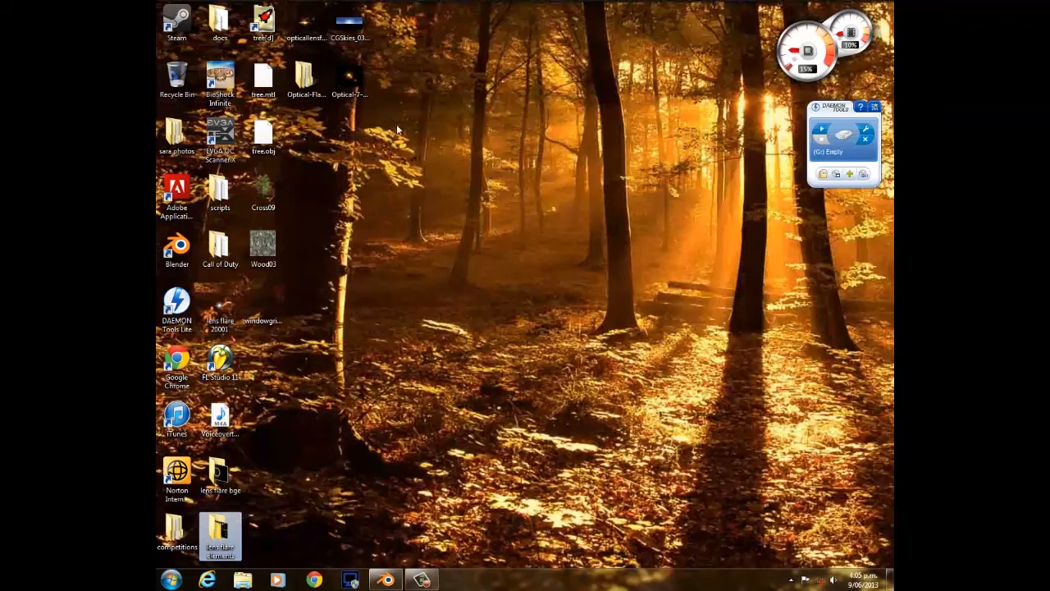
# Open the opticallensflareyellow0001 image from the Desktop, inspect the shape of the flare, and close it.
pyautogui.doubleClick(306, 21)
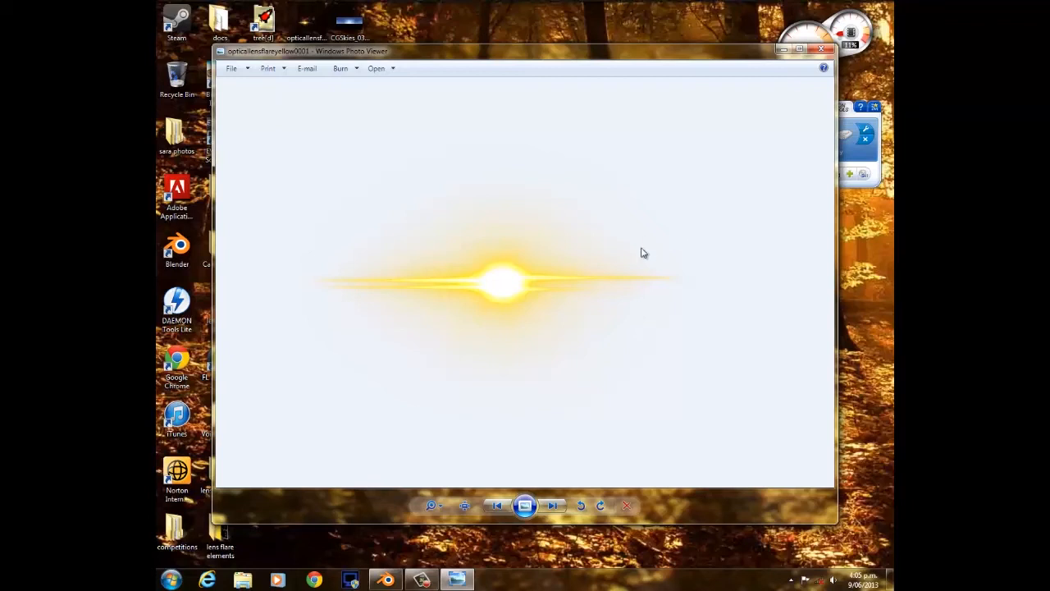
pyautogui.moveTo(594, 56); pyautogui.dragTo(574, 34)
pyautogui.click(801, 29)
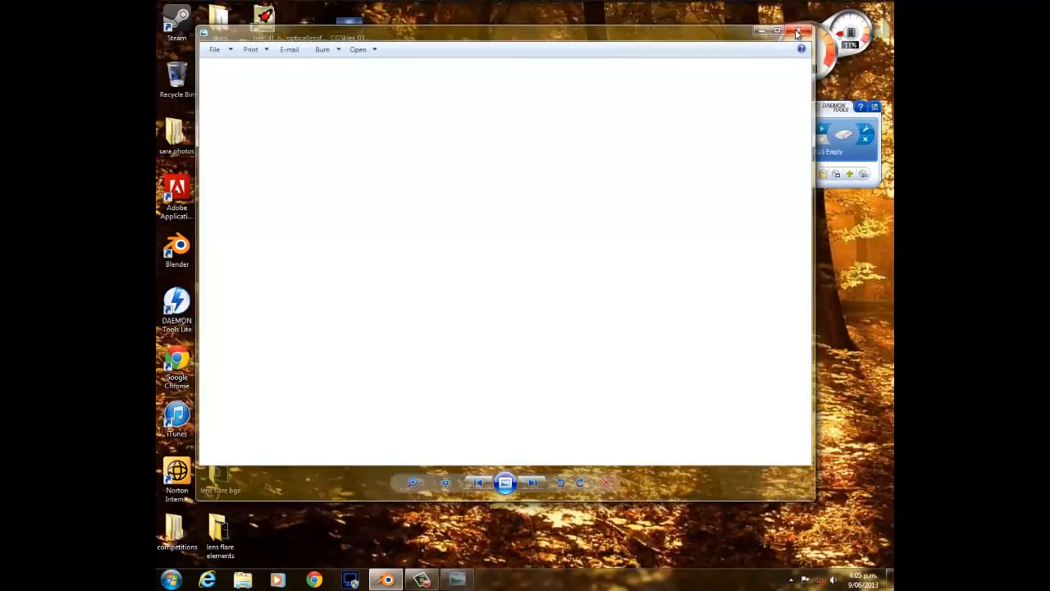
# Return to Blender, leave the render view and delete the particle-emitting plane.
pyautogui.click(386, 579)
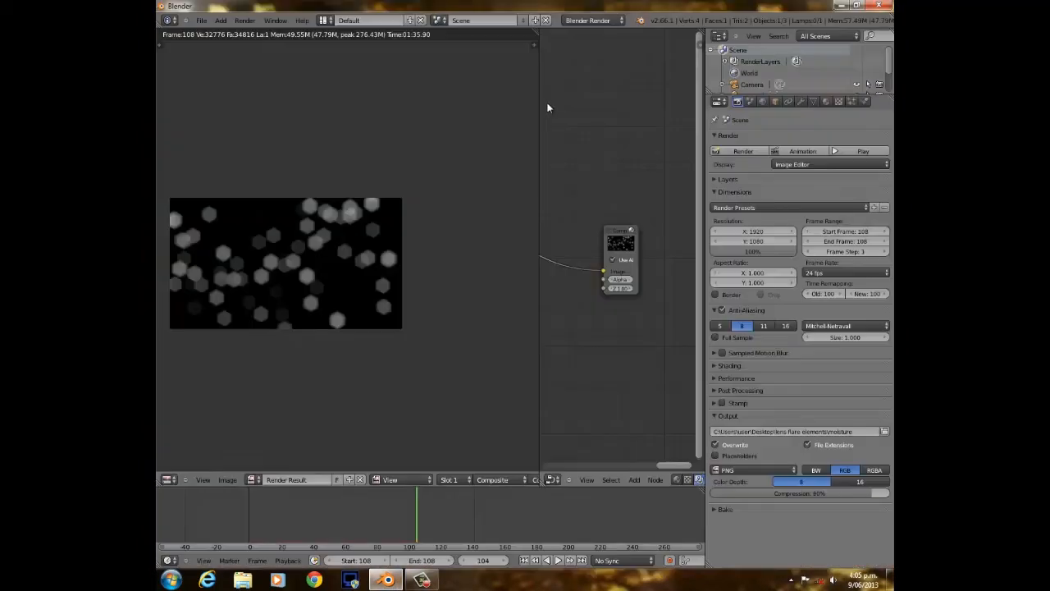
pyautogui.scroll(-4, 389, 197)
pyautogui.press('Escape')
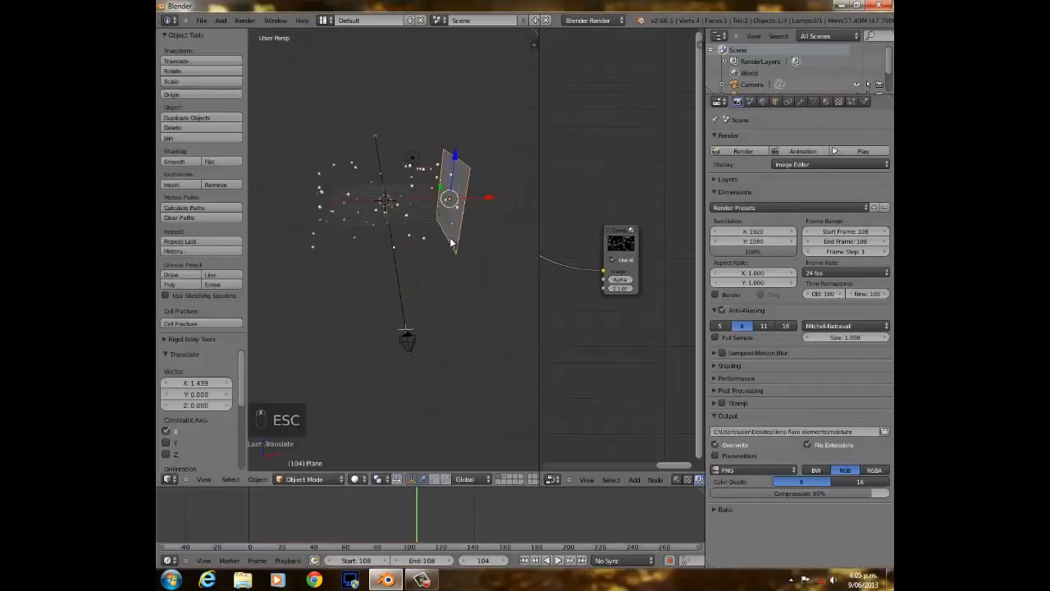
pyautogui.press('x')
pyautogui.click(431, 232)
# Turn off the camera's limits display and delete the lamp from the scene.
pyautogui.rightClick(401, 291)
pyautogui.click(800, 101)
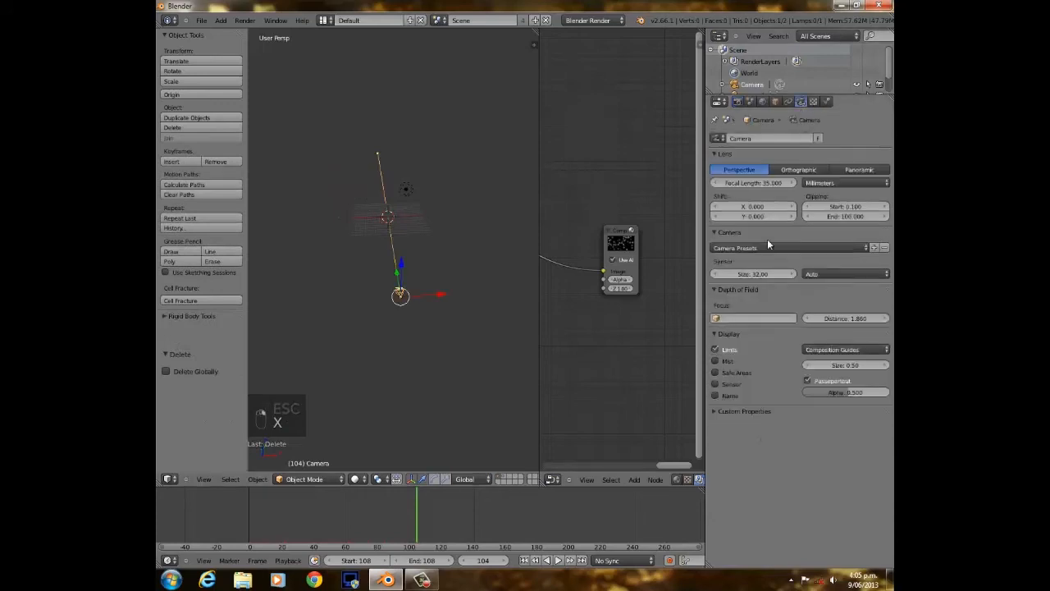
pyautogui.click(714, 350)
pyautogui.scroll(2, 347, 290)
pyautogui.moveTo(347, 290); pyautogui.dragTo(389, 266, button='middle')
pyautogui.scroll(2, 388, 267)
pyautogui.rightClick(390, 139)
pyautogui.press('x')
pyautogui.click(383, 146)
# Add a UV sphere at the scene centre and look at it through the camera.
pyautogui.hotkey('shift', 'a')
pyautogui.moveTo(397, 181)
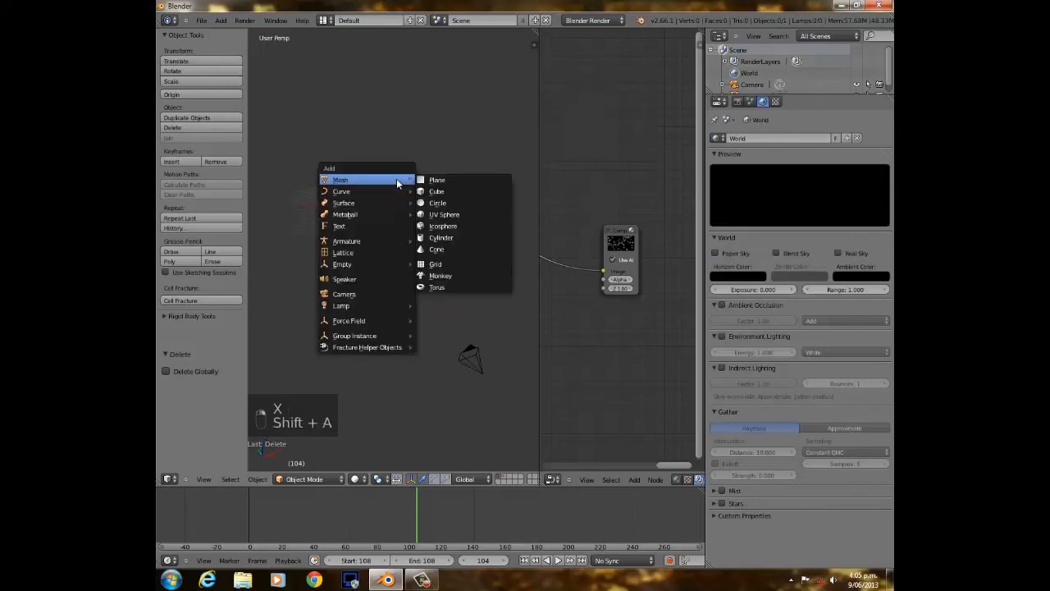
pyautogui.click(442, 214)
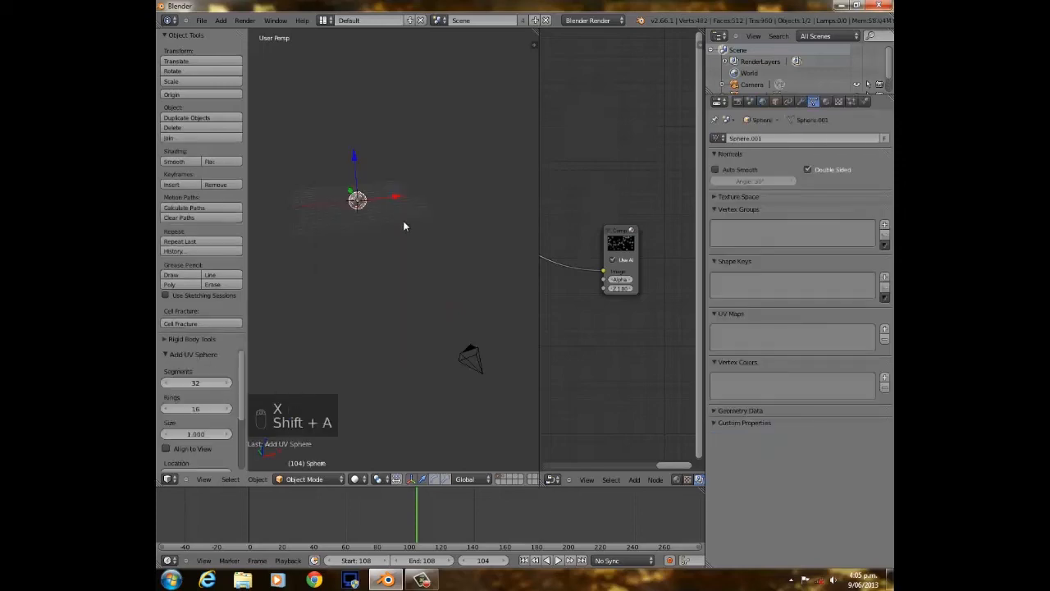
pyautogui.scroll(-4, 378, 252)
pyautogui.moveTo(377, 252); pyautogui.dragTo(373, 255, button='middle')
pyautogui.scroll(-8, 361, 251)
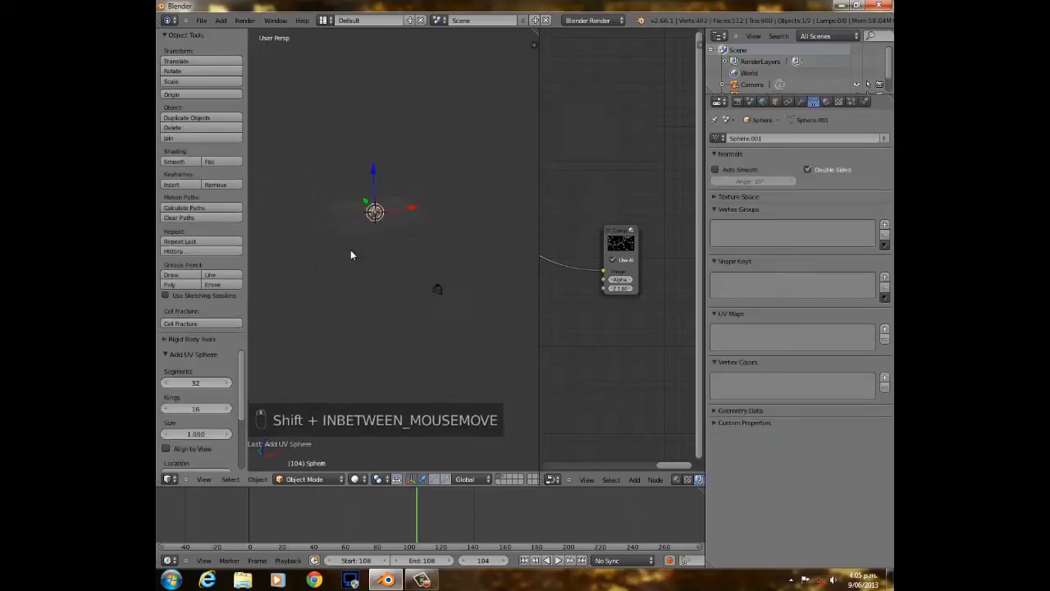
pyautogui.press('KP_0')
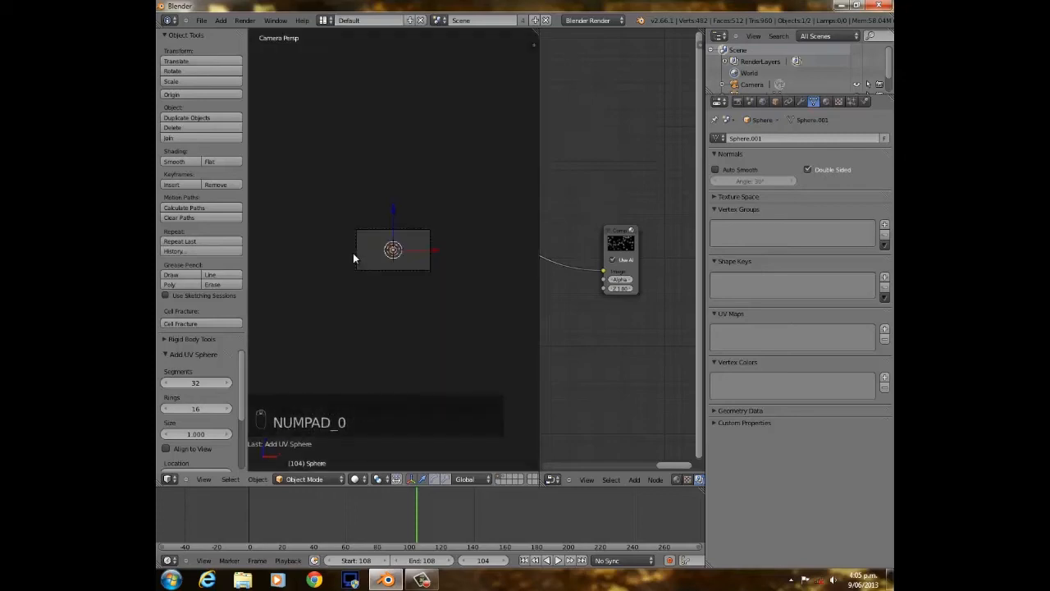
# In Edit Mode, pull two vertices on the sphere's left side outward along negative X, the upper about 3.5 units and the lower about 3.1.
pyautogui.press('Tab')
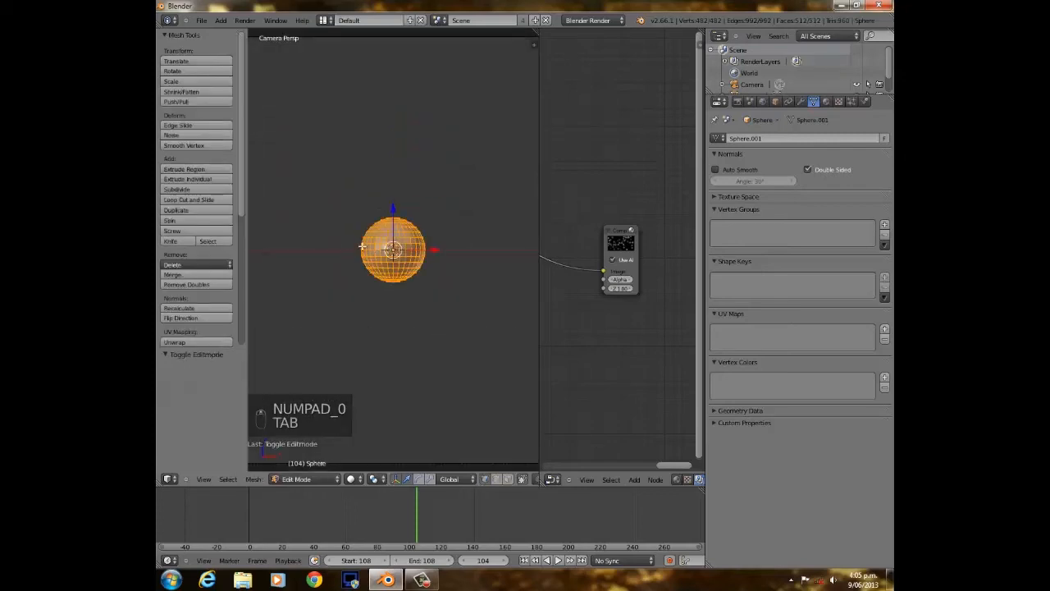
pyautogui.rightClick(356, 243)
pyautogui.moveTo(408, 244); pyautogui.dragTo(299, 246)
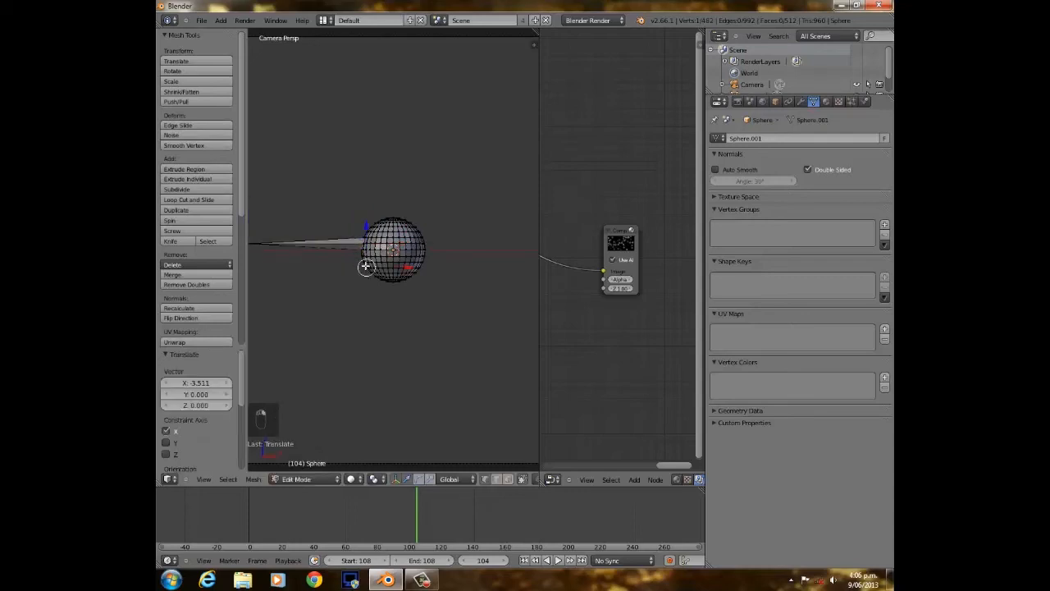
pyautogui.moveTo(399, 270); pyautogui.dragTo(384, 269)
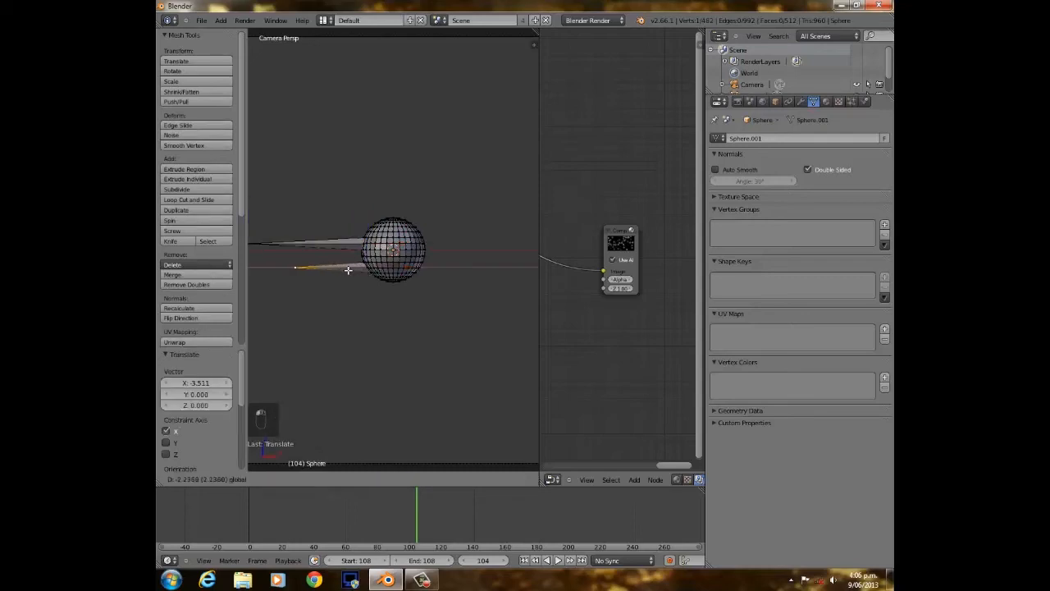
pyautogui.moveTo(370, 276); pyautogui.dragTo(307, 276)
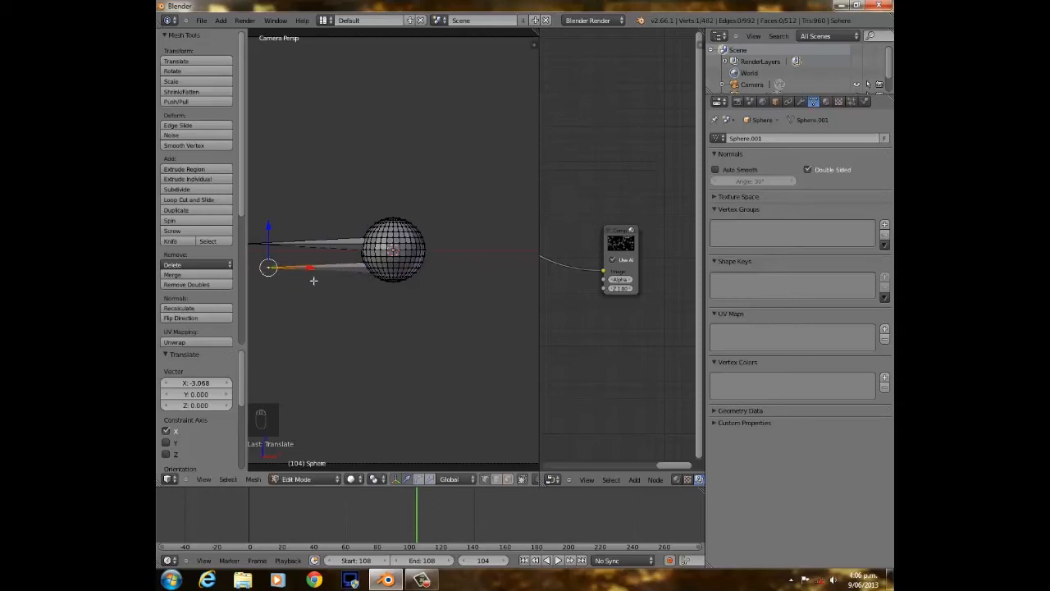
# Minimize Blender, check the streak shape in the yellow lens flare reference image, and return to Blender.
pyautogui.click(840, 6)
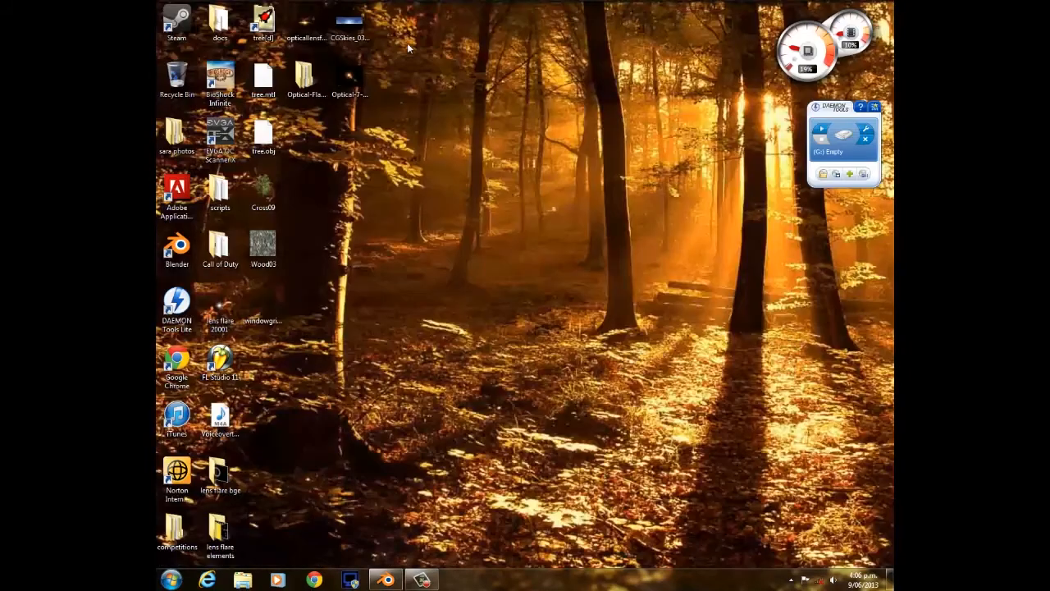
pyautogui.doubleClick(303, 33)
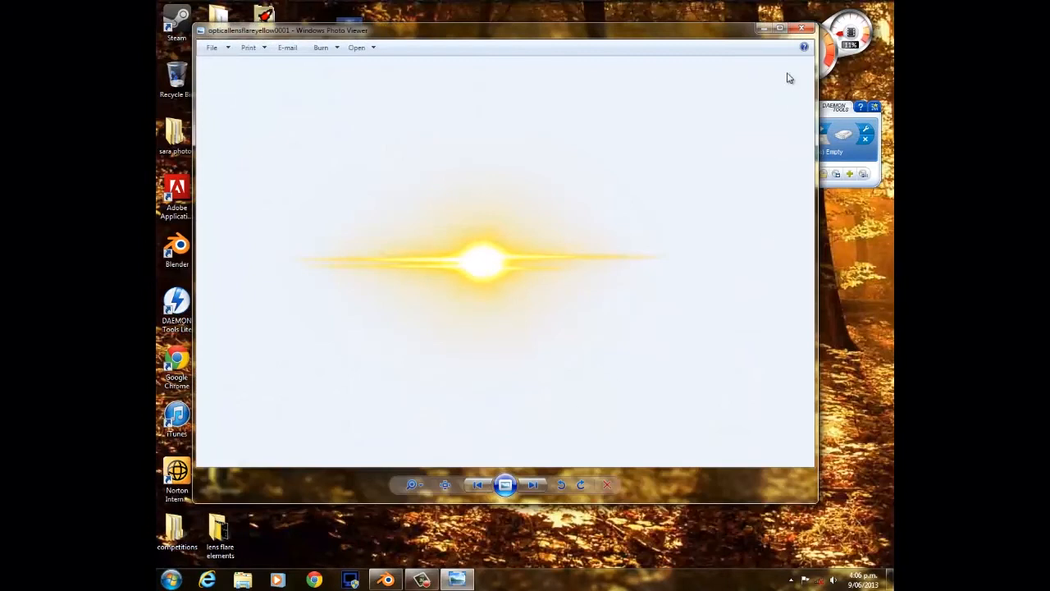
pyautogui.click(801, 28)
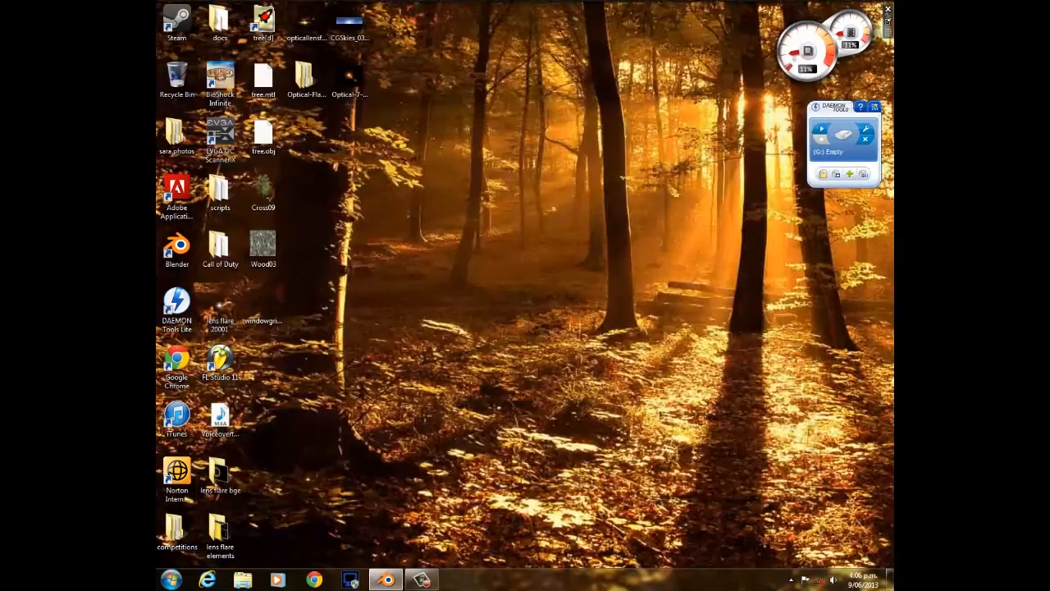
pyautogui.click(385, 580)
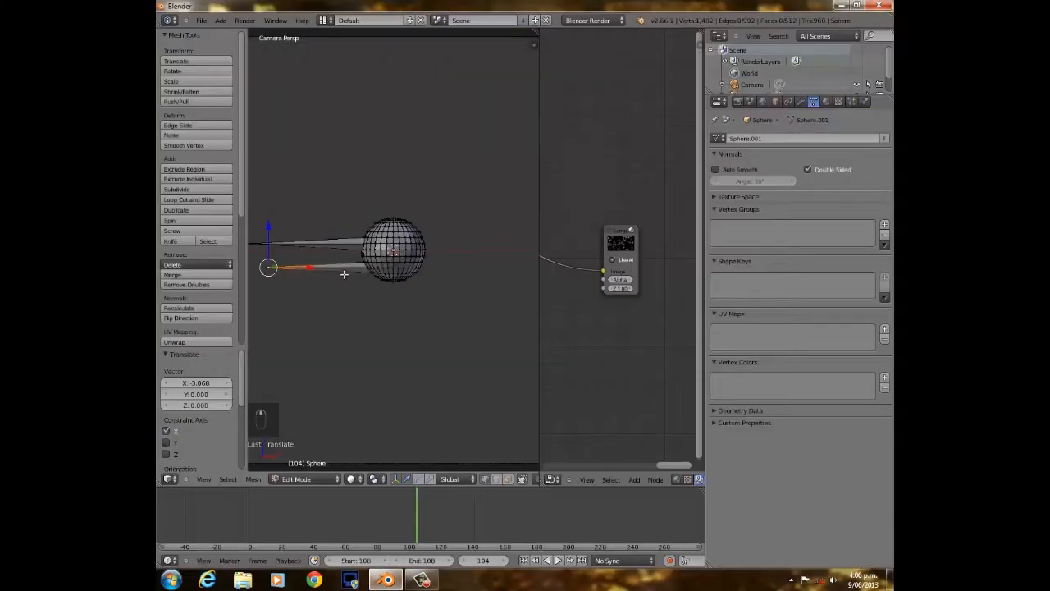
# Redo the lower-left spike and extend the upper-left spike about 3.7 units further along negative X.
pyautogui.hotkey('ctrl', 'z')
pyautogui.click(361, 260)
pyautogui.moveTo(395, 263); pyautogui.dragTo(271, 246)
pyautogui.rightClick(315, 246)
pyautogui.scroll(-2, 401, 263)
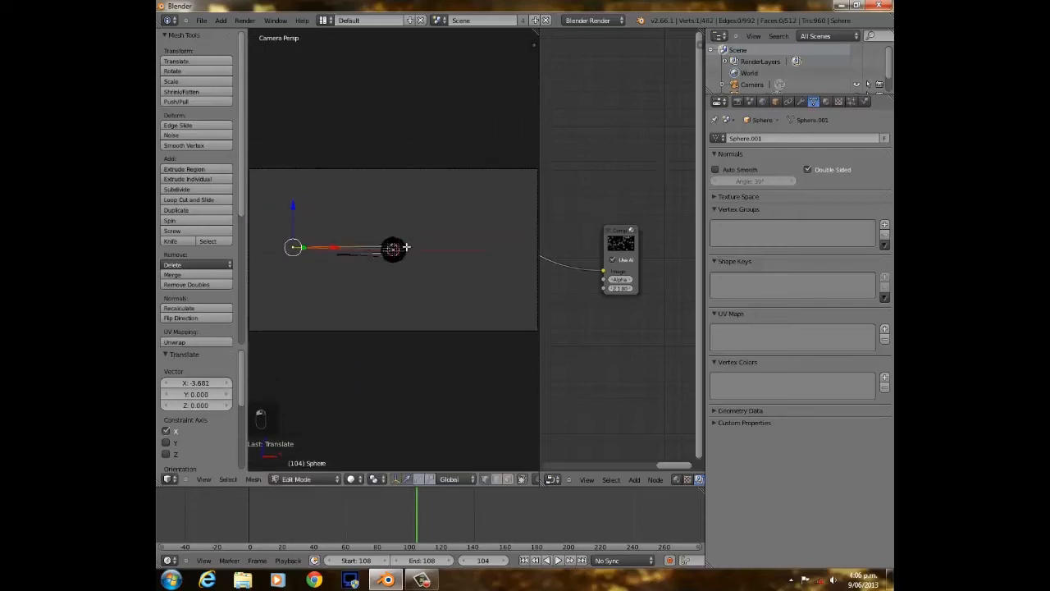
# Pull an upper and a lower vertex on the sphere's right side outward along X, the upper about 5.1 units, and leave Edit Mode.
pyautogui.press('g')
pyautogui.press('x')
pyautogui.click(498, 245)
pyautogui.click(453, 253)
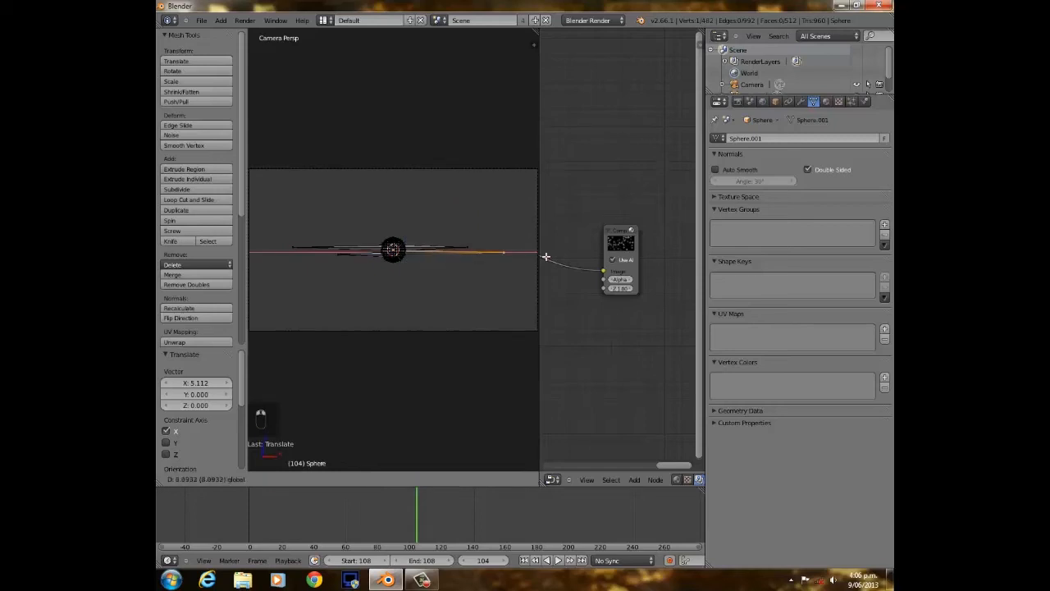
pyautogui.moveTo(521, 256); pyautogui.dragTo(522, 256)
pyautogui.scroll(8, 406, 259)
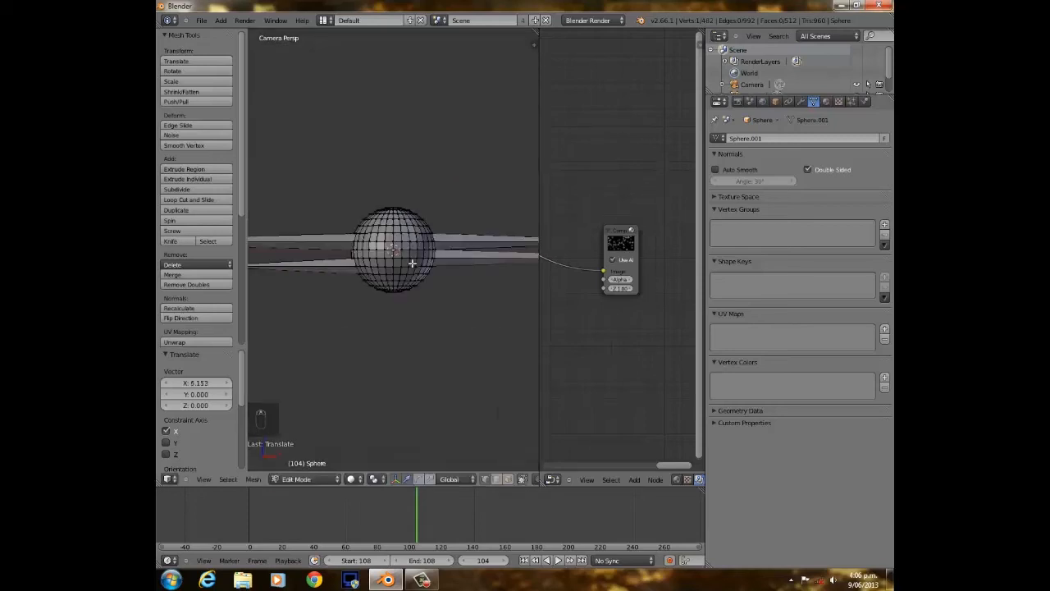
pyautogui.scroll(-6, 413, 262)
pyautogui.press('Tab')
pyautogui.scroll(-2, 423, 271)
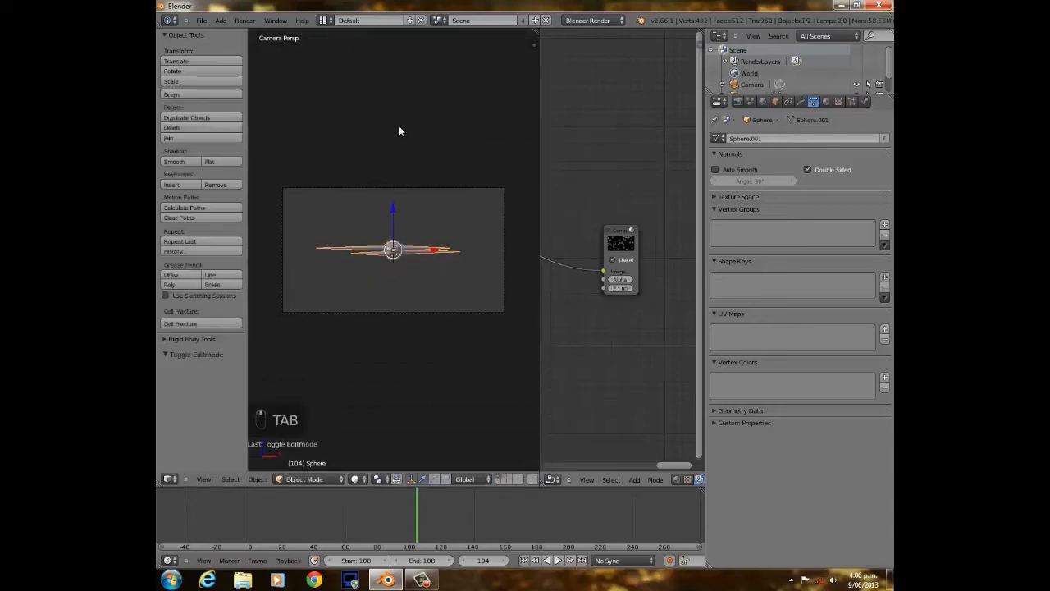
# Shade the spiked sphere smooth and give it a new material with a specular intensity of 0.
pyautogui.click(174, 161)
pyautogui.click(826, 101)
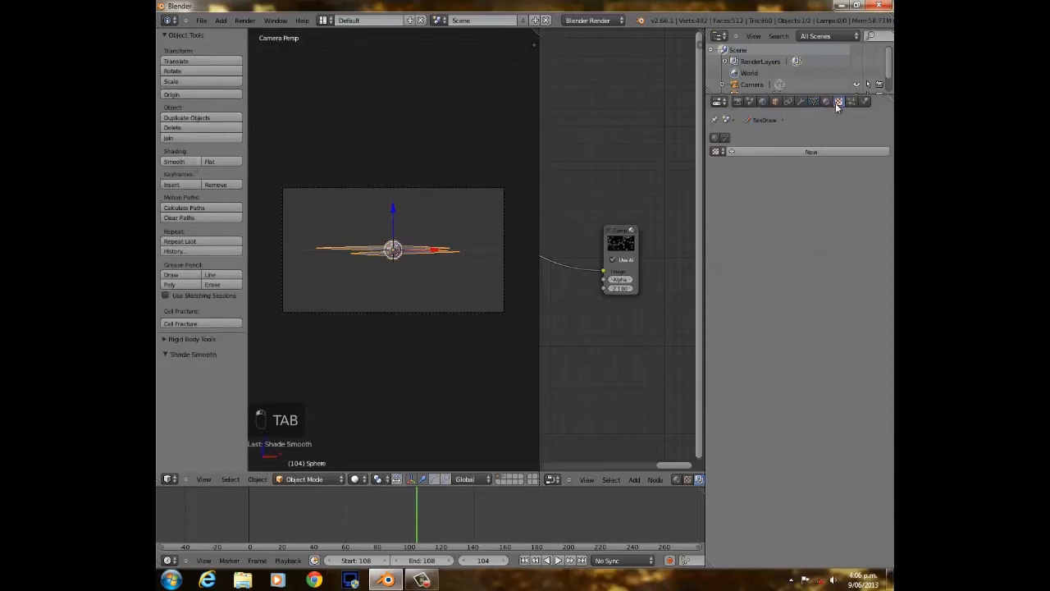
pyautogui.click(784, 172)
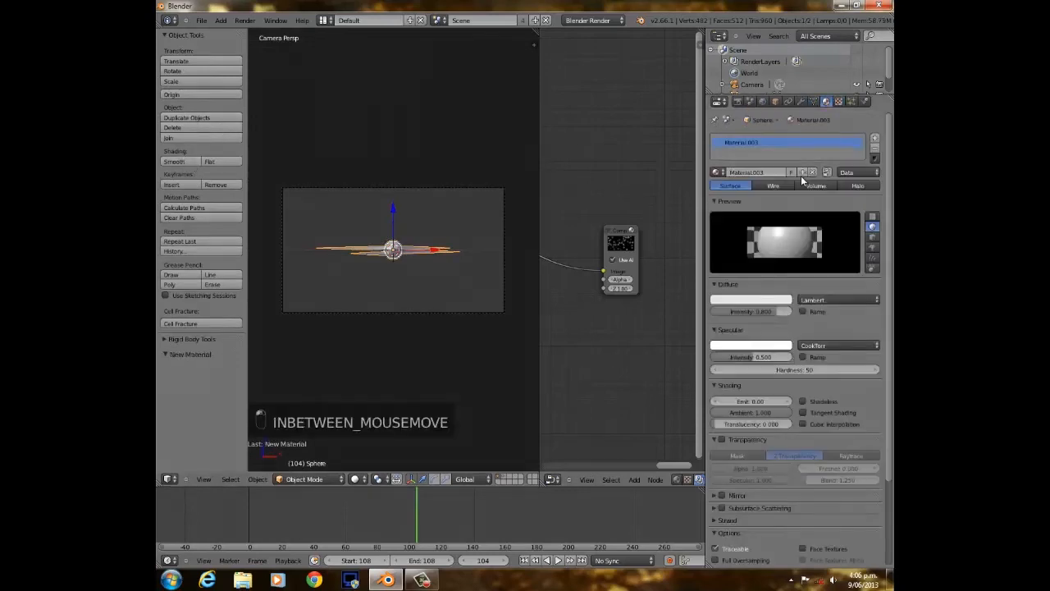
pyautogui.moveTo(759, 359); pyautogui.dragTo(710, 359)
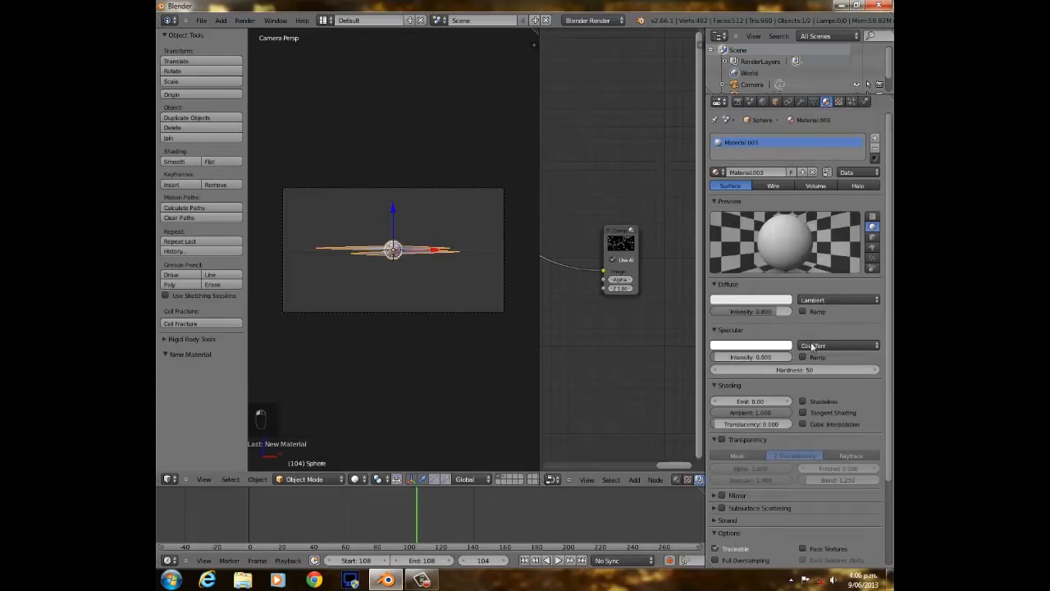
# Set the sphere material's emit value to 3.00.
pyautogui.scroll(-2, 770, 330)
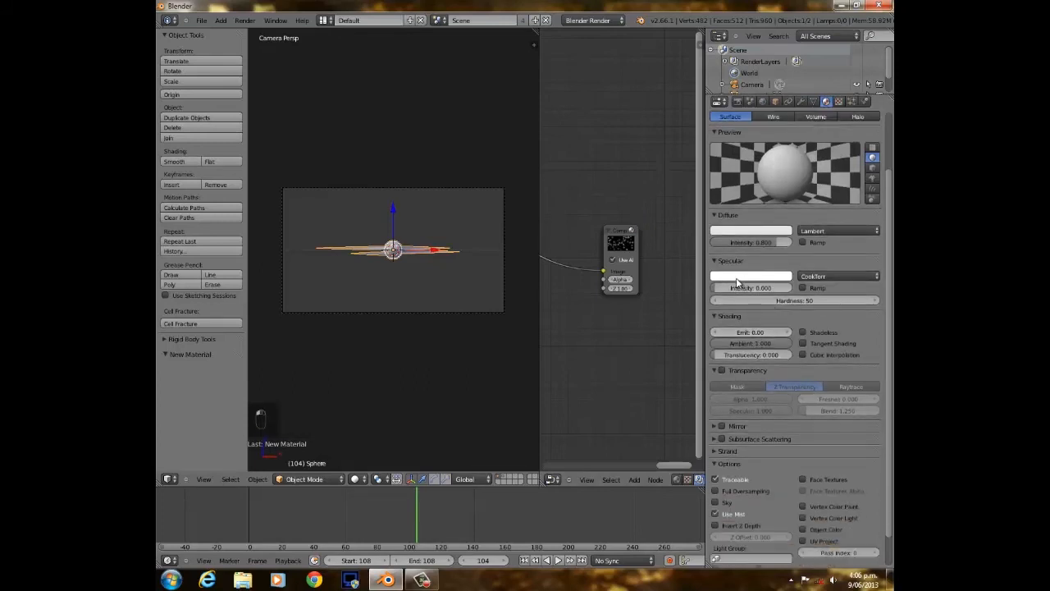
pyautogui.click(749, 331)
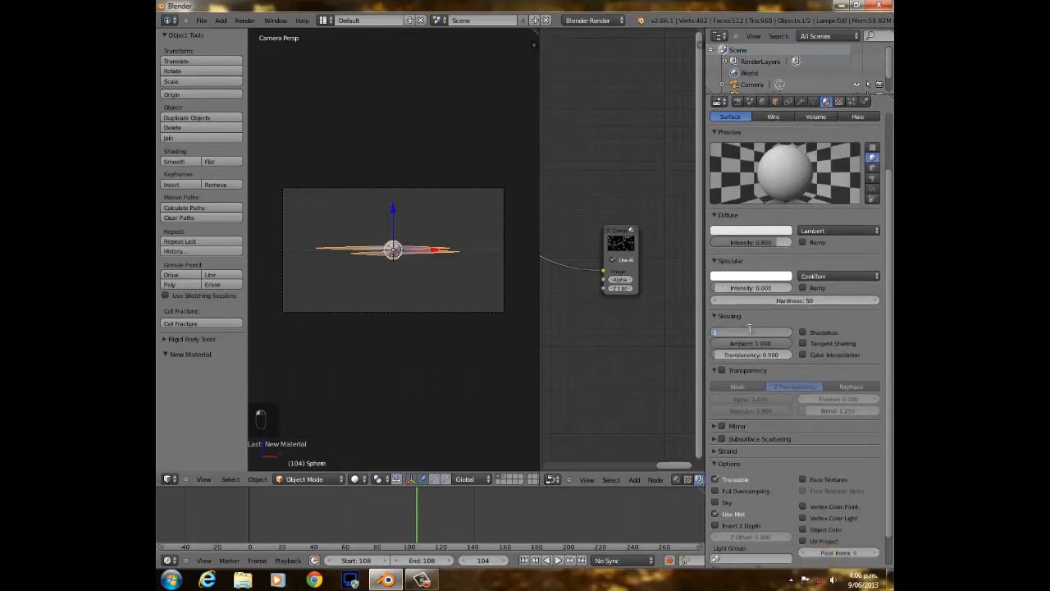
pyautogui.write('1')
pyautogui.press('Return')
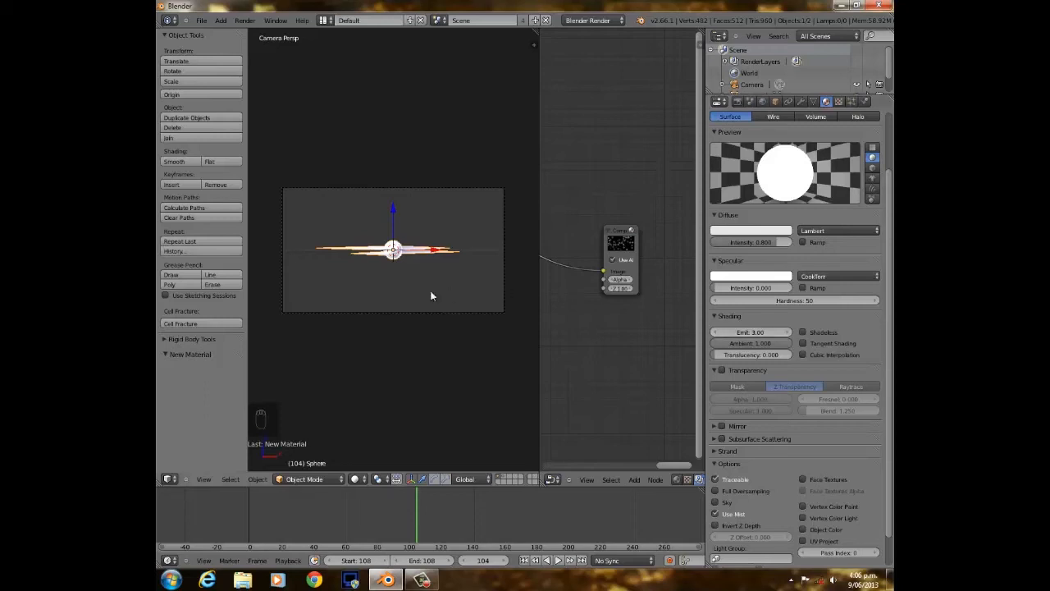
pyautogui.scroll(3, 406, 295)
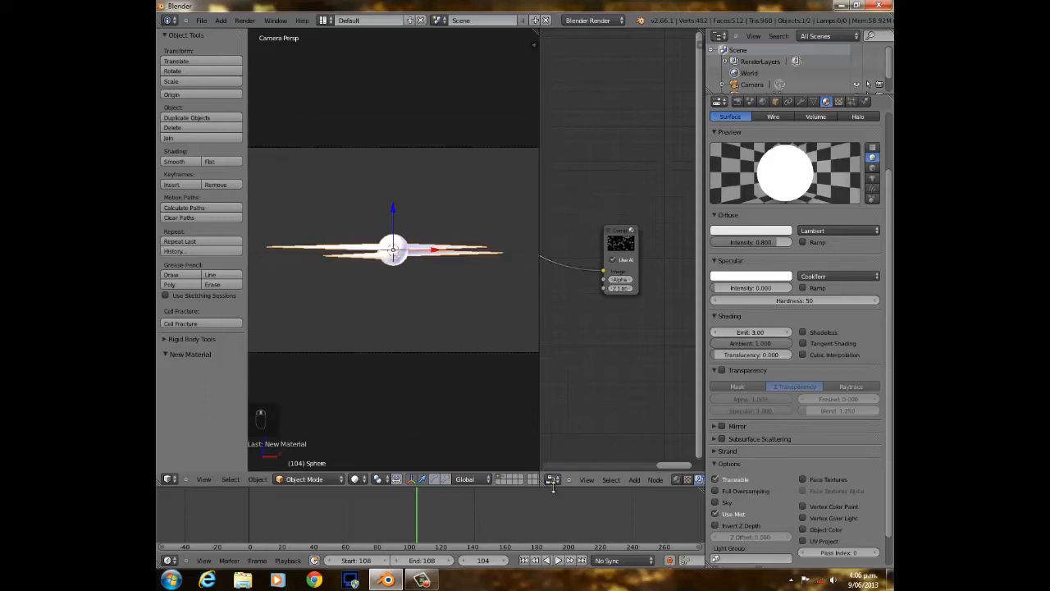
pyautogui.click(553, 484)
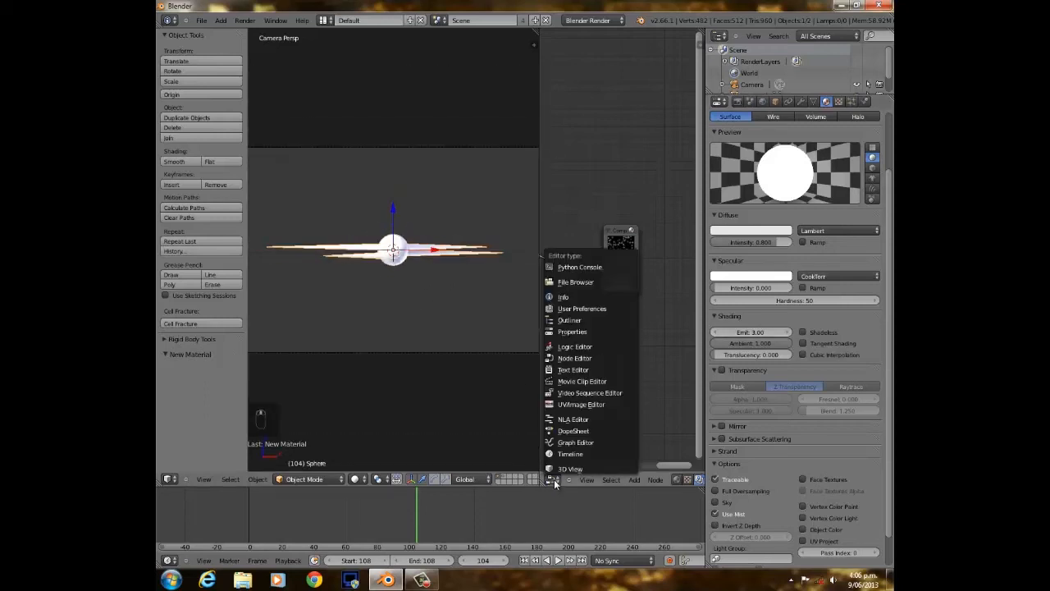
pyautogui.scroll(2, 402, 295)
pyautogui.moveTo(401, 293); pyautogui.dragTo(394, 264, button='middle')
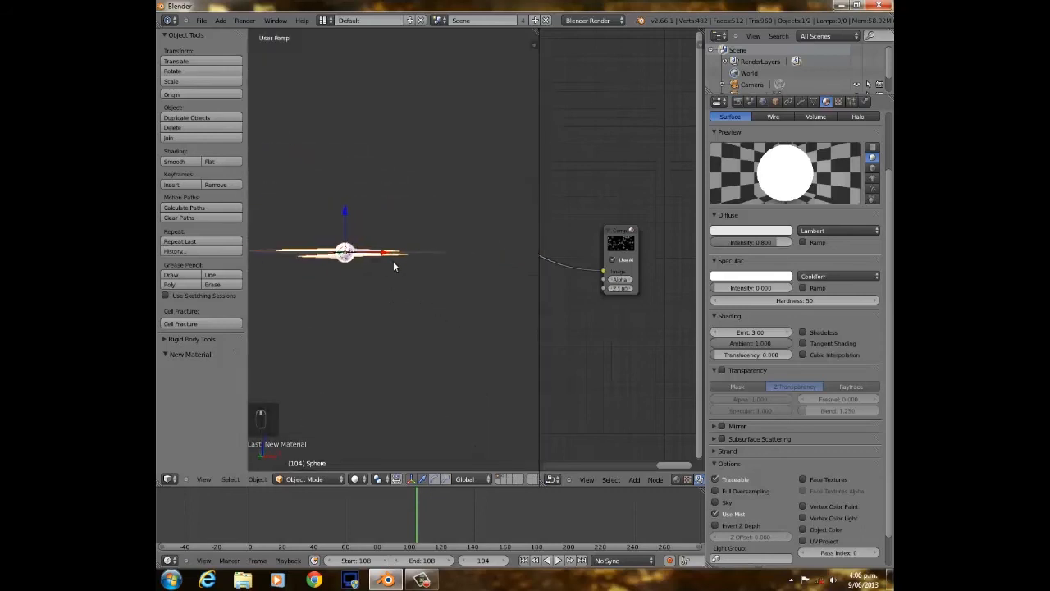
pyautogui.press('KP_0')
pyautogui.scroll(-1, 595, 386)
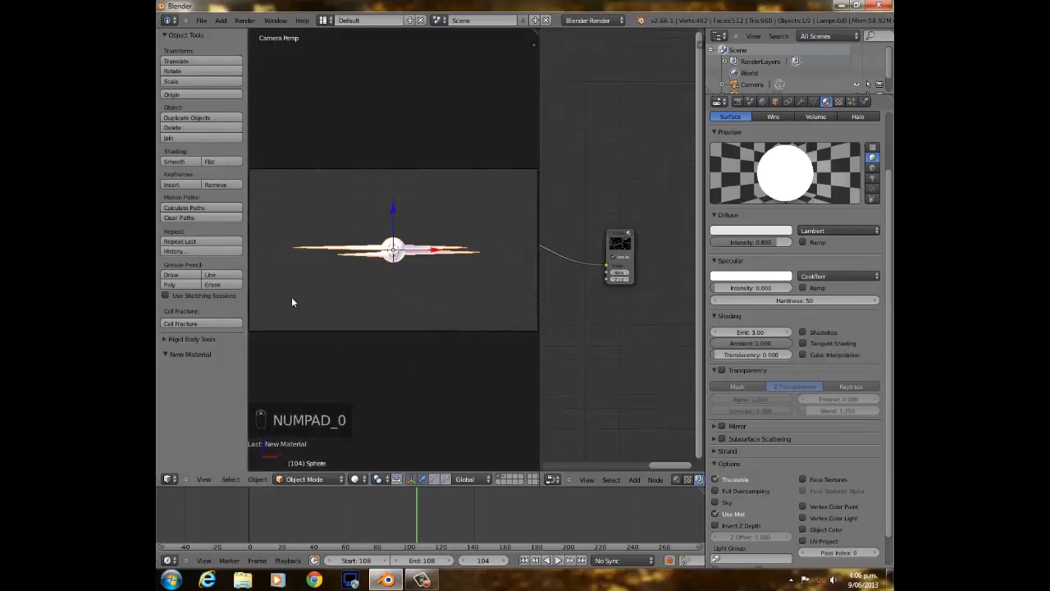
pyautogui.scroll(-3, 290, 298)
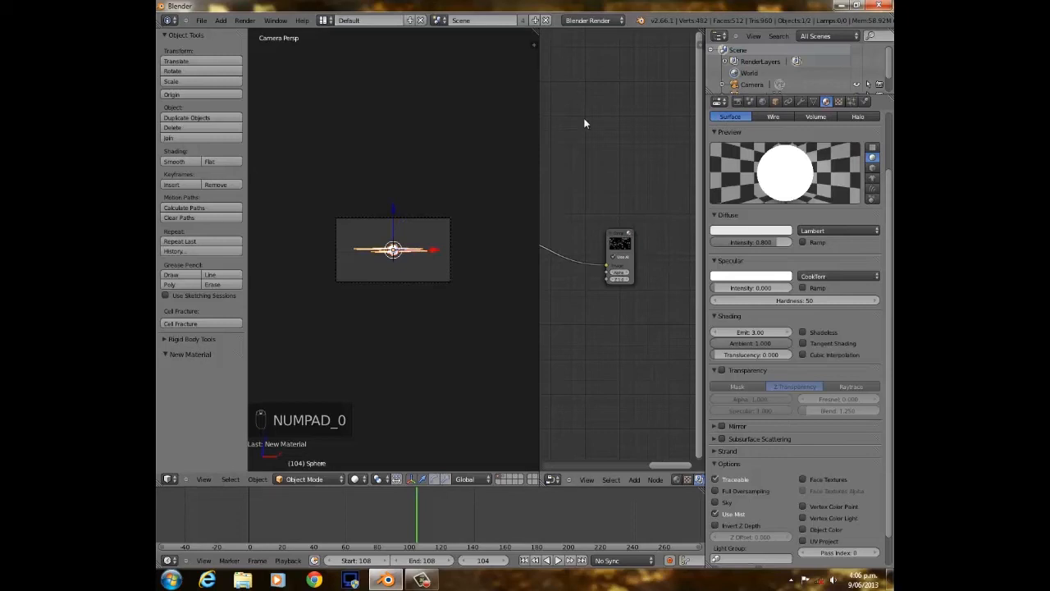
# Delete the Defocus node from the compositing tree and link the Render Layers image straight to the Composite node.
pyautogui.hotkey('ctrl', 'Up')
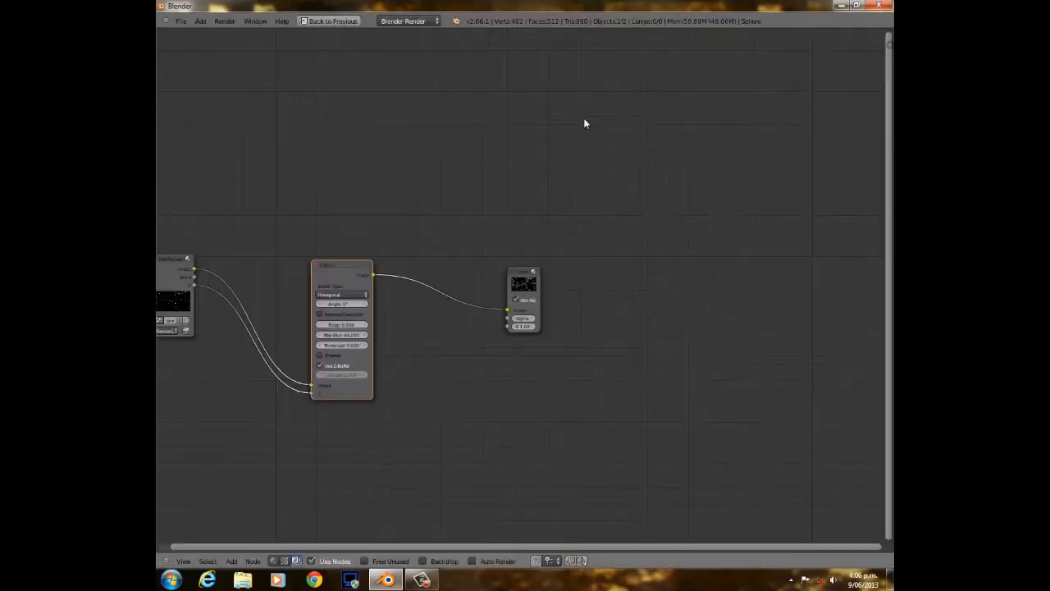
pyautogui.scroll(-5, 457, 250)
pyautogui.moveTo(406, 276); pyautogui.dragTo(494, 270, button='middle')
pyautogui.scroll(5, 494, 271)
pyautogui.press('x')
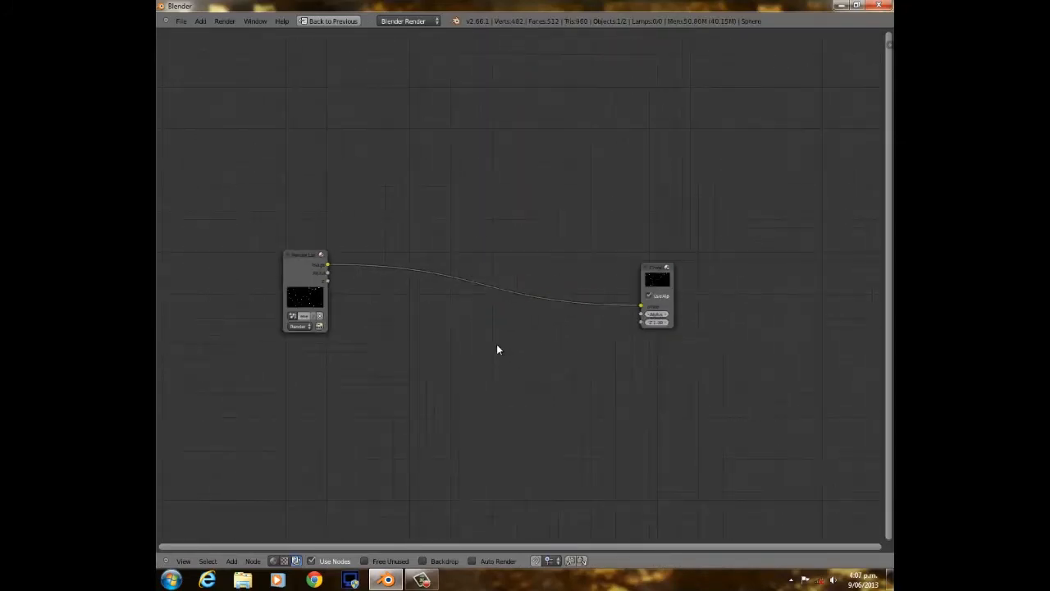
# Render the current frame to inspect the glowing spiked sphere, and close the render result.
pyautogui.press('F12')
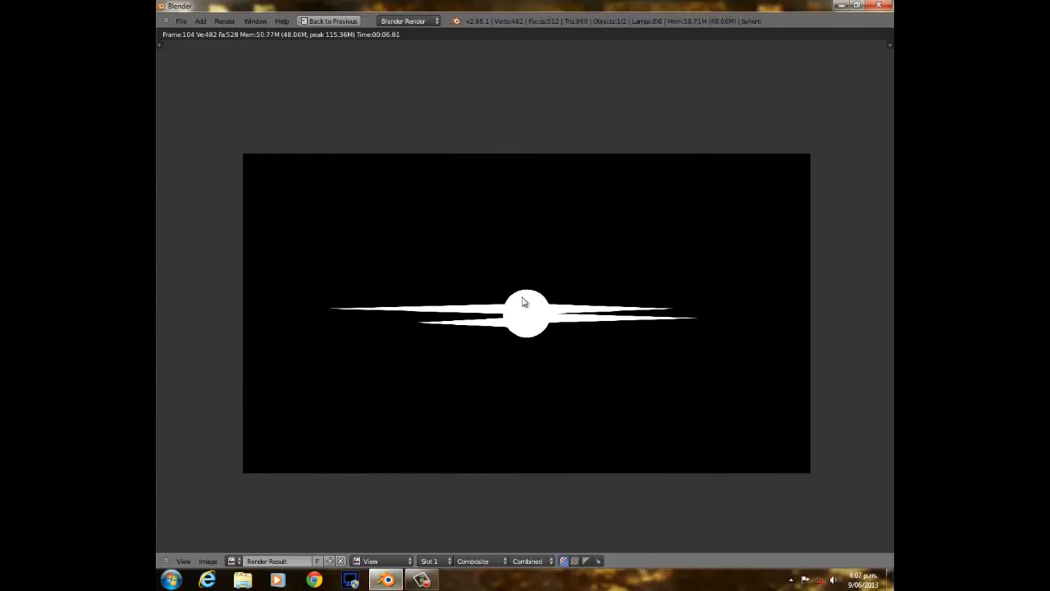
pyautogui.scroll(-3, 545, 327)
pyautogui.scroll(2, 544, 328)
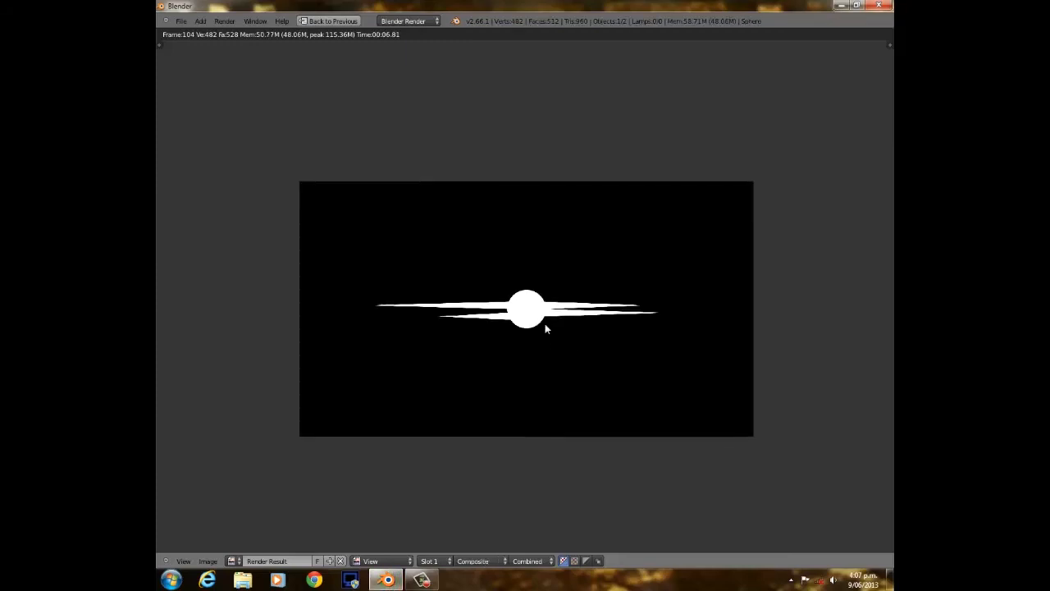
pyautogui.press('Escape')
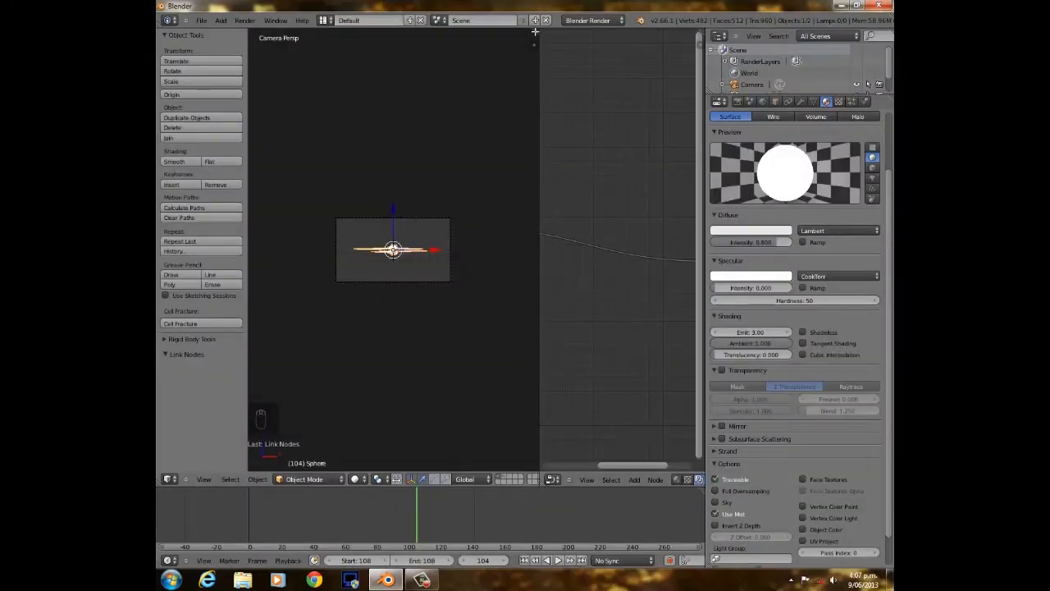
# Merge the 3D view and node areas into one large Node Editor showing the compositing nodes.
pyautogui.moveTo(535, 29); pyautogui.dragTo(537, 240)
pyautogui.click(166, 479)
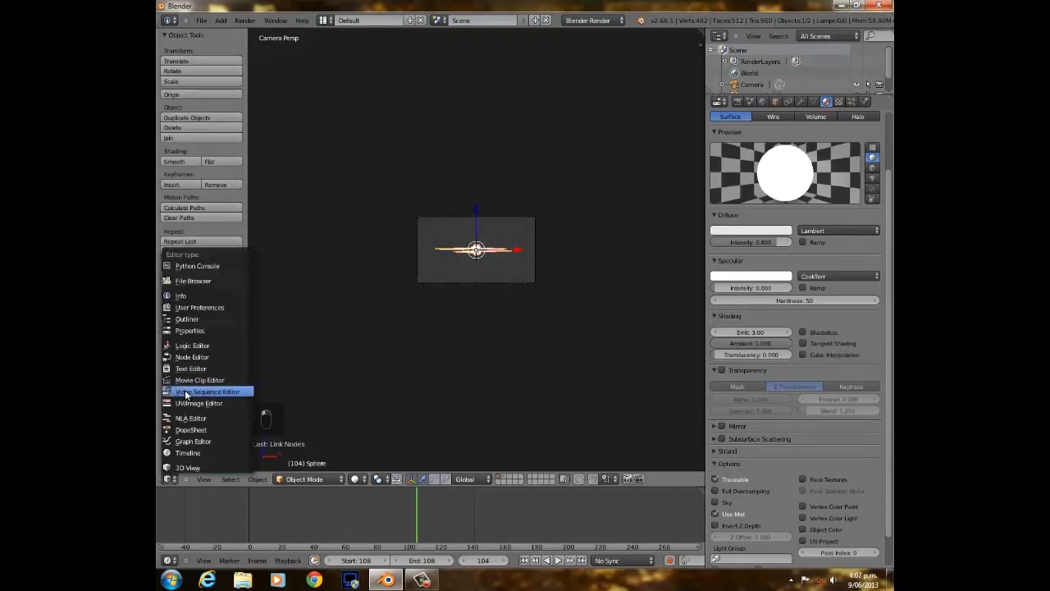
pyautogui.click(197, 359)
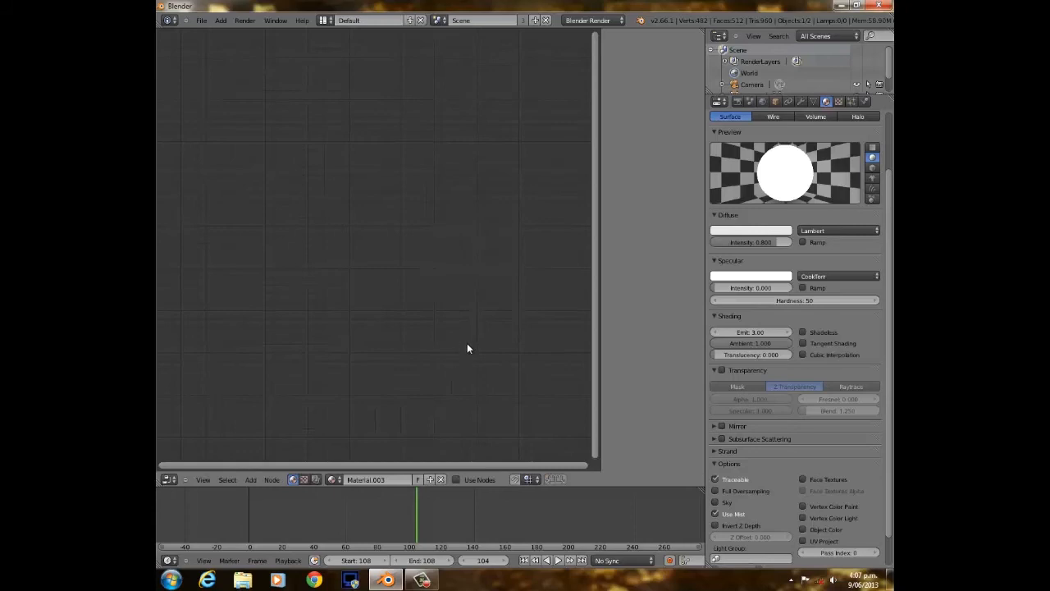
pyautogui.click(315, 479)
pyautogui.click(331, 479)
pyautogui.scroll(-1, 466, 246)
pyautogui.moveTo(362, 231); pyautogui.dragTo(445, 359, button='middle')
pyautogui.scroll(1, 483, 273)
pyautogui.moveTo(483, 272); pyautogui.dragTo(448, 213, button='middle')
pyautogui.hotkey('shift', 'a')
pyautogui.moveTo(442, 241)
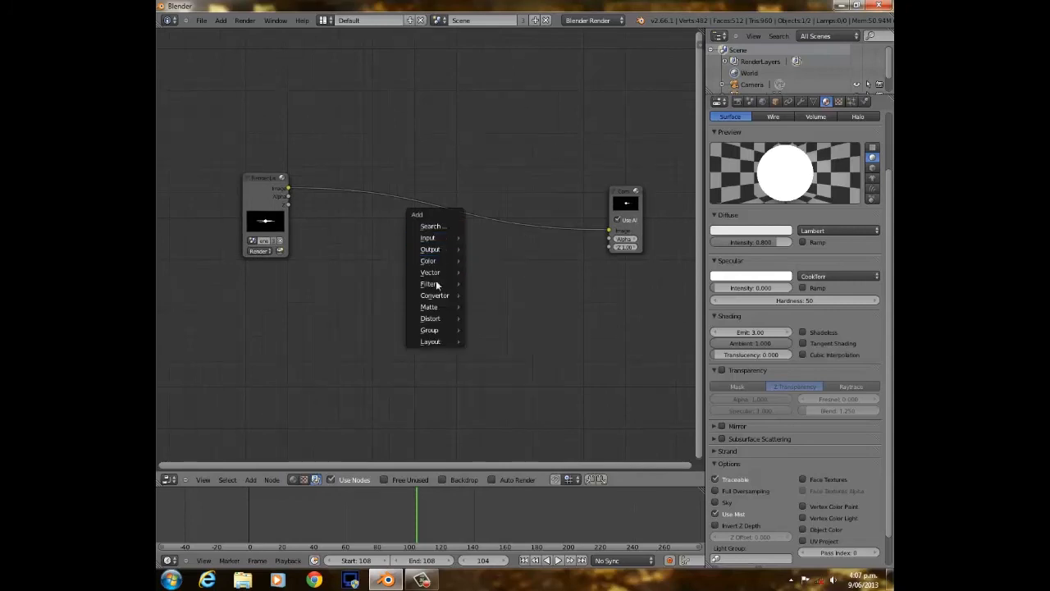
pyautogui.moveTo(437, 285)
pyautogui.click(485, 283)
pyautogui.hotkey('ctrl', 'z')
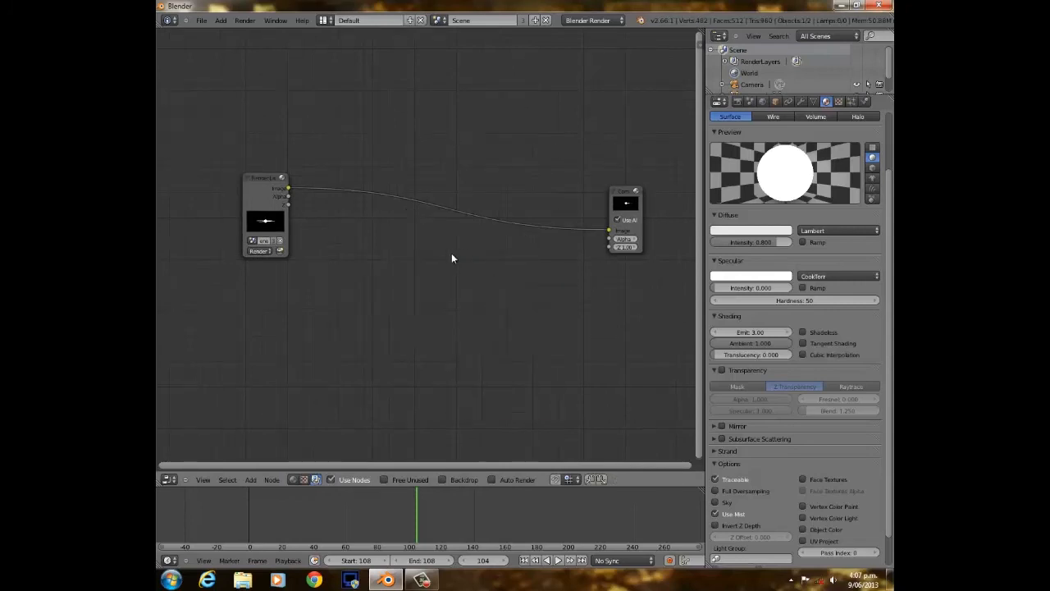
# Insert a Blur node between Render Layers and Composite, set to Fast Gaussian with an X size of 30.
pyautogui.hotkey('shift', 'a')
pyautogui.click(503, 265)
pyautogui.click(434, 209)
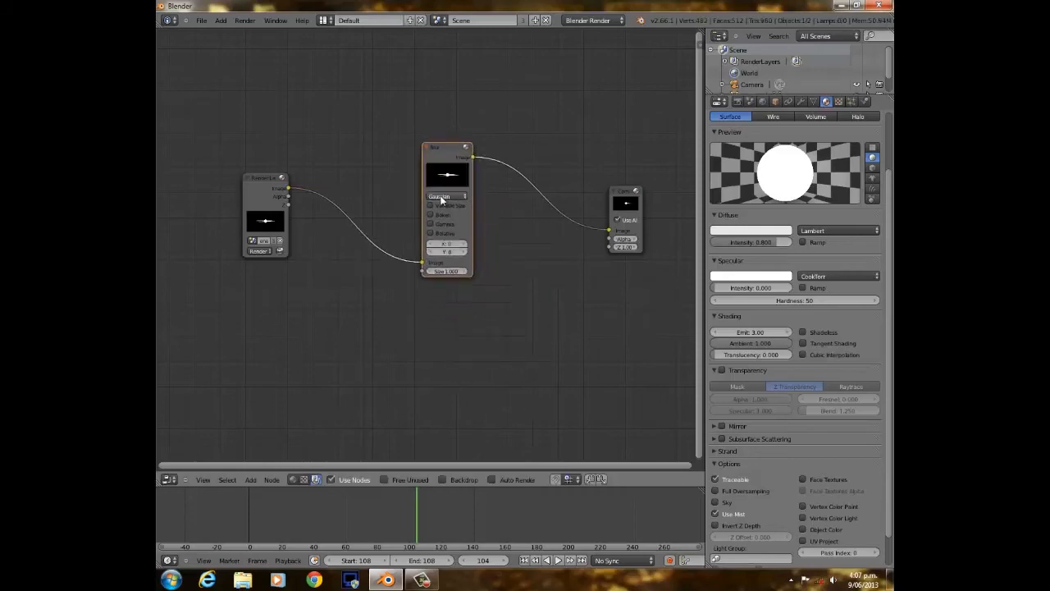
pyautogui.click(448, 197)
pyautogui.click(444, 141)
pyautogui.scroll(2, 504, 274)
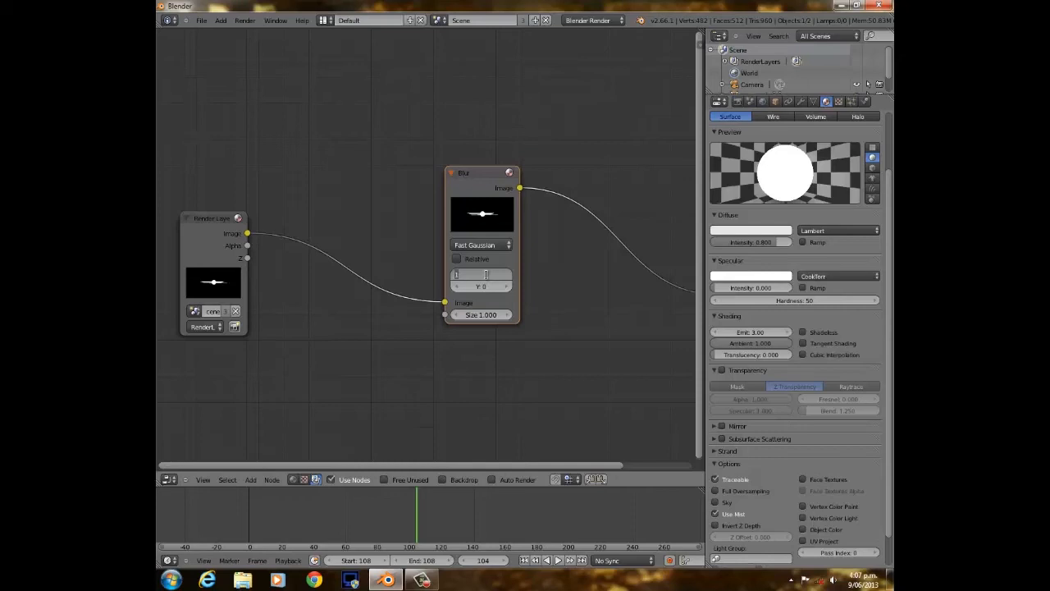
pyautogui.write('0')
pyautogui.press('Return')
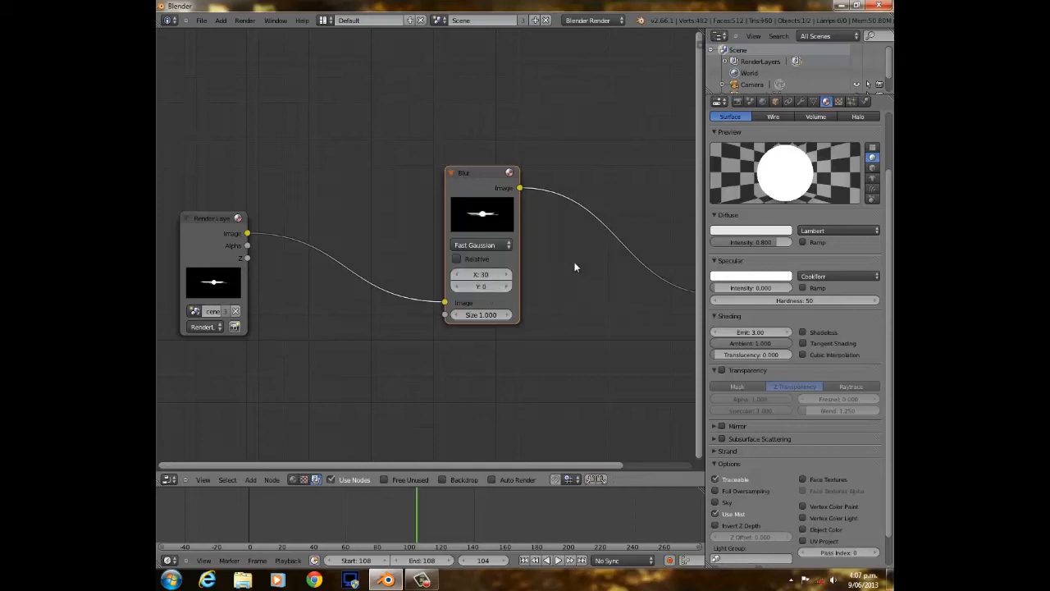
# Enable the backdrop, move the Composite node up, and add a Viewer node fed by the Blur output.
pyautogui.moveTo(574, 265); pyautogui.dragTo(407, 276, button='middle')
pyautogui.scroll(-2, 495, 312)
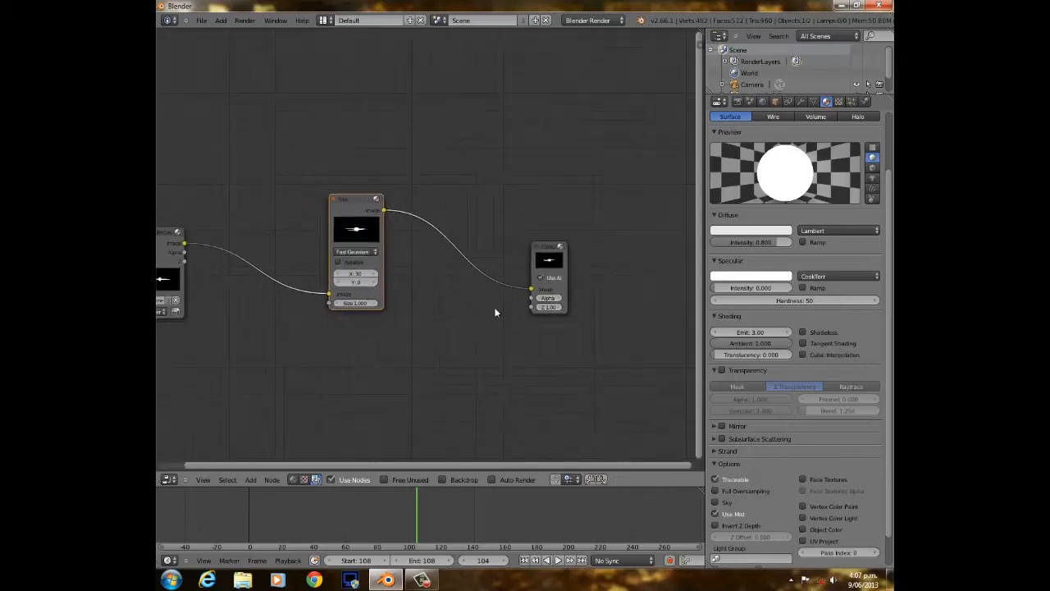
pyautogui.click(441, 479)
pyautogui.moveTo(544, 252); pyautogui.dragTo(521, 166)
pyautogui.hotkey('shift', 'a')
pyautogui.moveTo(519, 208)
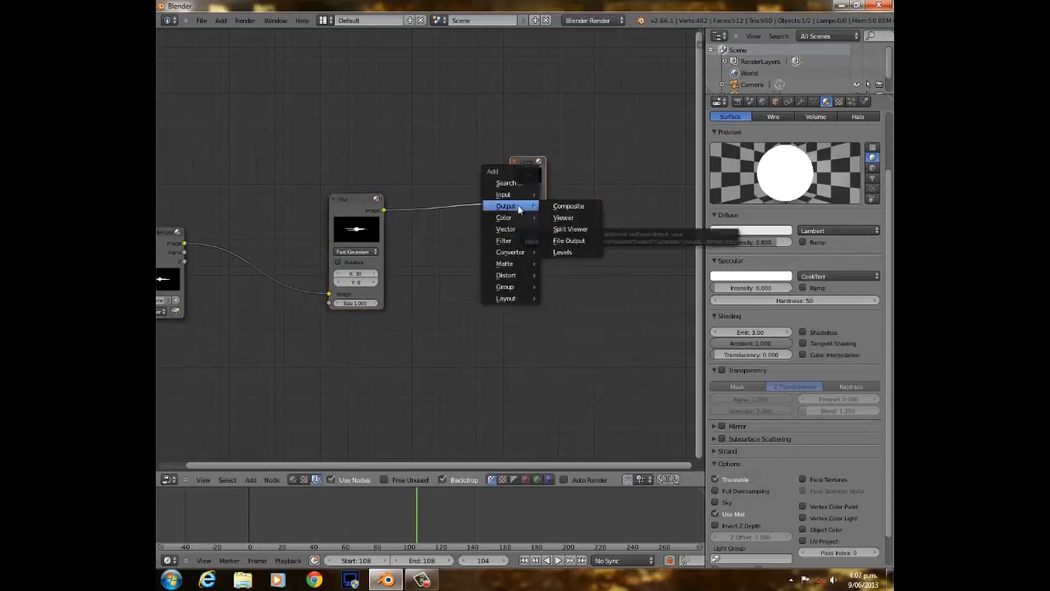
pyautogui.click(564, 217)
pyautogui.click(500, 283)
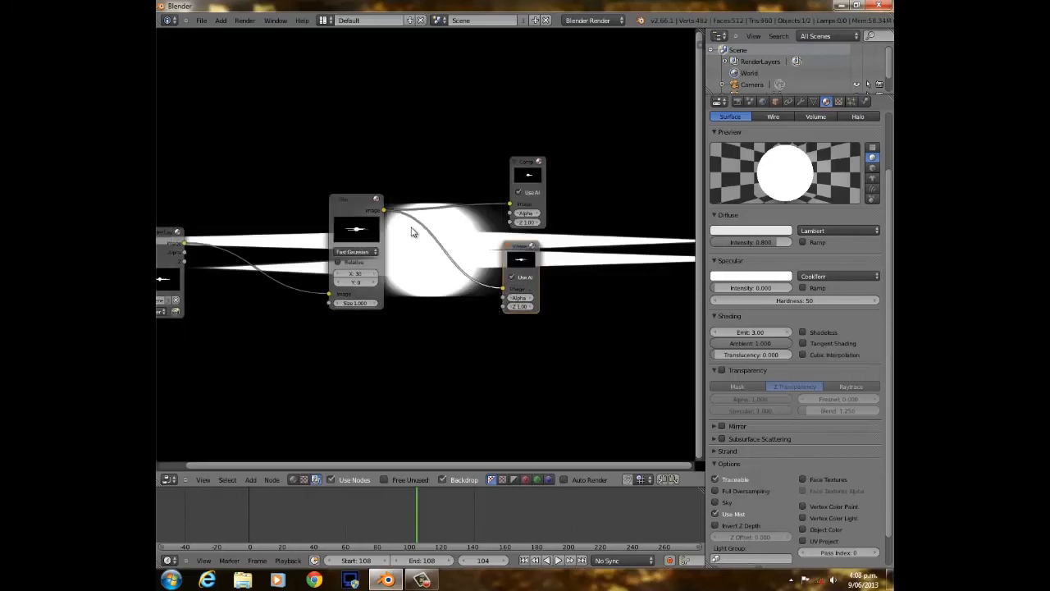
# Move the Blur node closer to the output nodes and set its X size to 50.
pyautogui.click(335, 240)
pyautogui.moveTo(335, 239); pyautogui.dragTo(394, 257)
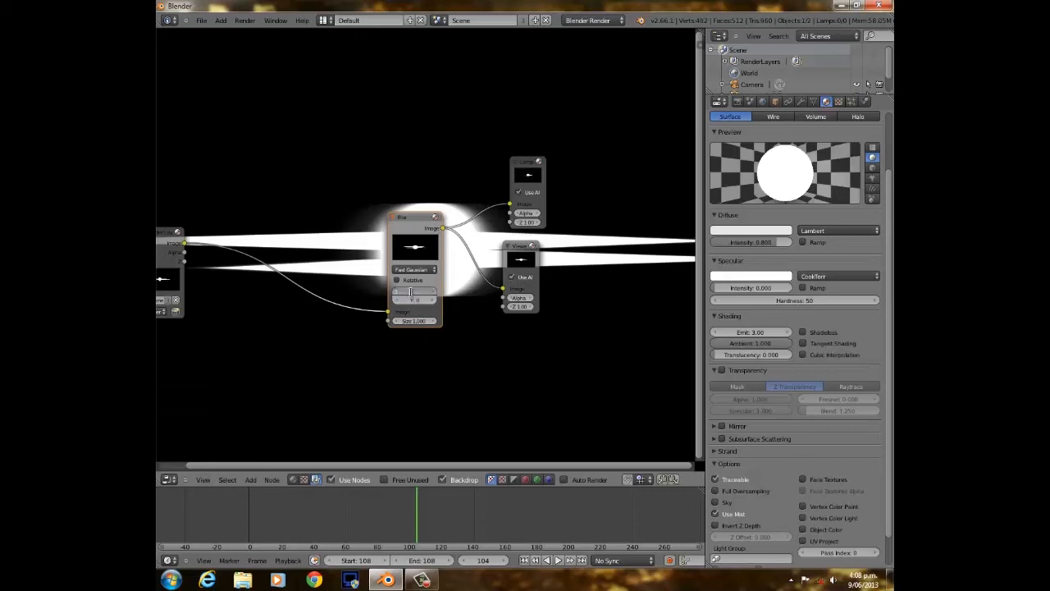
pyautogui.press('Return')
# Examine the horizontally blurred flare in the backdrop behind the compositing nodes.
pyautogui.scroll(-3, 434, 291)
pyautogui.moveTo(311, 247); pyautogui.dragTo(447, 311, button='middle')
pyautogui.scroll(-6, 435, 304)
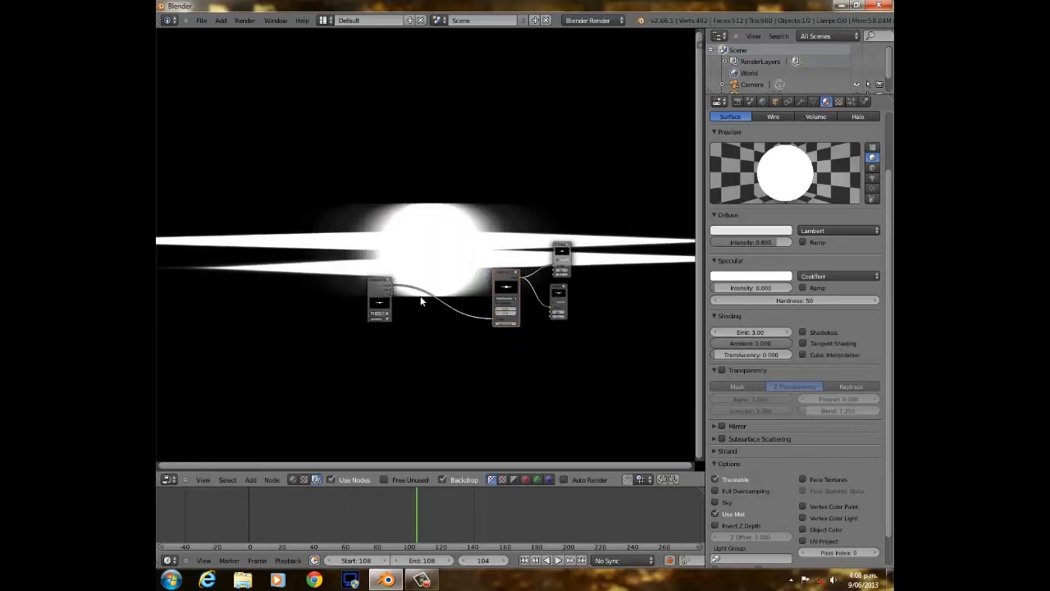
pyautogui.scroll(3, 420, 302)
pyautogui.moveTo(420, 302); pyautogui.dragTo(371, 240, button='middle')
pyautogui.scroll(1, 371, 239)
pyautogui.scroll(-3, 372, 244)
pyautogui.moveTo(457, 259)
pyautogui.mouseDown(button='middle')
pyautogui.moveTo(492, 275)
pyautogui.moveTo(464, 277)
pyautogui.mouseUp(button='middle')
pyautogui.scroll(1, 447, 284)
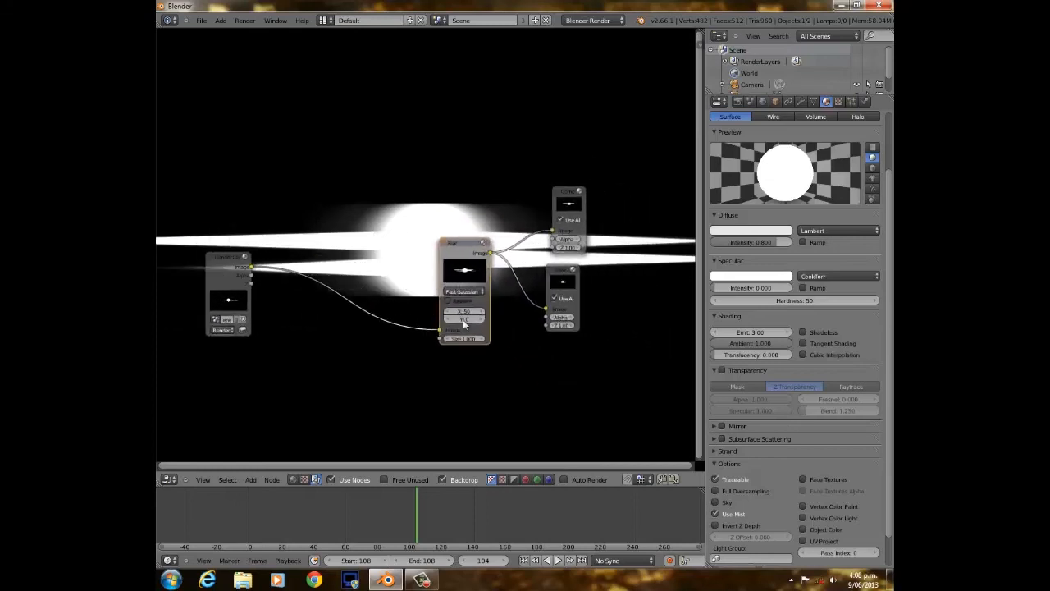
pyautogui.scroll(1, 471, 310)
pyautogui.scroll(-1, 443, 304)
# Insert a Glare node between Render Layers and Blur and set its type to Fog Glow.
pyautogui.moveTo(408, 306); pyautogui.dragTo(412, 187, button='middle')
pyautogui.scroll(4, 495, 321)
pyautogui.hotkey('shift', 'a')
pyautogui.moveTo(485, 225)
pyautogui.moveTo(484, 246)
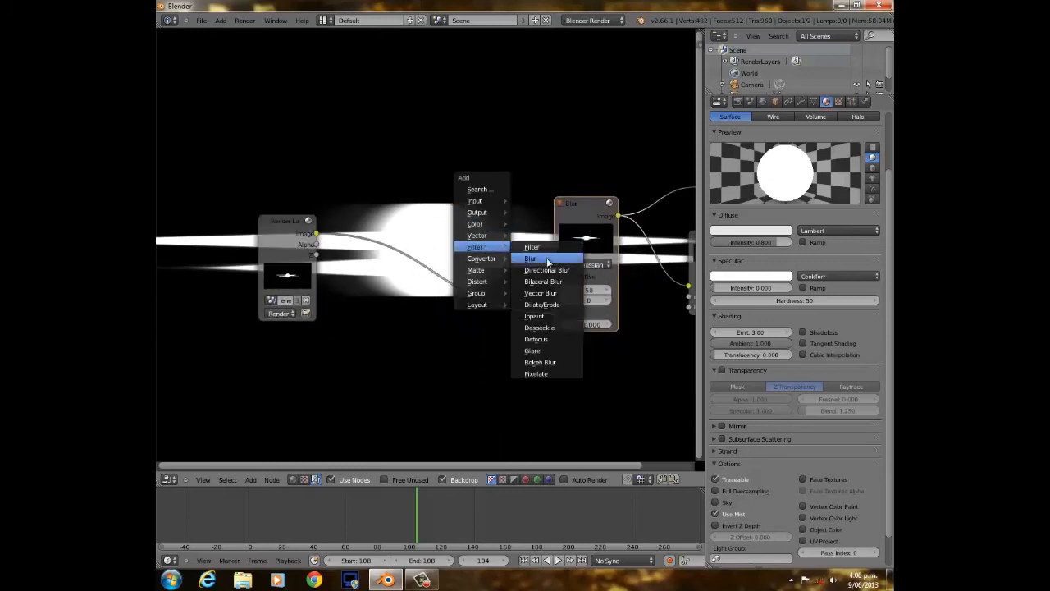
pyautogui.click(551, 345)
pyautogui.click(357, 211)
pyautogui.click(419, 217)
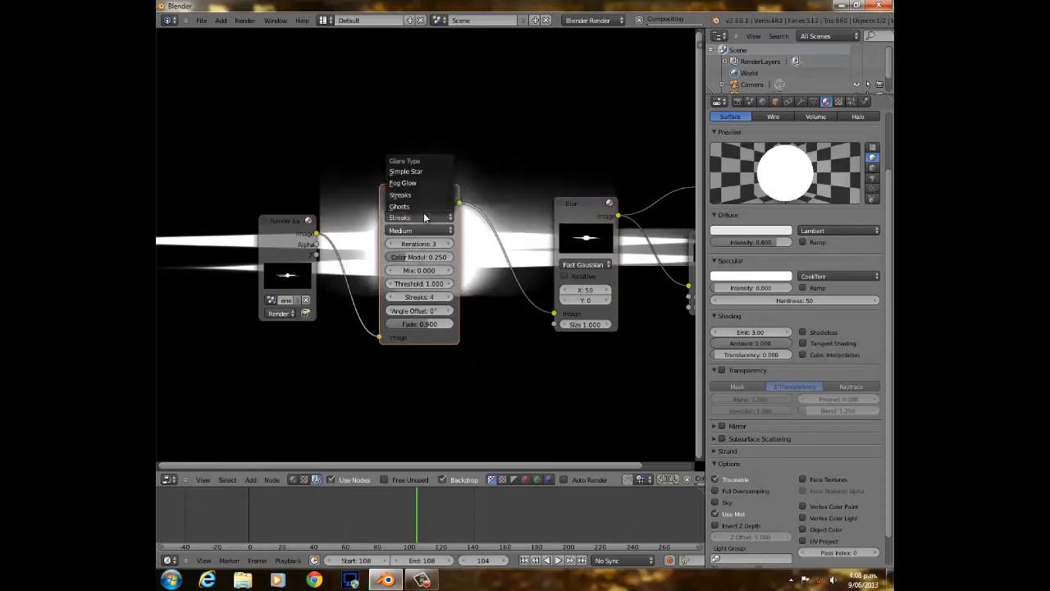
pyautogui.click(414, 182)
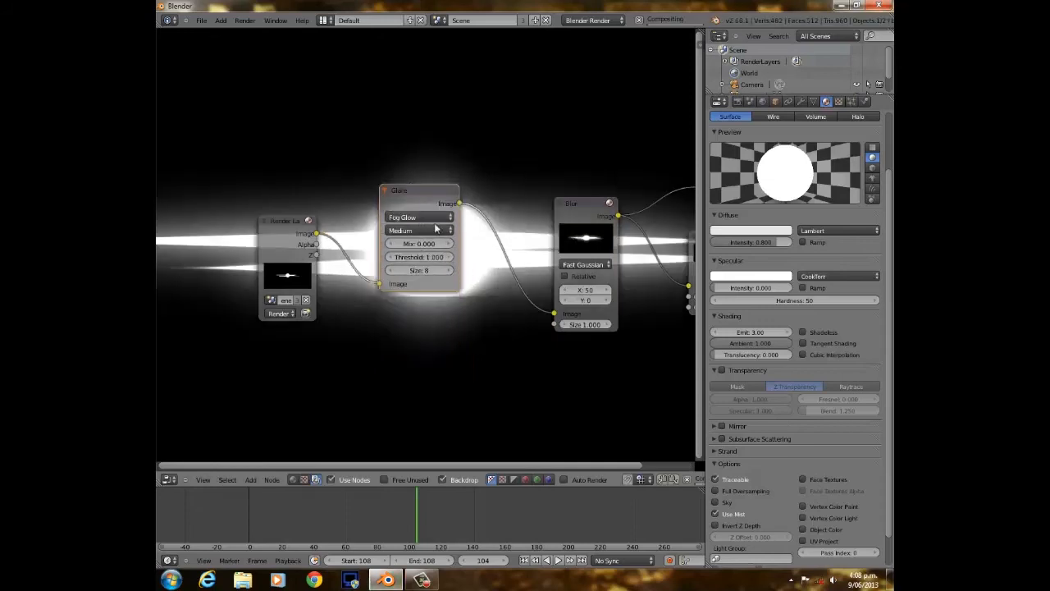
# Delete the Fog Glow Glare node and relink the Render Layers image to Blur, moving Blur next to Render Layers.
pyautogui.scroll(3, 436, 227)
pyautogui.scroll(-3, 436, 227)
pyautogui.moveTo(485, 230); pyautogui.dragTo(493, 250, button='middle')
pyautogui.scroll(-1, 368, 352)
pyautogui.scroll(1, 513, 251)
pyautogui.scroll(-3, 494, 249)
pyautogui.moveTo(488, 183); pyautogui.dragTo(443, 245, button='middle')
pyautogui.moveTo(520, 283); pyautogui.dragTo(493, 229)
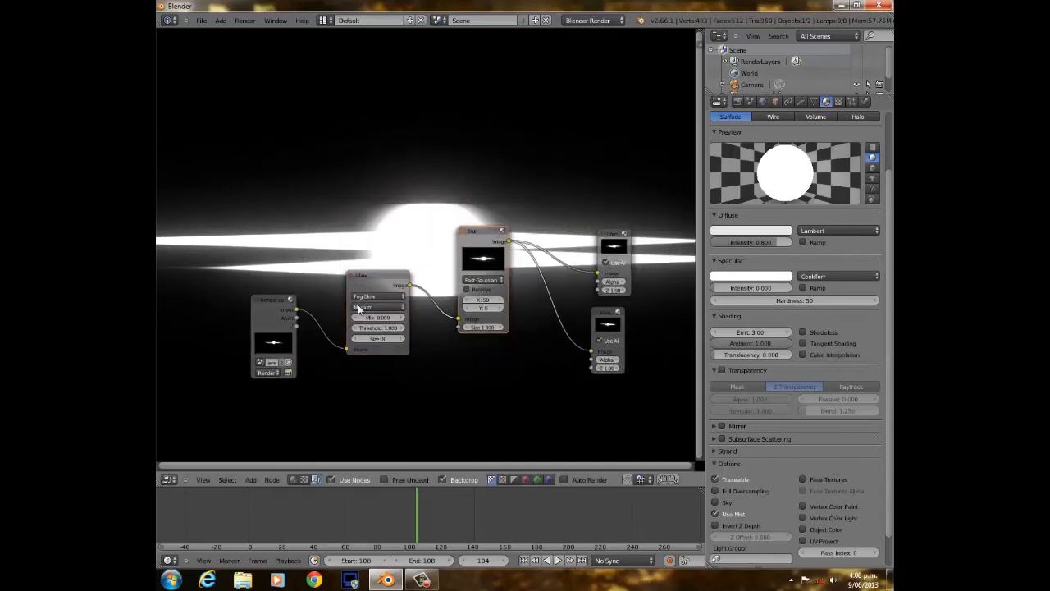
pyautogui.press('x')
pyautogui.moveTo(297, 309); pyautogui.dragTo(457, 318)
pyautogui.moveTo(486, 233); pyautogui.dragTo(365, 243)
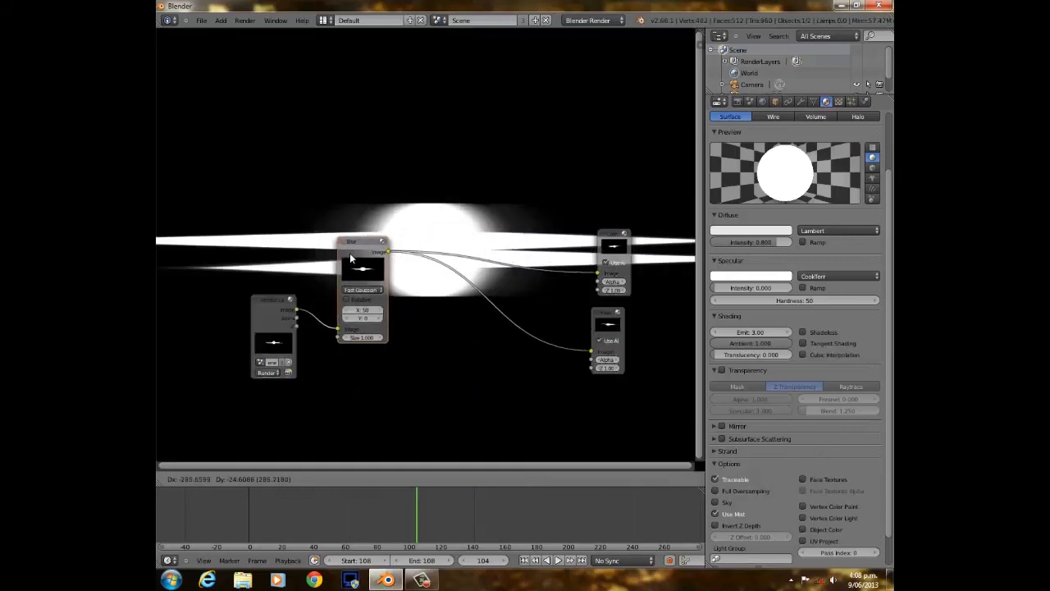
# Add a Fog Glow Glare node after Blur and feed its output to both the Composite and Viewer nodes.
pyautogui.hotkey('shift', 'a')
pyautogui.moveTo(466, 336)
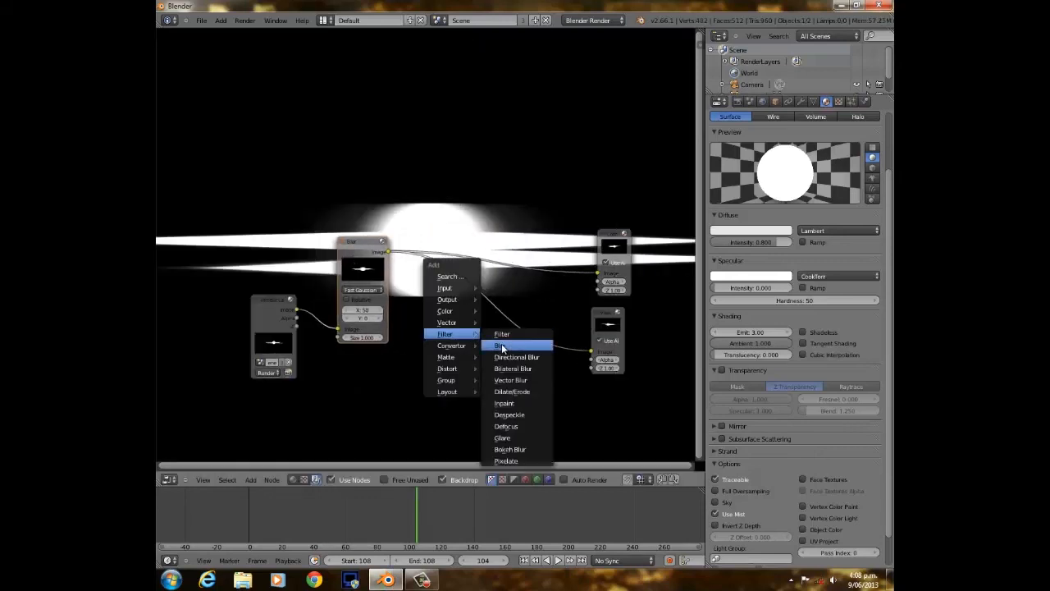
pyautogui.click(510, 437)
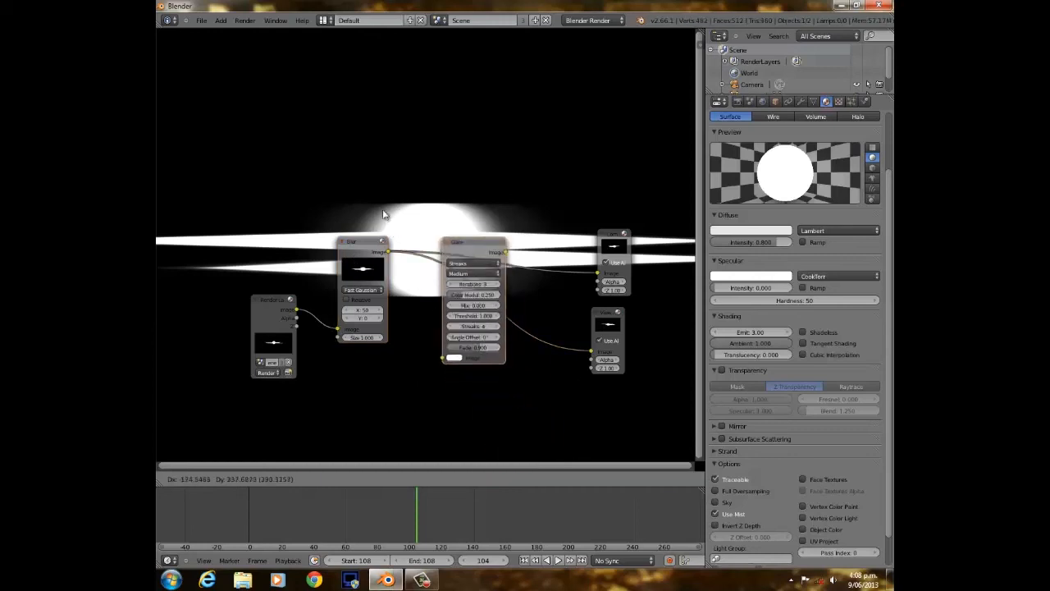
pyautogui.click(449, 227)
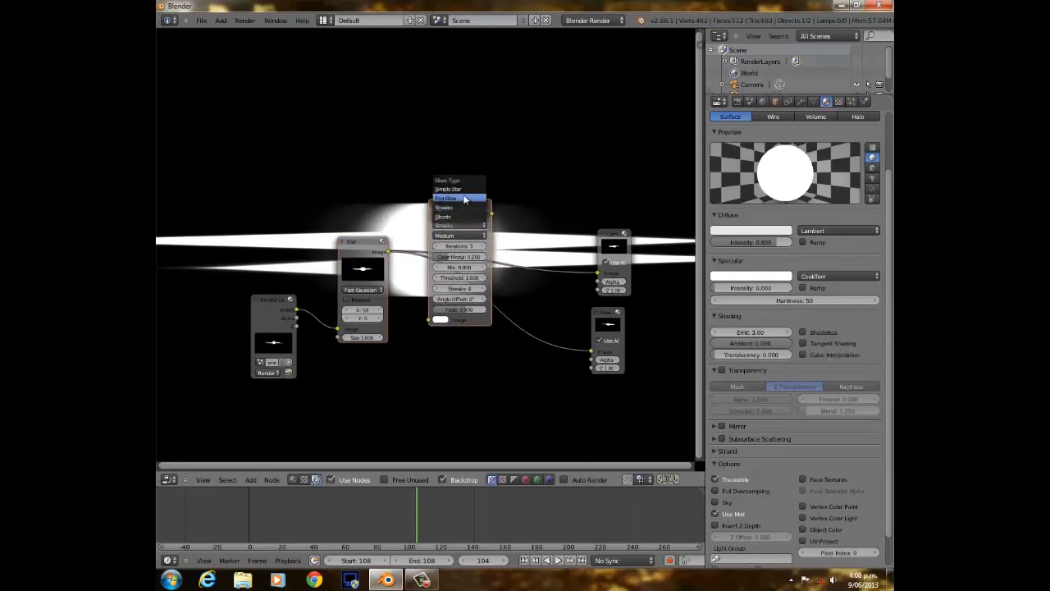
pyautogui.click(460, 215)
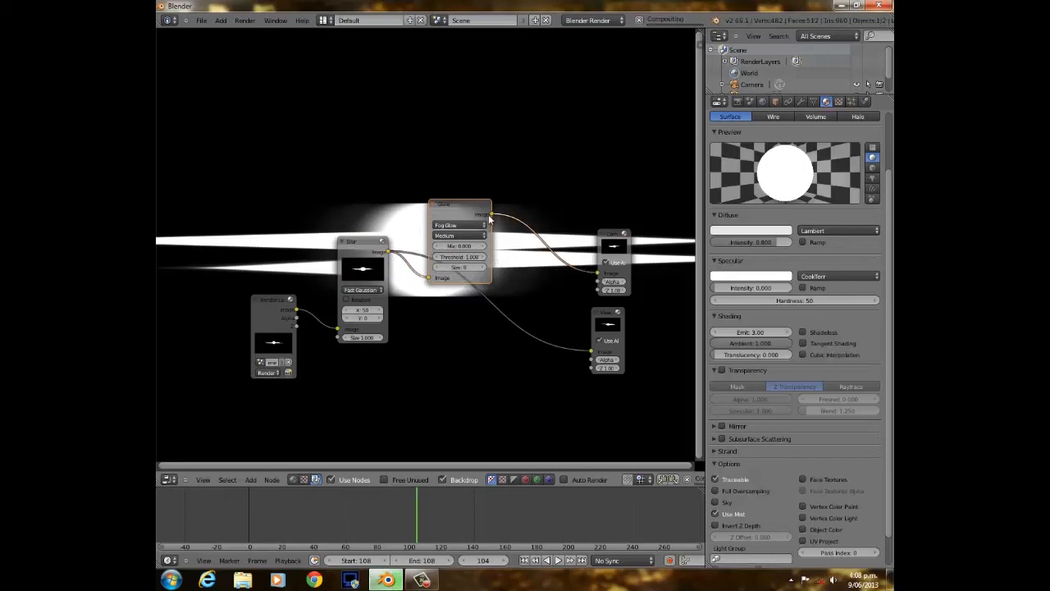
pyautogui.moveTo(492, 214); pyautogui.dragTo(591, 351)
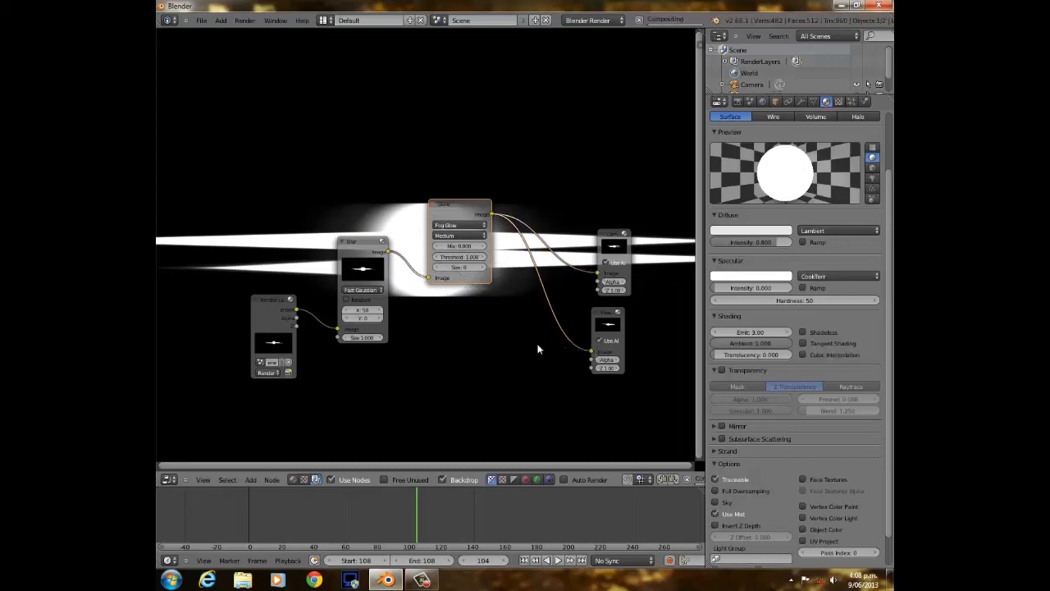
# Check the fog glow in the backdrop and move the Render Layers and Blur nodes away from the Glare node.
pyautogui.scroll(3, 501, 333)
pyautogui.scroll(-2, 501, 332)
pyautogui.moveTo(459, 259); pyautogui.dragTo(473, 358, button='middle')
pyautogui.scroll(-3, 471, 281)
pyautogui.scroll(6, 470, 281)
pyautogui.moveTo(557, 345); pyautogui.dragTo(582, 229, button='middle')
pyautogui.scroll(-3, 394, 237)
pyautogui.moveTo(361, 293); pyautogui.dragTo(286, 237)
pyautogui.moveTo(445, 244); pyautogui.dragTo(372, 216)
# Duplicate the Glare node, insert the copy between Blur and the Fog Glow node, and set its type to Streaks.
pyautogui.click(557, 197)
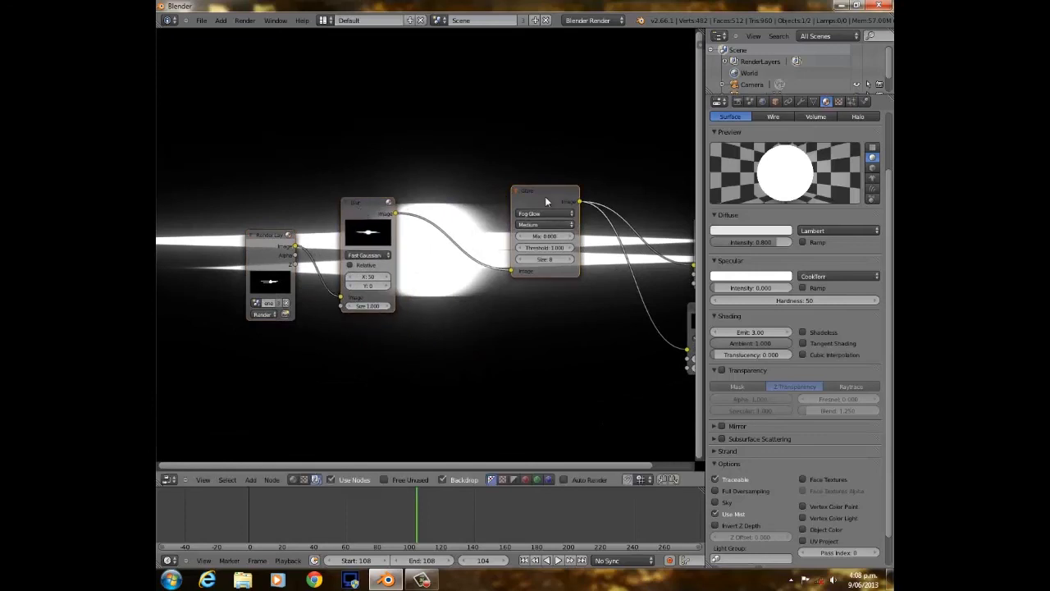
pyautogui.hotkey('shift', 'd')
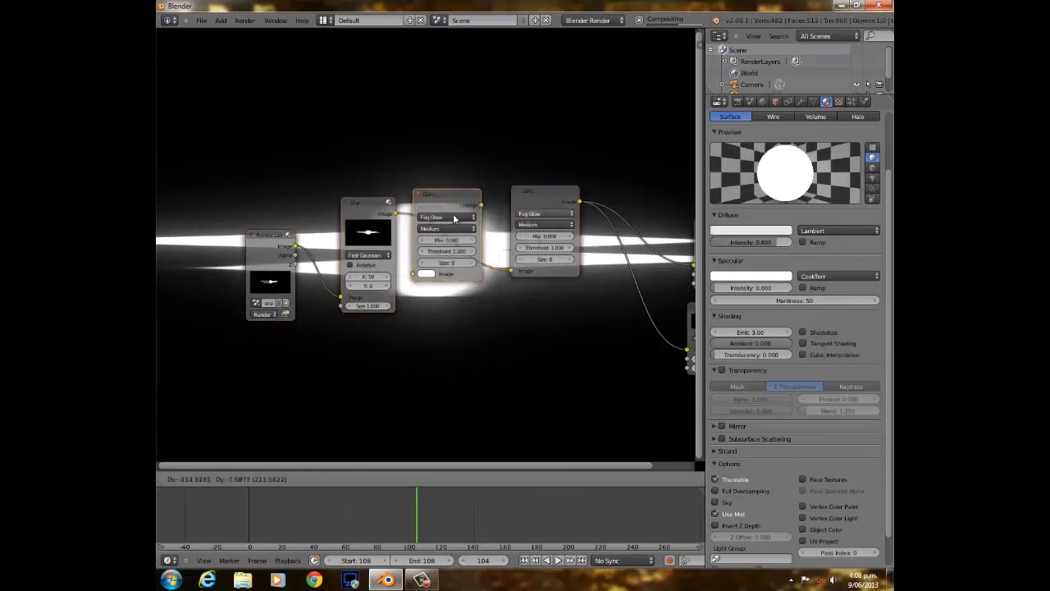
pyautogui.click(448, 222)
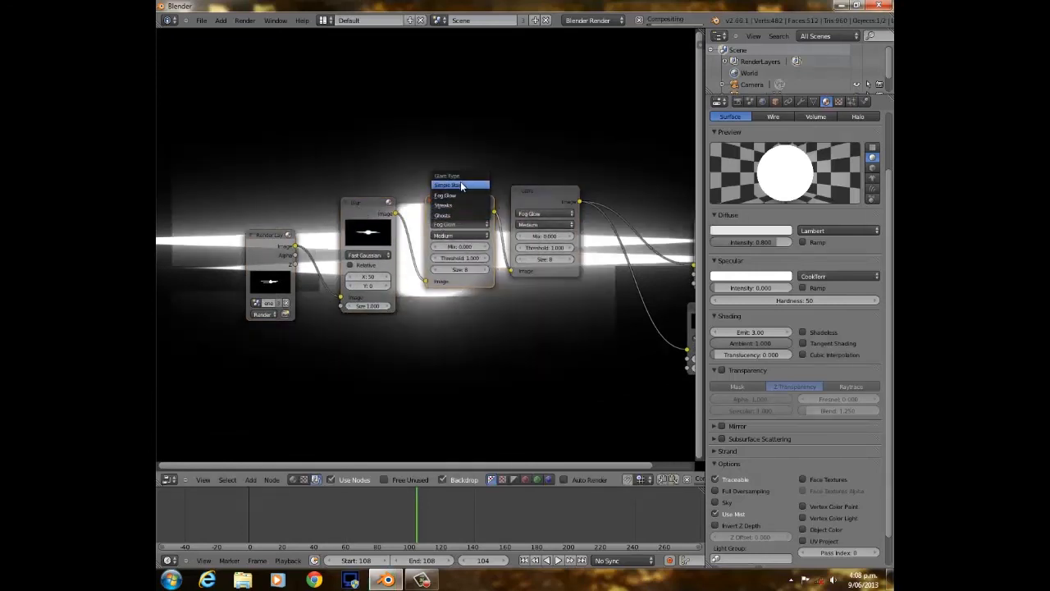
pyautogui.click(457, 204)
pyautogui.scroll(2, 533, 255)
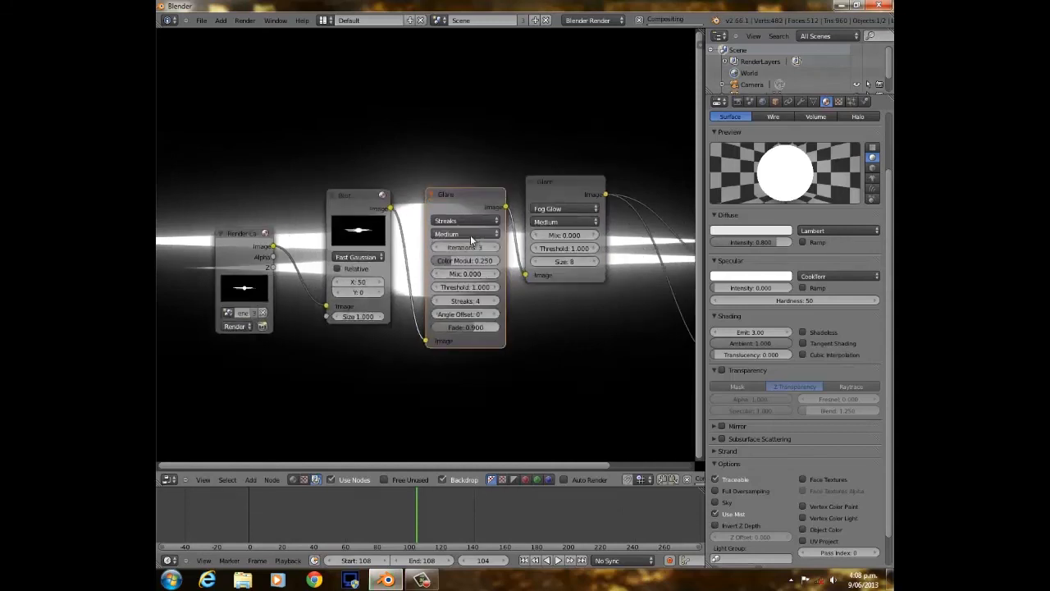
# Set the number of streaks on the Streaks Glare node to 7 and check the effect in the backdrop.
pyautogui.moveTo(603, 272); pyautogui.dragTo(574, 273, button='middle')
pyautogui.moveTo(464, 197); pyautogui.dragTo(448, 389, button='middle')
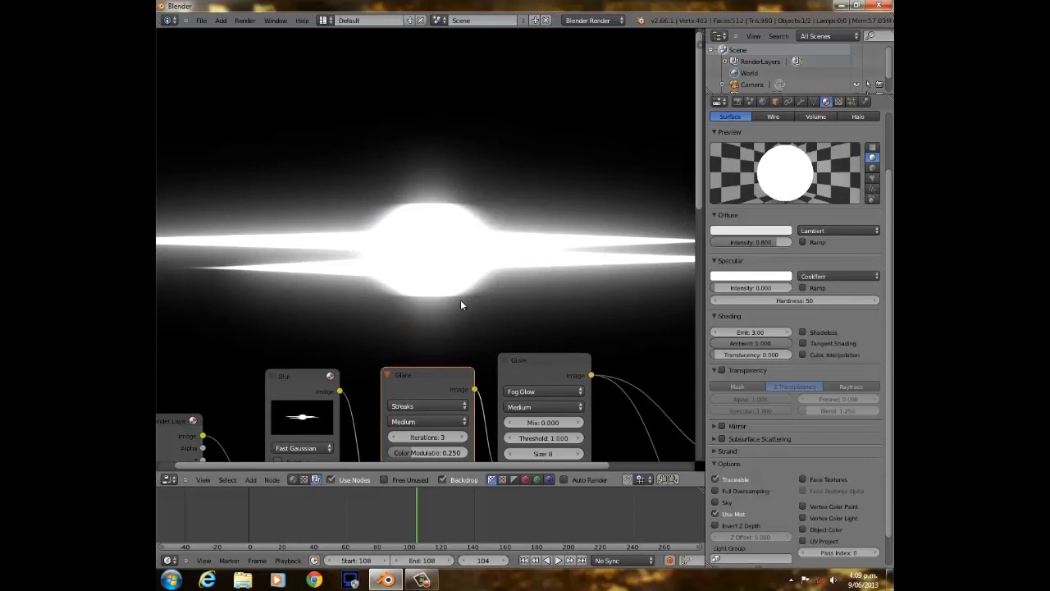
pyautogui.moveTo(461, 300); pyautogui.dragTo(492, 59, button='middle')
pyautogui.moveTo(492, 179); pyautogui.dragTo(490, 212, button='middle')
pyautogui.click(491, 290)
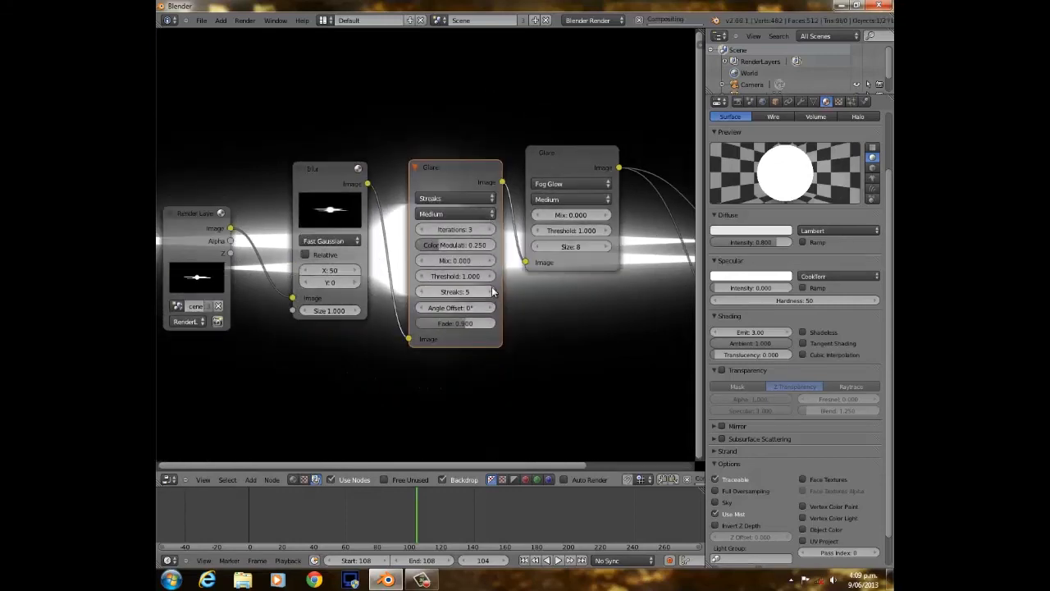
pyautogui.click(492, 288)
pyautogui.moveTo(506, 176); pyautogui.dragTo(493, 309, button='middle')
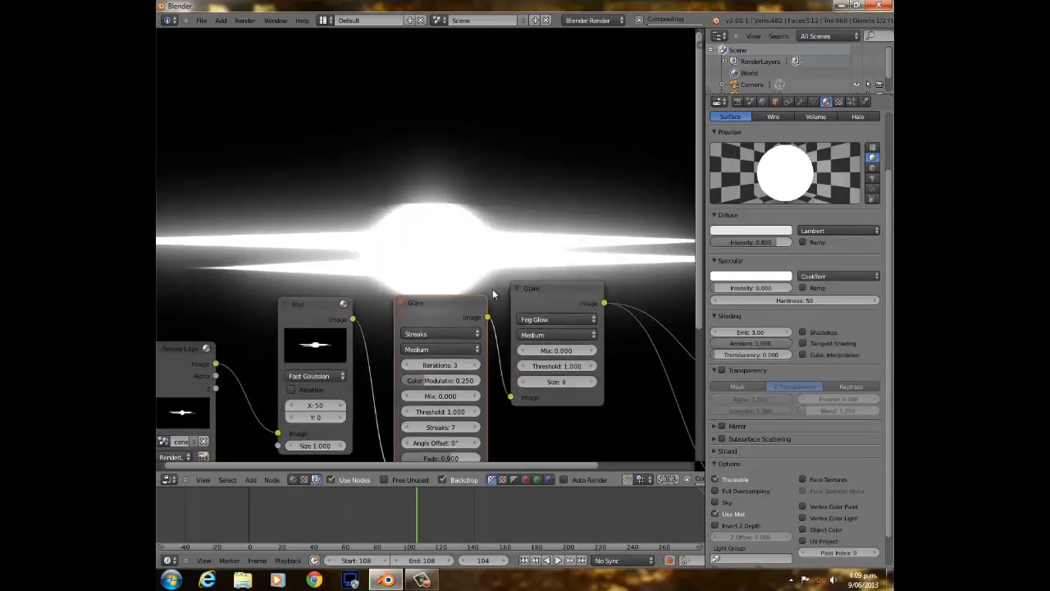
# Set the number of streaks on the Streaks Glare node to 4 and check the effect in the backdrop.
pyautogui.scroll(-3, 496, 258)
pyautogui.moveTo(490, 258); pyautogui.dragTo(534, 200, button='middle')
pyautogui.scroll(3, 515, 303)
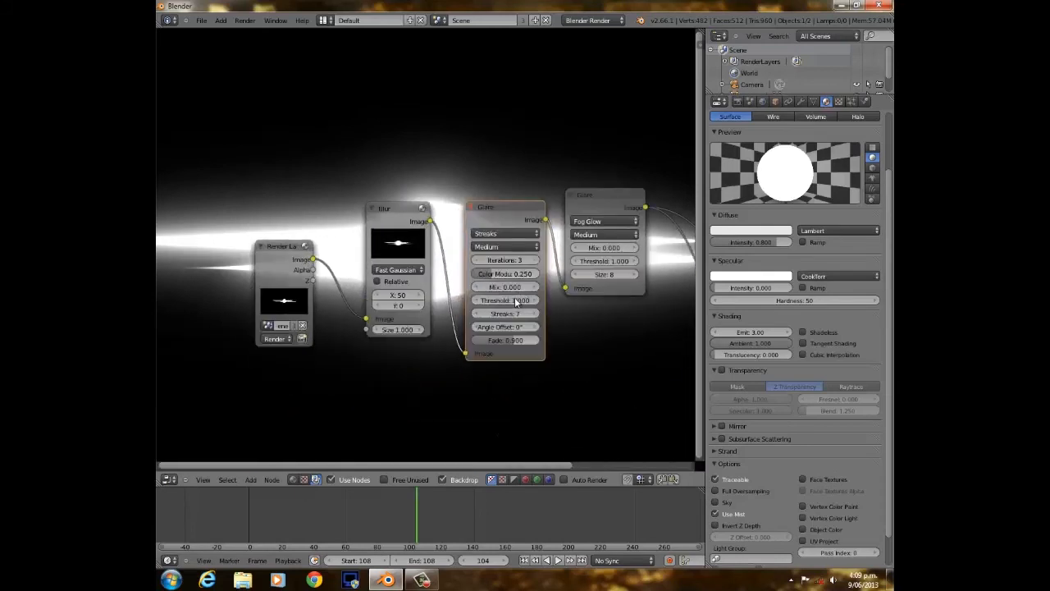
pyautogui.press('Return')
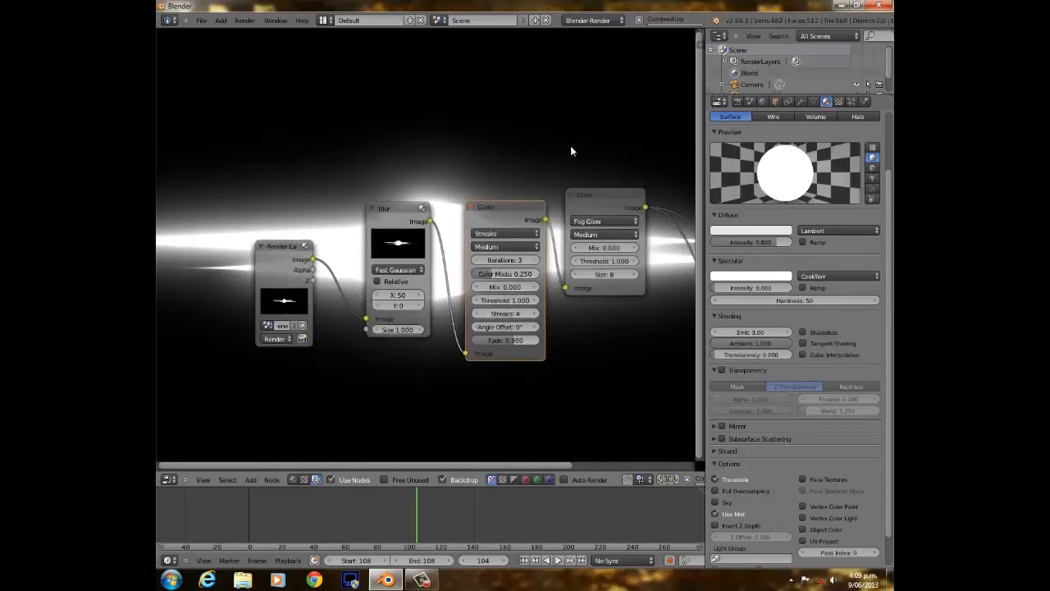
pyautogui.moveTo(575, 150); pyautogui.dragTo(490, 235, button='middle')
pyautogui.scroll(-3, 490, 240)
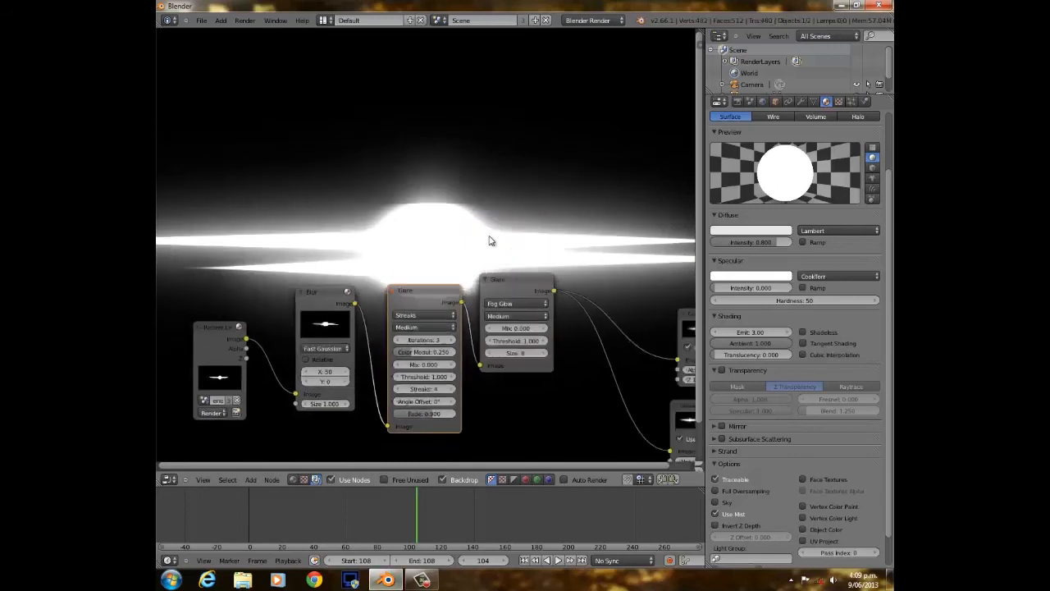
pyautogui.scroll(5, 480, 263)
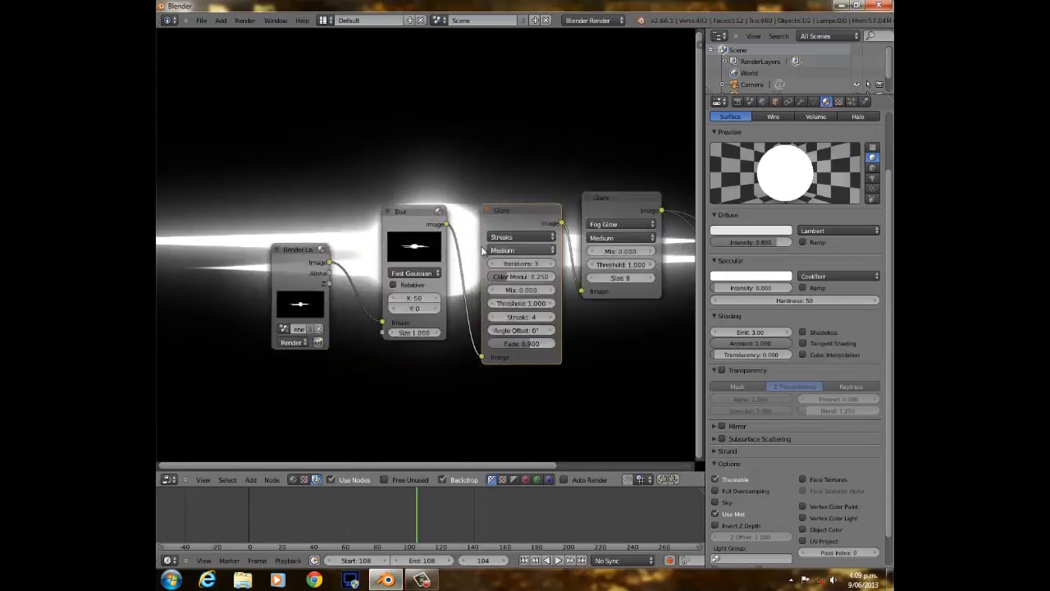
# Spread out the Render Layers and Blur nodes and insert a Mix node between Blur and the Streaks Glare node.
pyautogui.moveTo(534, 259); pyautogui.dragTo(493, 116)
pyautogui.scroll(-2, 467, 307)
pyautogui.moveTo(466, 307); pyautogui.dragTo(480, 214, button='middle')
pyautogui.moveTo(418, 214); pyautogui.dragTo(293, 194)
pyautogui.scroll(-3, 491, 183)
pyautogui.moveTo(477, 85); pyautogui.dragTo(424, 87)
pyautogui.hotkey('shift', 'a')
pyautogui.moveTo(463, 187)
pyautogui.click(501, 195)
pyautogui.click(470, 145)
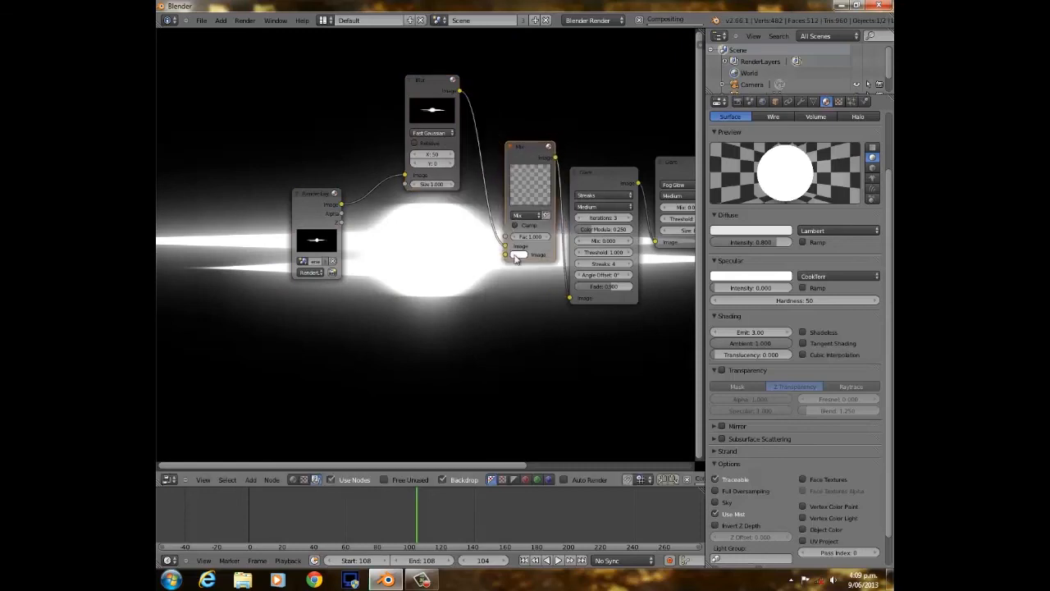
# Connect the Render Layers image to the Mix node's second image input and set the mix factor to 0.500.
pyautogui.moveTo(506, 255); pyautogui.dragTo(341, 205)
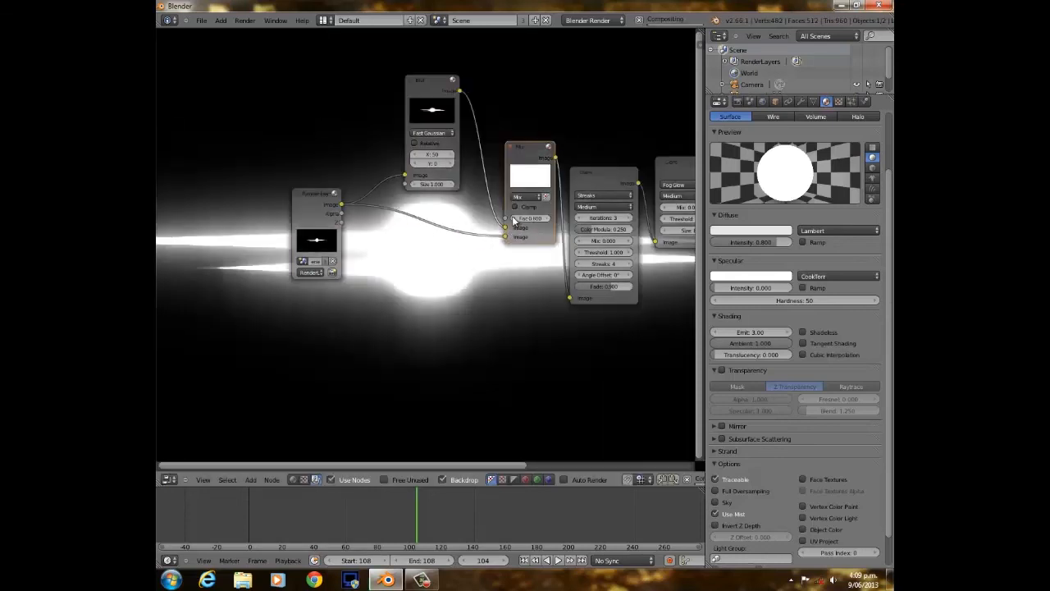
pyautogui.moveTo(534, 150); pyautogui.dragTo(513, 152)
pyautogui.scroll(-3, 410, 324)
pyautogui.moveTo(457, 265); pyautogui.dragTo(353, 294, button='middle')
pyautogui.scroll(1, 425, 305)
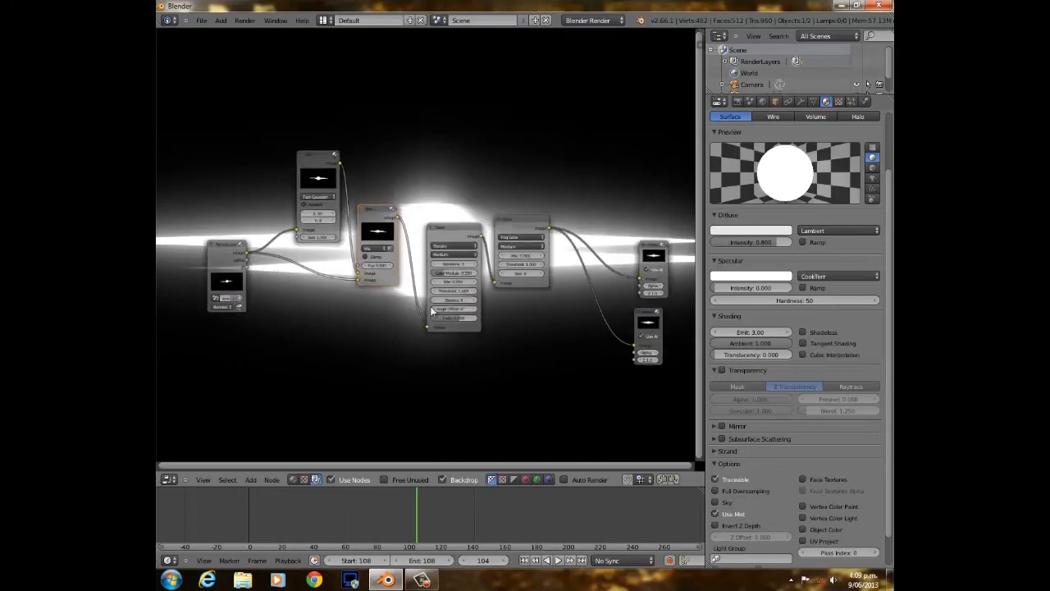
# Duplicate the Mix node and feed the copy with the first Mix output and the Streaks Glare output.
pyautogui.scroll(1, 425, 308)
pyautogui.hotkey('shift', 'd')
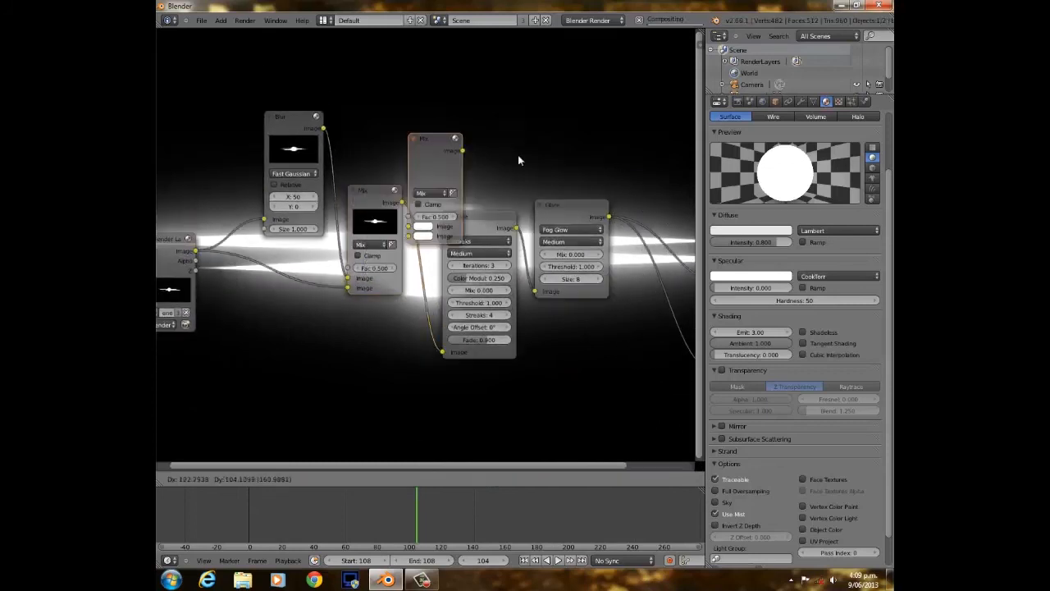
pyautogui.click(581, 99)
pyautogui.moveTo(475, 232); pyautogui.dragTo(514, 171)
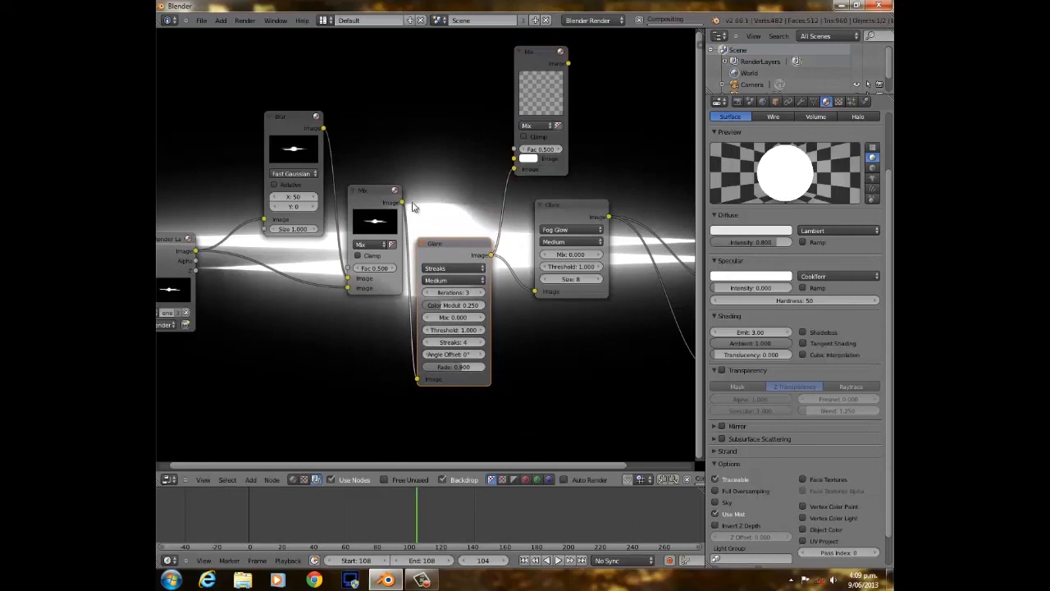
pyautogui.moveTo(402, 202); pyautogui.dragTo(515, 159)
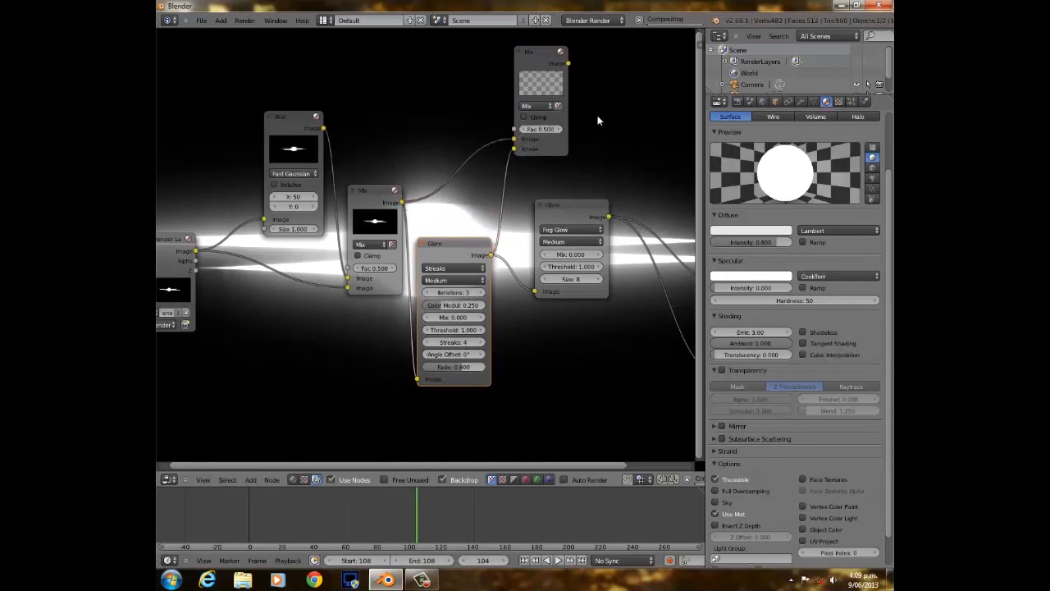
# Route the second Mix node's output into the Fog Glow node and arrange the Streaks, Mix and Fog Glow nodes more clearly.
pyautogui.moveTo(592, 153); pyautogui.dragTo(494, 213, button='middle')
pyautogui.moveTo(473, 276); pyautogui.dragTo(506, 240)
pyautogui.moveTo(471, 123); pyautogui.dragTo(469, 316)
pyautogui.moveTo(503, 229); pyautogui.dragTo(565, 140)
pyautogui.moveTo(434, 145); pyautogui.dragTo(484, 256)
# Raise the number of streaks on the Streaks Glare node to 7 and inspect the mixed result.
pyautogui.click(383, 402)
pyautogui.click(383, 401)
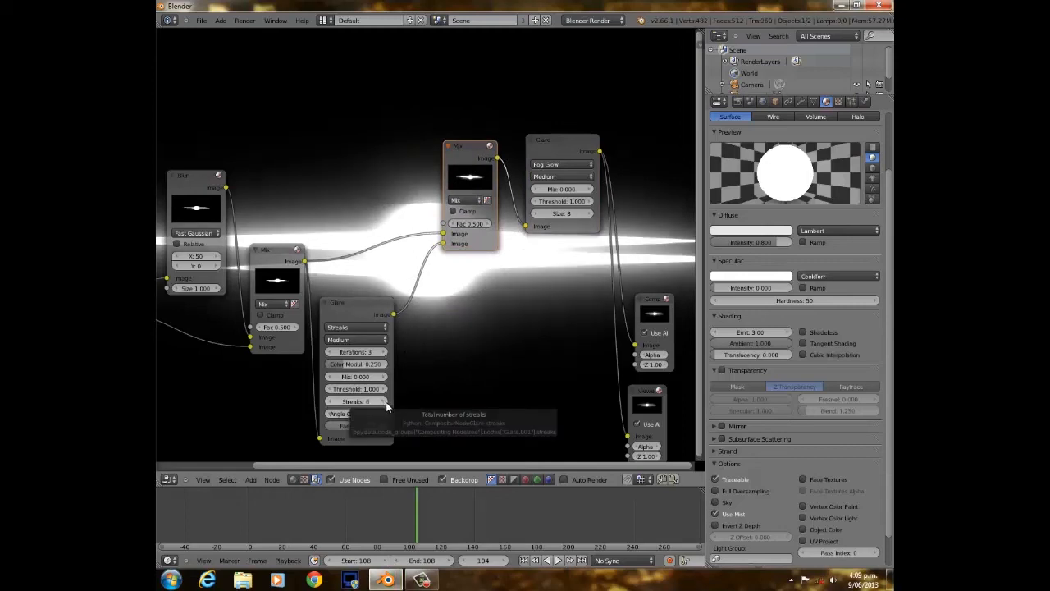
pyautogui.moveTo(416, 356); pyautogui.dragTo(377, 403, button='middle')
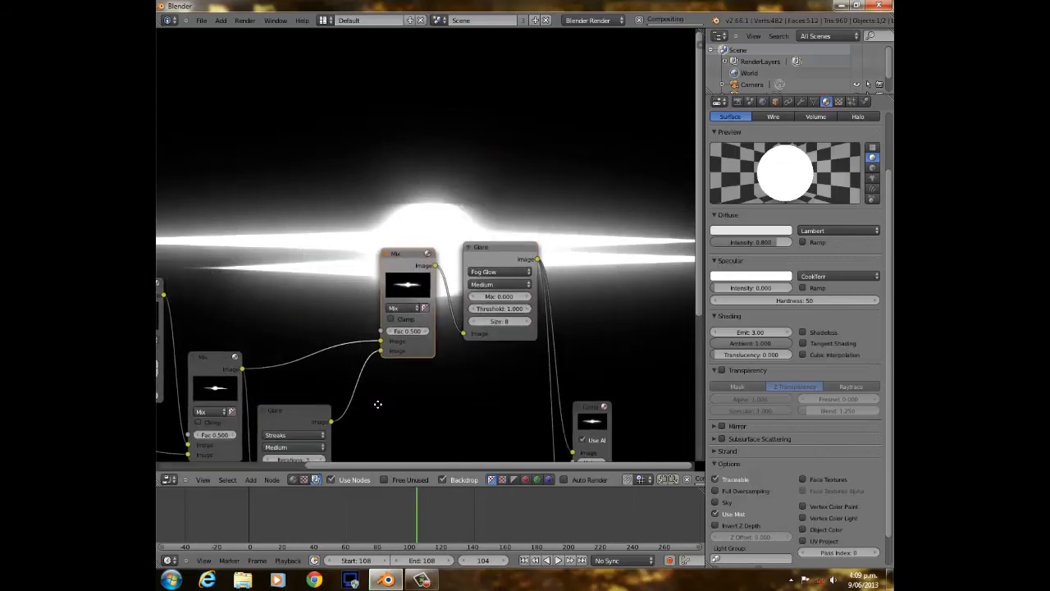
pyautogui.moveTo(379, 294); pyautogui.dragTo(485, 264, button='middle')
pyautogui.scroll(-1, 426, 272)
pyautogui.scroll(4, 462, 253)
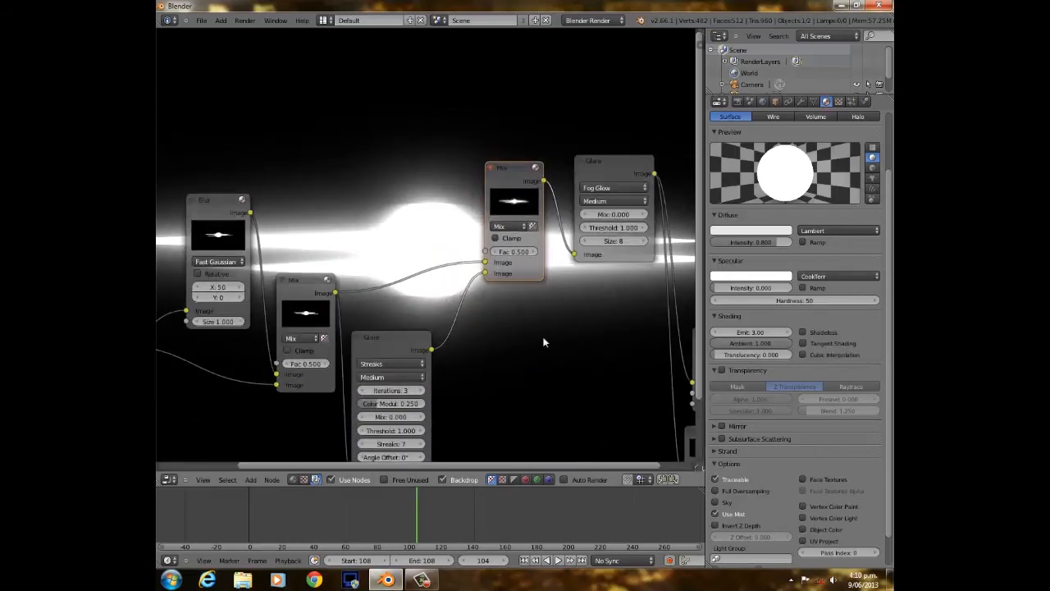
# Move the Composite and Viewer nodes up beside the Fog Glow node.
pyautogui.moveTo(603, 299); pyautogui.dragTo(386, 248, button='middle')
pyautogui.scroll(3, 410, 242)
pyautogui.moveTo(503, 302); pyautogui.dragTo(629, 61)
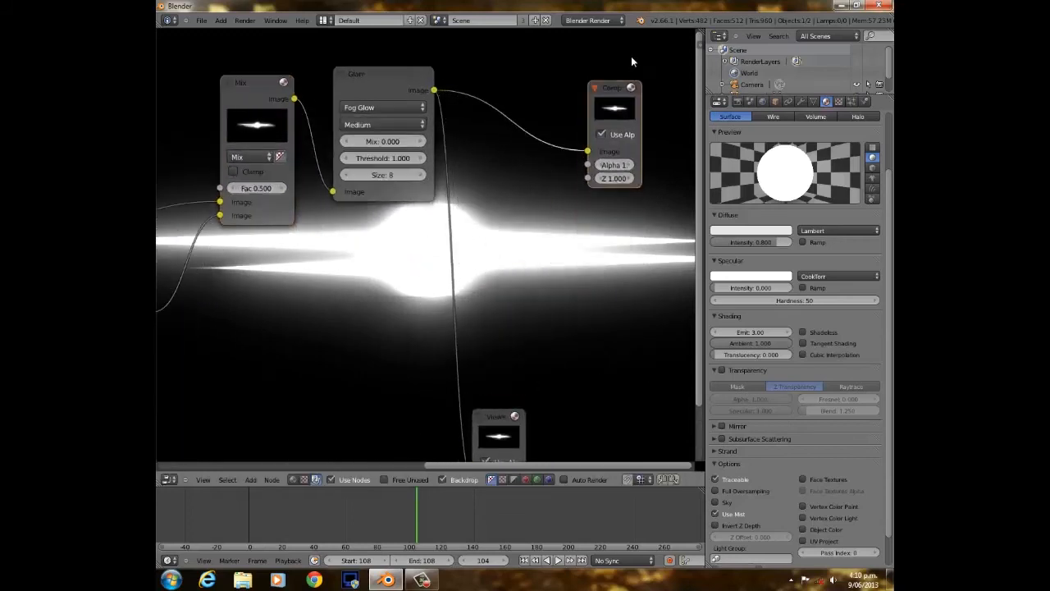
pyautogui.scroll(-3, 495, 244)
pyautogui.moveTo(469, 331); pyautogui.dragTo(542, 224)
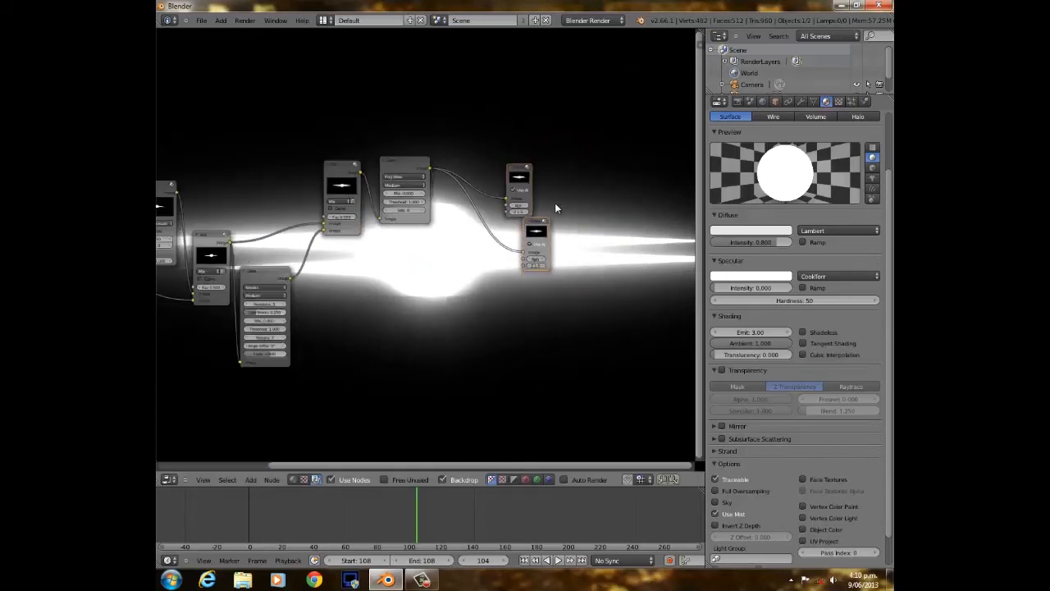
# Set the Fog Glow node's size to 9.
pyautogui.scroll(6, 525, 222)
pyautogui.moveTo(473, 185); pyautogui.dragTo(393, 263, button='middle')
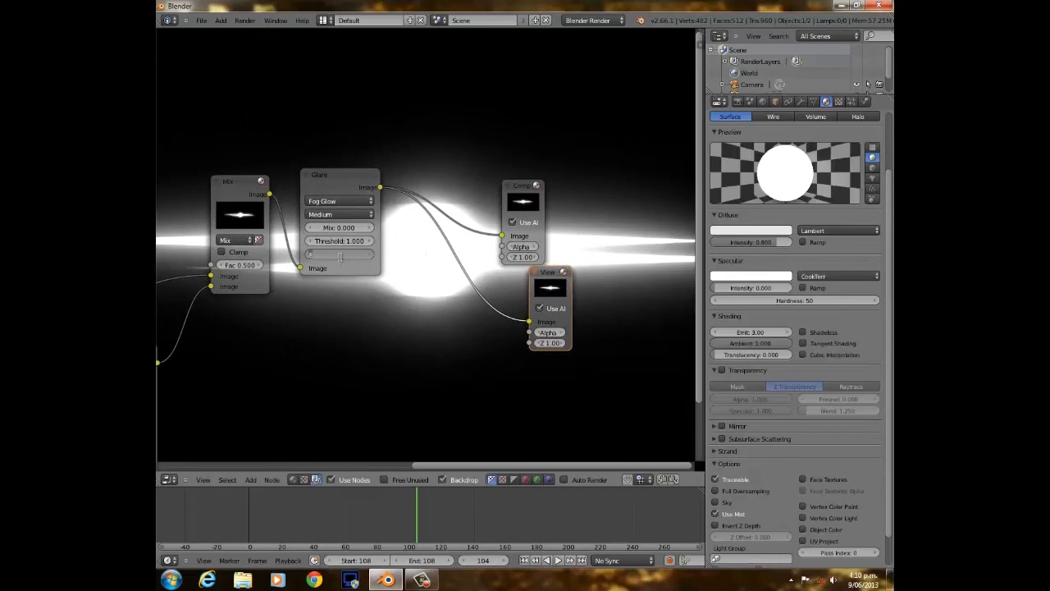
pyautogui.press('Return')
pyautogui.scroll(-5, 415, 186)
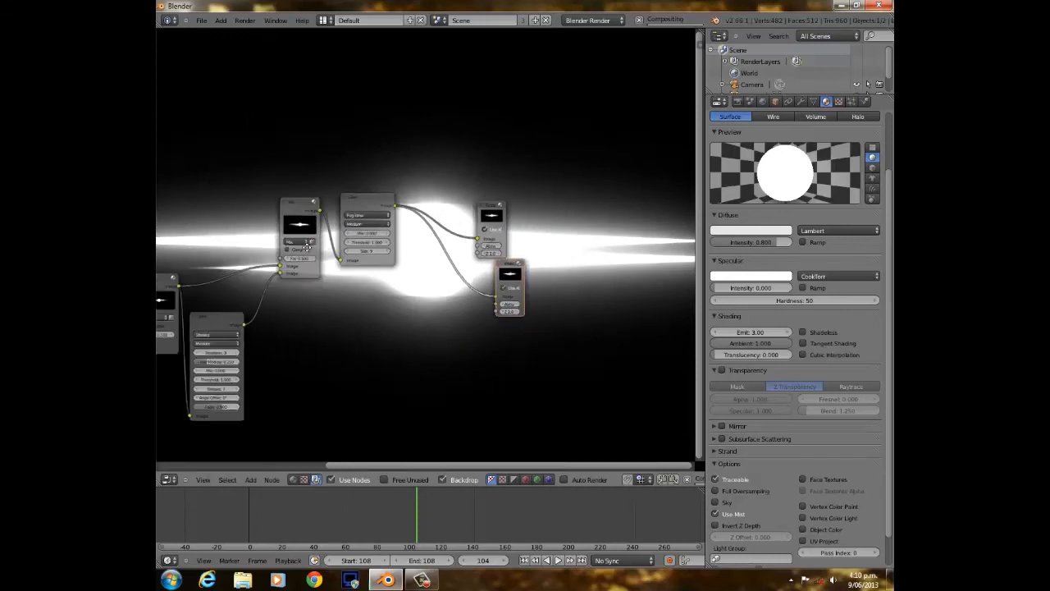
# Reposition the Render Layers and Blur nodes at the start of the node chain, ahead of the first Mix node.
pyautogui.moveTo(307, 254); pyautogui.dragTo(520, 246, button='middle')
pyautogui.scroll(2, 520, 246)
pyautogui.moveTo(412, 265); pyautogui.dragTo(600, 234, button='middle')
pyautogui.scroll(3, 601, 235)
pyautogui.moveTo(356, 291); pyautogui.dragTo(310, 259)
pyautogui.moveTo(475, 168); pyautogui.dragTo(394, 229)
pyautogui.scroll(-8, 483, 240)
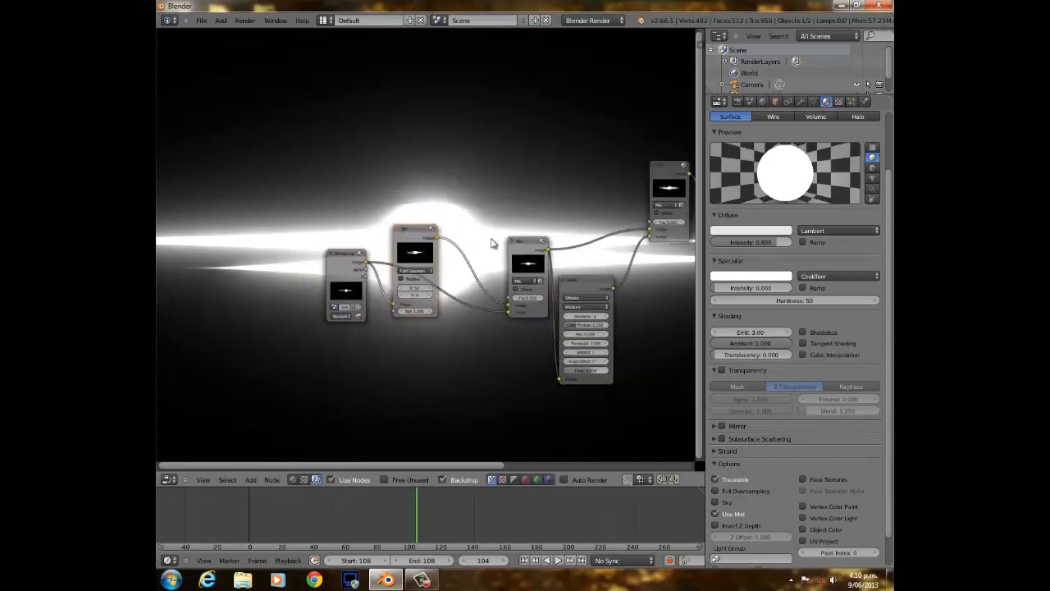
pyautogui.moveTo(493, 239); pyautogui.dragTo(480, 222)
# Move the Viewer and Composite nodes farther from the Fog Glow node to make room for another node.
pyautogui.moveTo(629, 258); pyautogui.dragTo(441, 241, button='middle')
pyautogui.moveTo(522, 235); pyautogui.dragTo(371, 266, button='middle')
pyautogui.scroll(2, 371, 266)
pyautogui.scroll(2, 373, 261)
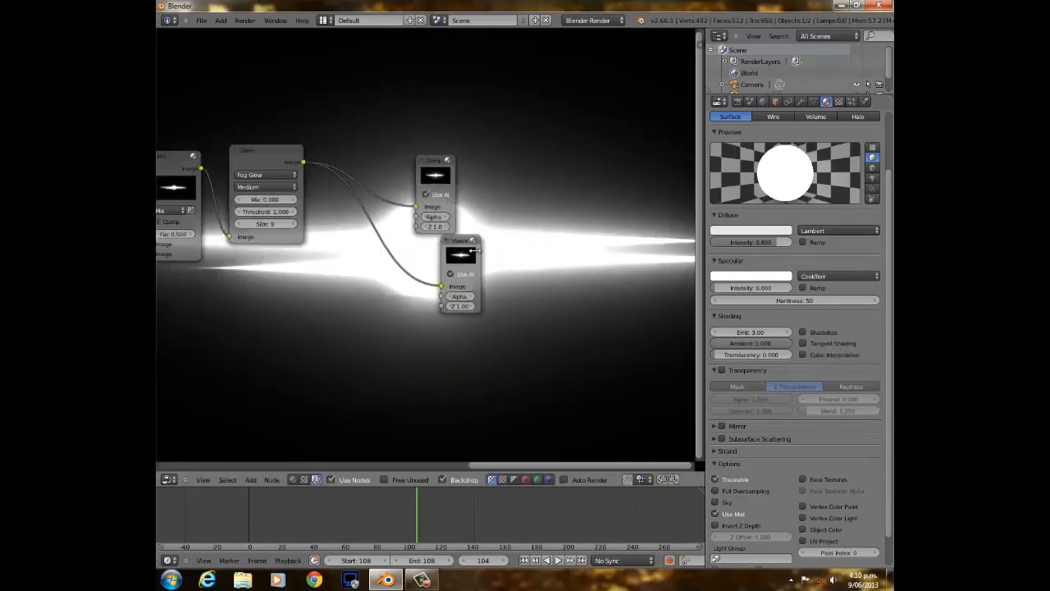
pyautogui.moveTo(463, 242); pyautogui.dragTo(564, 211)
pyautogui.moveTo(435, 159); pyautogui.dragTo(589, 98)
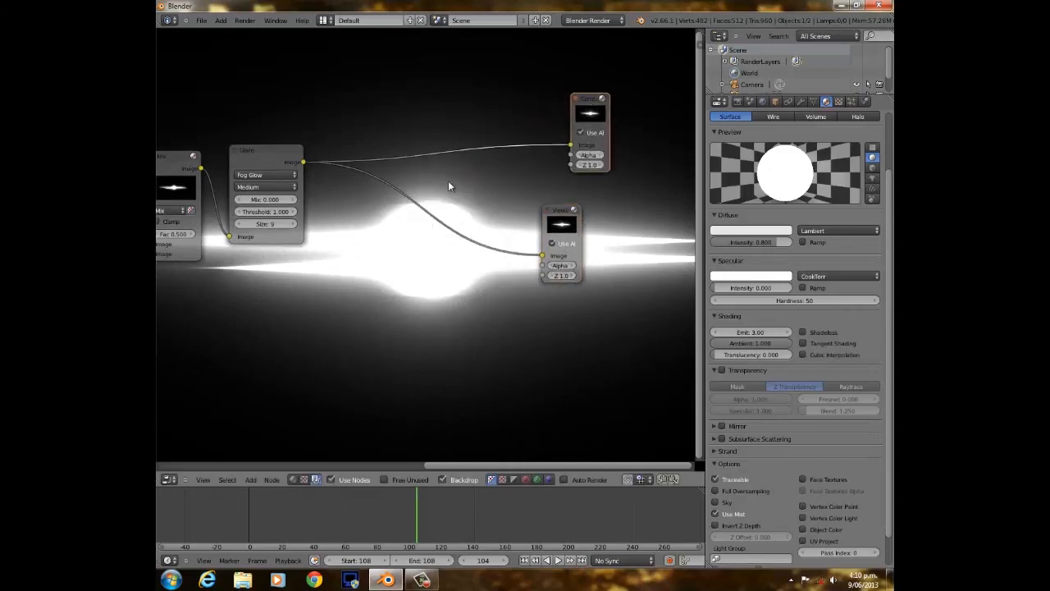
# Add a Color Balance node and place it between the Fog Glow node and the output nodes.
pyautogui.hotkey('shift', 'a')
pyautogui.moveTo(421, 232)
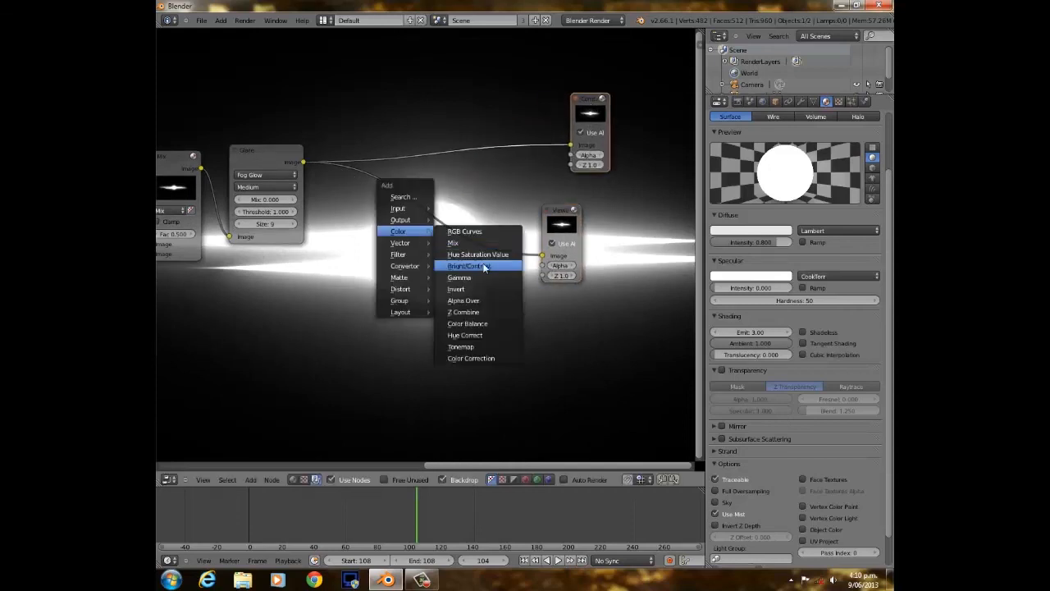
pyautogui.click(483, 325)
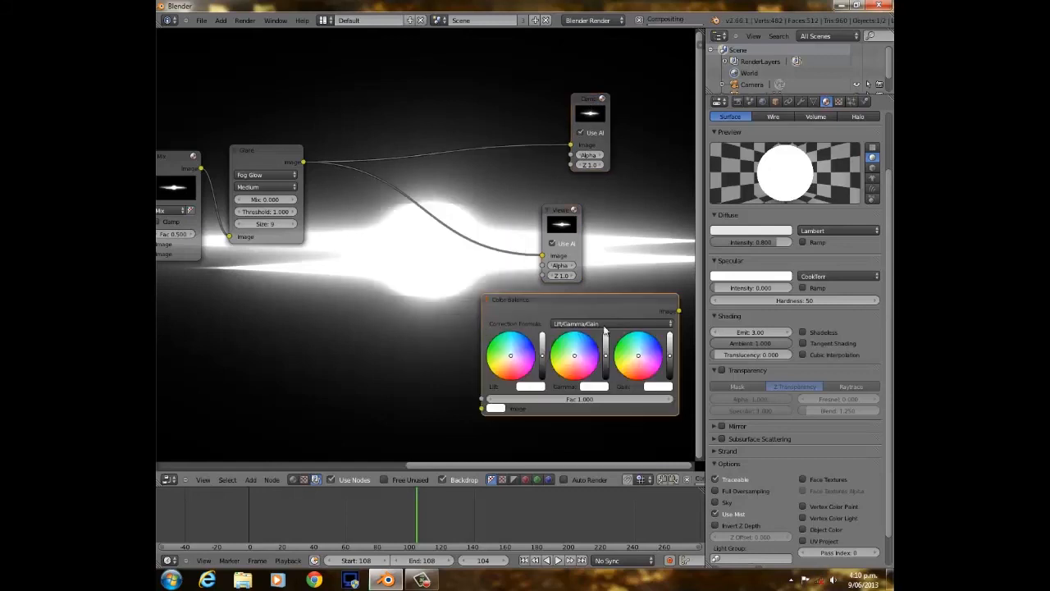
pyautogui.moveTo(589, 372); pyautogui.dragTo(418, 194)
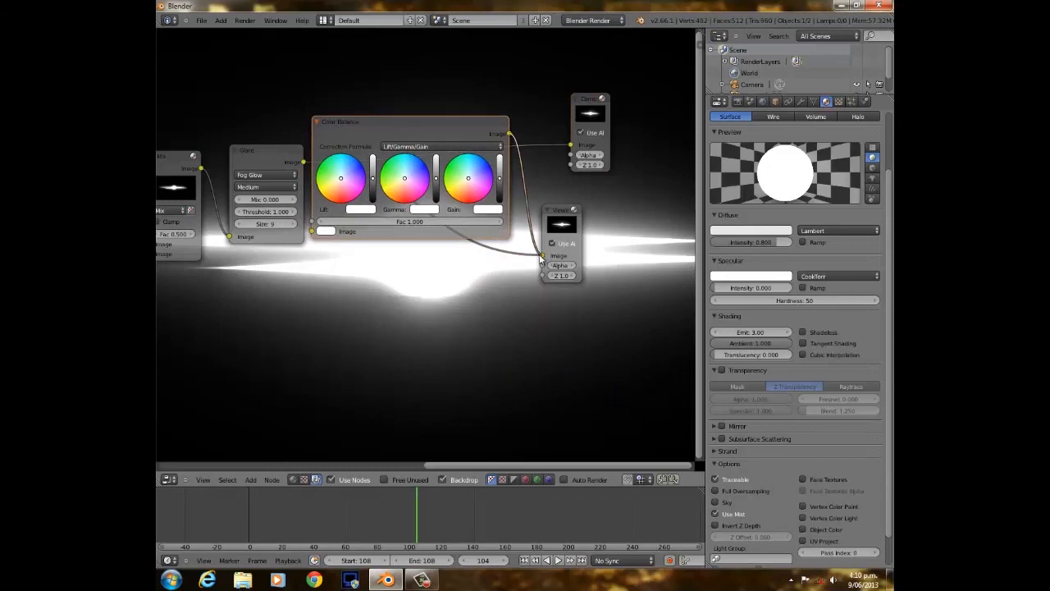
# Link the Fog Glow output through the Color Balance node to both the Composite and Viewer nodes.
pyautogui.moveTo(541, 258); pyautogui.dragTo(508, 134)
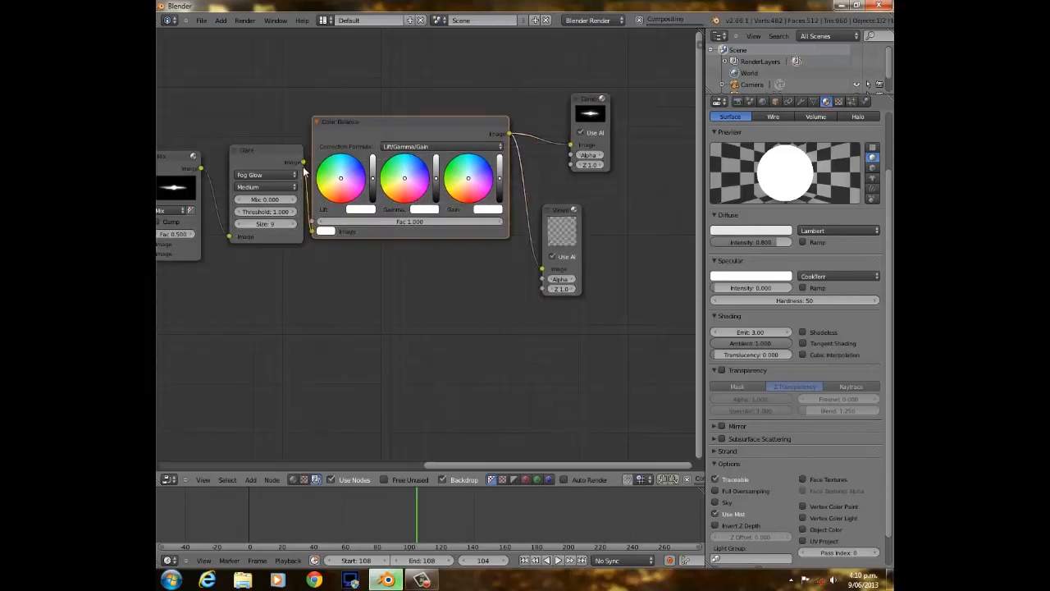
pyautogui.press('g')
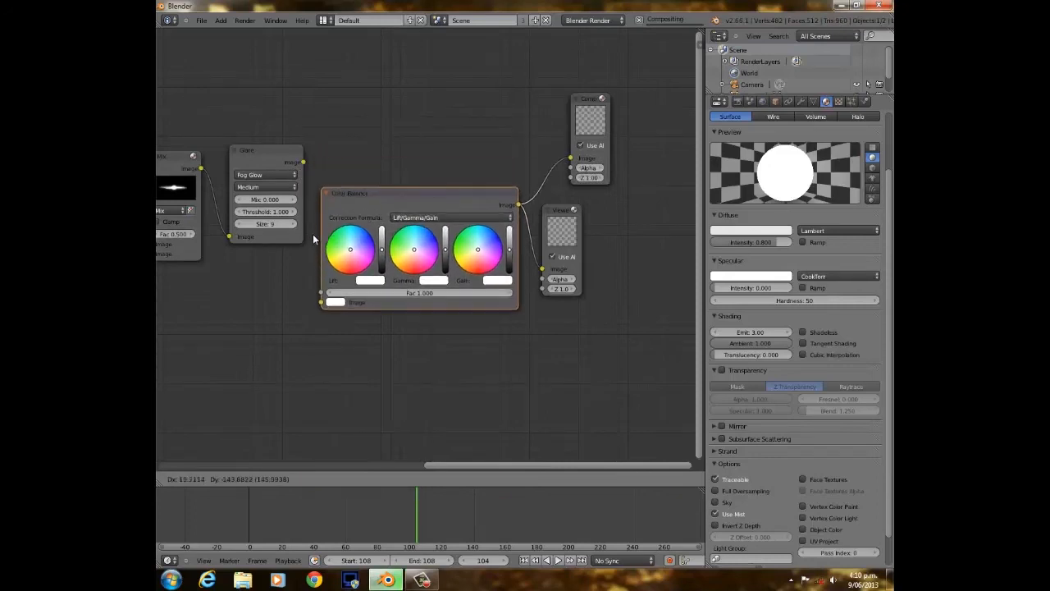
pyautogui.click(329, 165)
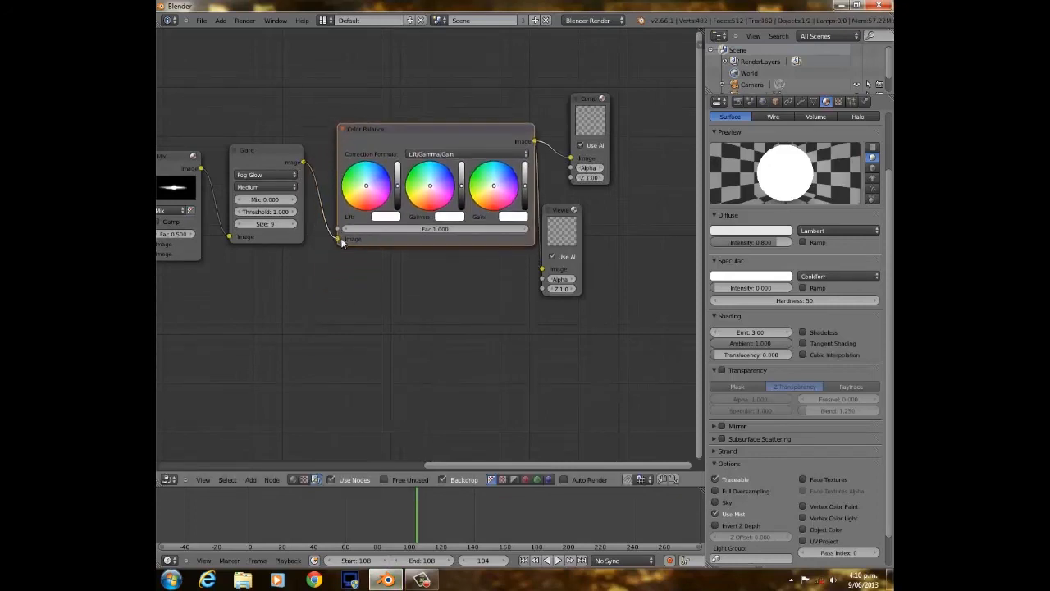
# Tint the Color Balance node's Lift color a pale yellow.
pyautogui.scroll(2, 377, 156)
pyautogui.moveTo(377, 155); pyautogui.dragTo(400, 260, button='middle')
pyautogui.scroll(3, 379, 275)
pyautogui.moveTo(456, 280); pyautogui.dragTo(400, 251, button='middle')
pyautogui.scroll(-1, 402, 249)
pyautogui.press('g')
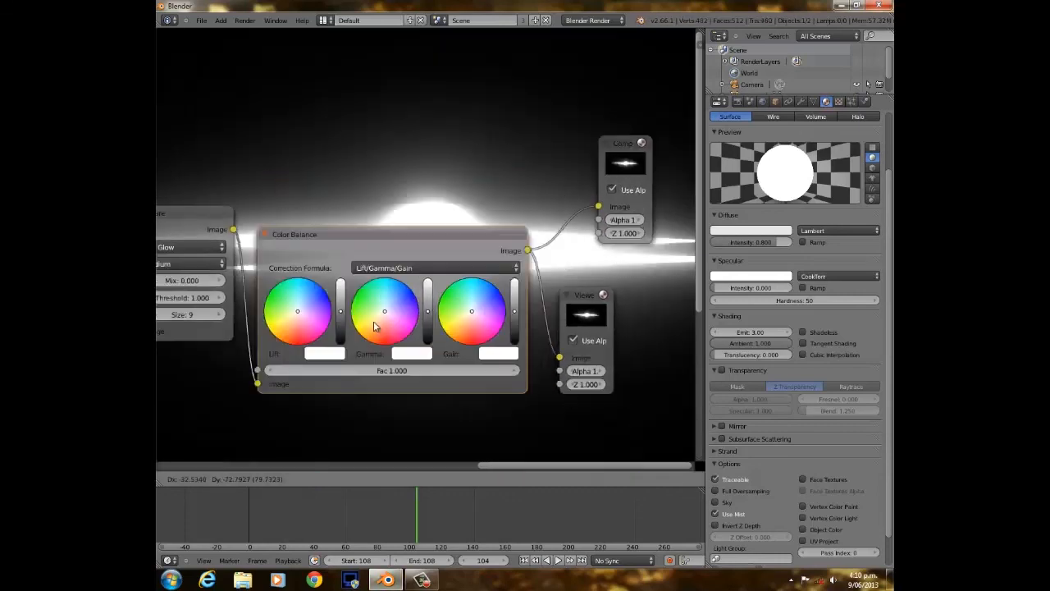
pyautogui.click(423, 331)
pyautogui.click(336, 327)
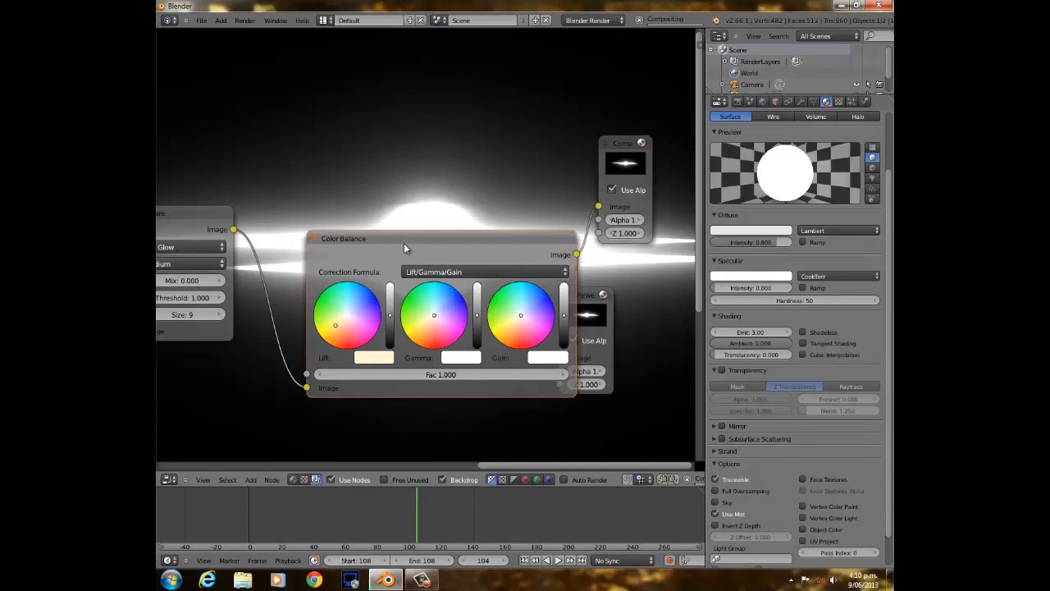
# Refine the Lift tint toward a soft warm orange-yellow, moving the Color Balance node aside to check the glow.
pyautogui.press('g')
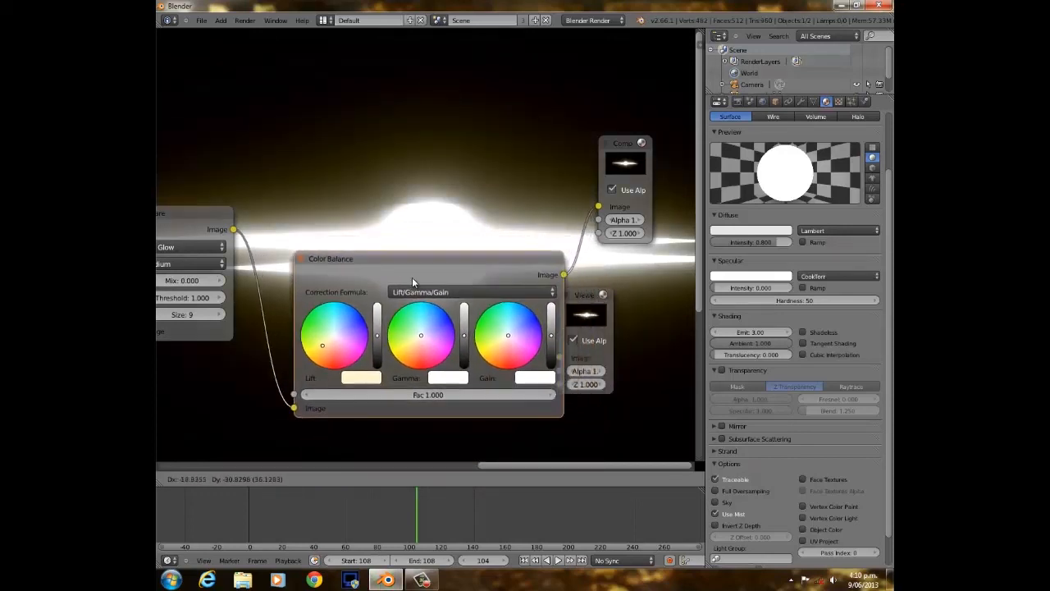
pyautogui.click(425, 277)
pyautogui.click(332, 351)
pyautogui.press('g')
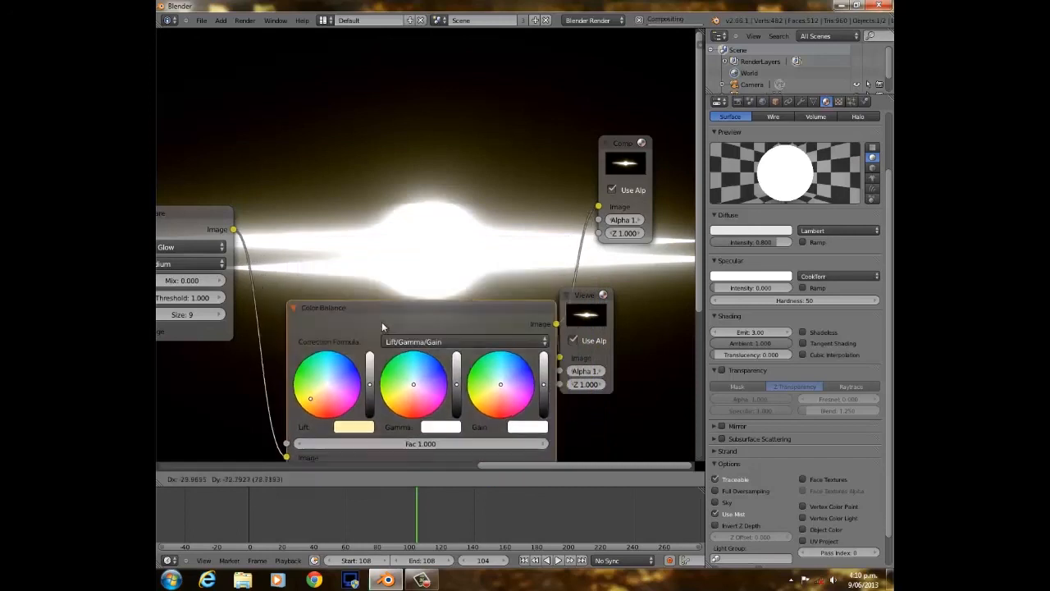
pyautogui.rightClick(374, 339)
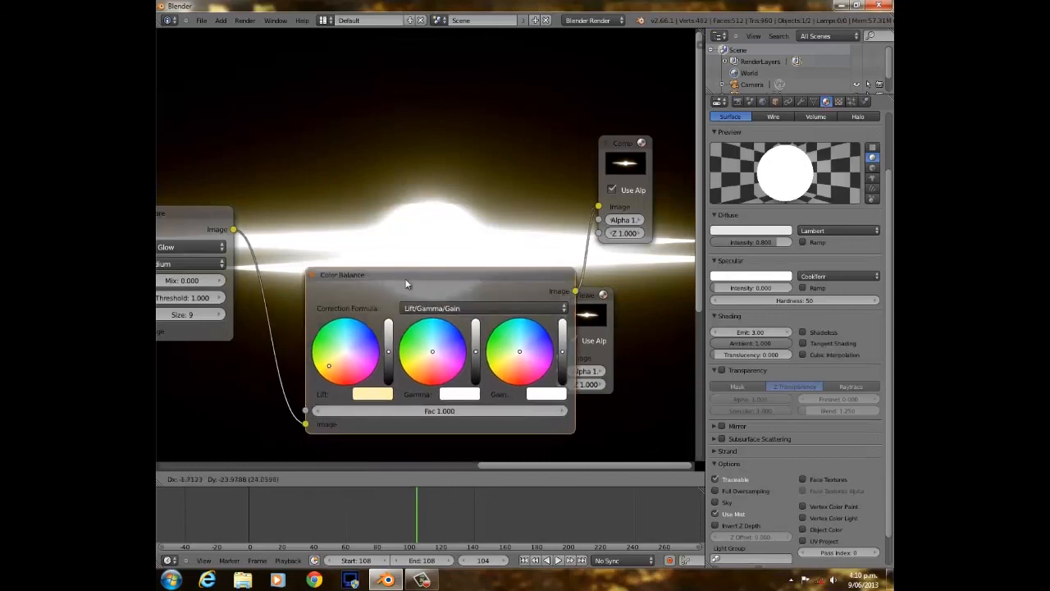
pyautogui.click(333, 358)
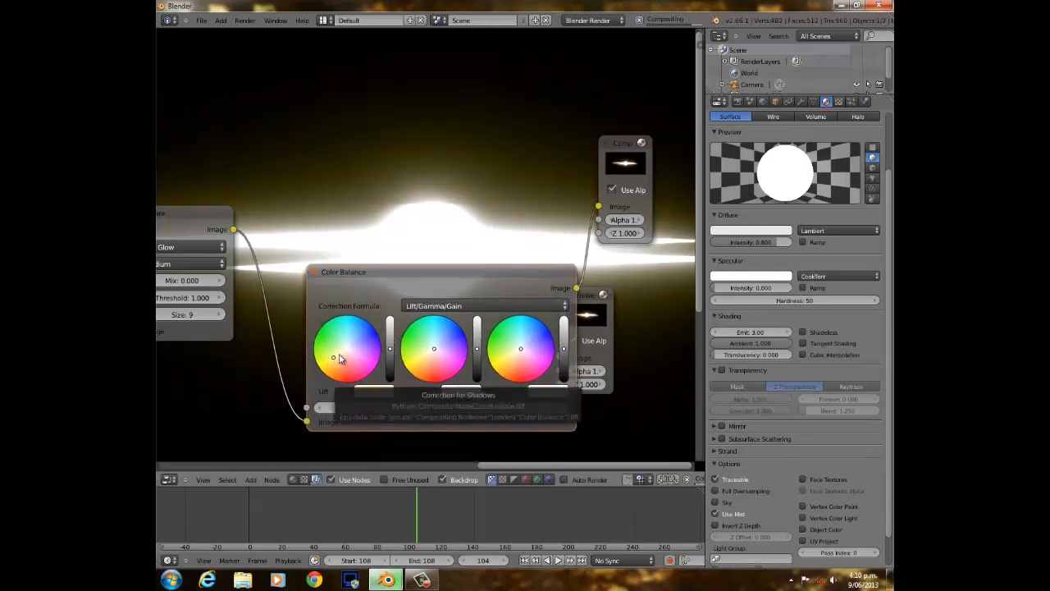
pyautogui.click(335, 361)
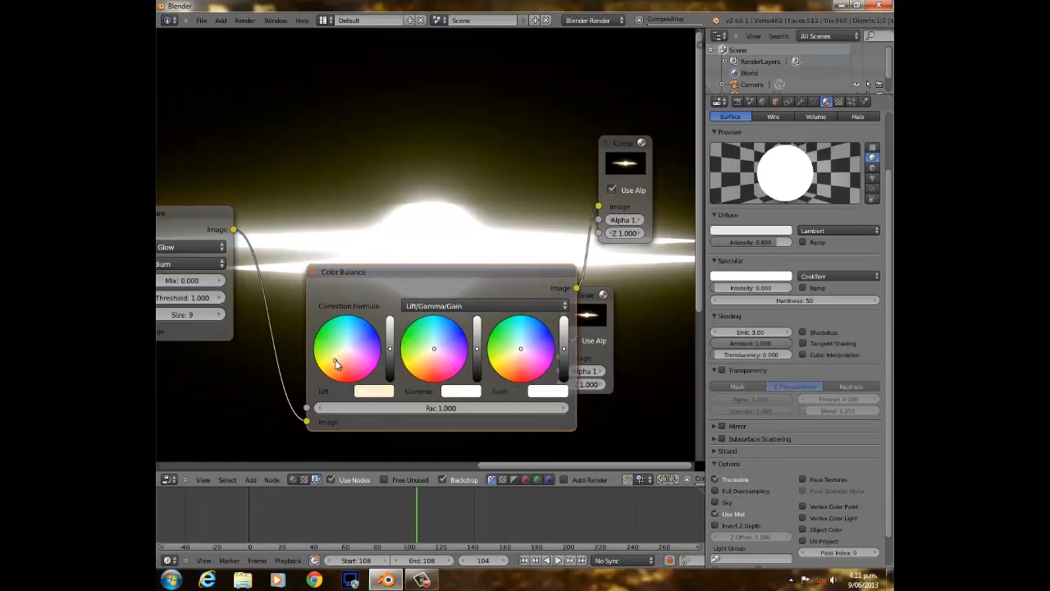
# Tint the Color Balance node's Gain color a light yellow.
pyautogui.moveTo(424, 275)
pyautogui.mouseDown()
pyautogui.moveTo(388, 359)
pyautogui.moveTo(426, 267)
pyautogui.mouseUp()
pyautogui.scroll(2, 426, 268)
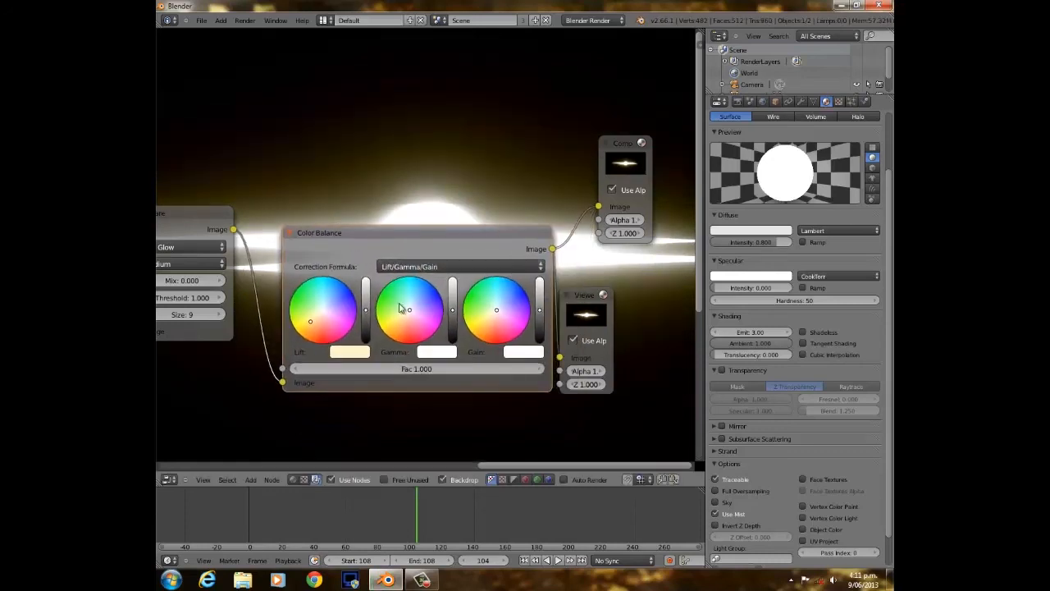
pyautogui.scroll(2, 485, 272)
pyautogui.click(484, 309)
pyautogui.moveTo(461, 150); pyautogui.dragTo(480, 356, button='middle')
pyautogui.scroll(-2, 449, 238)
pyautogui.moveTo(507, 294); pyautogui.dragTo(487, 231, button='middle')
pyautogui.click(457, 377)
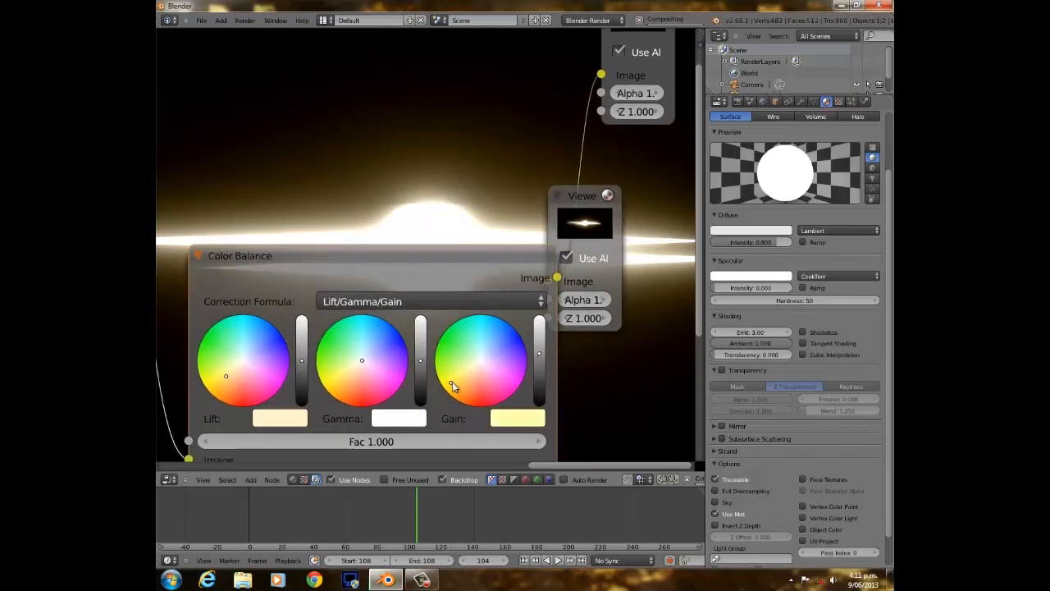
# Tint the Color Balance node's Gamma color a pale yellow.
pyautogui.moveTo(461, 127); pyautogui.dragTo(417, 270, button='middle')
pyautogui.scroll(-1, 415, 271)
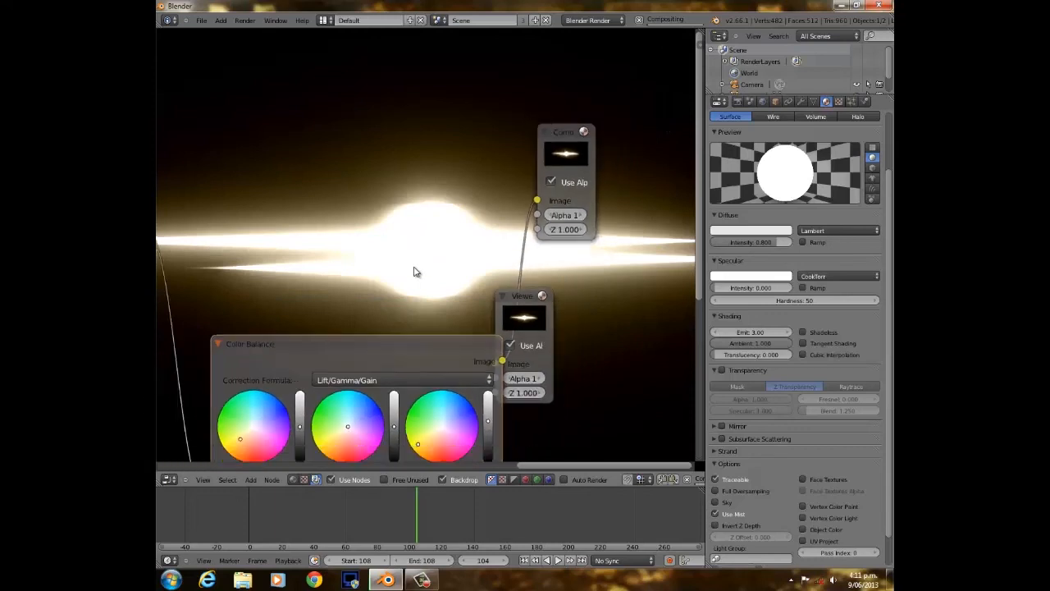
pyautogui.scroll(-3, 414, 272)
pyautogui.moveTo(431, 243); pyautogui.dragTo(547, 261, button='middle')
pyautogui.scroll(5, 518, 274)
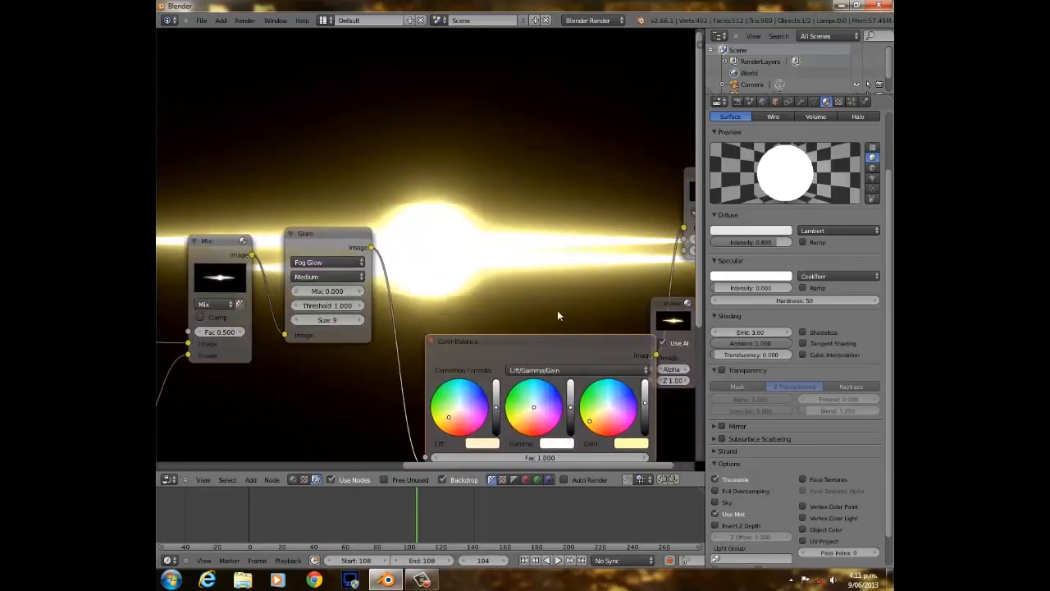
pyautogui.moveTo(557, 315); pyautogui.dragTo(488, 282, button='middle')
pyautogui.moveTo(493, 422); pyautogui.dragTo(487, 425)
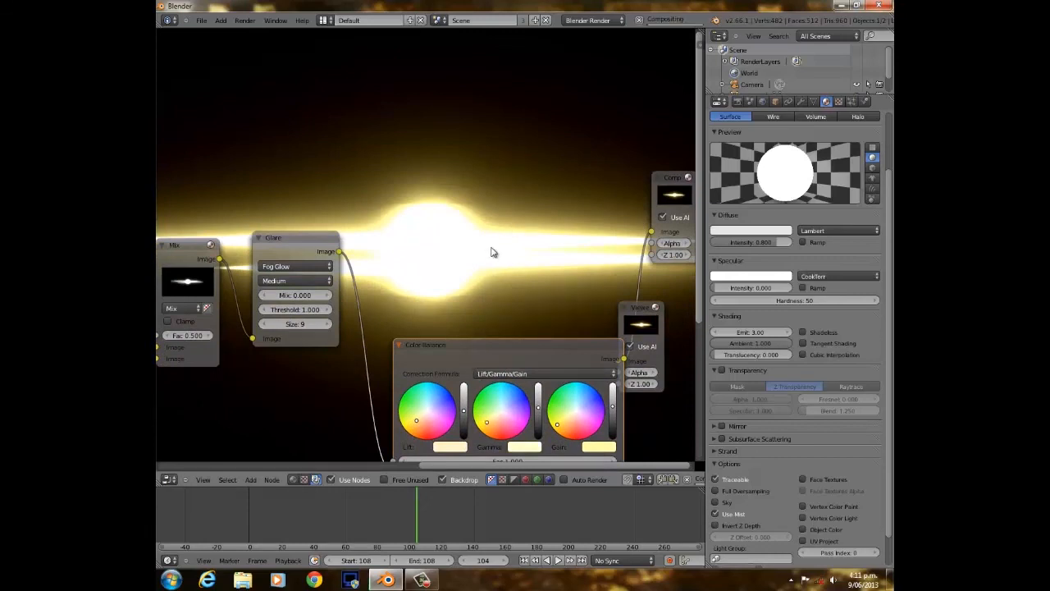
# Set the render output file to sunflare in the lens flare elements folder and render frame 108 as an animation.
pyautogui.scroll(-1, 492, 252)
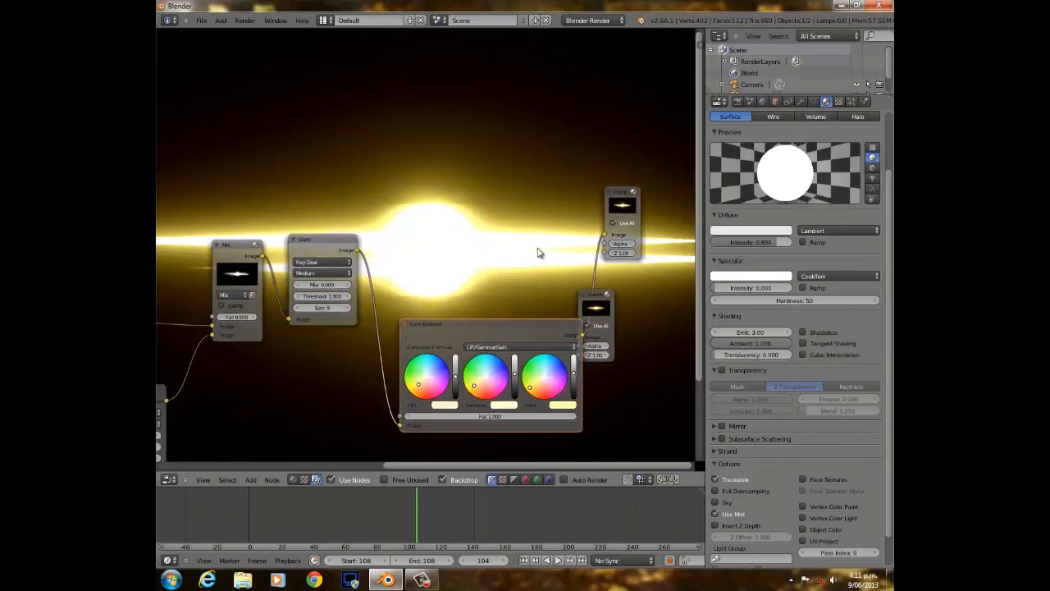
pyautogui.moveTo(539, 251); pyautogui.dragTo(485, 117, button='middle')
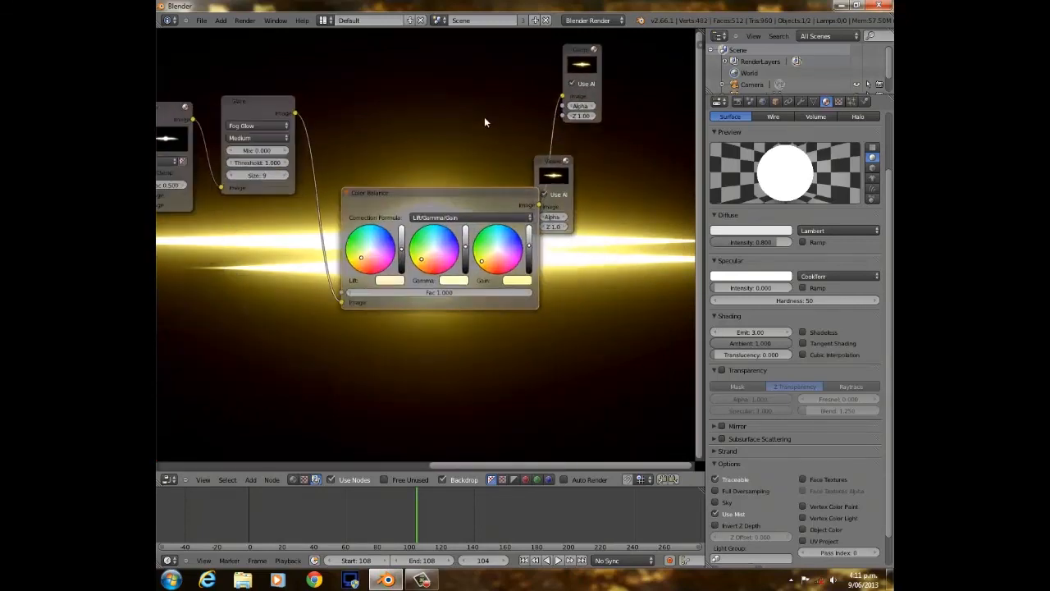
pyautogui.scroll(3, 480, 197)
pyautogui.scroll(1, 425, 278)
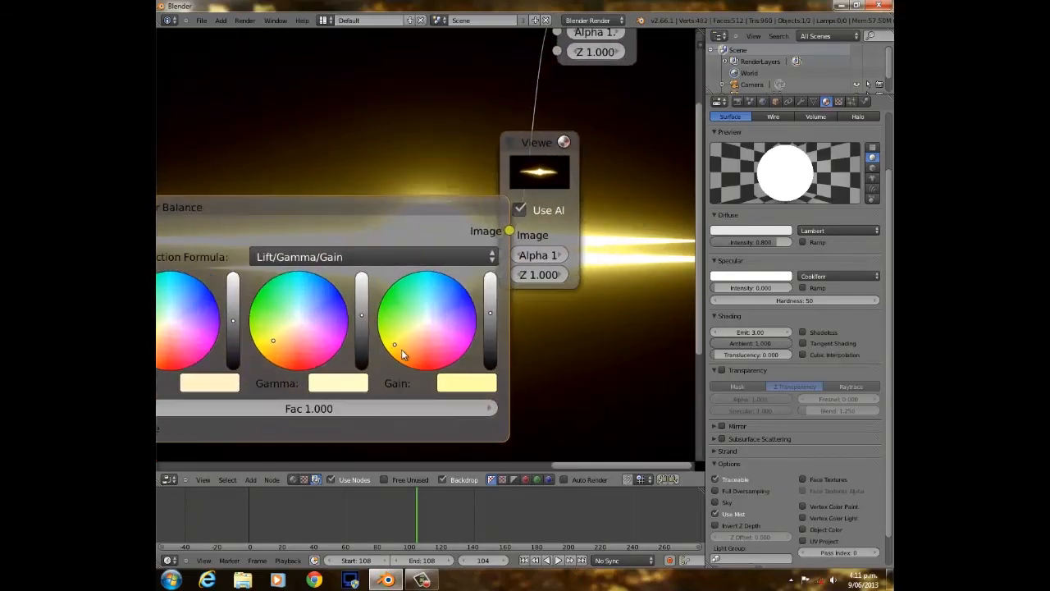
pyautogui.moveTo(366, 163); pyautogui.dragTo(285, 340, button='middle')
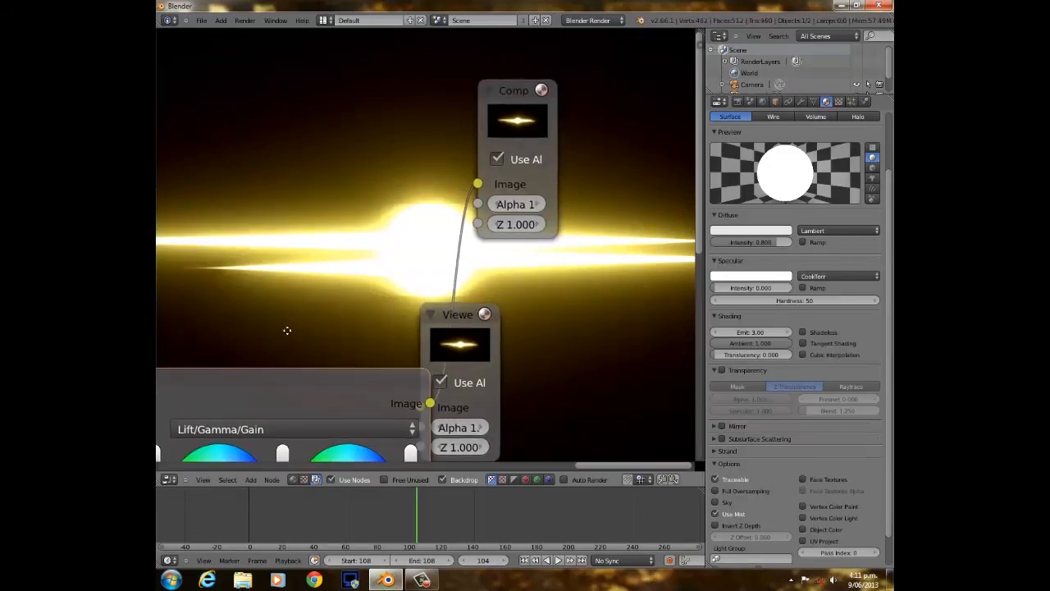
pyautogui.scroll(-5, 497, 300)
pyautogui.moveTo(362, 282); pyautogui.dragTo(415, 189, button='middle')
pyautogui.click(737, 101)
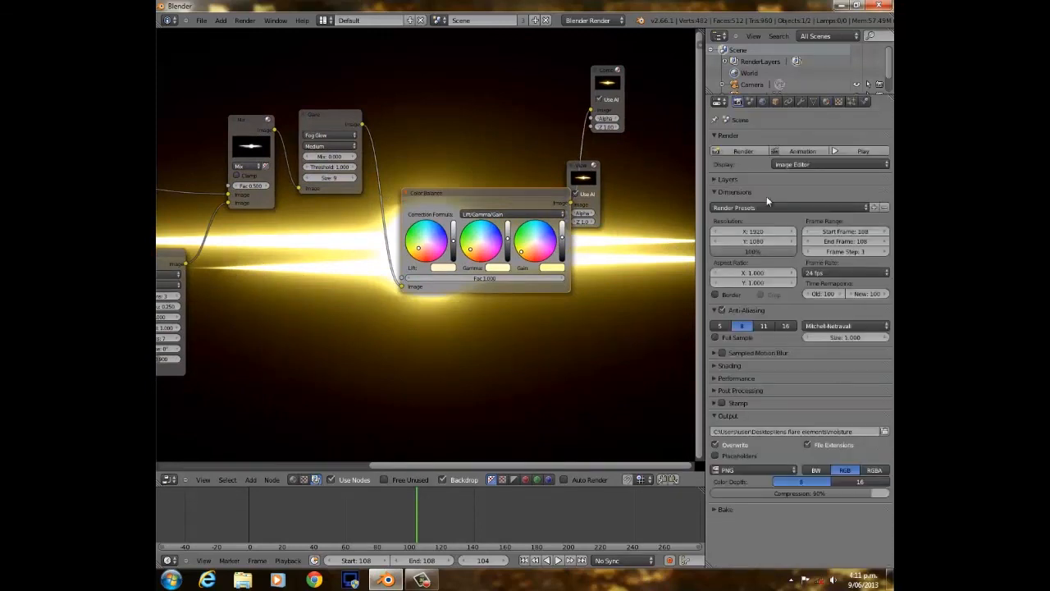
pyautogui.click(858, 430)
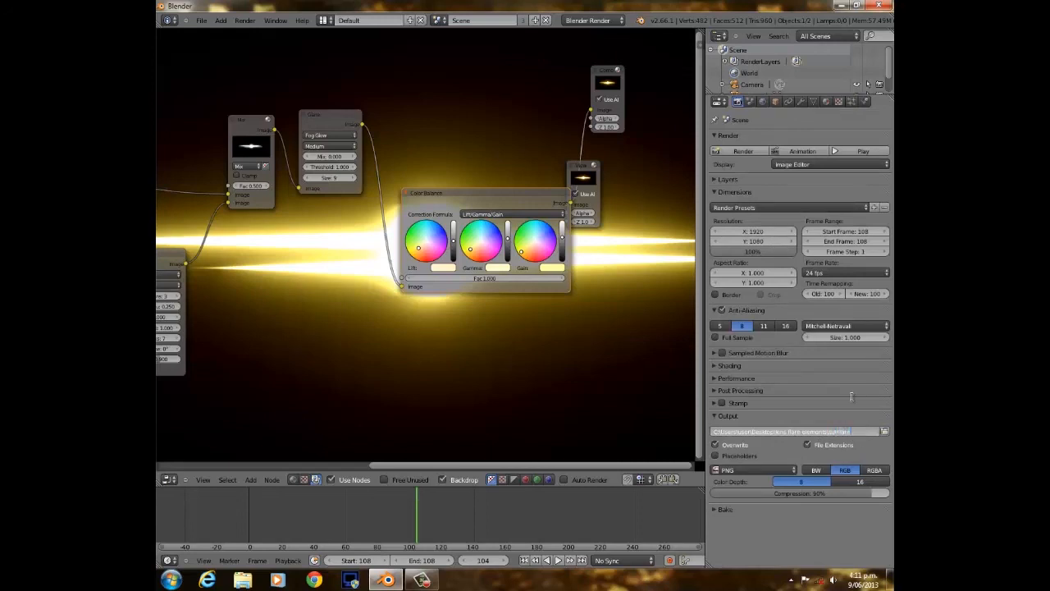
pyautogui.click(884, 430)
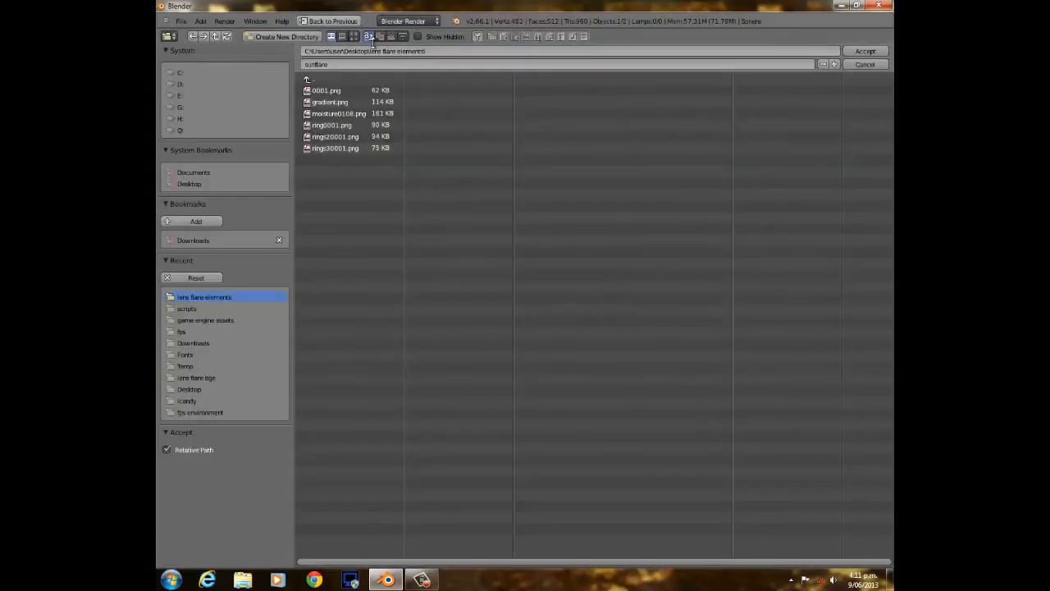
pyautogui.click(866, 51)
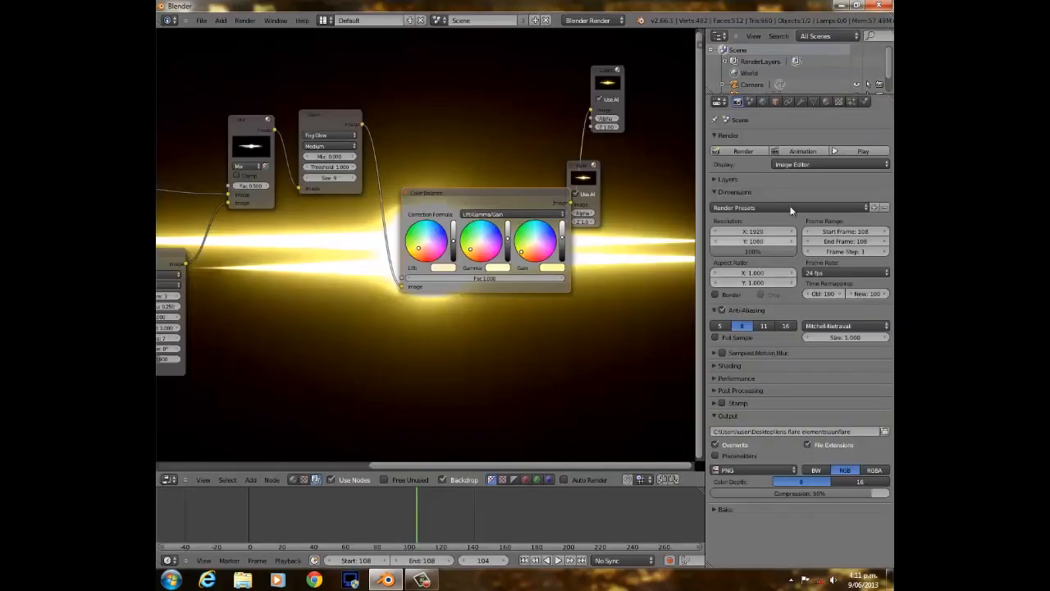
pyautogui.click(803, 151)
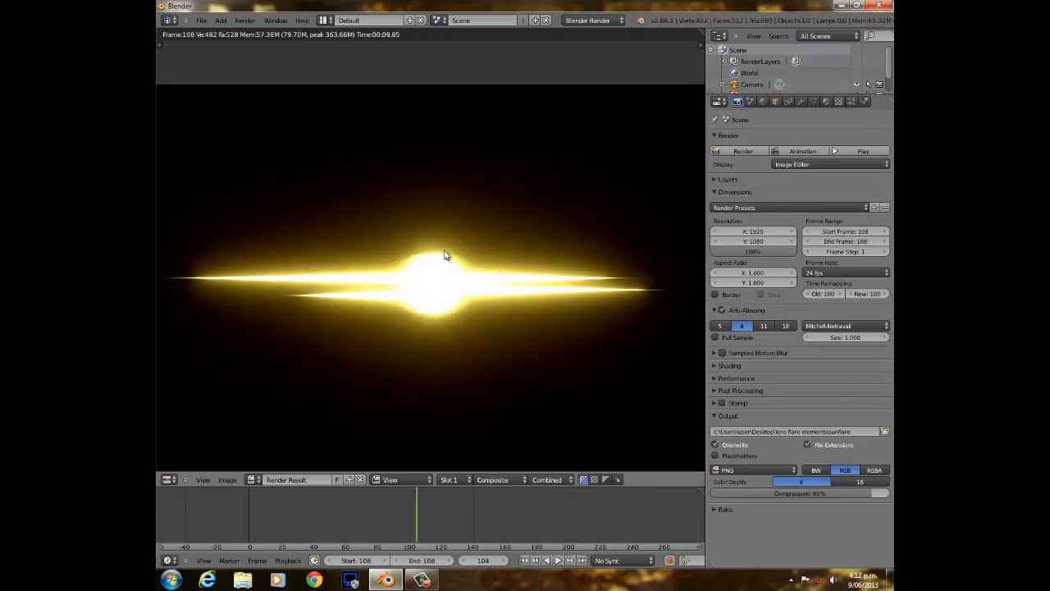
# Examine the rendered flare's bright core, horizontal spikes and surrounding glow, both close up and as a whole.
pyautogui.moveTo(565, 258)
pyautogui.mouseDown(button='middle')
pyautogui.moveTo(528, 230)
pyautogui.moveTo(356, 248)
pyautogui.moveTo(640, 290)
pyautogui.mouseUp(button='middle')
pyautogui.scroll(4, 485, 234)
pyautogui.scroll(-3, 356, 249)
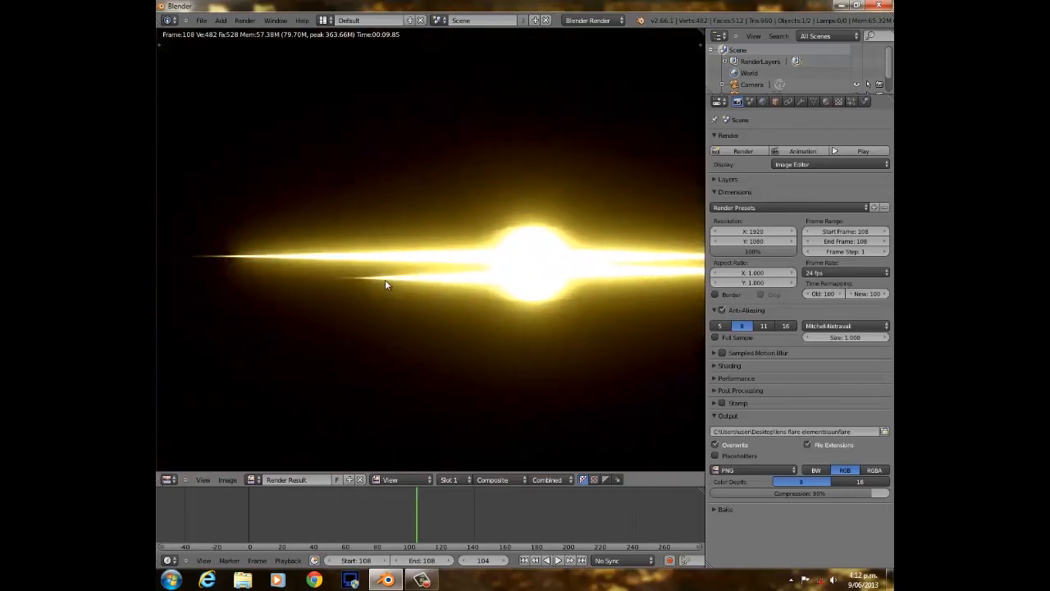
pyautogui.scroll(3, 326, 259)
pyautogui.moveTo(326, 260); pyautogui.dragTo(571, 302, button='middle')
pyautogui.moveTo(640, 316); pyautogui.dragTo(412, 279, button='middle')
pyautogui.scroll(-6, 413, 279)
pyautogui.moveTo(567, 274); pyautogui.dragTo(395, 267, button='middle')
pyautogui.scroll(6, 528, 287)
pyautogui.scroll(-6, 395, 267)
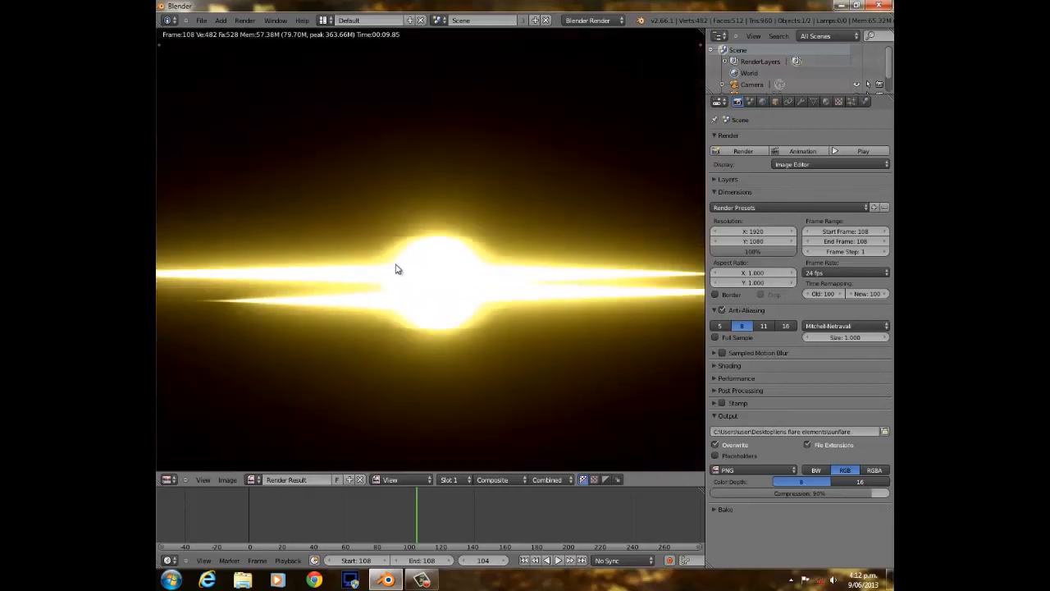
pyautogui.moveTo(600, 267); pyautogui.dragTo(550, 271, button='middle')
pyautogui.scroll(4, 551, 271)
pyautogui.scroll(-4, 502, 287)
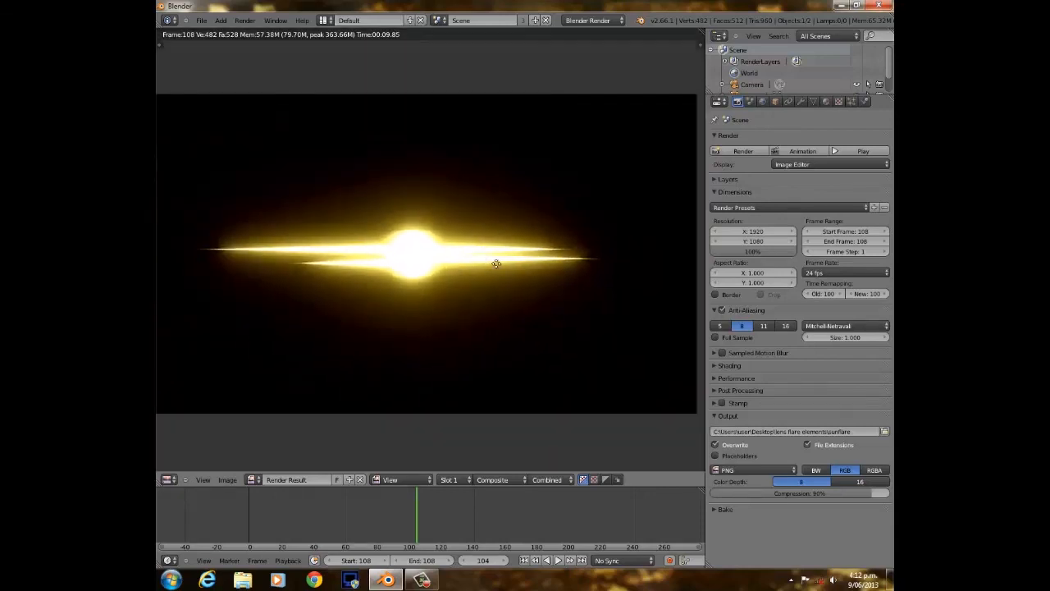
pyautogui.moveTo(484, 266); pyautogui.dragTo(577, 271, button='middle')
pyautogui.scroll(4, 577, 271)
pyautogui.scroll(-6, 505, 310)
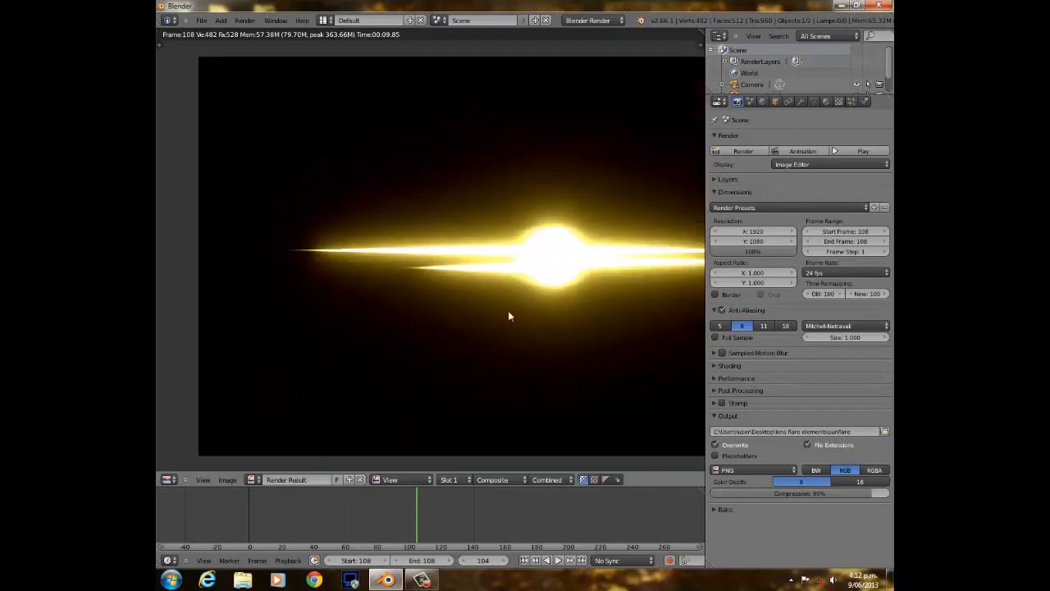
pyautogui.moveTo(586, 288)
pyautogui.mouseDown(button='middle')
pyautogui.moveTo(467, 276)
pyautogui.moveTo(598, 280)
pyautogui.mouseUp(button='middle')
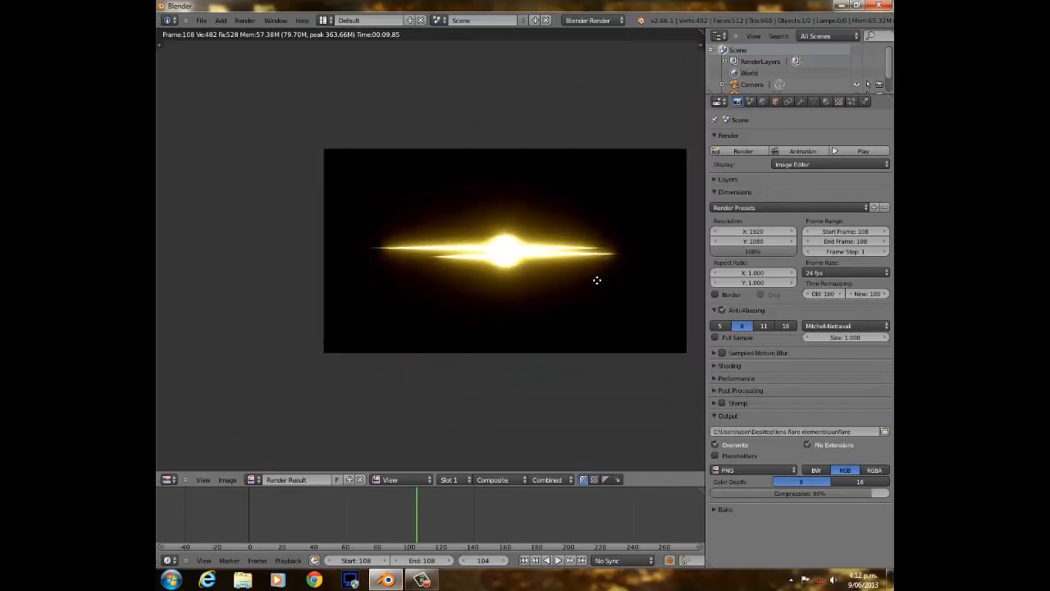
pyautogui.scroll(-4, 583, 291)
pyautogui.scroll(4, 694, 359)
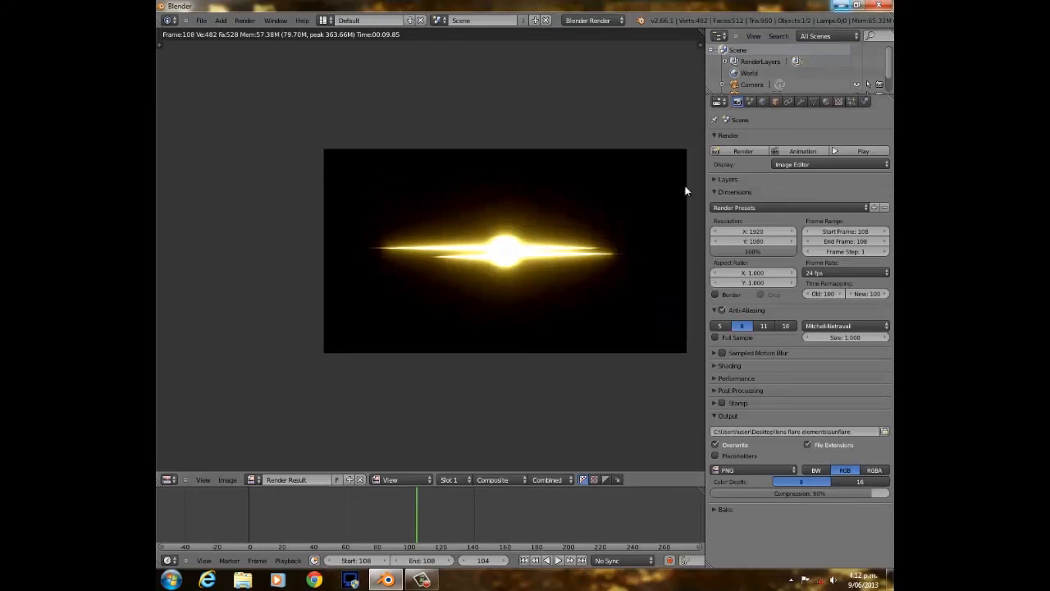
# Launch GIMP and open sunflare0108.png from the lens flare elements folder on the desktop.
pyautogui.click(172, 580)
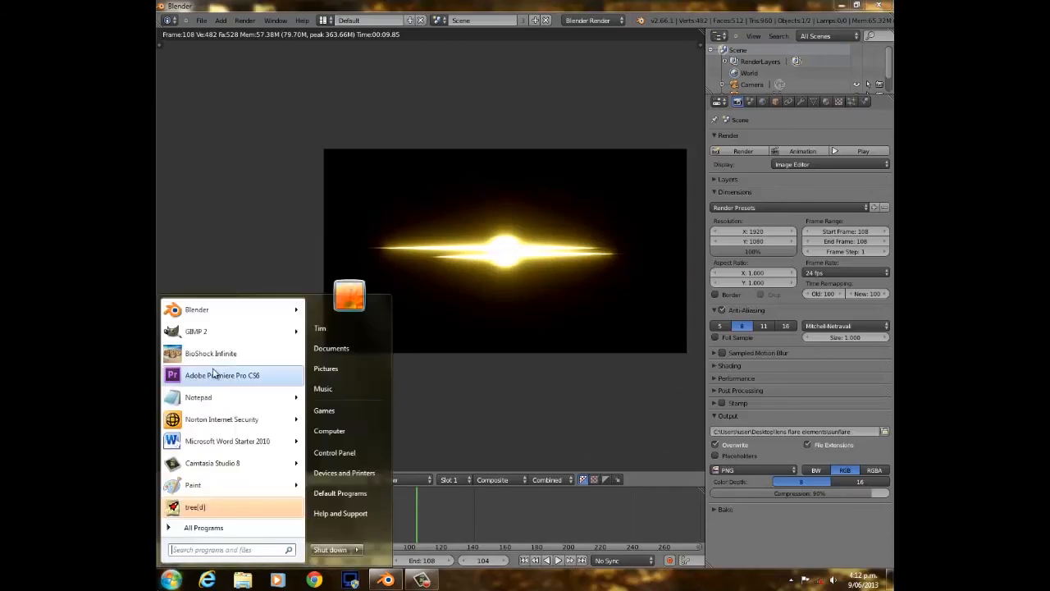
pyautogui.click(251, 333)
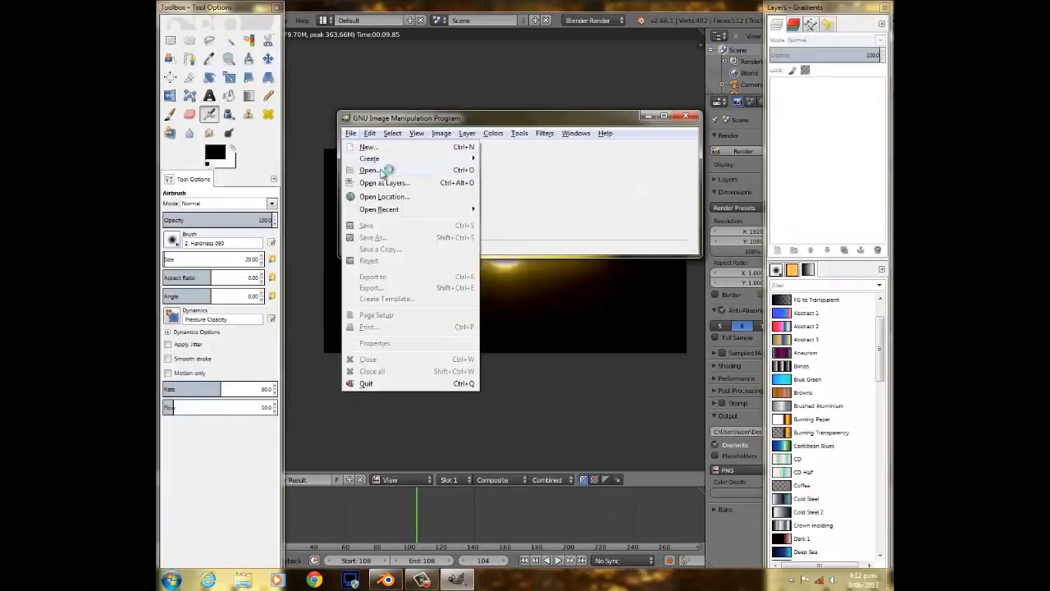
pyautogui.click(382, 172)
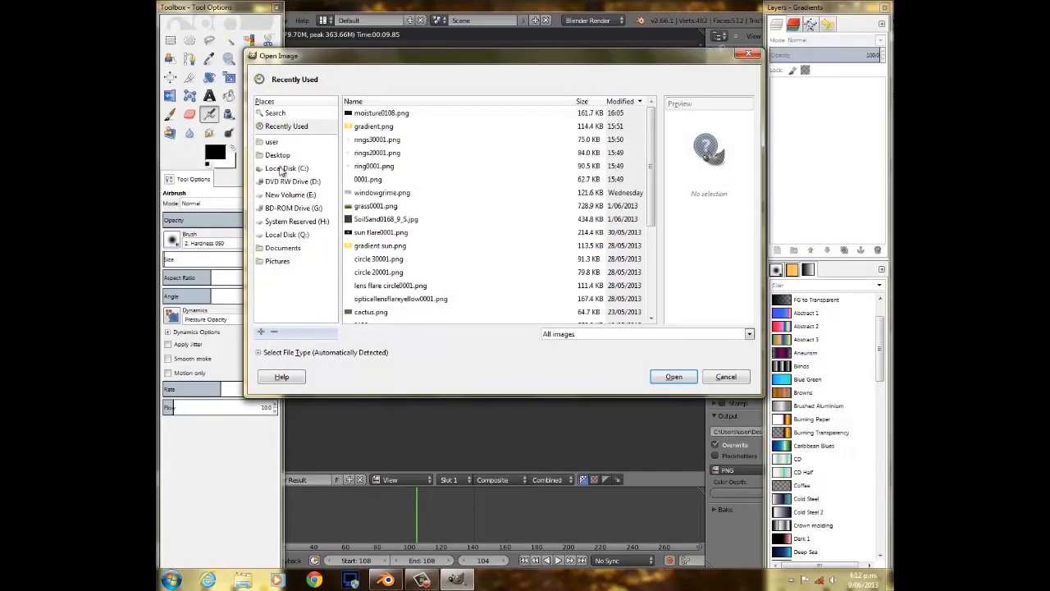
pyautogui.click(277, 156)
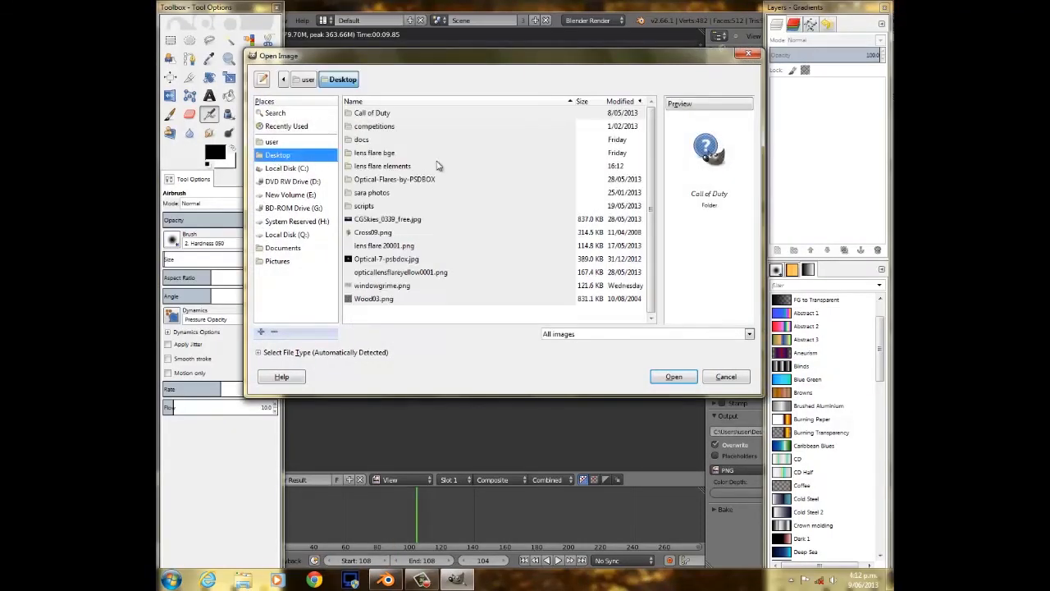
pyautogui.doubleClick(384, 166)
pyautogui.click(394, 194)
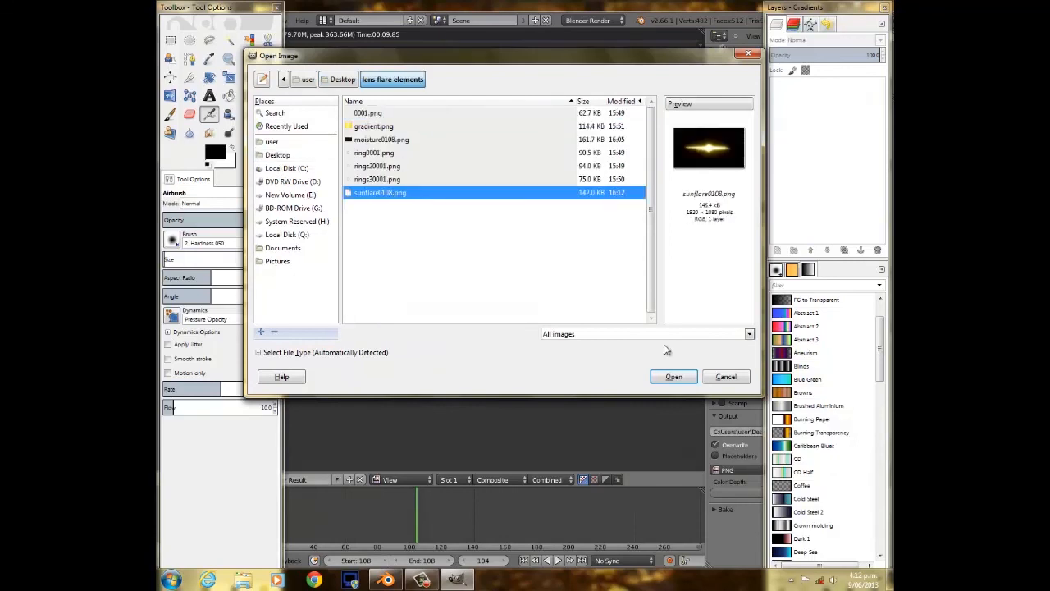
pyautogui.click(693, 380)
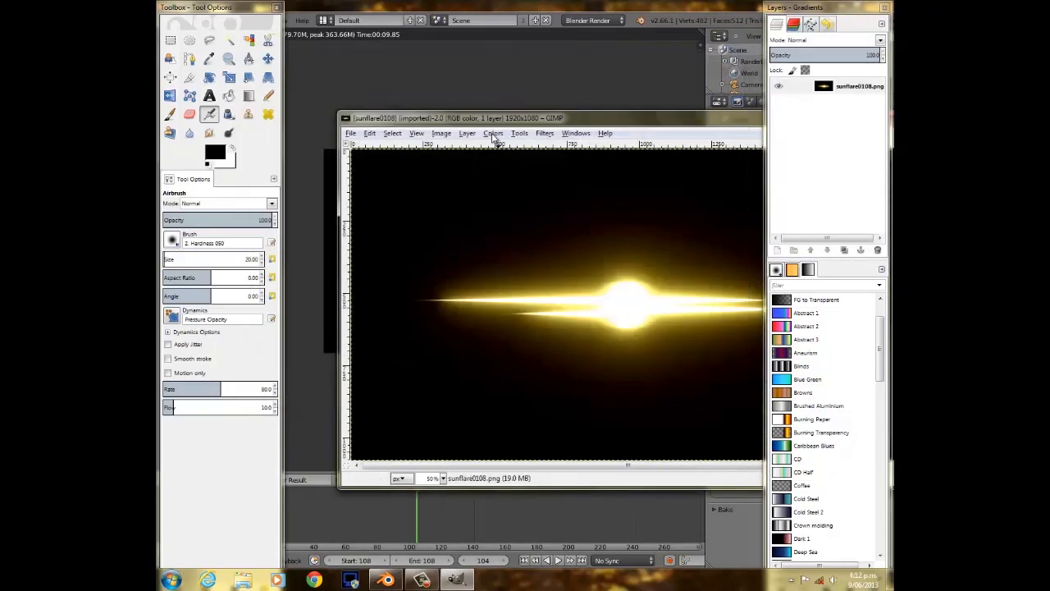
# Turn the image's black background transparent using Color to Alpha with the color 000000.
pyautogui.click(492, 133)
pyautogui.click(520, 354)
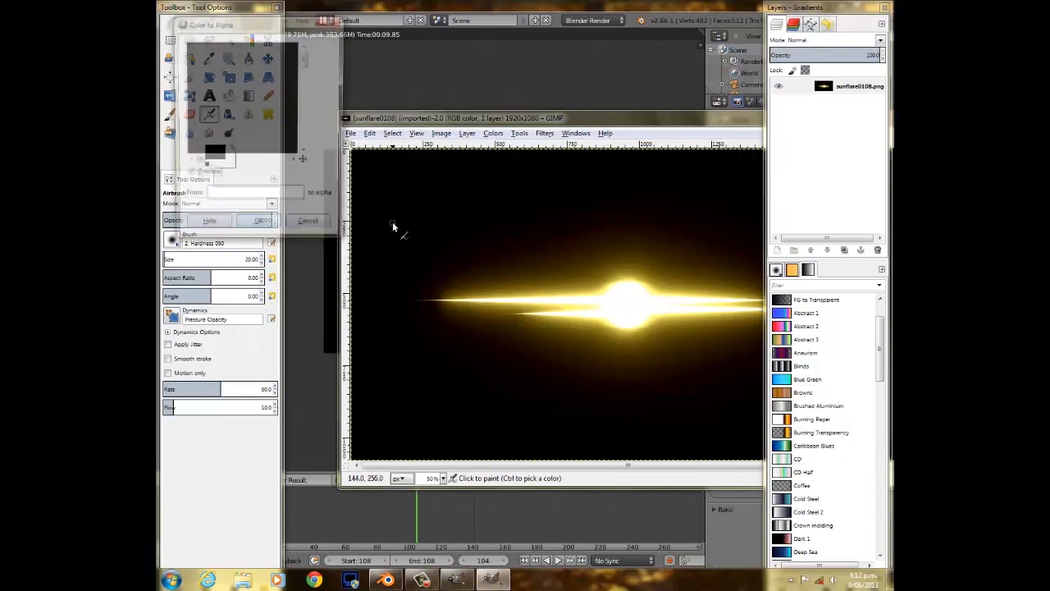
pyautogui.click(297, 198)
pyautogui.moveTo(363, 69); pyautogui.dragTo(305, 70)
pyautogui.click(367, 184)
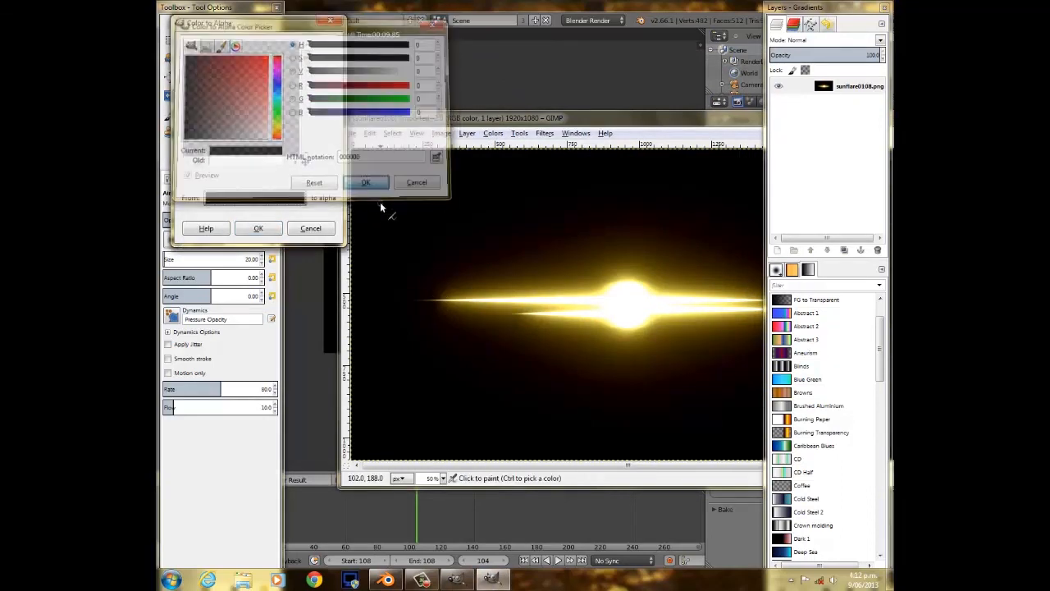
pyautogui.click(258, 228)
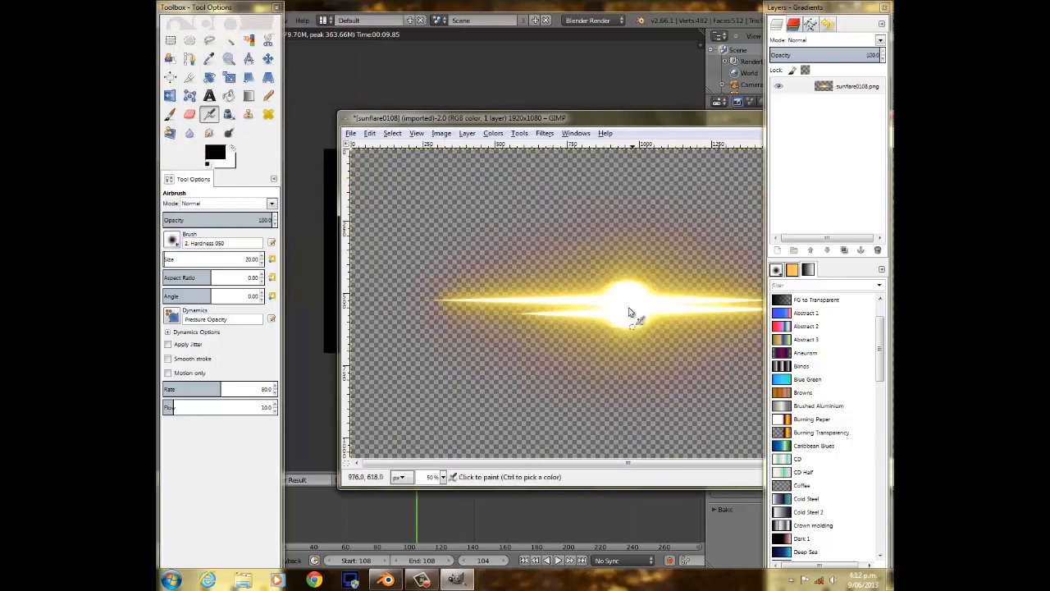
# Overwrite sunflare0108.png with the transparent version, then close the image and exit GIMP.
pyautogui.moveTo(625, 120); pyautogui.dragTo(624, 149)
pyautogui.click(379, 146)
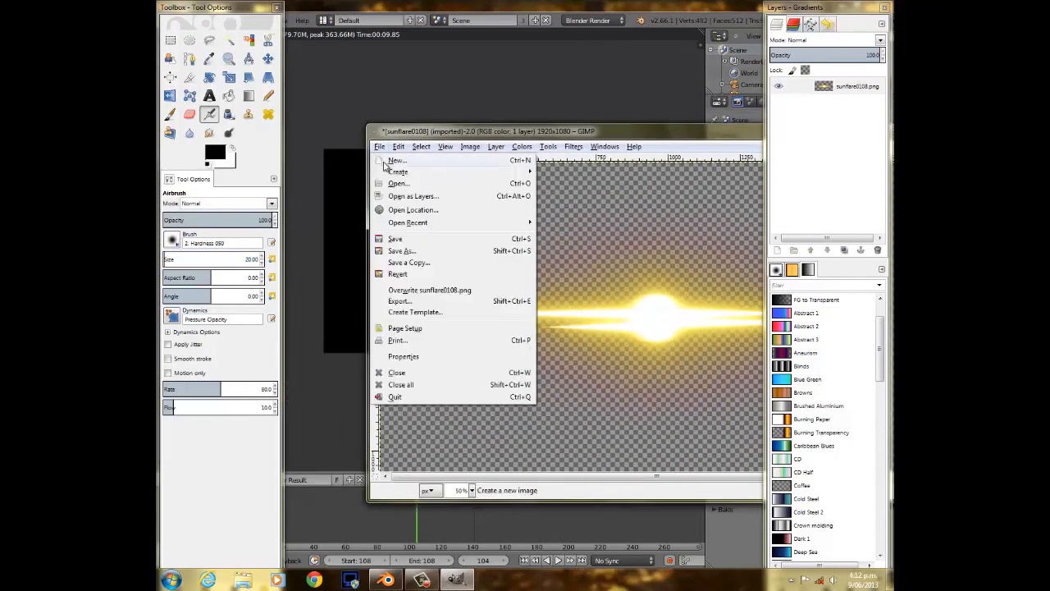
pyautogui.click(420, 291)
pyautogui.moveTo(648, 135); pyautogui.dragTo(369, 154)
pyautogui.click(643, 148)
pyautogui.click(374, 401)
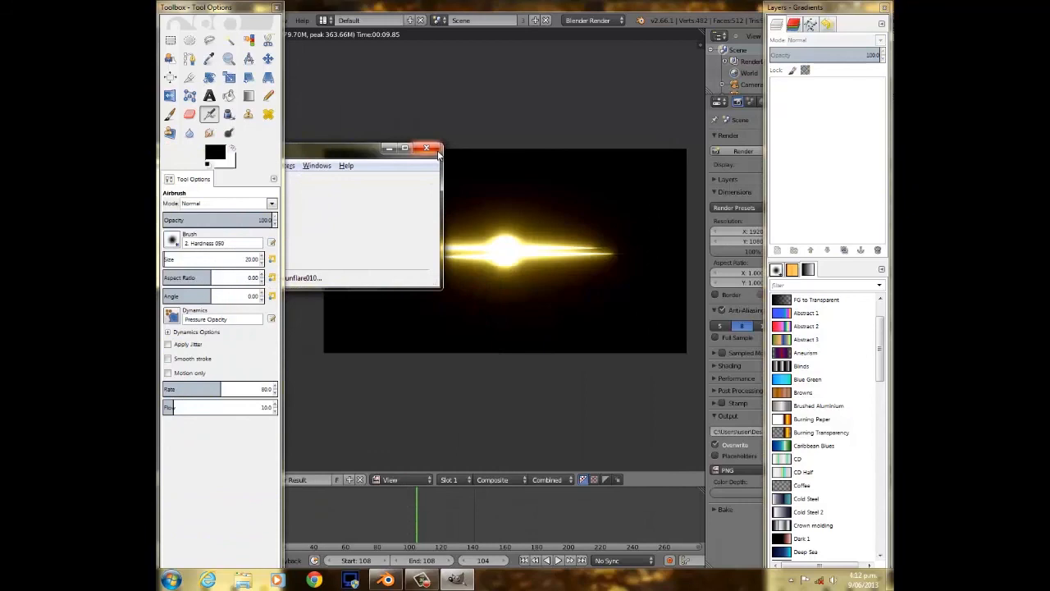
pyautogui.click(427, 149)
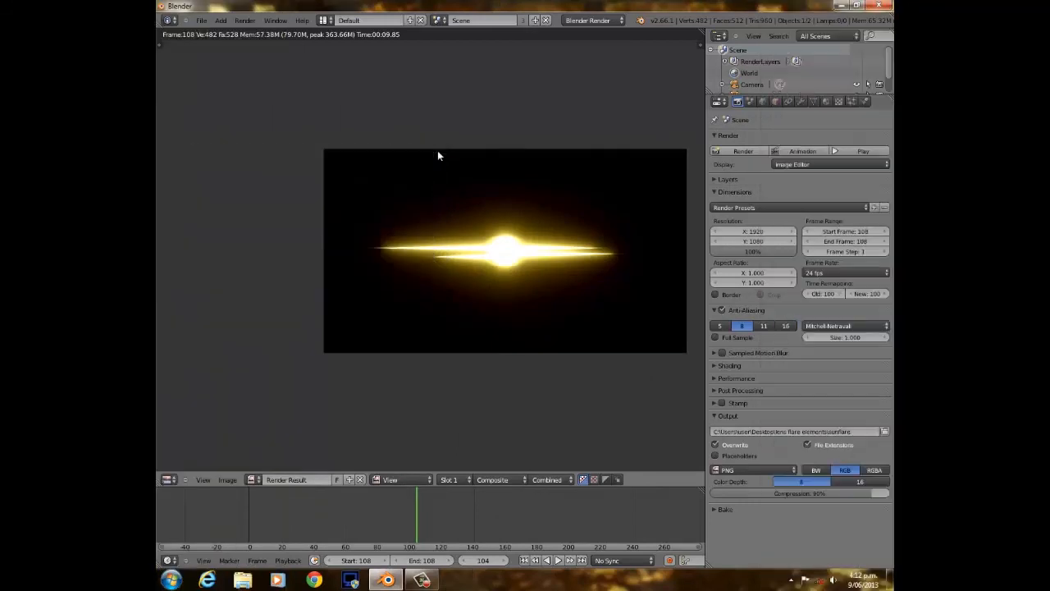
# Minimize Blender, open the lens flare elements folder on the desktop and preview its flare images, ending with sunflare0108.
pyautogui.click(842, 5)
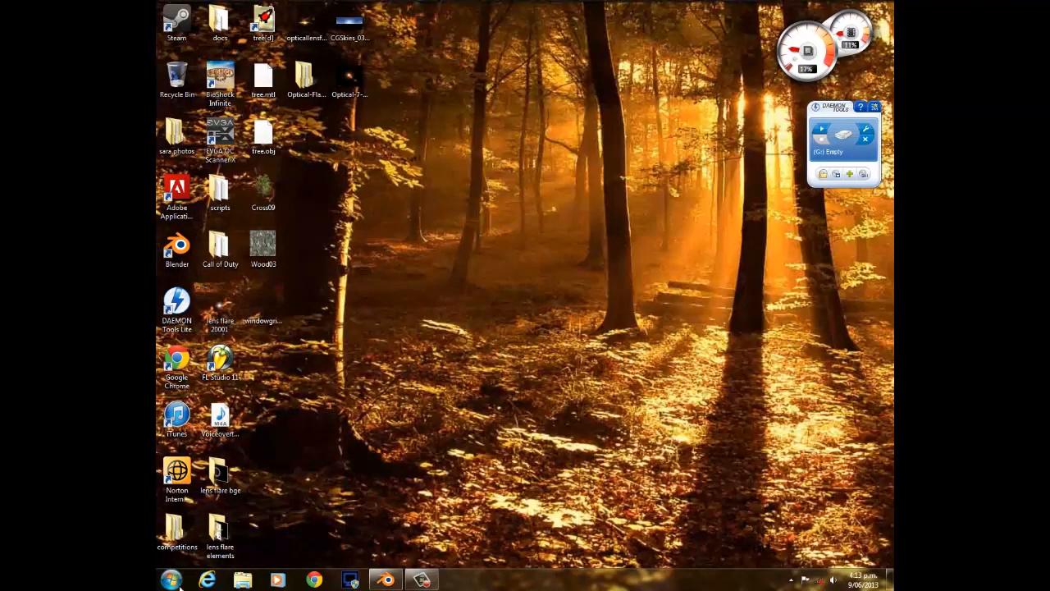
pyautogui.doubleClick(218, 529)
pyautogui.click(506, 123)
pyautogui.click(550, 115)
pyautogui.click(612, 115)
pyautogui.click(678, 122)
pyautogui.click(734, 119)
pyautogui.click(534, 195)
pyautogui.click(484, 189)
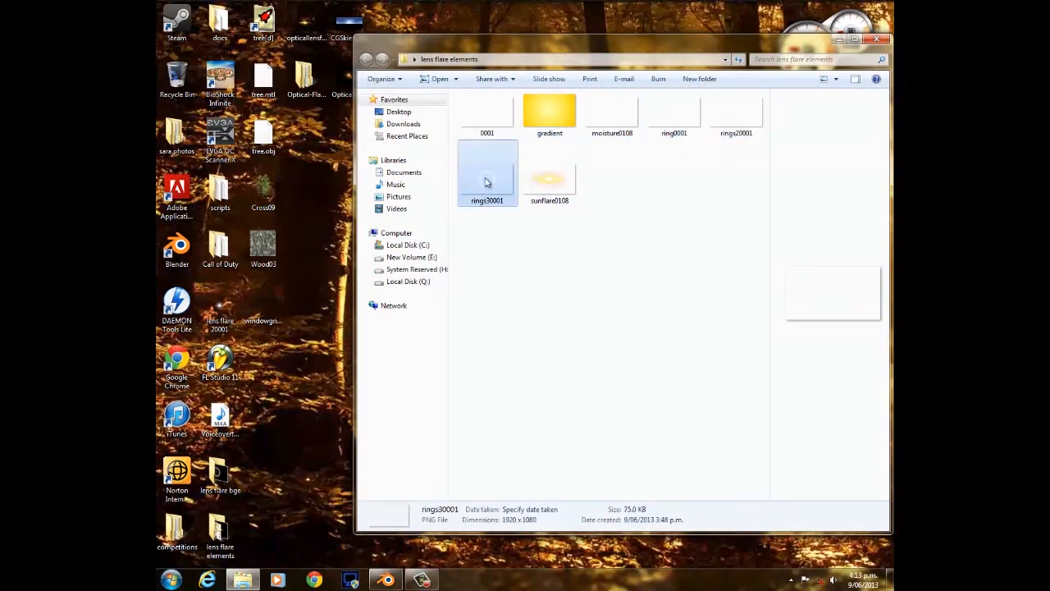
pyautogui.click(483, 125)
pyautogui.click(545, 123)
pyautogui.click(634, 120)
pyautogui.click(679, 123)
pyautogui.click(741, 131)
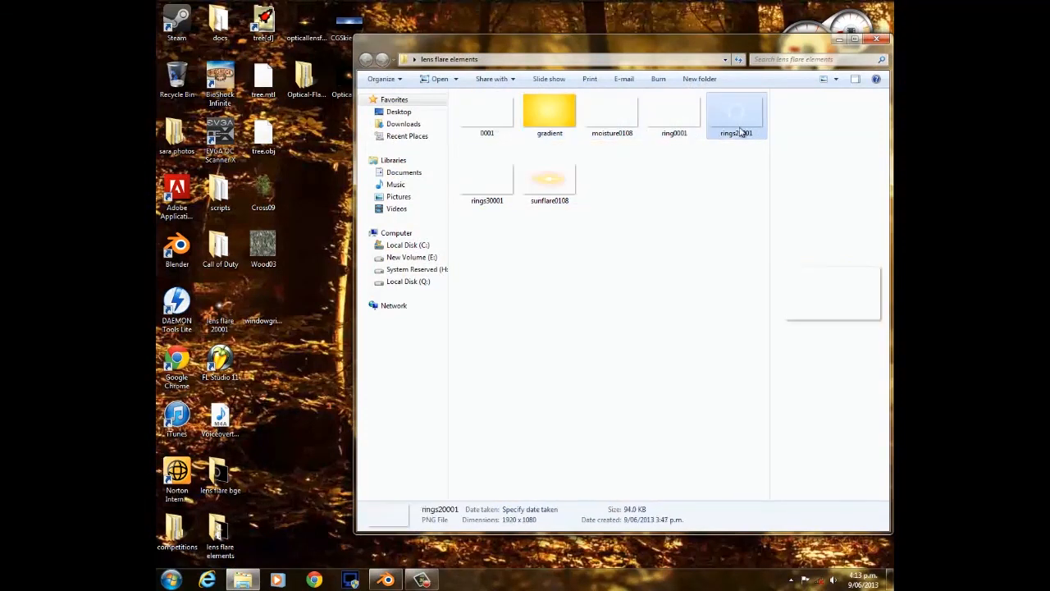
pyautogui.click(628, 196)
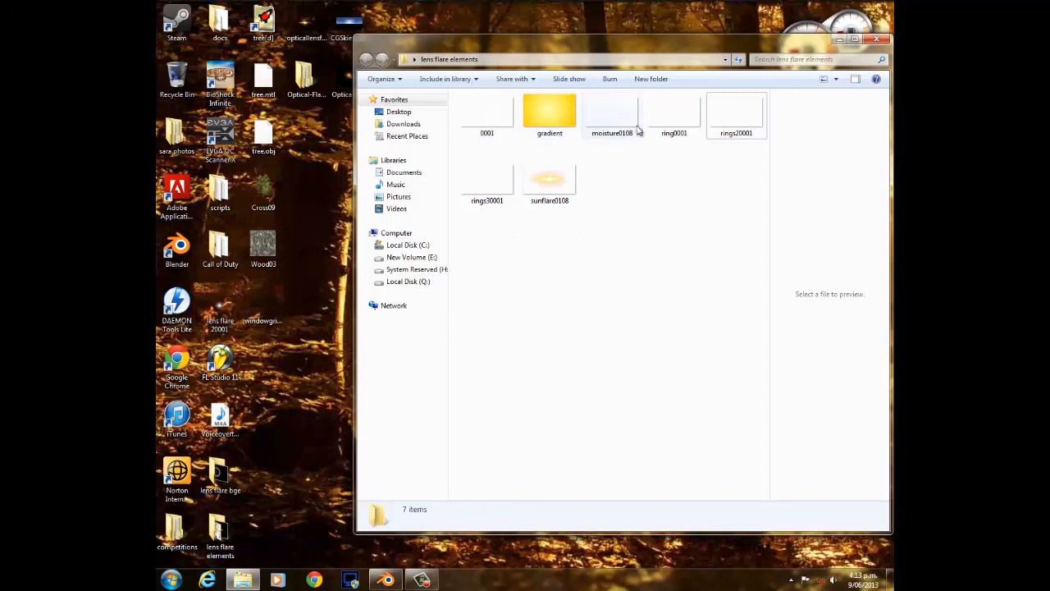
pyautogui.click(561, 192)
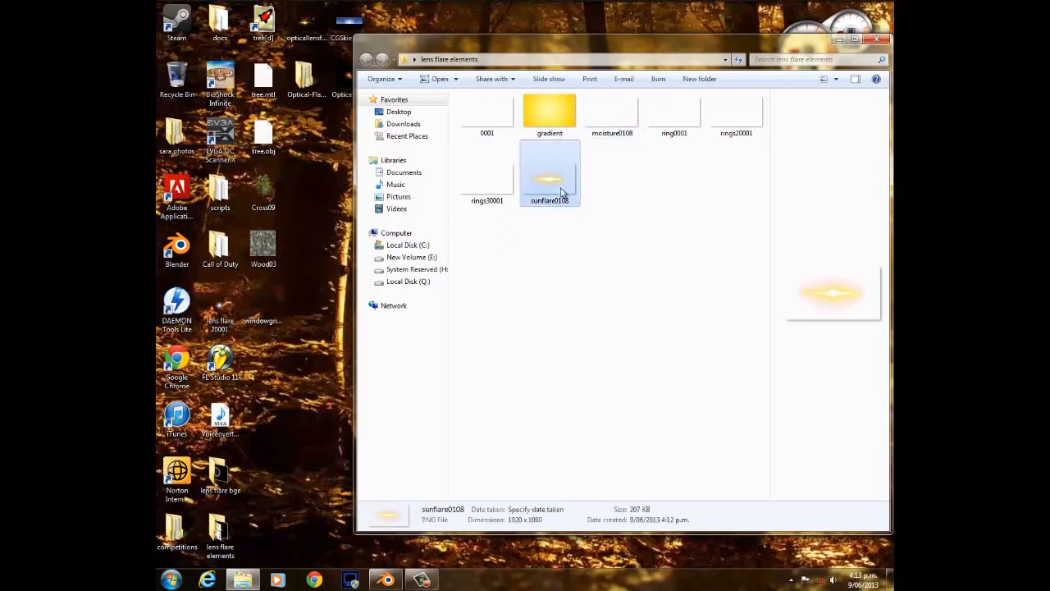
# Reduce the height of the lens flare elements folder window and move it toward the middle of the desktop.
pyautogui.moveTo(739, 49); pyautogui.dragTo(663, 64)
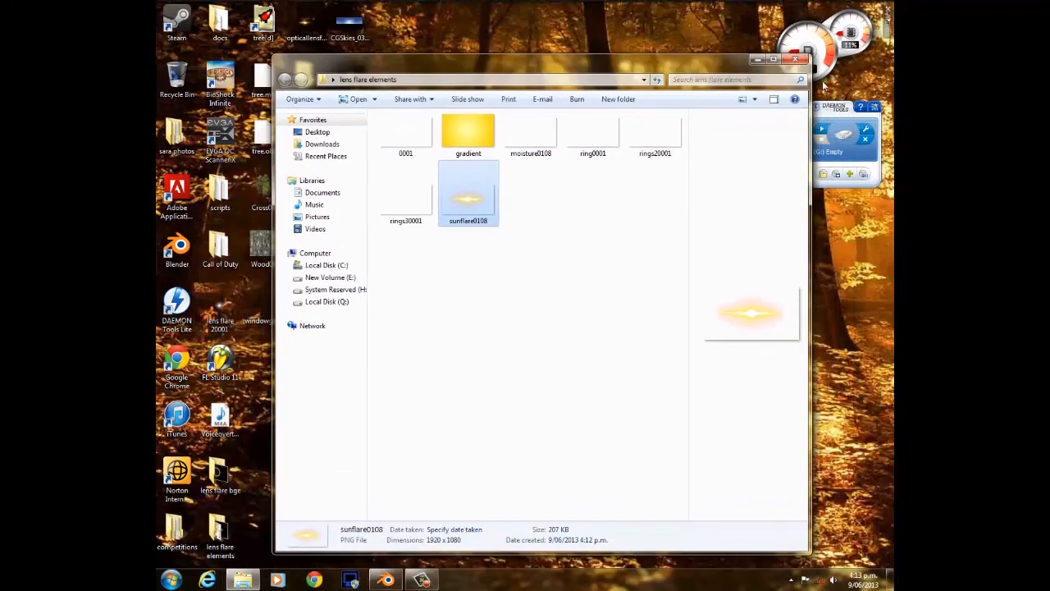
pyautogui.click(668, 557)
pyautogui.moveTo(666, 556); pyautogui.dragTo(676, 280)
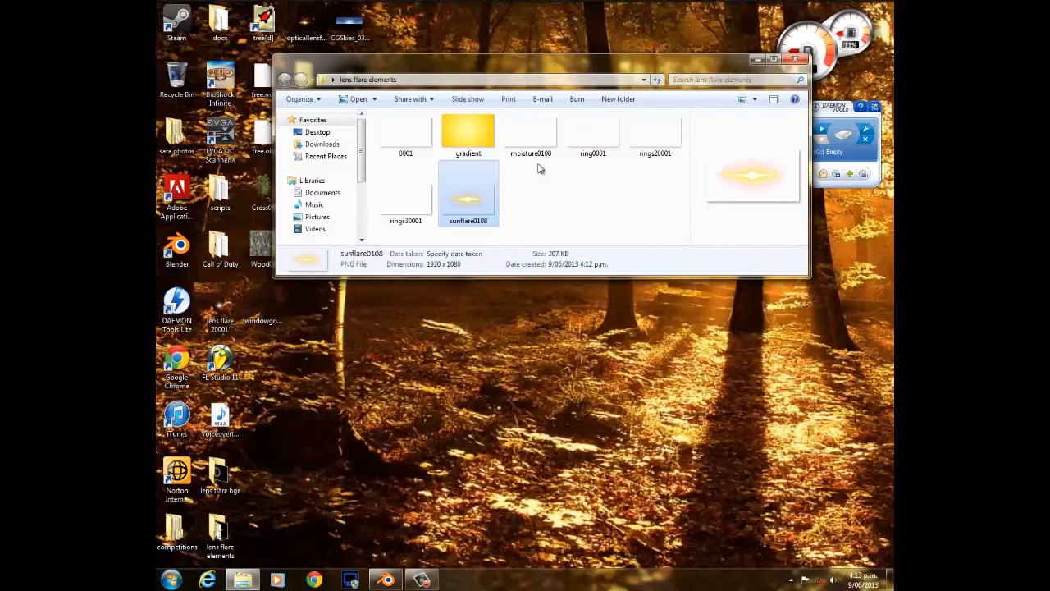
pyautogui.moveTo(600, 66); pyautogui.dragTo(555, 168)
pyautogui.moveTo(677, 164); pyautogui.dragTo(705, 161)
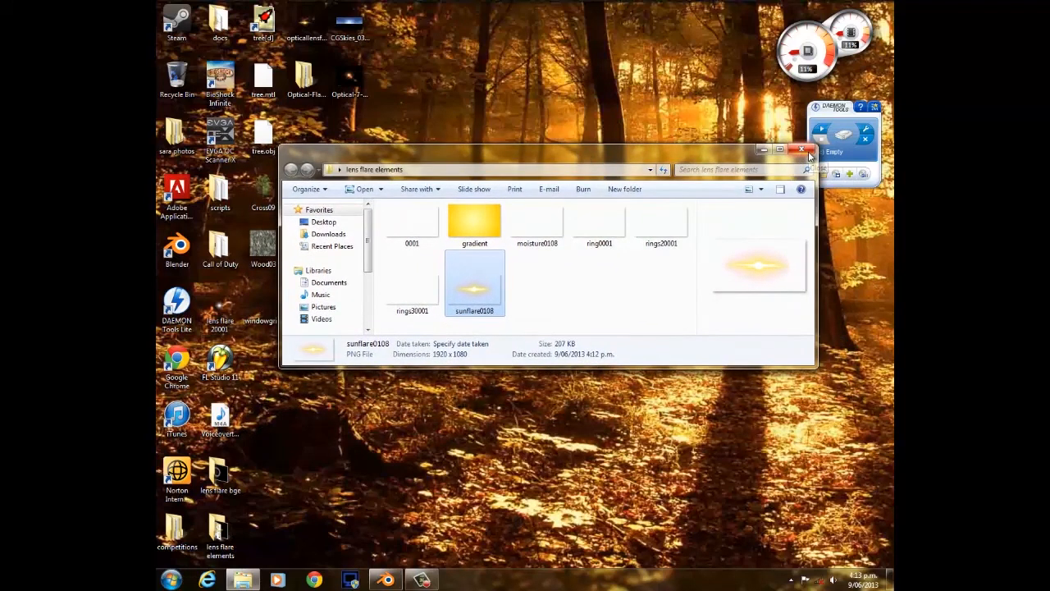
pyautogui.moveTo(682, 152); pyautogui.dragTo(635, 174)
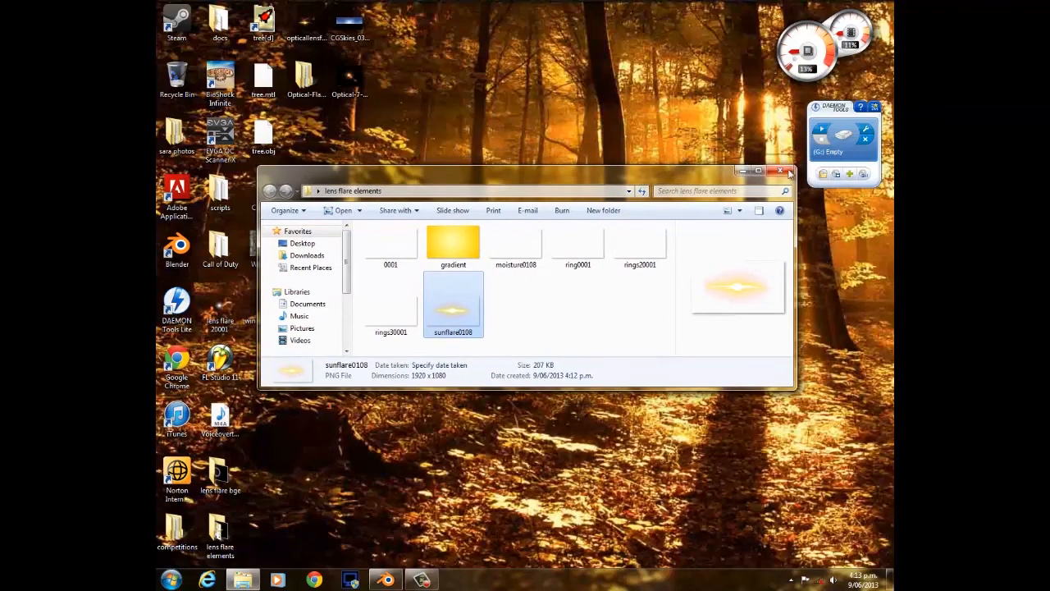